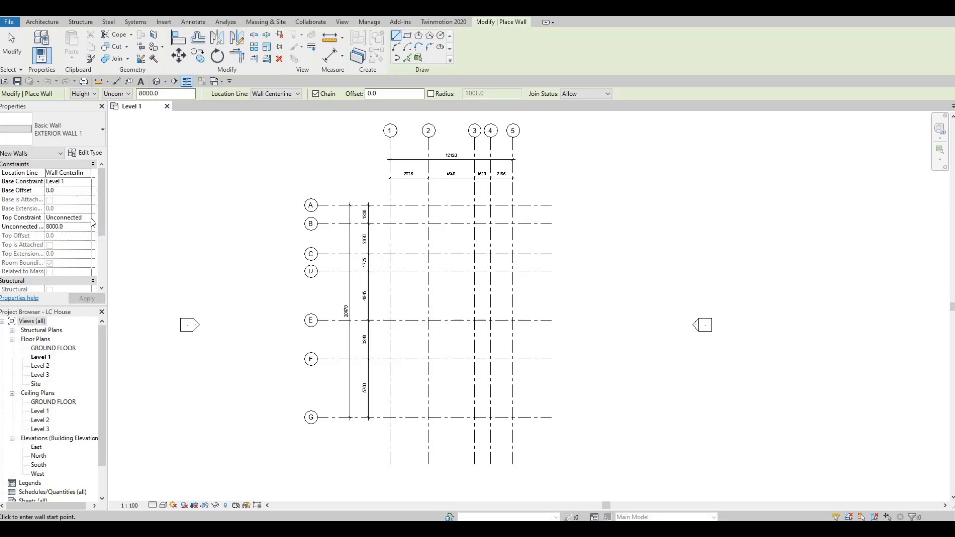
- Set the new wall's top constraint to Up to level: Level 2 and widen the Properties palette
{"action": "left_click", "coordinate": [65, 218]}
{"action": "left_click", "coordinate": [86, 217]}
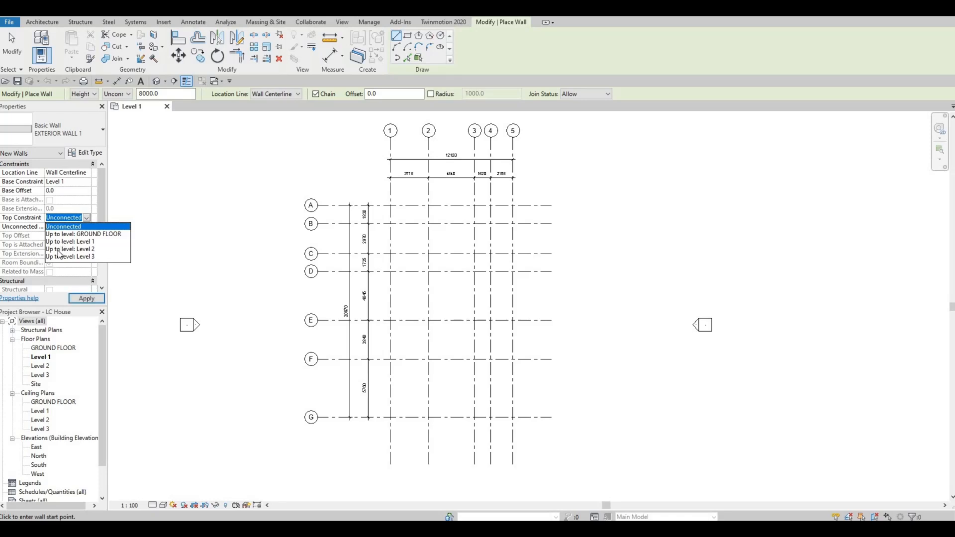
{"action": "left_click", "coordinate": [59, 250]}
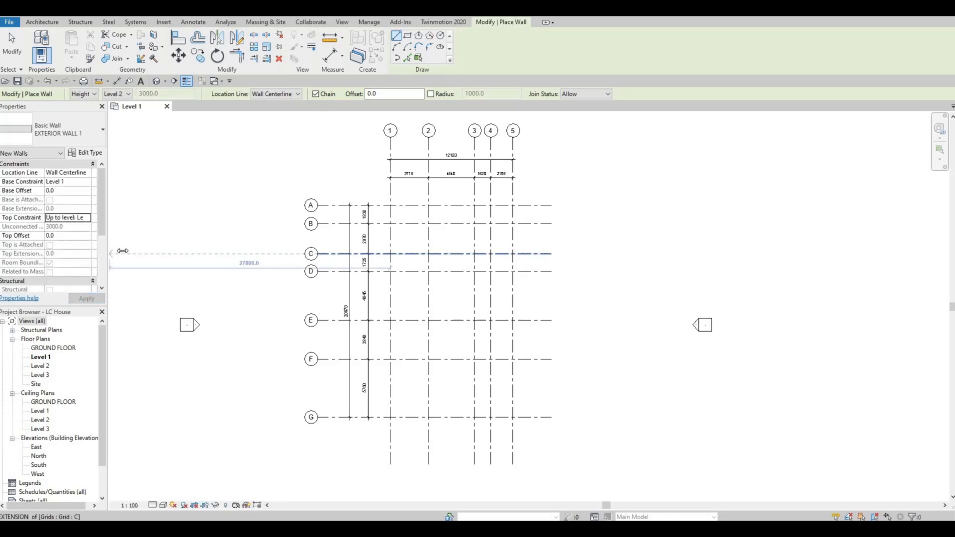
{"action": "left_click_drag", "start_coordinate": [106, 230], "coordinate": [131, 214]}
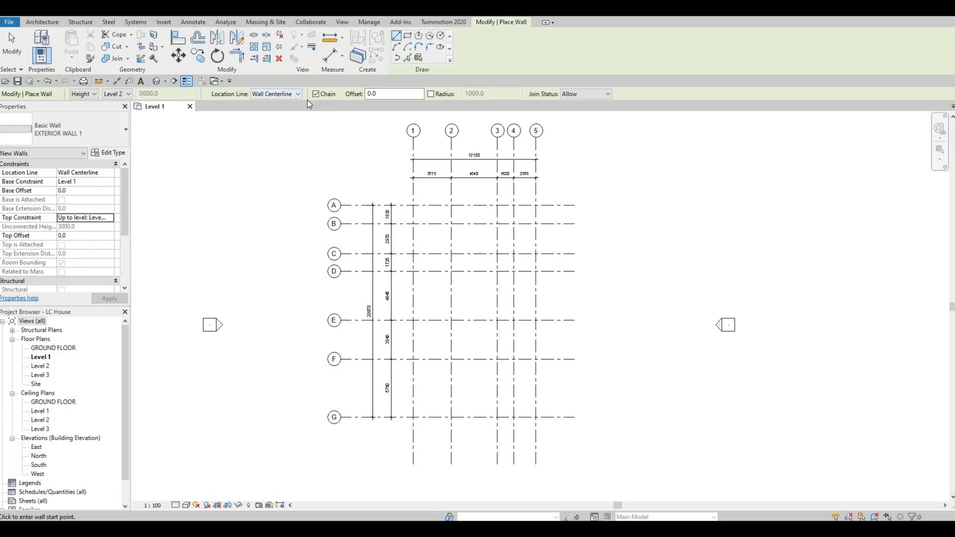
- Draw an EXTERIOR WALL 1 wall along grid D from grid 1 to grid 2, continuing 2700 along grid 2 toward grid E
{"action": "left_click", "coordinate": [412, 271]}
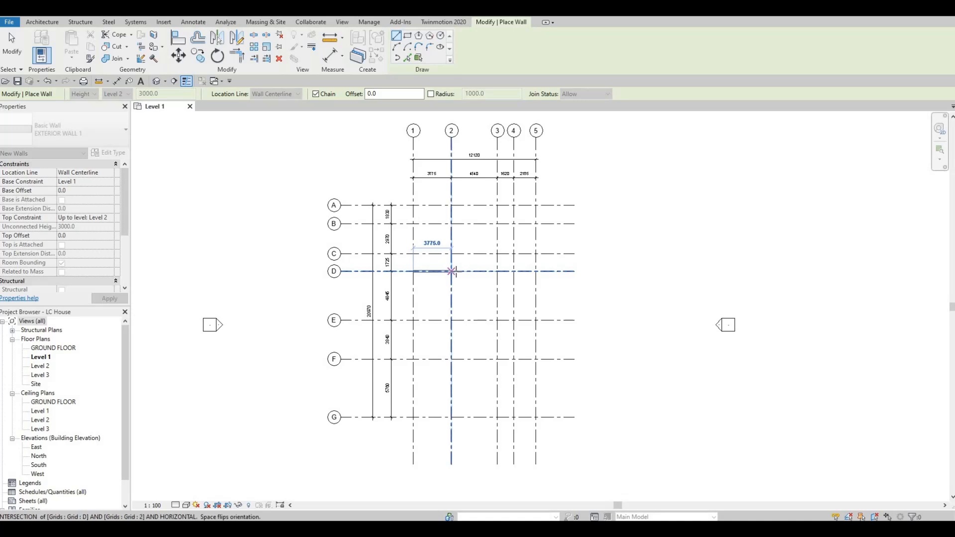
{"action": "scroll", "coordinate": [451, 271], "scroll_direction": "up", "scroll_amount": 5}
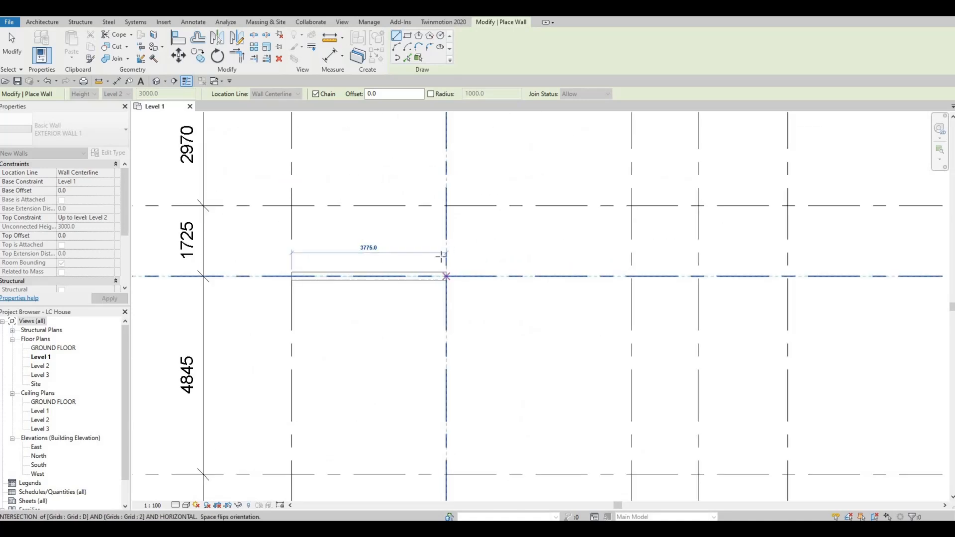
{"action": "left_click", "coordinate": [451, 270]}
{"action": "scroll", "coordinate": [441, 256], "scroll_direction": "down", "scroll_amount": 3}
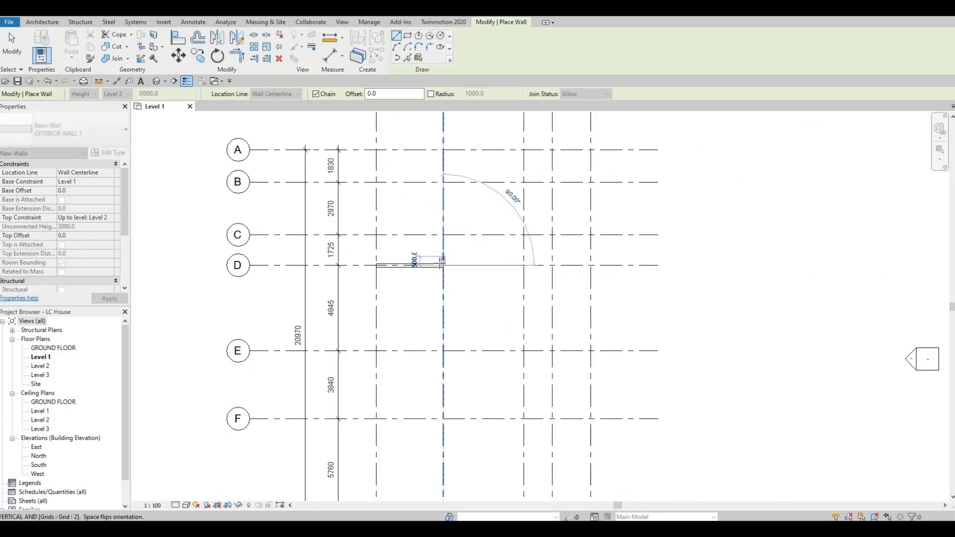
{"action": "key", "text": "F1"}
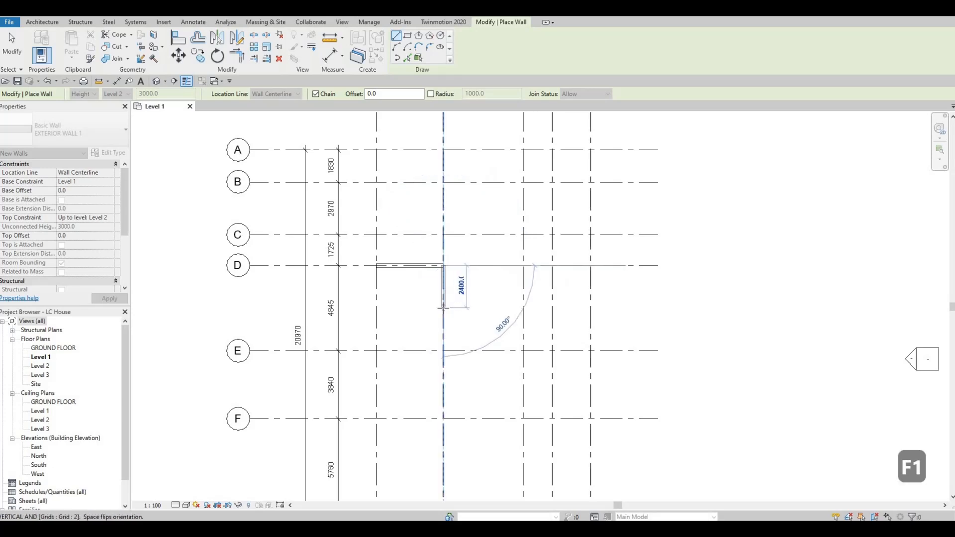
{"action": "type", "text": "2"}
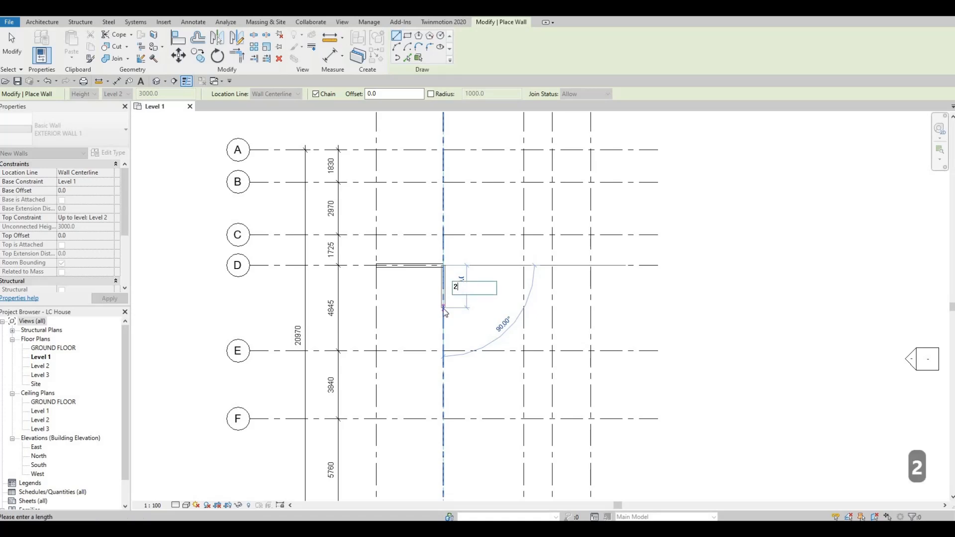
{"action": "type", "text": "700"}
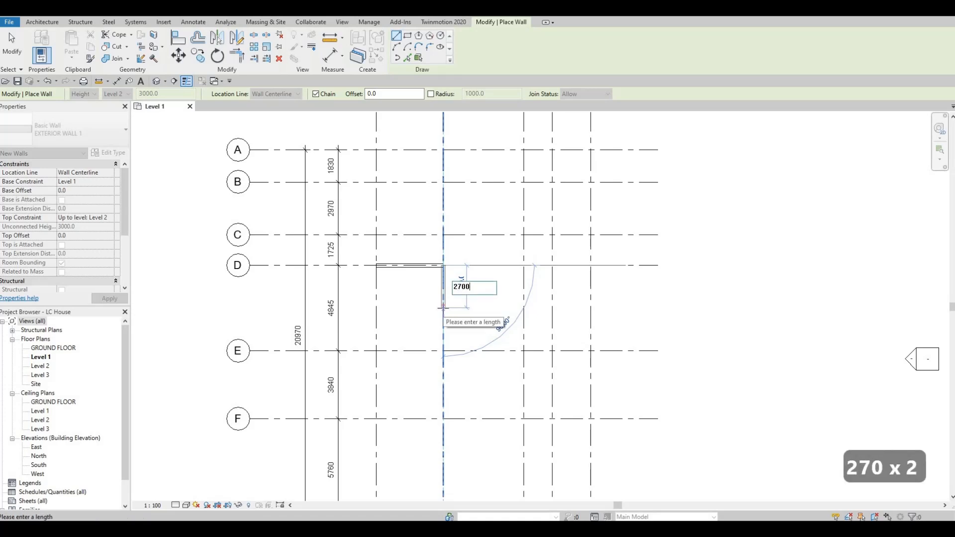
{"action": "key", "text": "Return"}
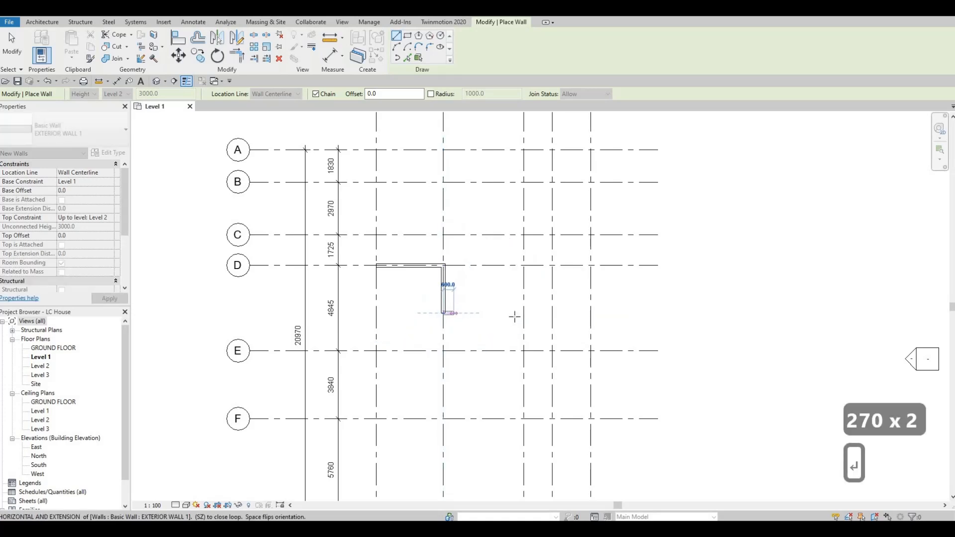
- Continue the wall chain horizontally to grid 3, up grid 3 to grid C, and along grid C to grid 5
{"action": "scroll", "coordinate": [520, 313], "scroll_direction": "down", "scroll_amount": 2}
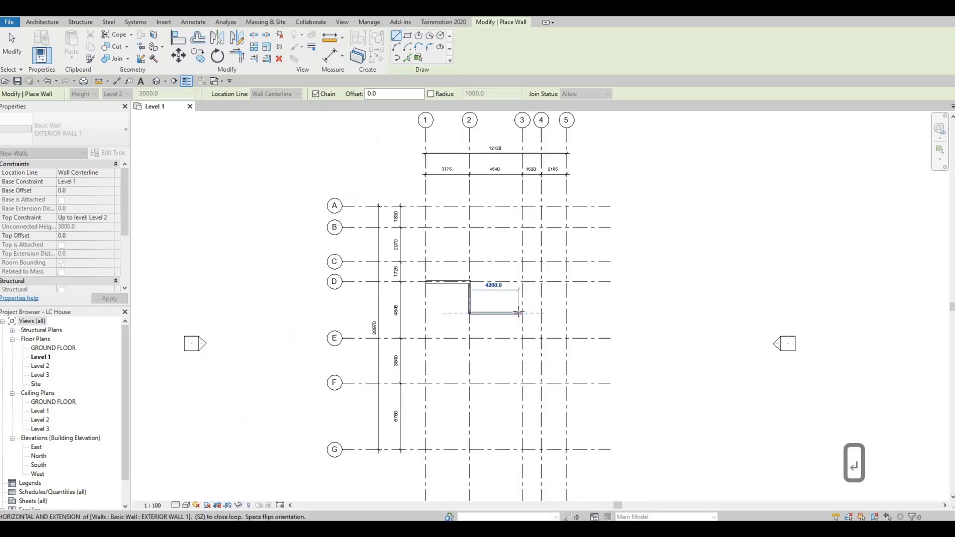
{"action": "scroll", "coordinate": [520, 313], "scroll_direction": "up", "scroll_amount": 2}
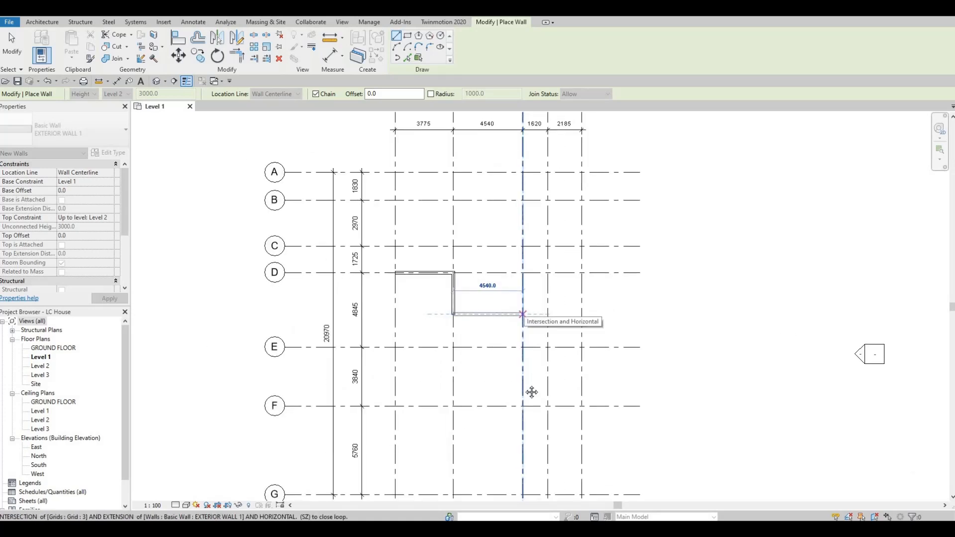
{"action": "middle_click_drag", "start_coordinate": [524, 338], "coordinate": [523, 385]}
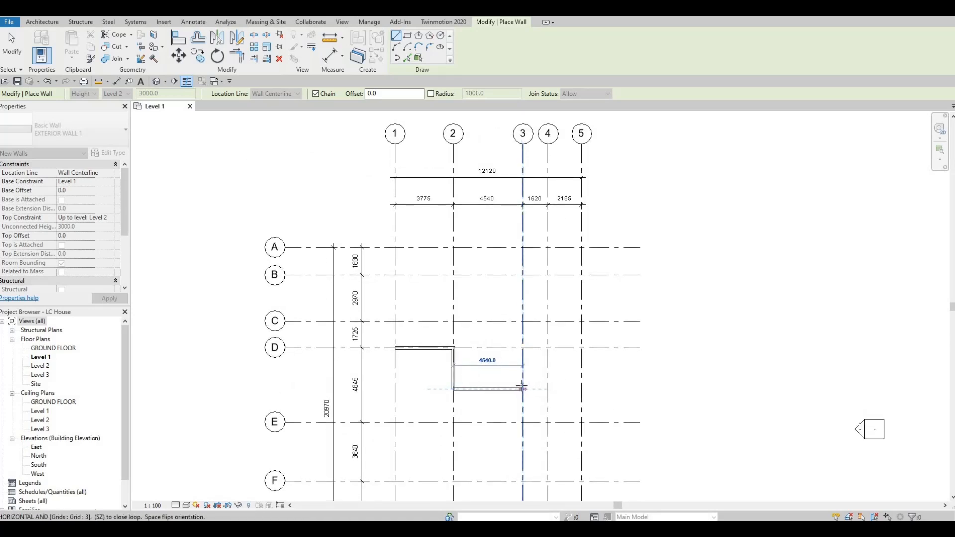
{"action": "left_click", "coordinate": [521, 389]}
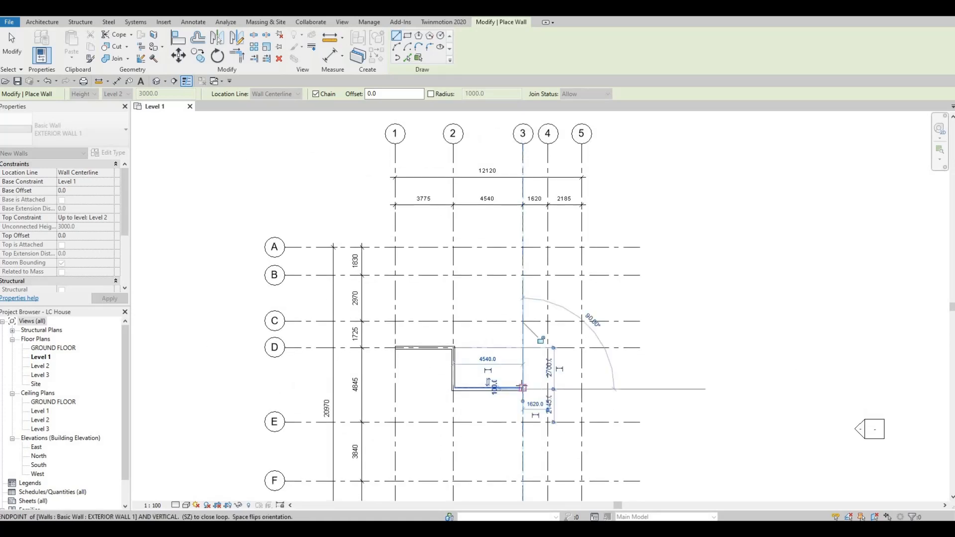
{"action": "left_click", "coordinate": [522, 320]}
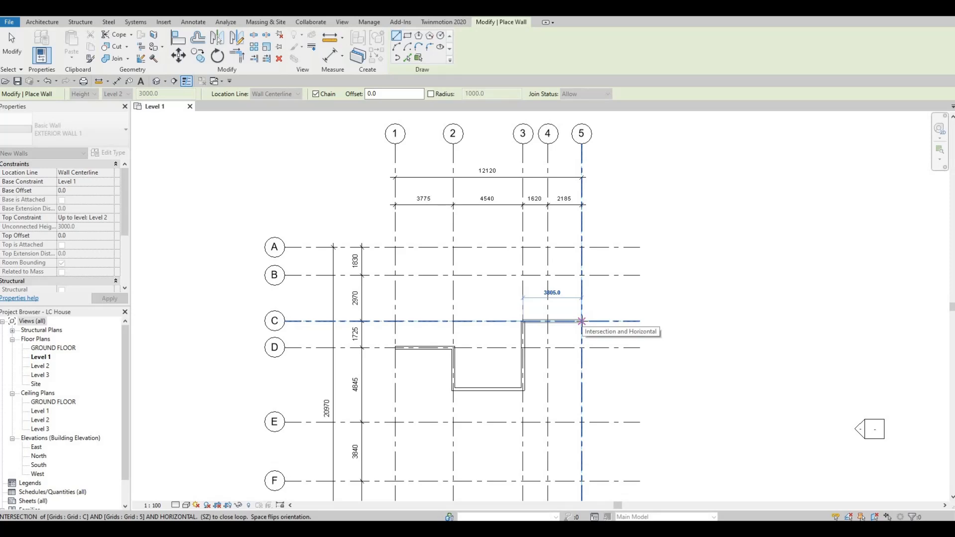
{"action": "left_click", "coordinate": [581, 320]}
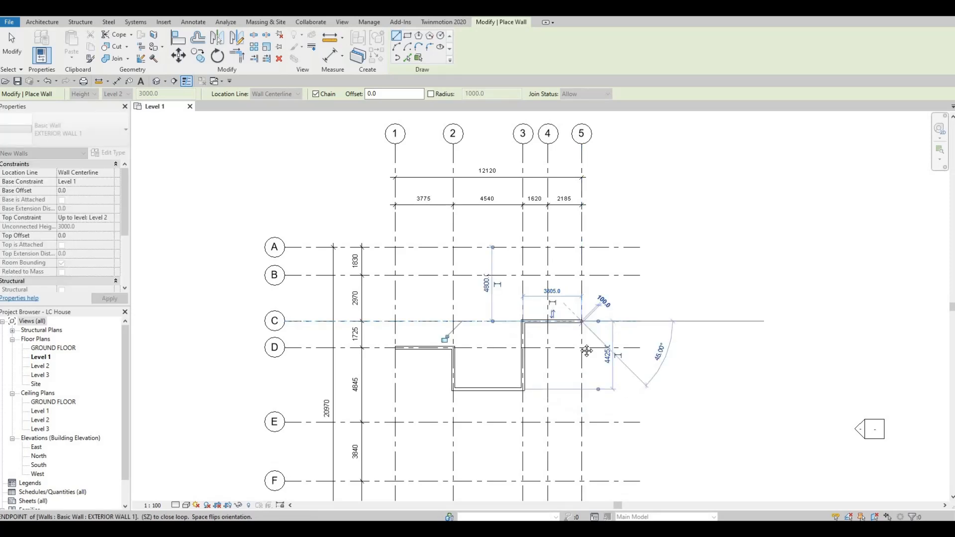
- Continue the wall chain down grid 5 to grid F and back along grid F to grid 4
{"action": "scroll", "coordinate": [590, 303], "scroll_direction": "down", "scroll_amount": 3}
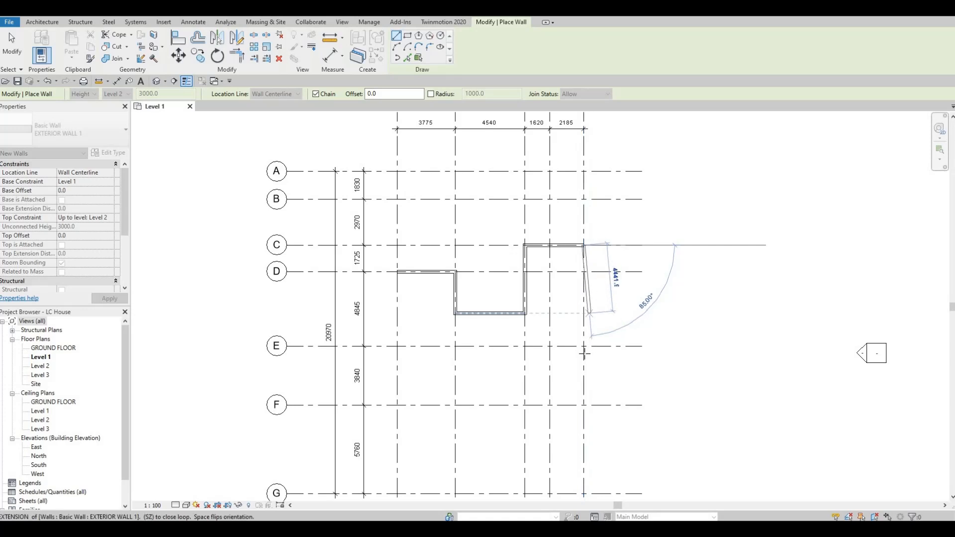
{"action": "middle_click_drag", "start_coordinate": [586, 395], "coordinate": [609, 379]}
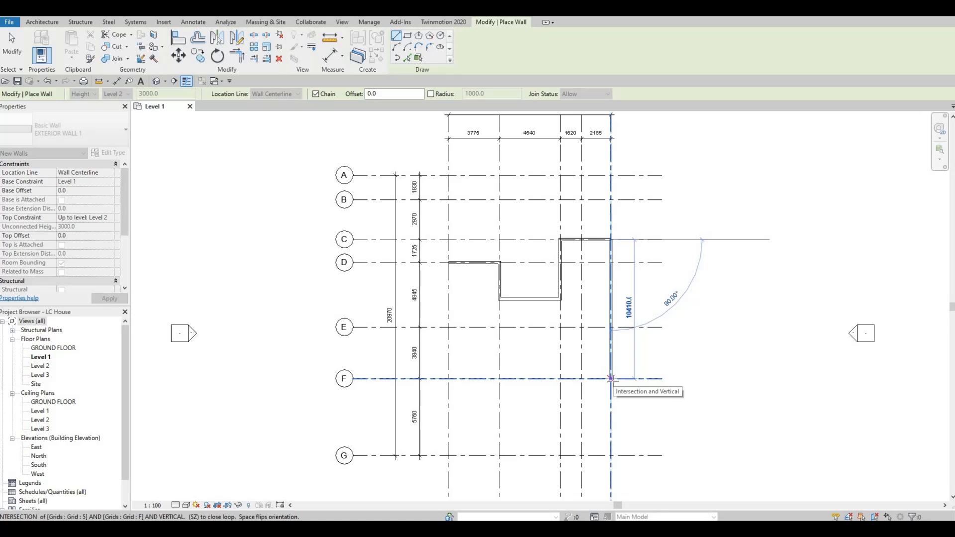
{"action": "left_click", "coordinate": [610, 379]}
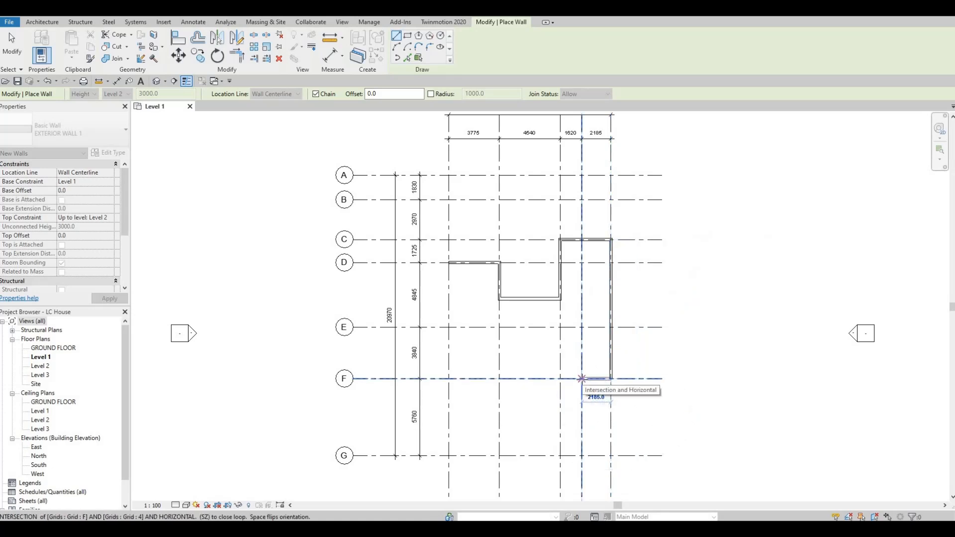
{"action": "scroll", "coordinate": [581, 379], "scroll_direction": "down", "scroll_amount": 2}
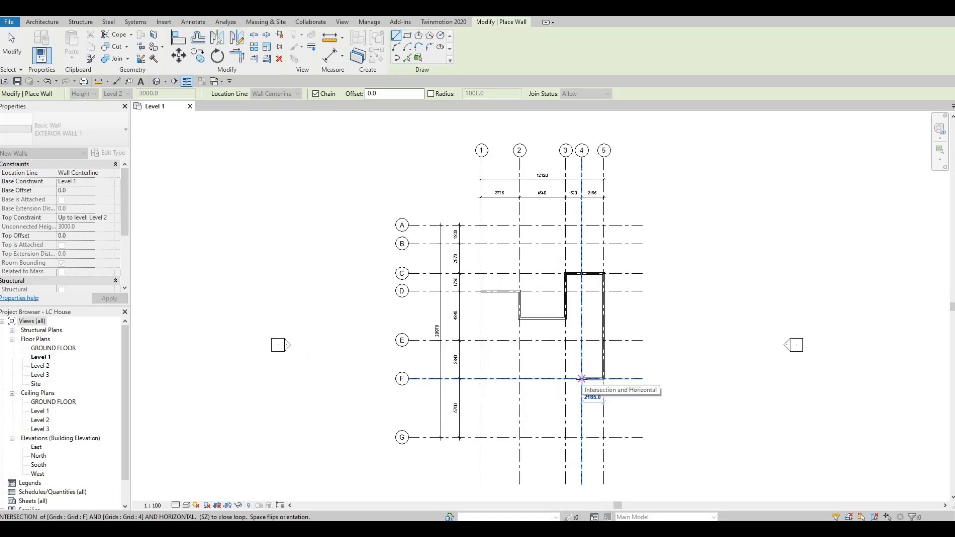
{"action": "left_click", "coordinate": [582, 379]}
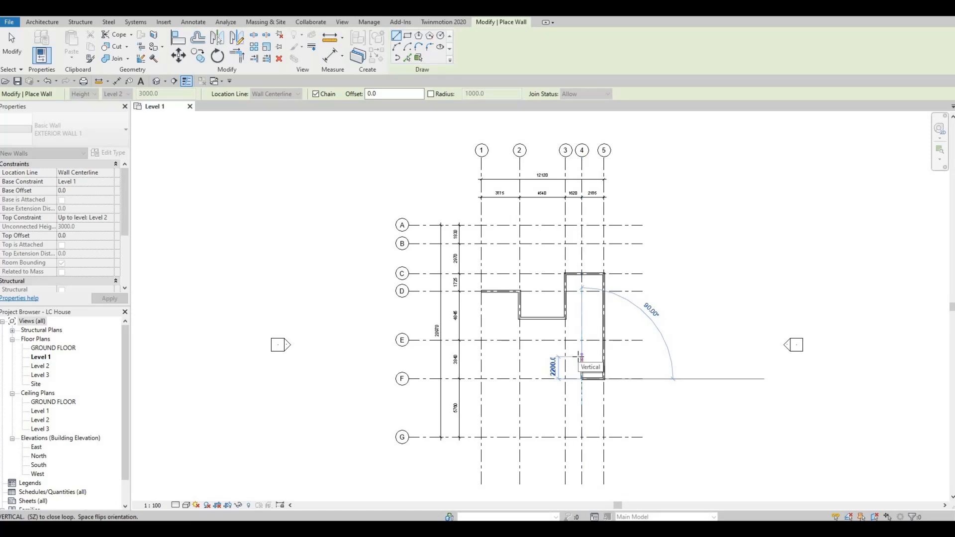
- Continue the walls 1900 up grid 4, across to grid 3, up to grid E, and along grid E to grid 2
{"action": "type", "text": "1900"}
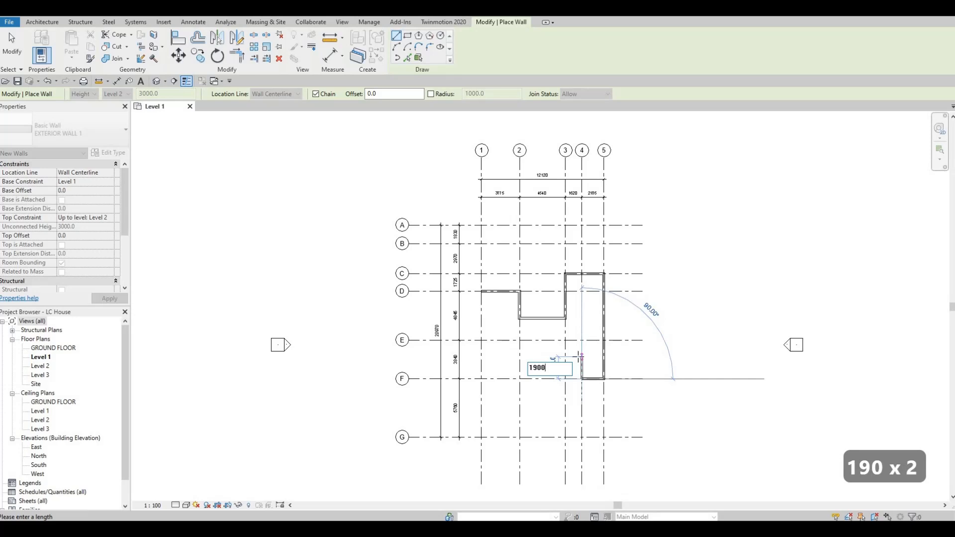
{"action": "key", "text": "Return"}
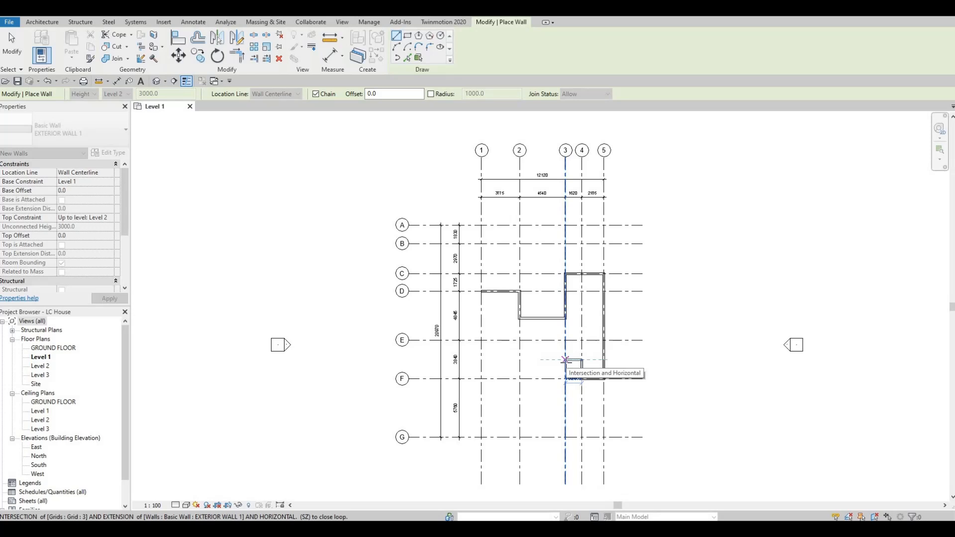
{"action": "left_click", "coordinate": [564, 359]}
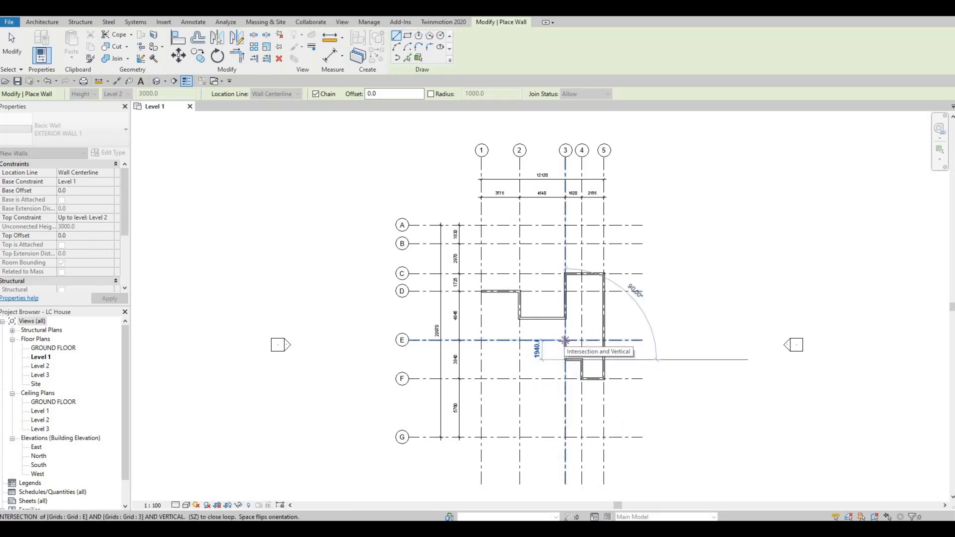
{"action": "left_click", "coordinate": [564, 340]}
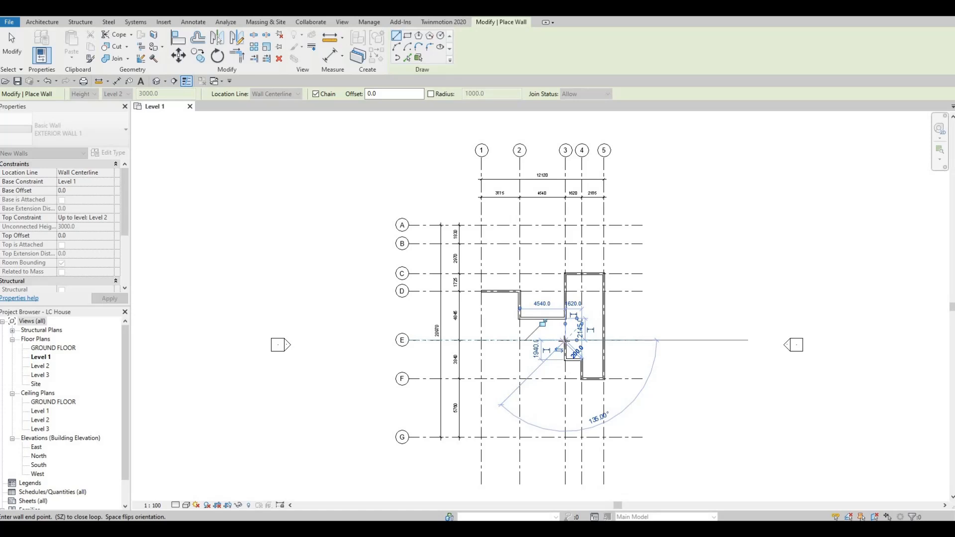
{"action": "left_click", "coordinate": [519, 340]}
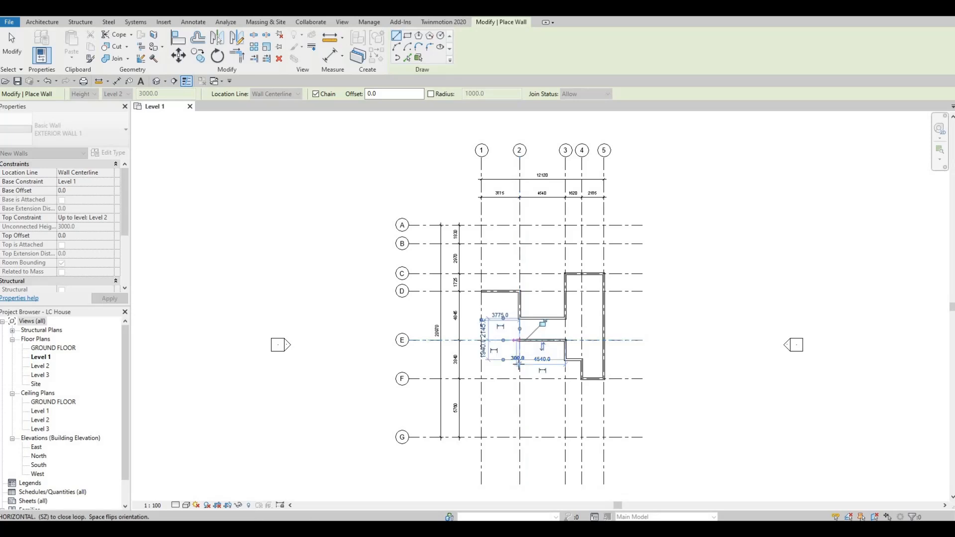
- Run the wall 2900 down grid 2, across to grid 1, and up to grid D to close the outline, ending the Wall command
{"action": "type", "text": "29"}
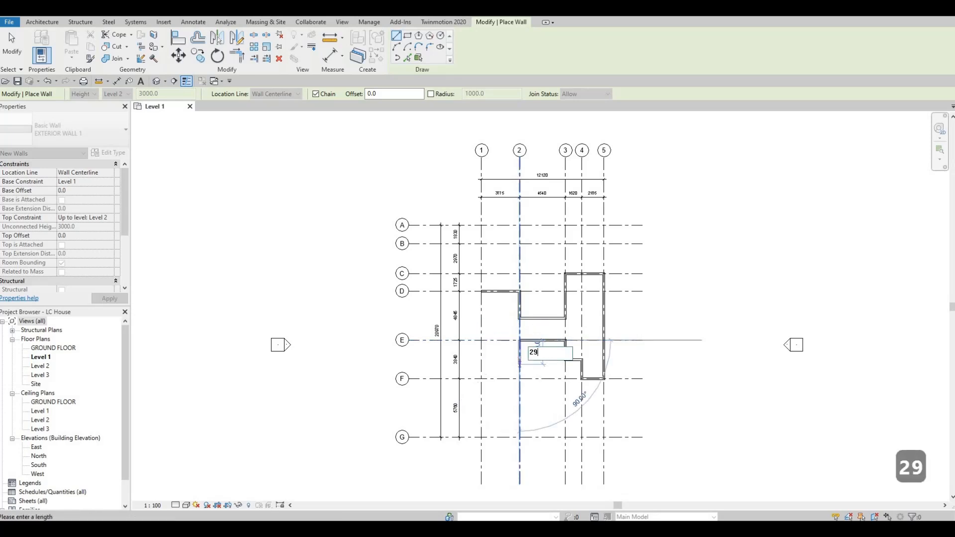
{"action": "type", "text": "00"}
{"action": "key", "text": "Return"}
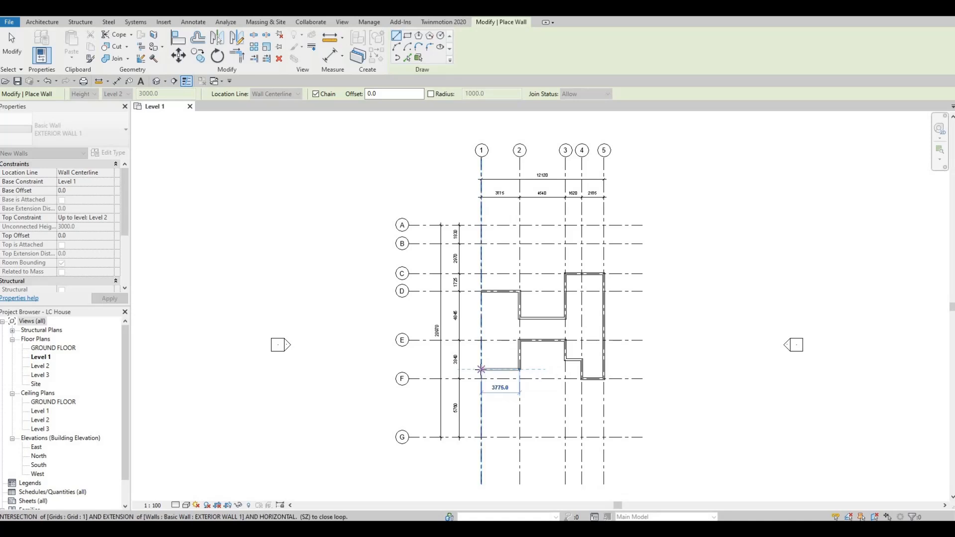
{"action": "left_click", "coordinate": [480, 369]}
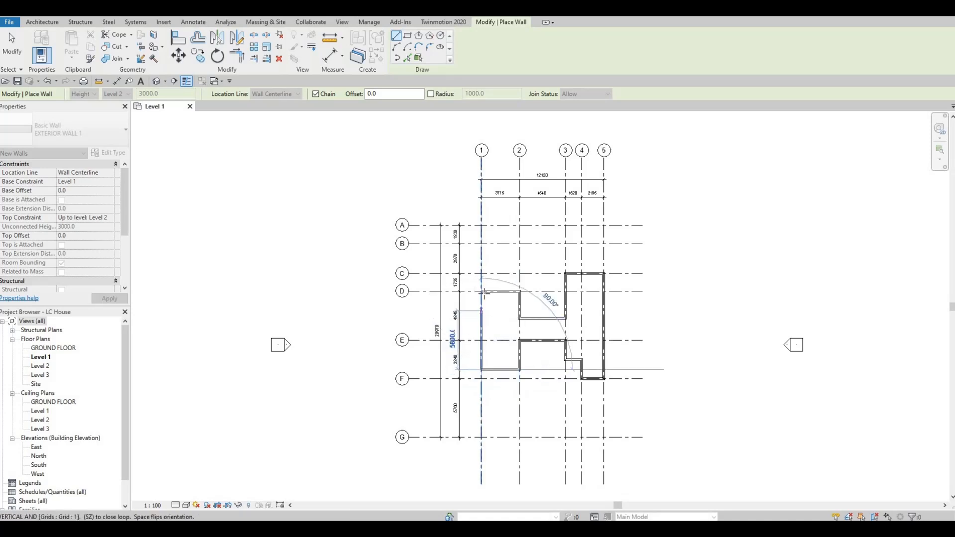
{"action": "left_click", "coordinate": [481, 292]}
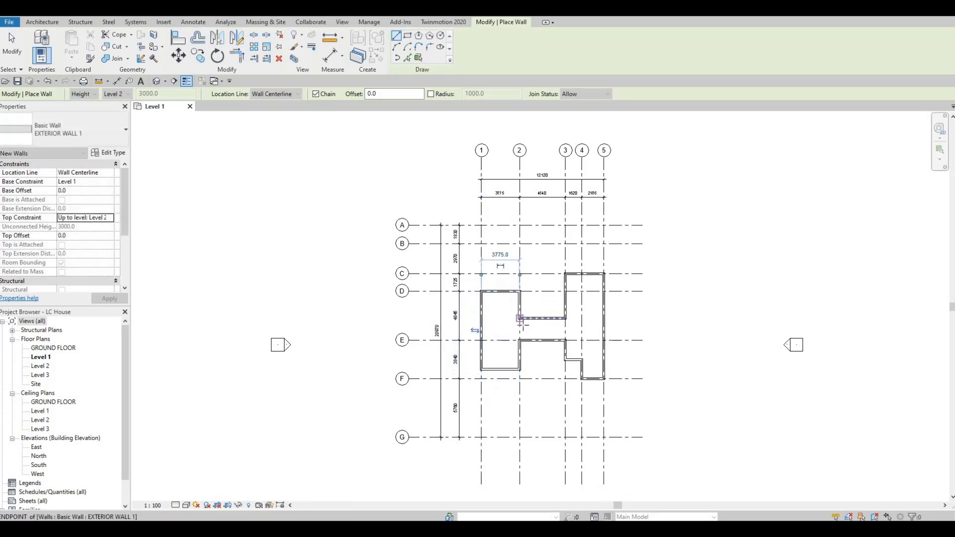
{"action": "key", "text": "Escape"}
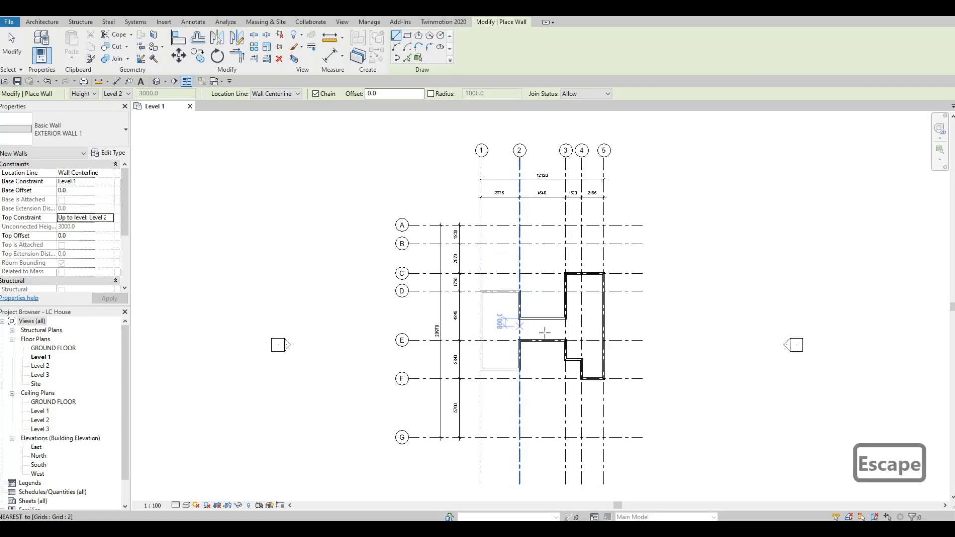
{"action": "key", "text": "Escape"}
{"action": "scroll", "coordinate": [532, 354], "scroll_direction": "up", "scroll_amount": 3}
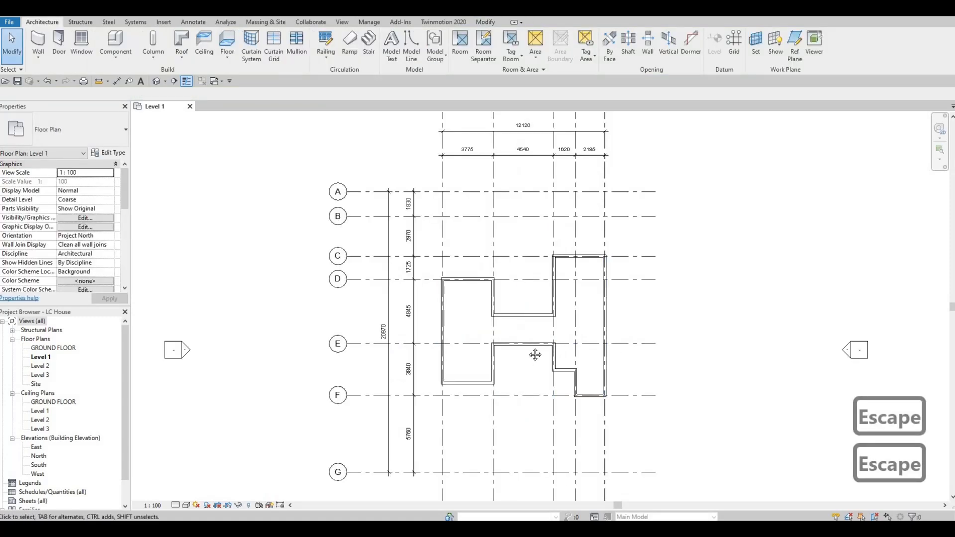
{"action": "middle_click_drag", "start_coordinate": [549, 347], "coordinate": [431, 343]}
{"action": "scroll", "coordinate": [504, 356], "scroll_direction": "down", "scroll_amount": 1}
{"action": "scroll", "coordinate": [462, 350], "scroll_direction": "up", "scroll_amount": 1}
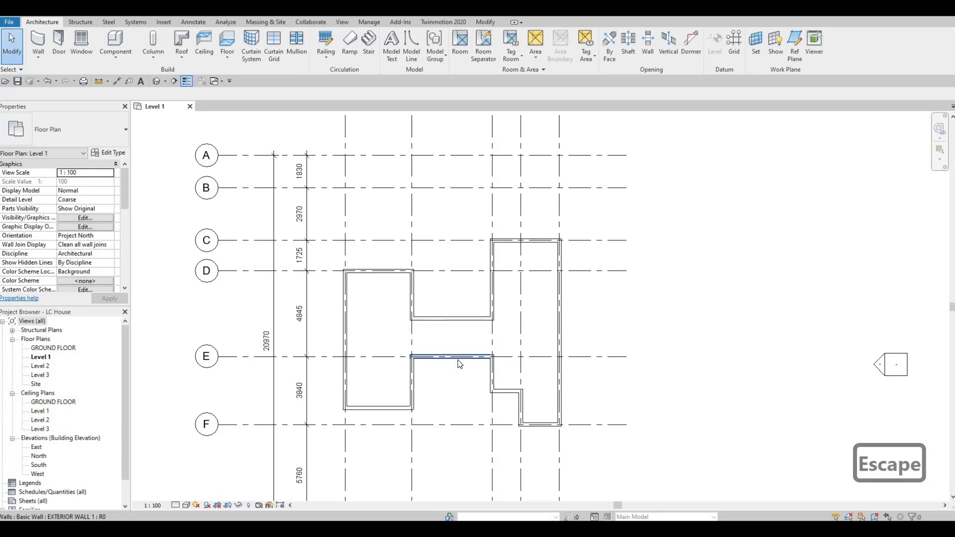
{"action": "scroll", "coordinate": [470, 305], "scroll_direction": "down", "scroll_amount": 2}
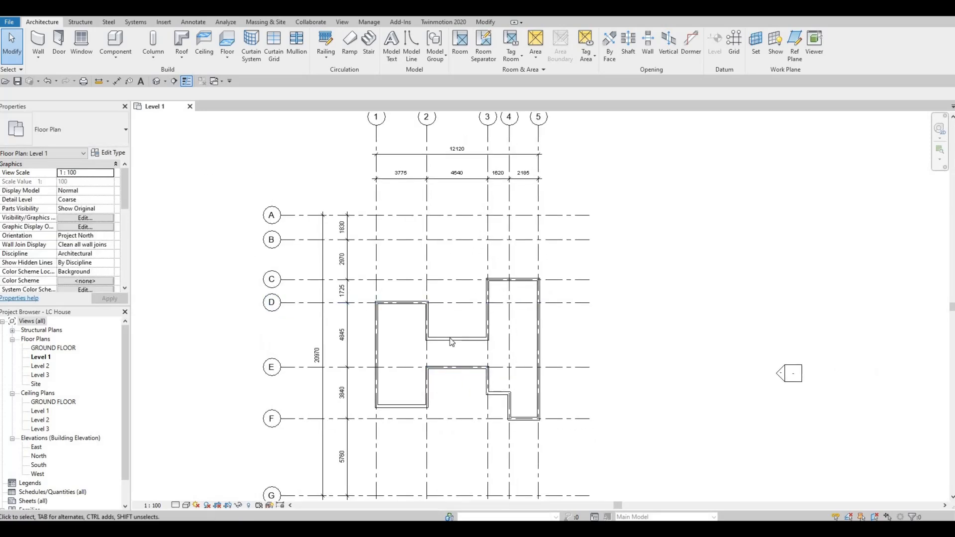
{"action": "scroll", "coordinate": [477, 316], "scroll_direction": "down", "scroll_amount": 2}
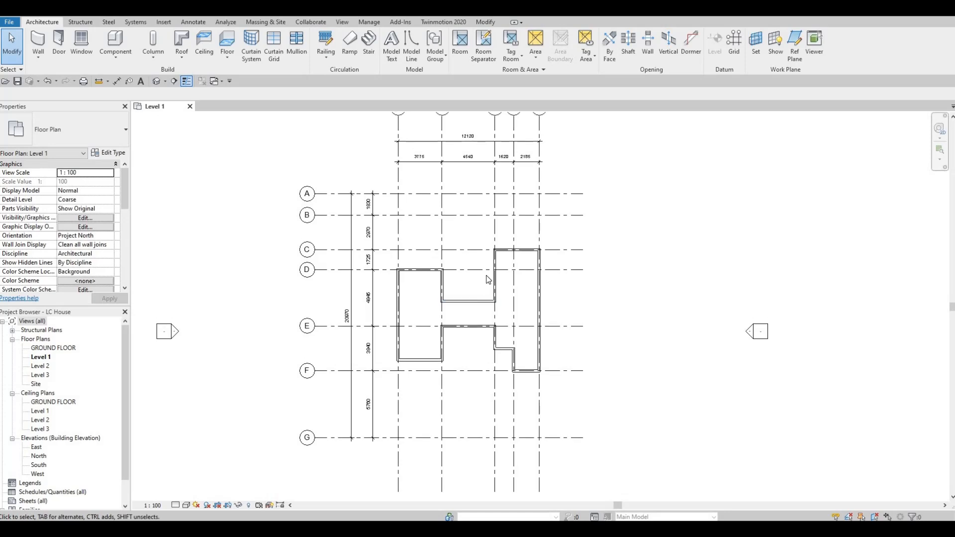
- Examine the closed exterior wall outline on the Level 1 plan against the structural grid
{"action": "scroll", "coordinate": [486, 275], "scroll_direction": "up", "scroll_amount": 1}
{"action": "middle_click_drag", "start_coordinate": [487, 275], "coordinate": [477, 318]}
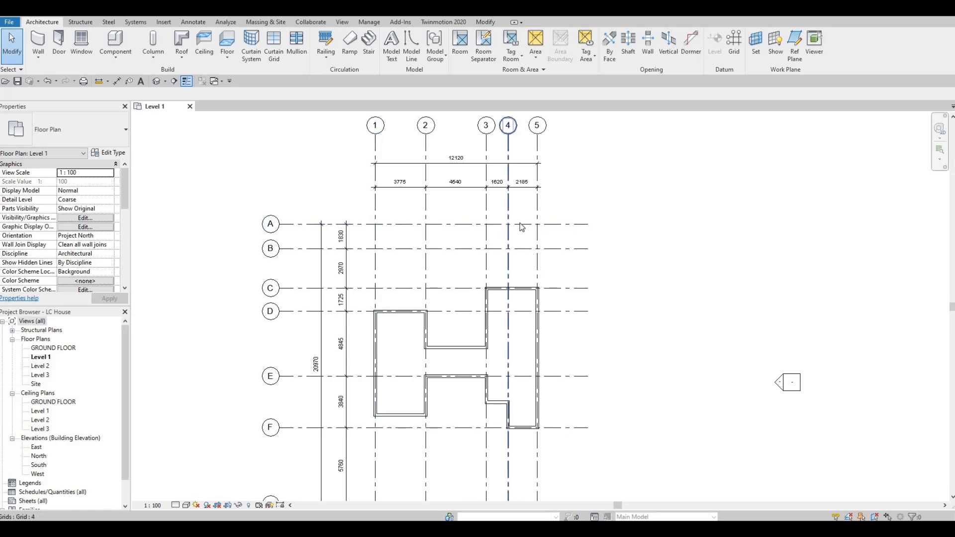
{"action": "middle_click_drag", "start_coordinate": [389, 394], "coordinate": [379, 337]}
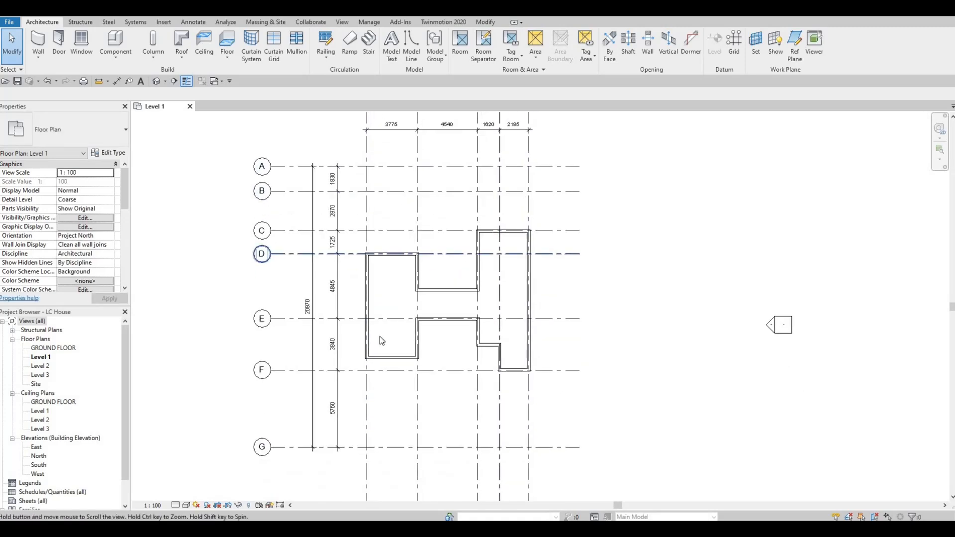
{"action": "scroll", "coordinate": [380, 336], "scroll_direction": "down", "scroll_amount": 1}
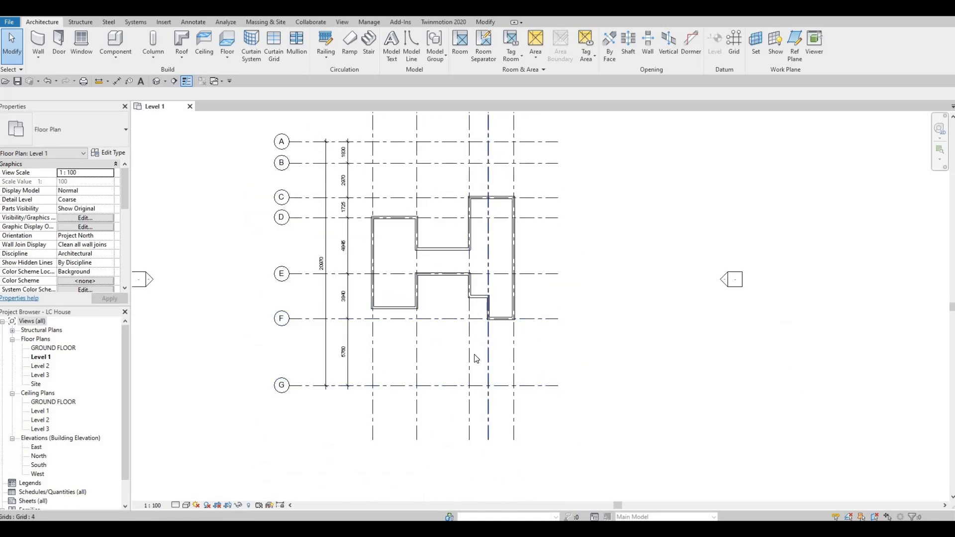
{"action": "scroll", "coordinate": [440, 309], "scroll_direction": "up", "scroll_amount": 3}
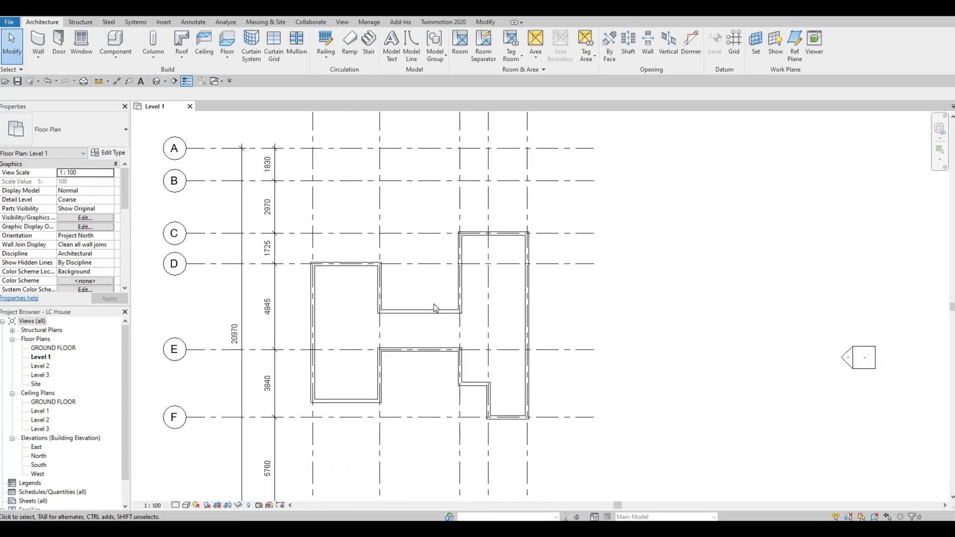
{"action": "middle_click_drag", "start_coordinate": [438, 325], "coordinate": [436, 299]}
{"action": "scroll", "coordinate": [439, 299], "scroll_direction": "up", "scroll_amount": 1}
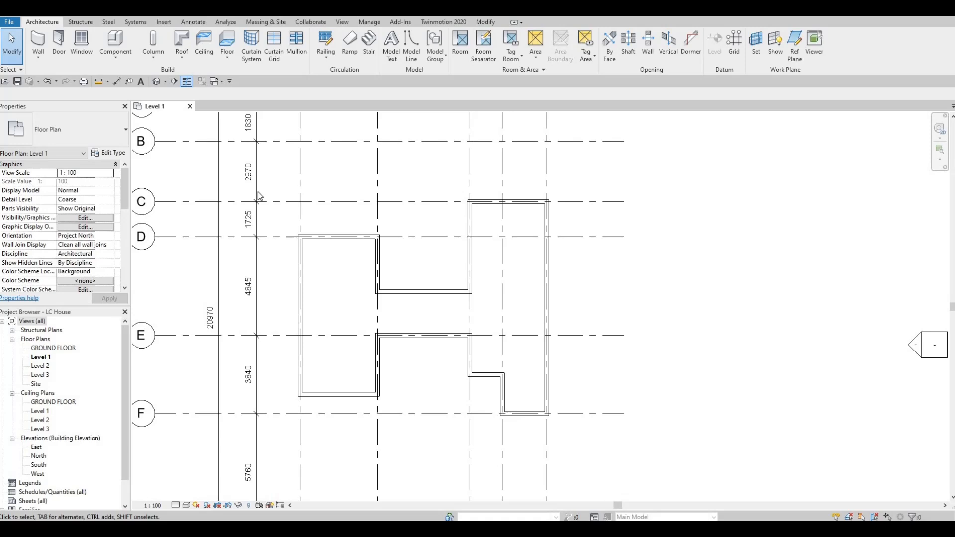
- Start a new wall and duplicate the EXTERIOR WALL 1 type under the name INTERIOR WALL 1
{"action": "left_click", "coordinate": [45, 42]}
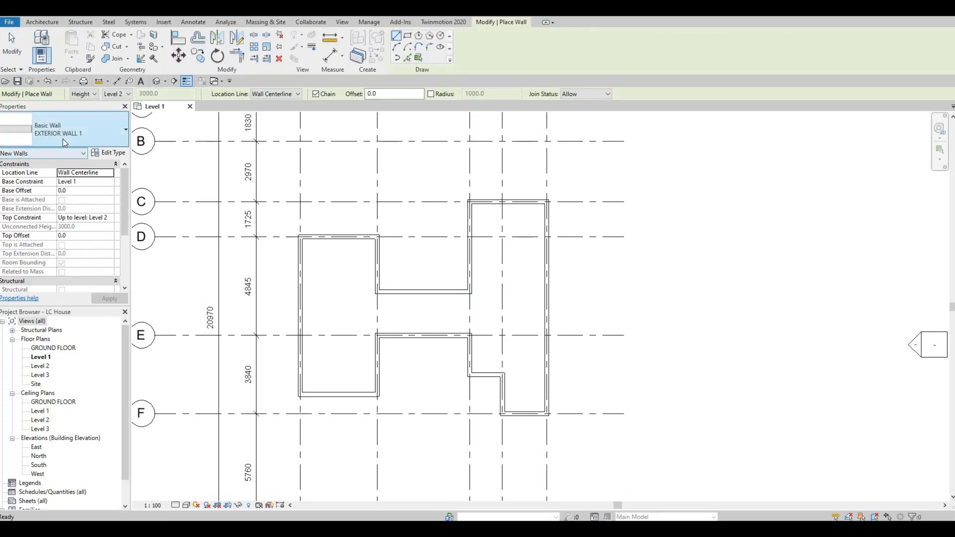
{"action": "left_click", "coordinate": [111, 155]}
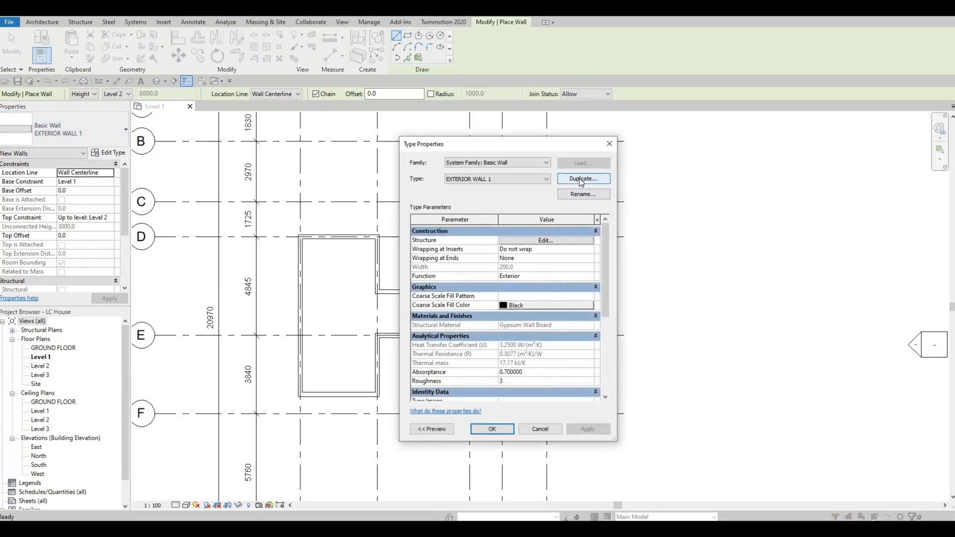
{"action": "left_click", "coordinate": [581, 179]}
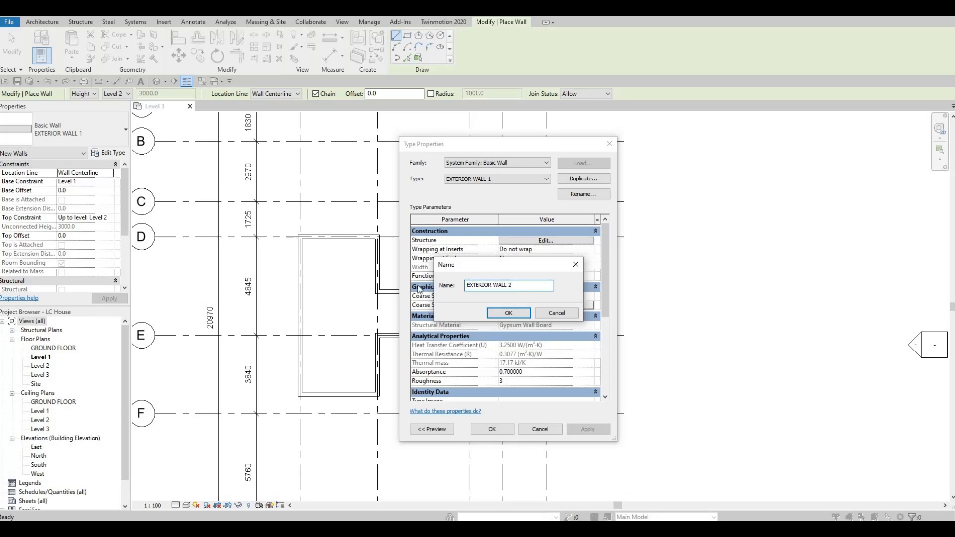
{"action": "type", "text": "interior"}
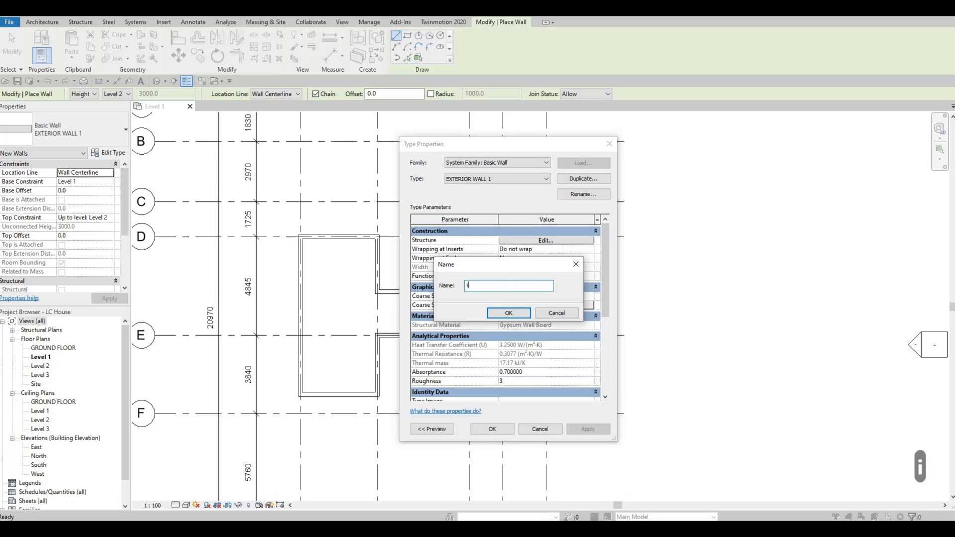
{"action": "key", "text": "BackSpace"}
{"action": "key", "text": "BackSpace"}
{"action": "key", "text": "BackSpace"}
{"action": "key", "text": "BackSpace"}
{"action": "key", "text": "BackSpace"}
{"action": "key", "text": "BackSpace"}
{"action": "key", "text": "BackSpace"}
{"action": "key", "text": "BackSpace"}
{"action": "key", "text": "BackSpace"}
{"action": "key", "text": "BackSpace"}
{"action": "key", "text": "BackSpace"}
{"action": "key", "text": "BackSpace"}
{"action": "key", "text": "BackSpace"}
{"action": "key", "text": "BackSpace"}
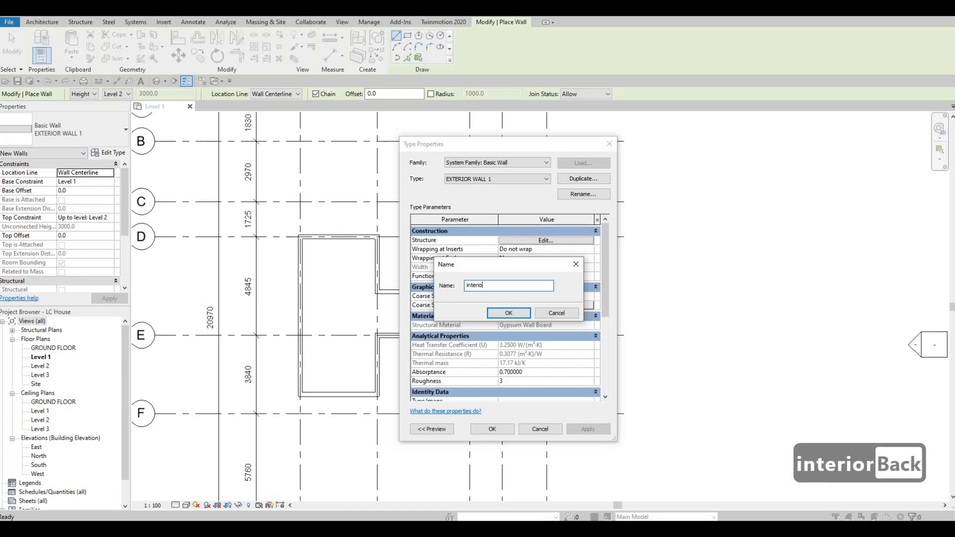
{"action": "key", "text": "Caps_Lock"}
{"action": "type", "text": "INTERIO"}
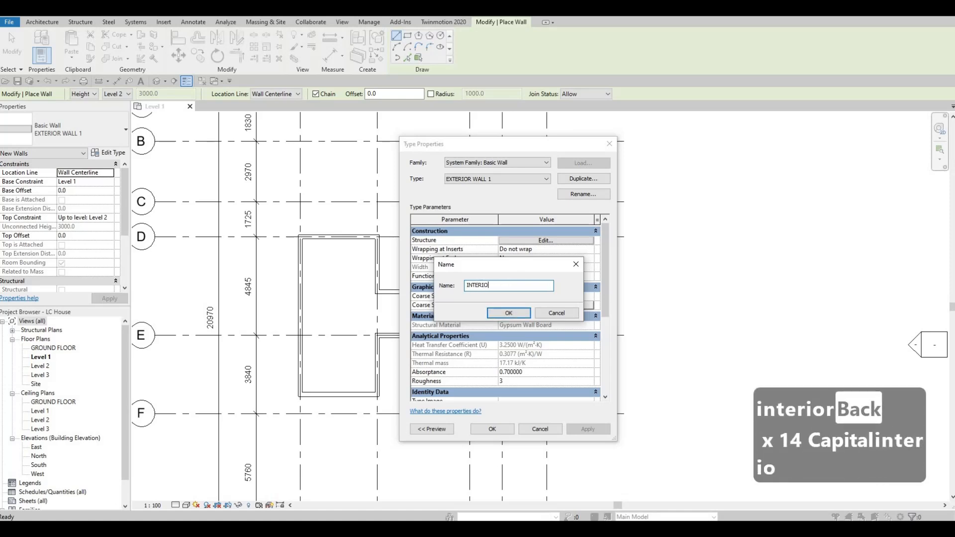
{"action": "type", "text": "R WALL 1"}
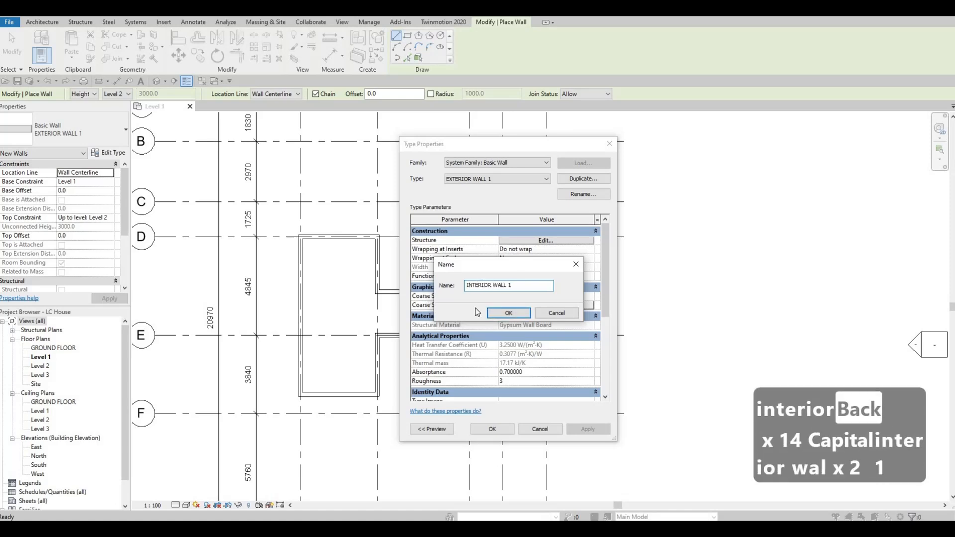
{"action": "left_click", "coordinate": [508, 313]}
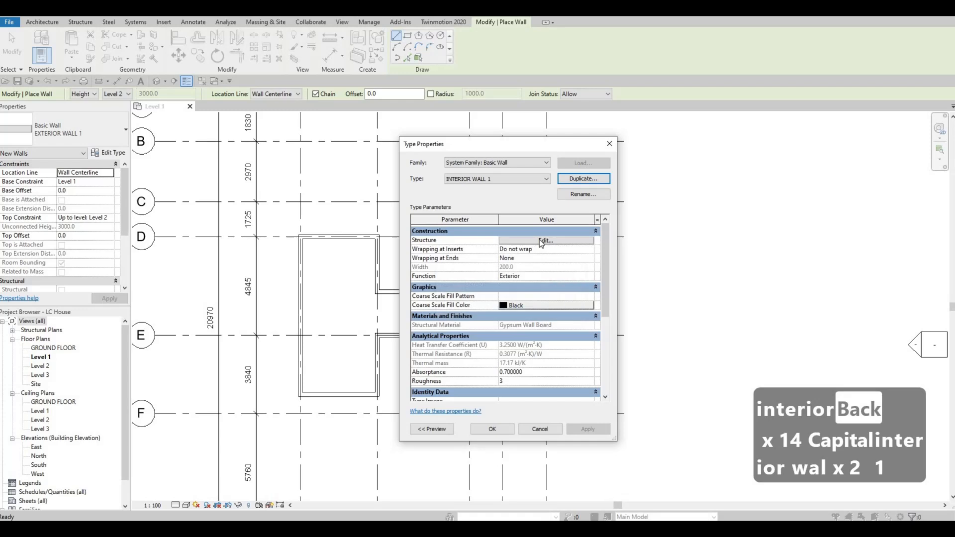
- Assign the structure layer of INTERIOR WALL 1 a new material, WHITE WALL, duplicated from Gypsum Wall Board
{"action": "left_click", "coordinate": [542, 241]}
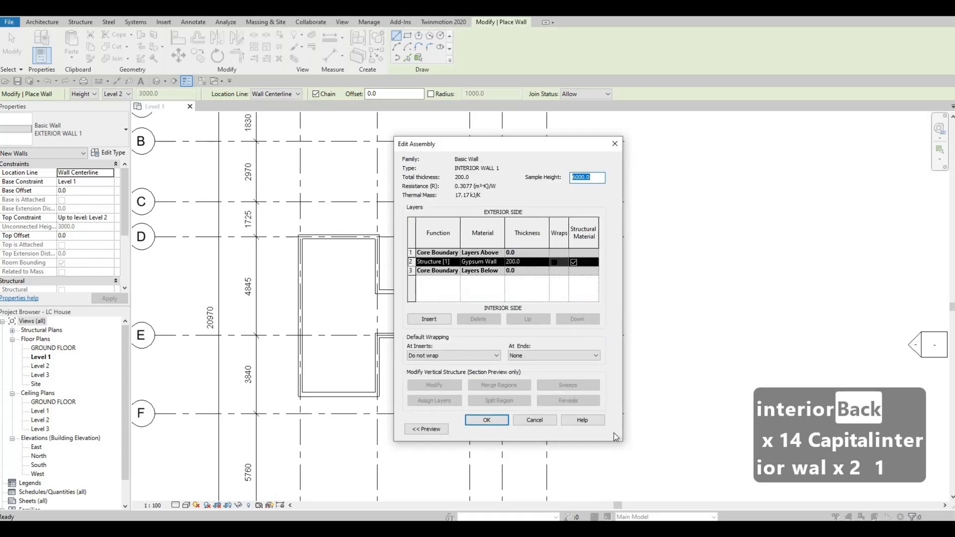
{"action": "left_click_drag", "start_coordinate": [620, 439], "coordinate": [713, 439]}
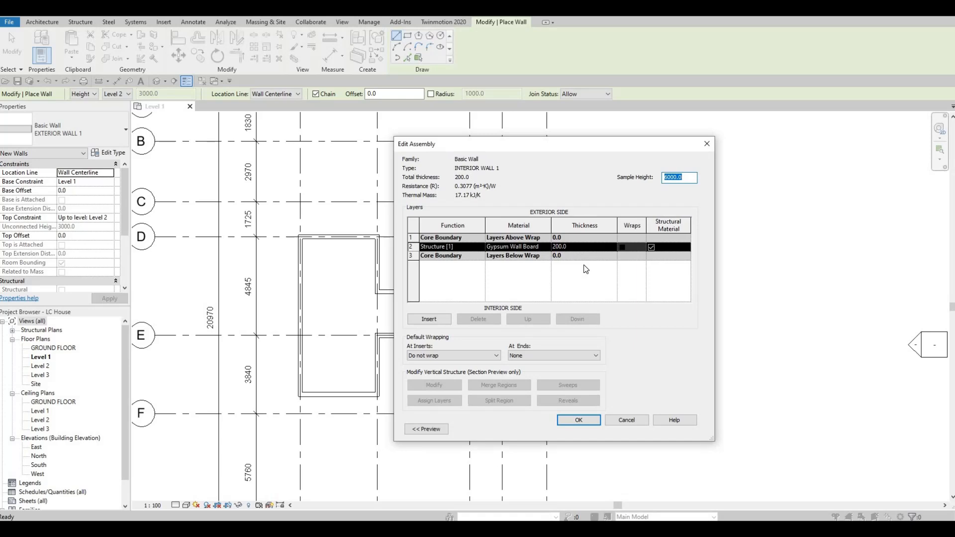
{"action": "left_click", "coordinate": [547, 247]}
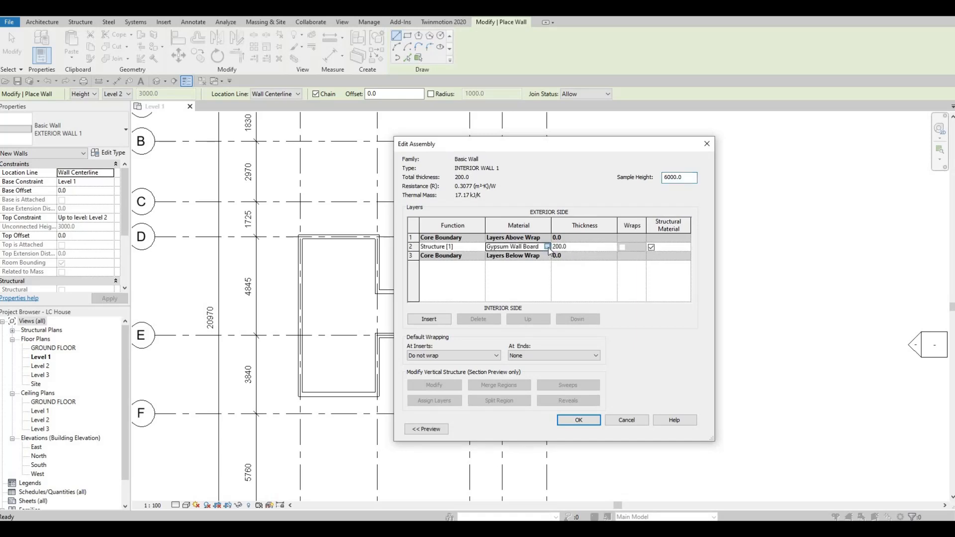
{"action": "left_click", "coordinate": [549, 247]}
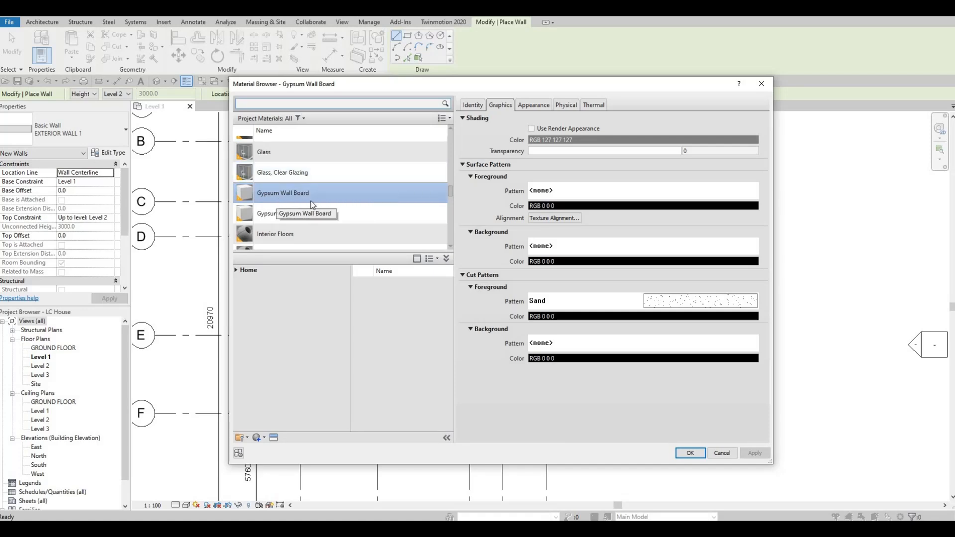
{"action": "left_click", "coordinate": [264, 438]}
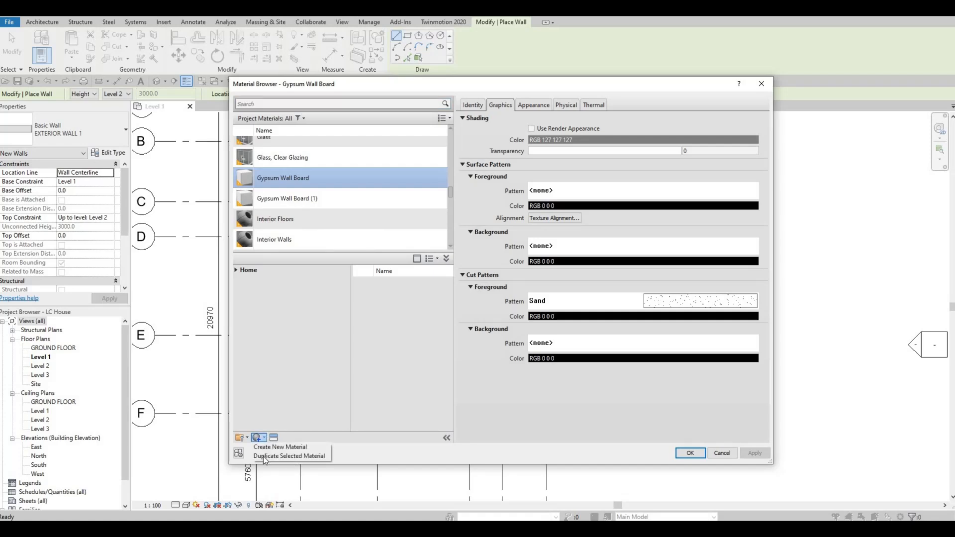
{"action": "left_click", "coordinate": [291, 454]}
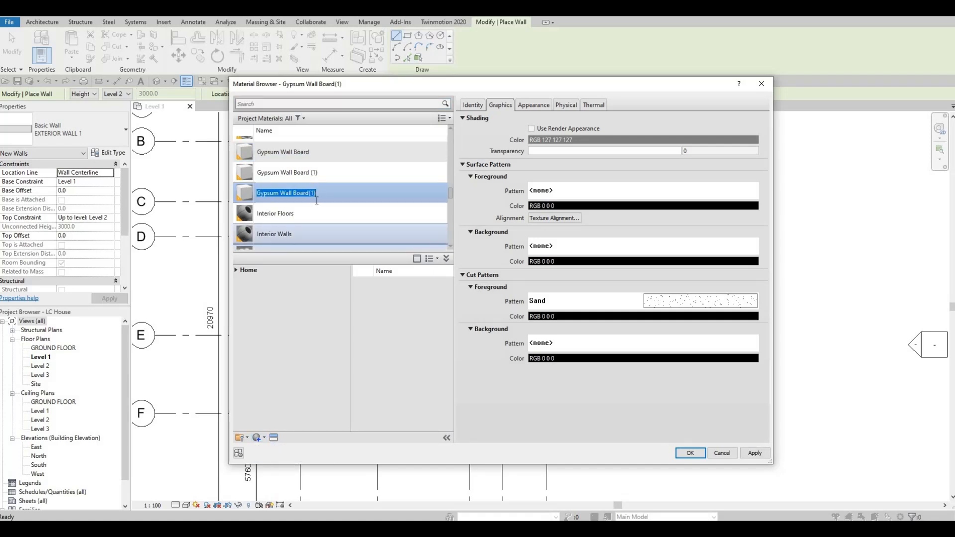
{"action": "type", "text": "WH"}
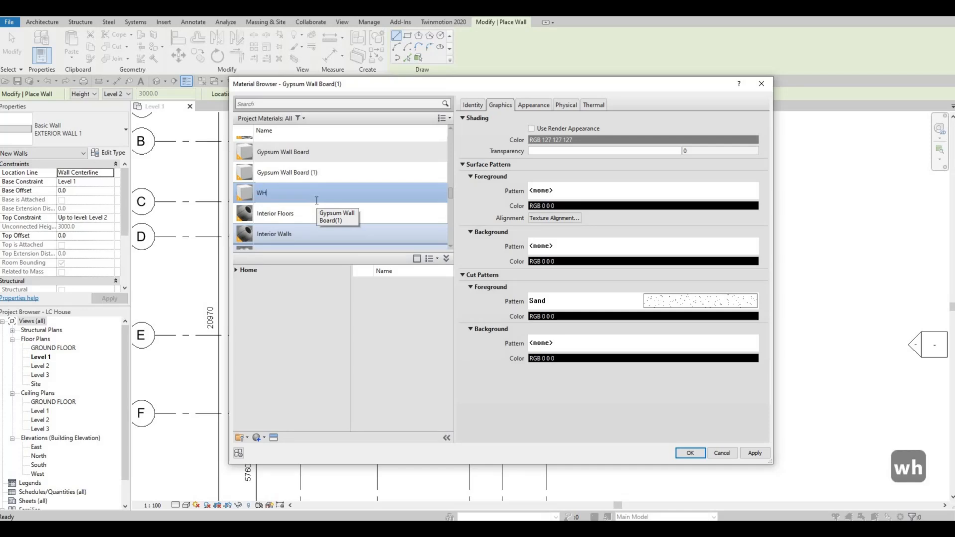
{"action": "type", "text": "ITE WALL"}
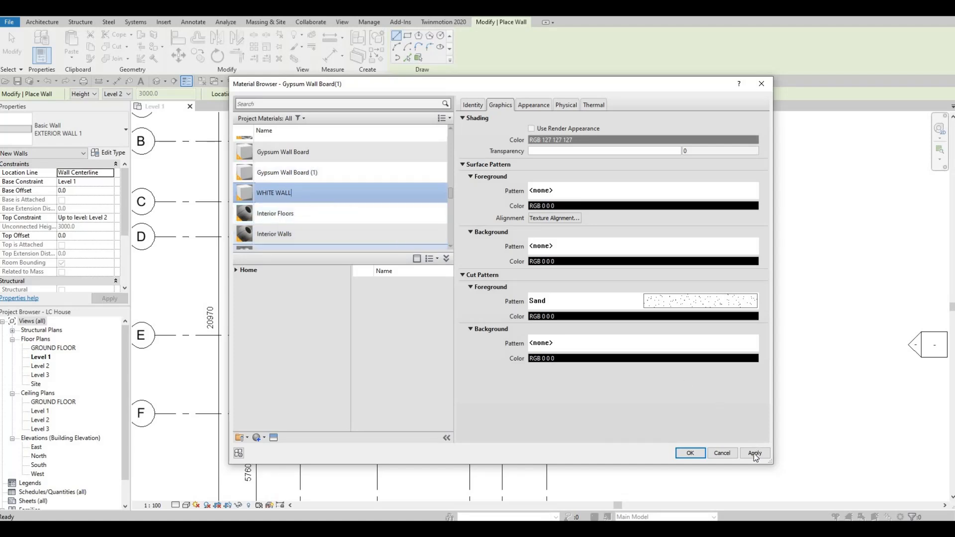
{"action": "left_click", "coordinate": [696, 455]}
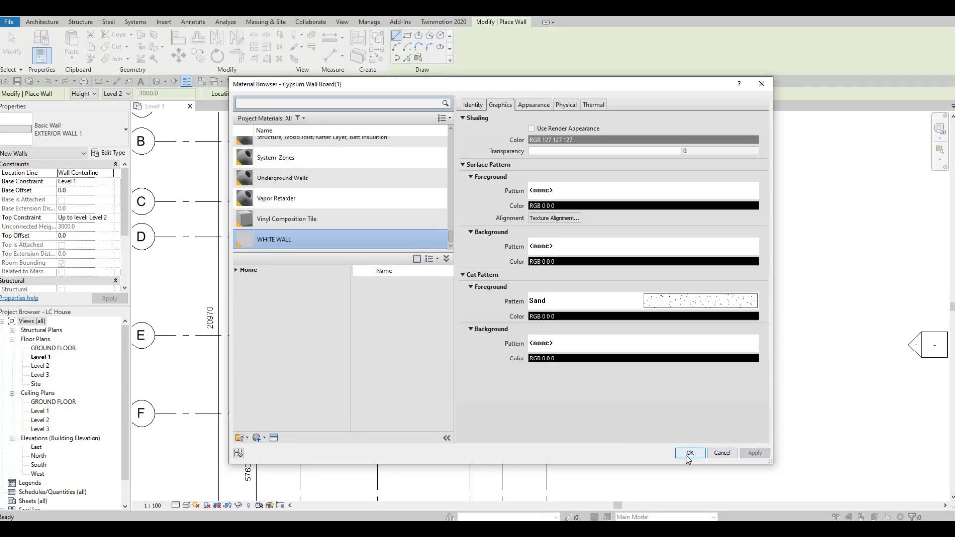
{"action": "left_click", "coordinate": [689, 453]}
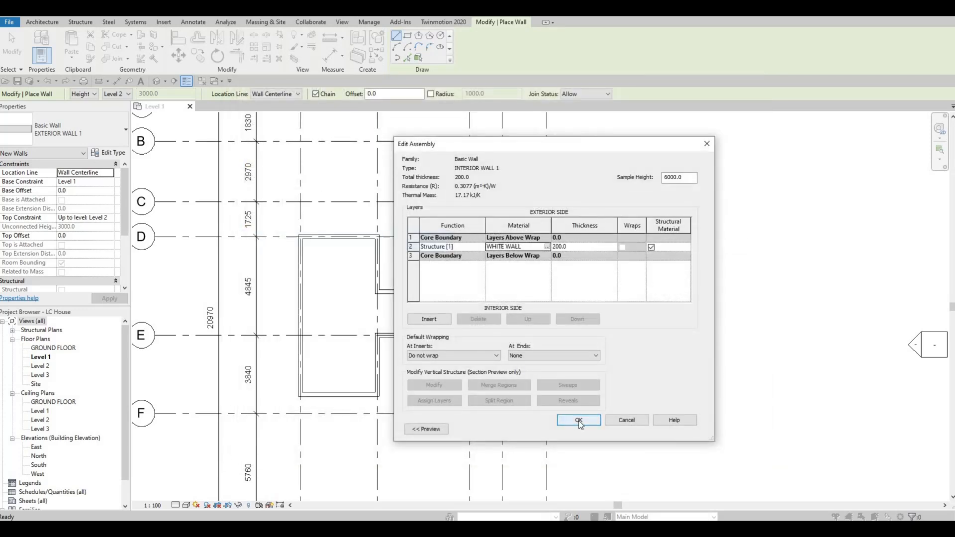
{"action": "left_click", "coordinate": [578, 421]}
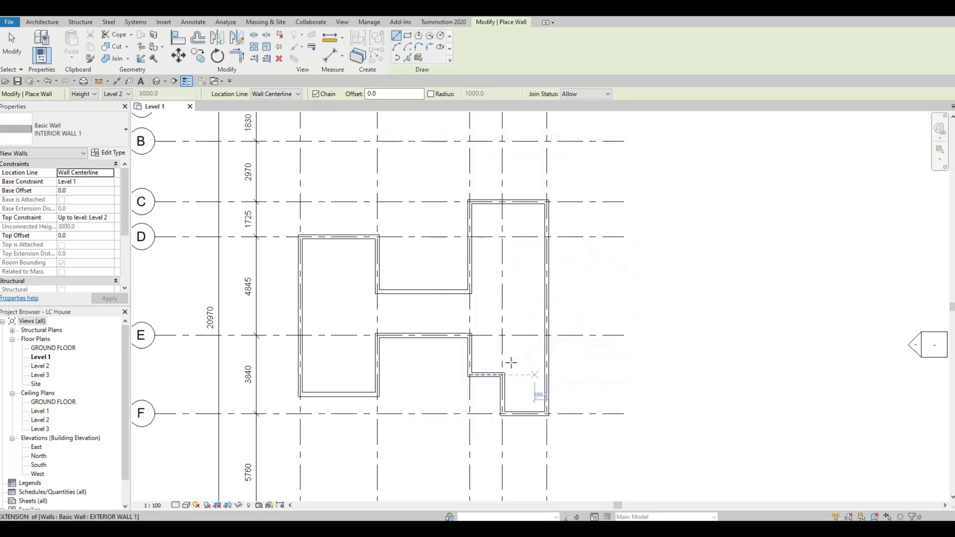
- Draw interior walls from the exterior corner on grid 4 up to grid E, then along grid E to grid 3, ending the Wall command
{"action": "scroll", "coordinate": [509, 361], "scroll_direction": "up", "scroll_amount": 3}
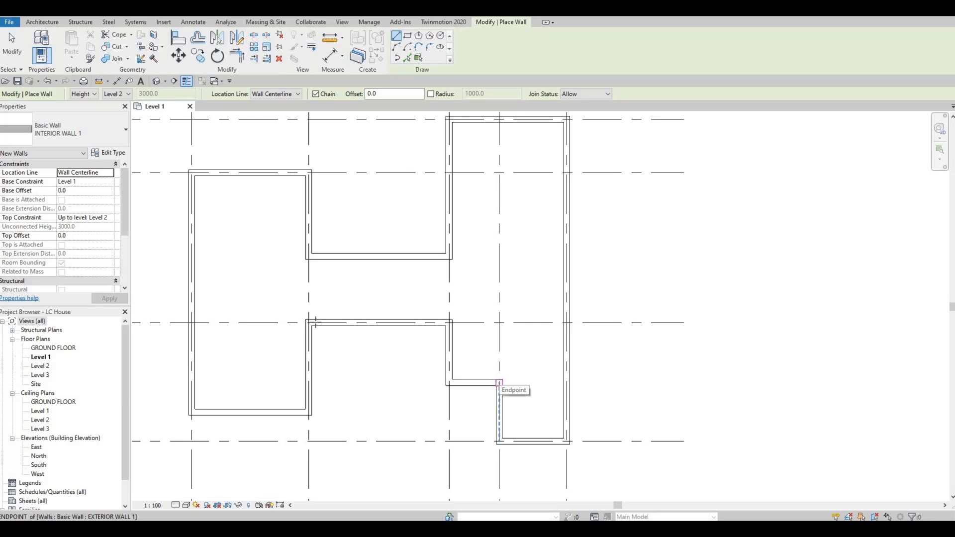
{"action": "left_click", "coordinate": [499, 383]}
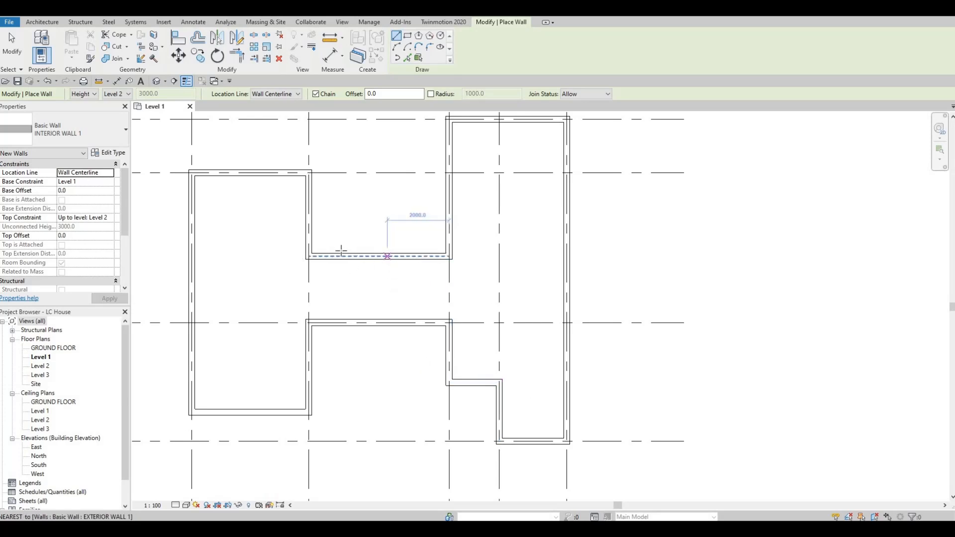
{"action": "scroll", "coordinate": [487, 372], "scroll_direction": "up", "scroll_amount": 2}
{"action": "left_click", "coordinate": [490, 367]}
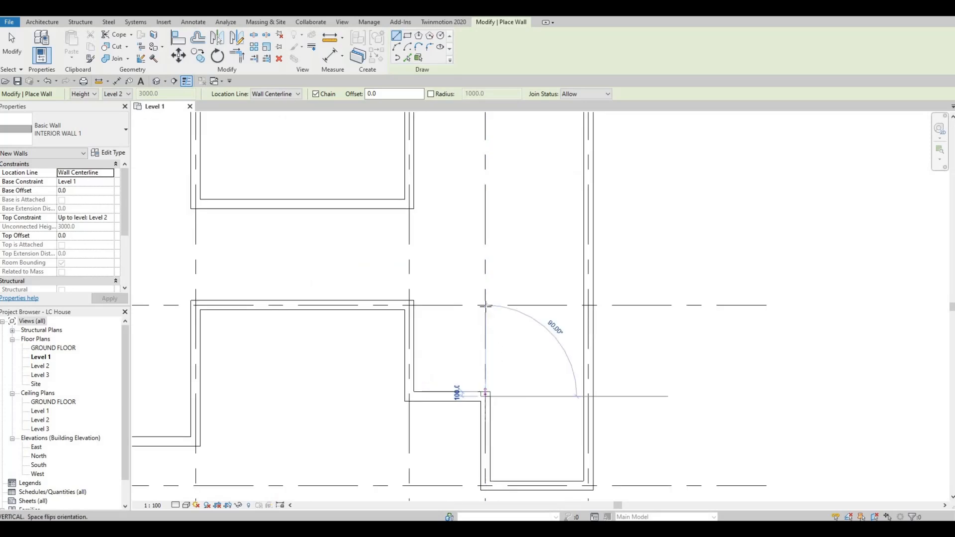
{"action": "left_click", "coordinate": [485, 304]}
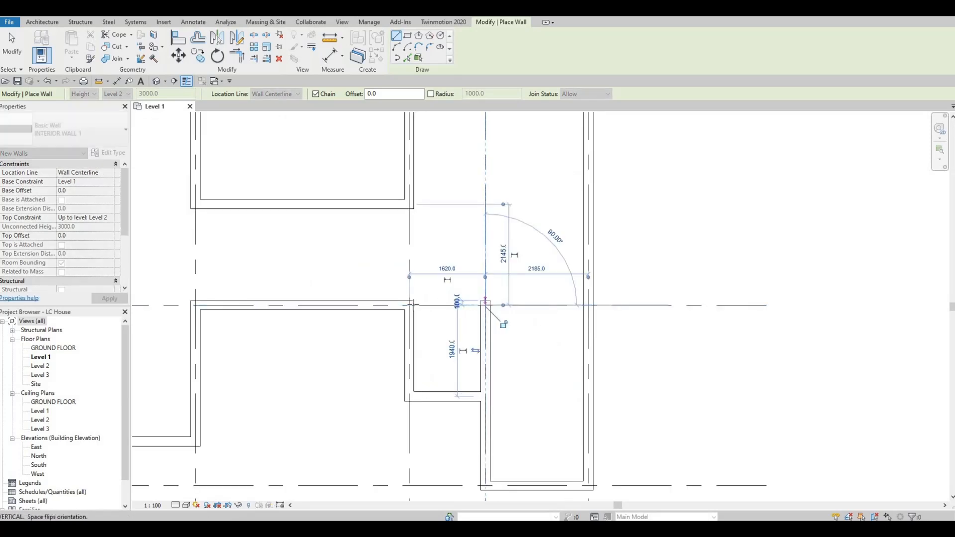
{"action": "left_click", "coordinate": [410, 305]}
{"action": "key", "text": "Escape"}
{"action": "key", "text": "Escape"}
{"action": "key", "text": "Escape"}
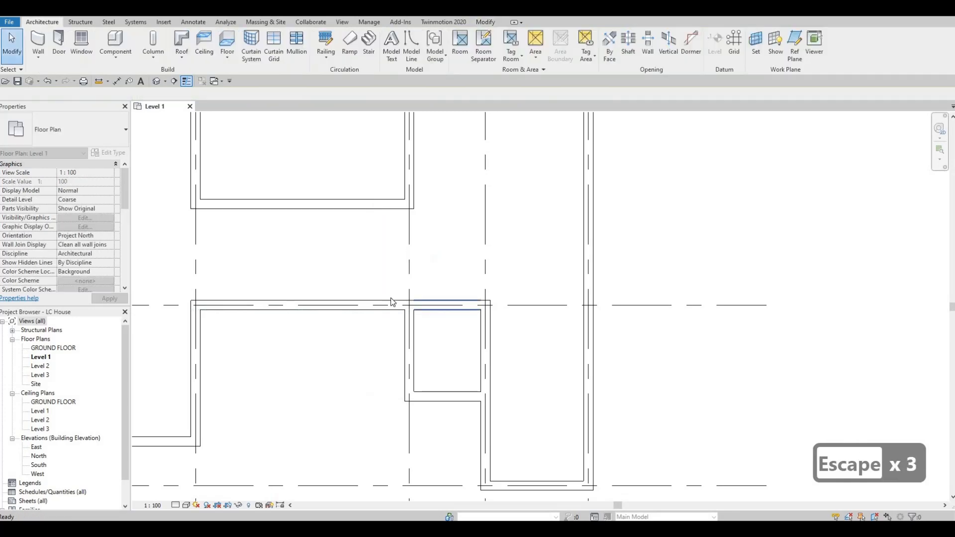
- Examine the small enclosed room between grids 3 and 4 and the overall Level 1 wall layout
{"action": "middle_click_drag", "start_coordinate": [485, 295], "coordinate": [556, 279]}
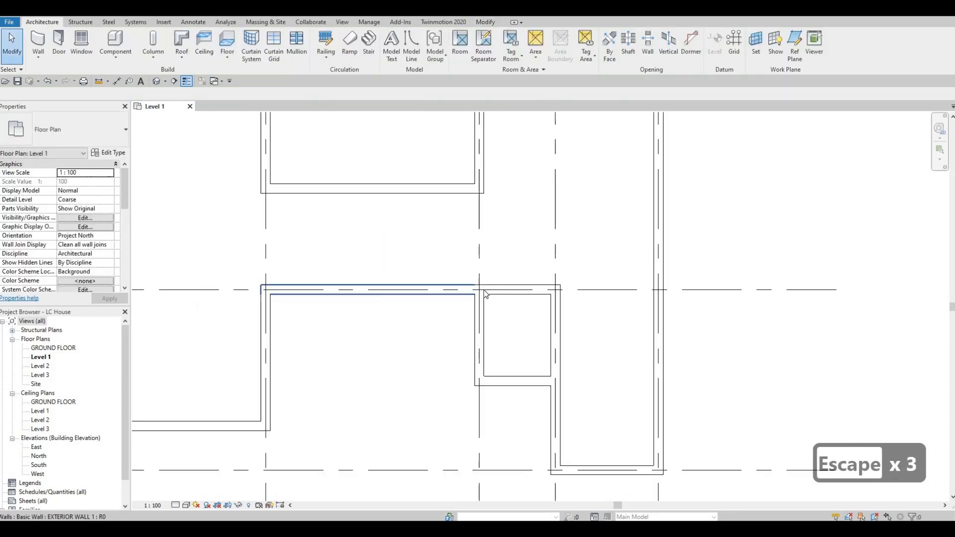
{"action": "key", "text": "F1"}
{"action": "key", "text": "F1"}
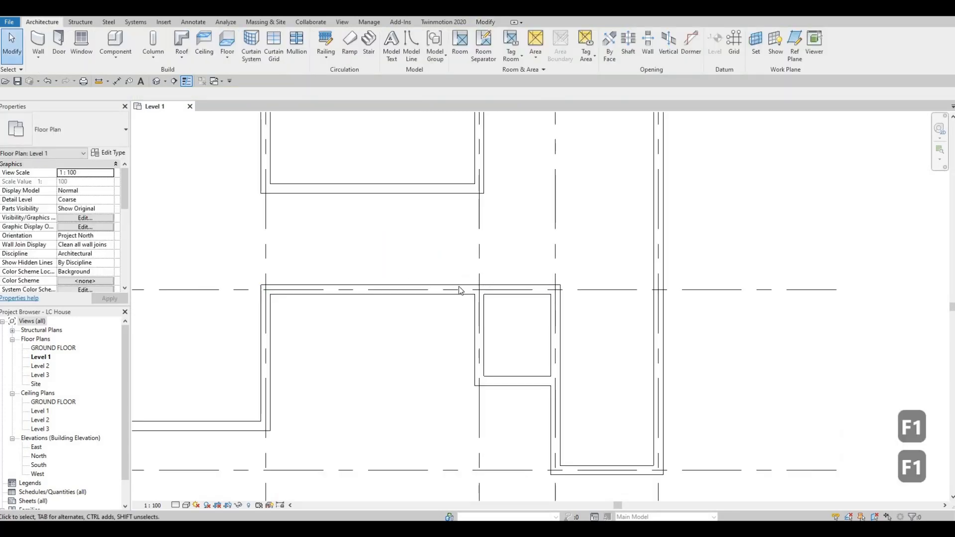
{"action": "middle_click_drag", "start_coordinate": [470, 287], "coordinate": [530, 281]}
{"action": "scroll", "coordinate": [530, 281], "scroll_direction": "down", "scroll_amount": 1}
{"action": "scroll", "coordinate": [456, 275], "scroll_direction": "down", "scroll_amount": 1}
{"action": "middle_click_drag", "start_coordinate": [427, 281], "coordinate": [475, 292]}
{"action": "middle_click_drag", "start_coordinate": [427, 318], "coordinate": [431, 331]}
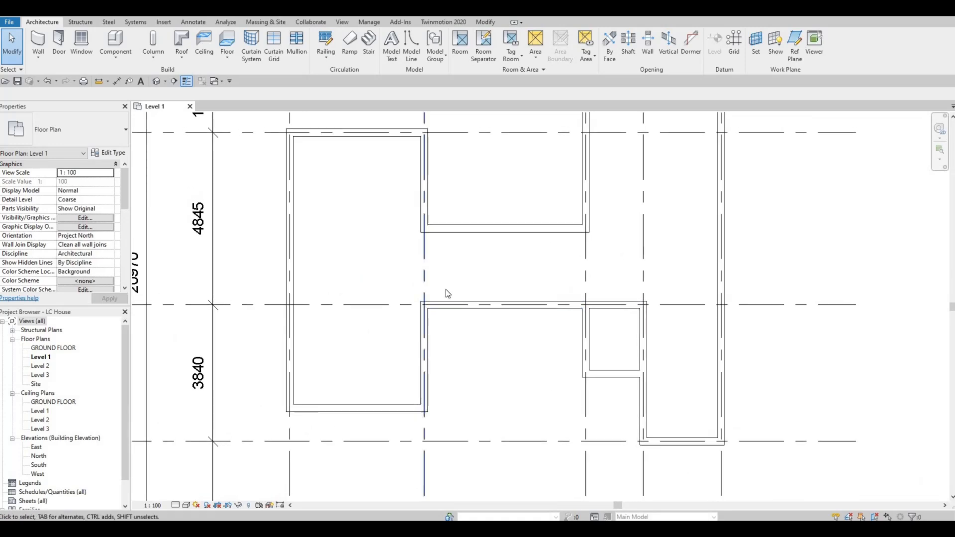
{"action": "middle_click_drag", "start_coordinate": [501, 293], "coordinate": [458, 287]}
{"action": "scroll", "coordinate": [522, 272], "scroll_direction": "down", "scroll_amount": 1}
{"action": "scroll", "coordinate": [492, 300], "scroll_direction": "down", "scroll_amount": 3}
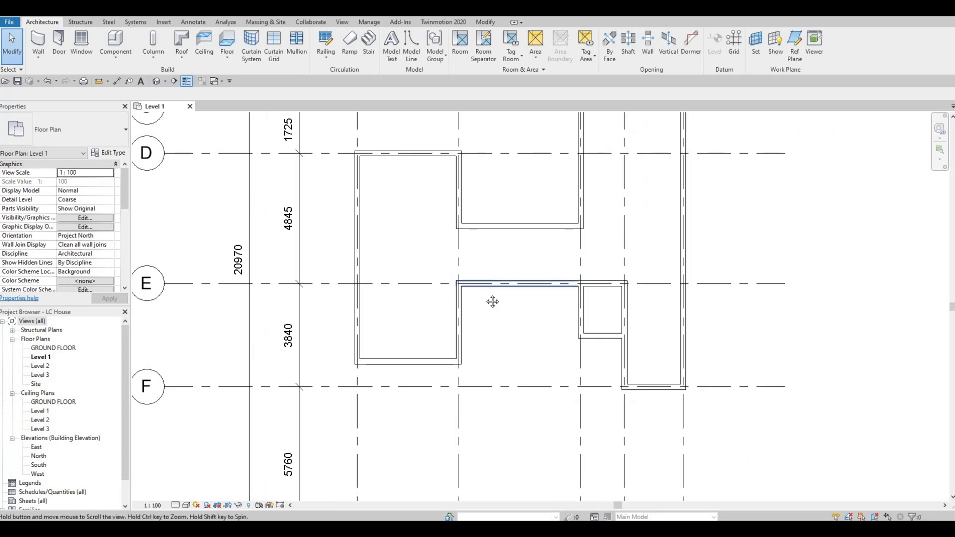
{"action": "scroll", "coordinate": [491, 293], "scroll_direction": "down", "scroll_amount": 2}
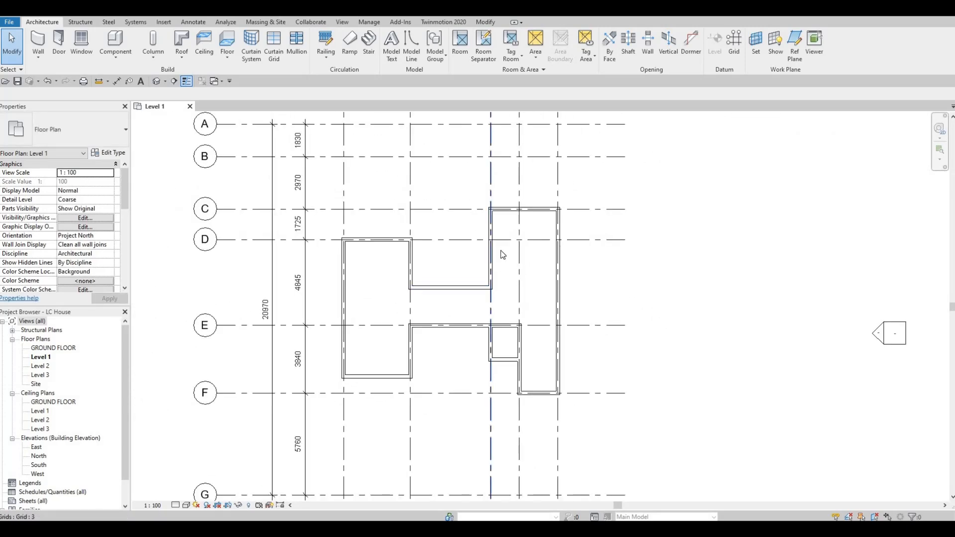
{"action": "middle_click_drag", "start_coordinate": [495, 312], "coordinate": [497, 283]}
{"action": "middle_click_drag", "start_coordinate": [506, 229], "coordinate": [502, 260]}
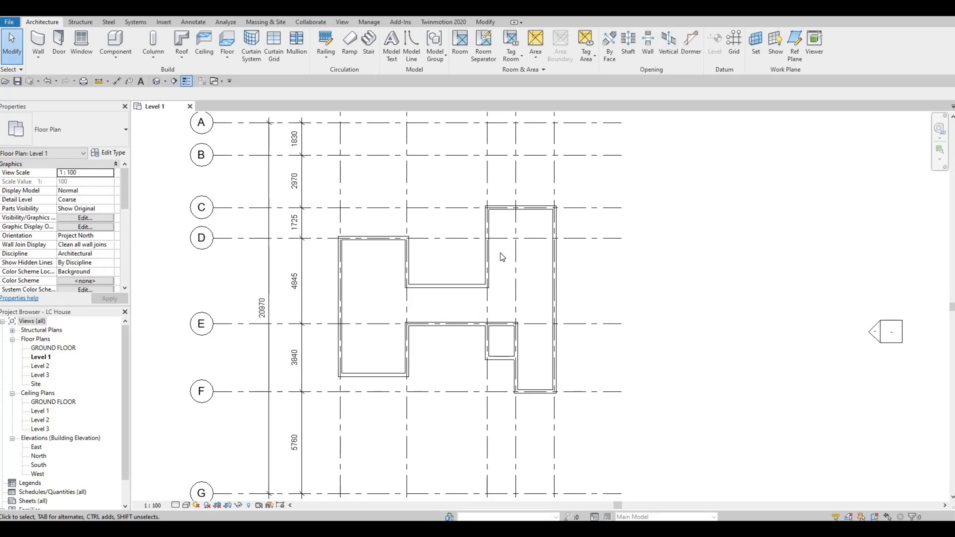
{"action": "key", "text": "F1"}
{"action": "key", "text": "F1"}
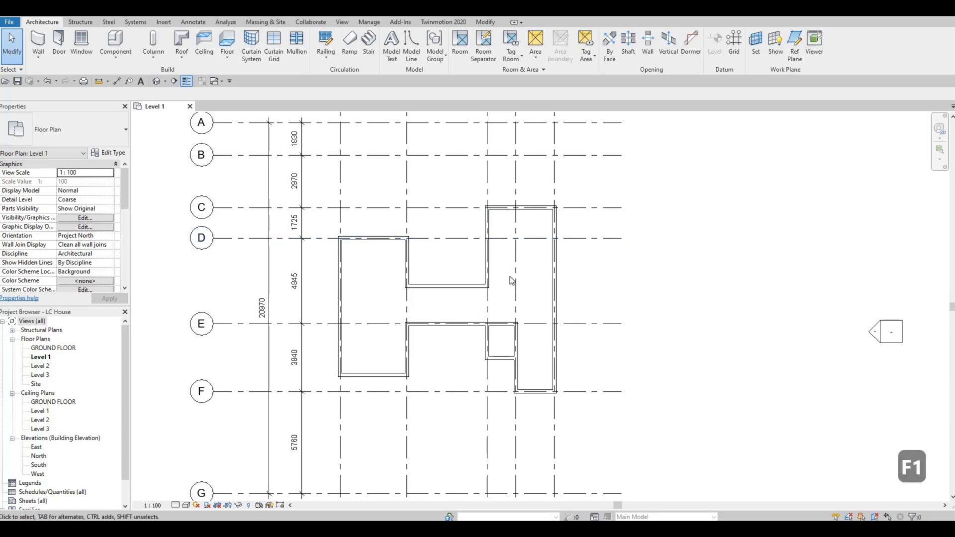
{"action": "middle_click_drag", "start_coordinate": [514, 305], "coordinate": [539, 268]}
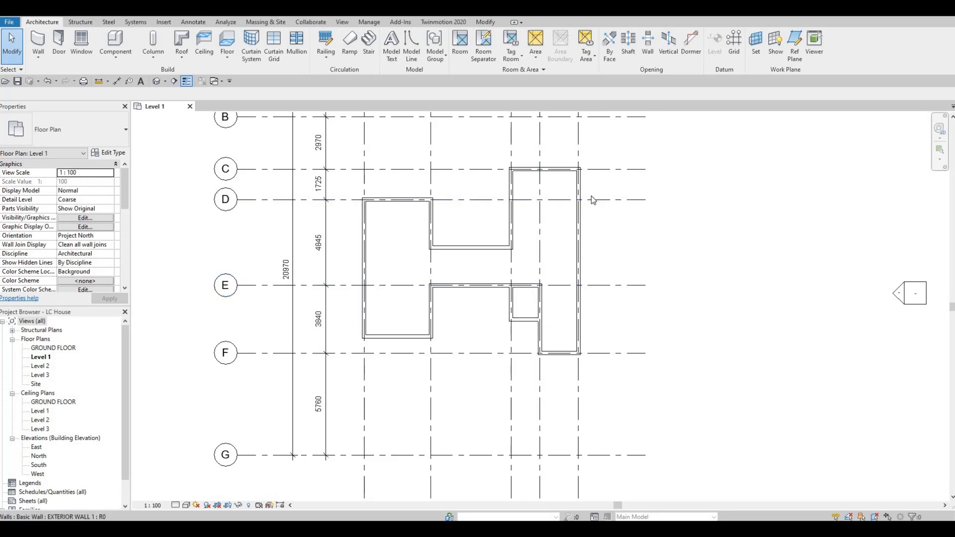
{"action": "middle_click_drag", "start_coordinate": [544, 191], "coordinate": [552, 270]}
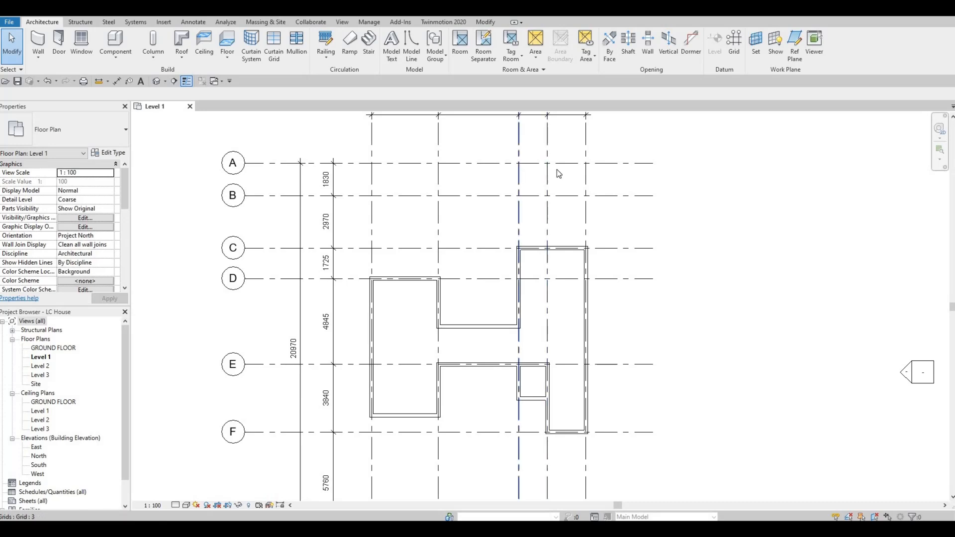
{"action": "key", "text": "F1"}
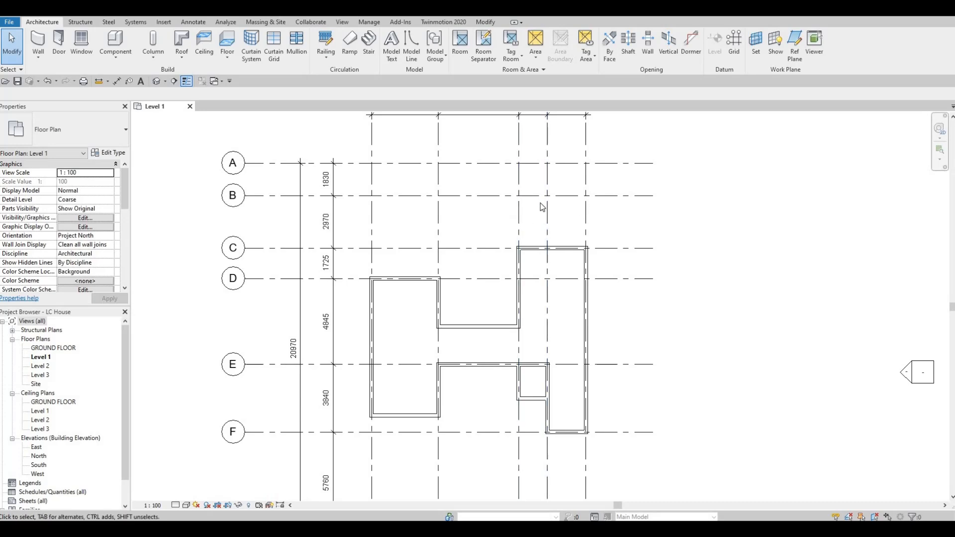
{"action": "scroll", "coordinate": [556, 218], "scroll_direction": "down", "scroll_amount": 5}
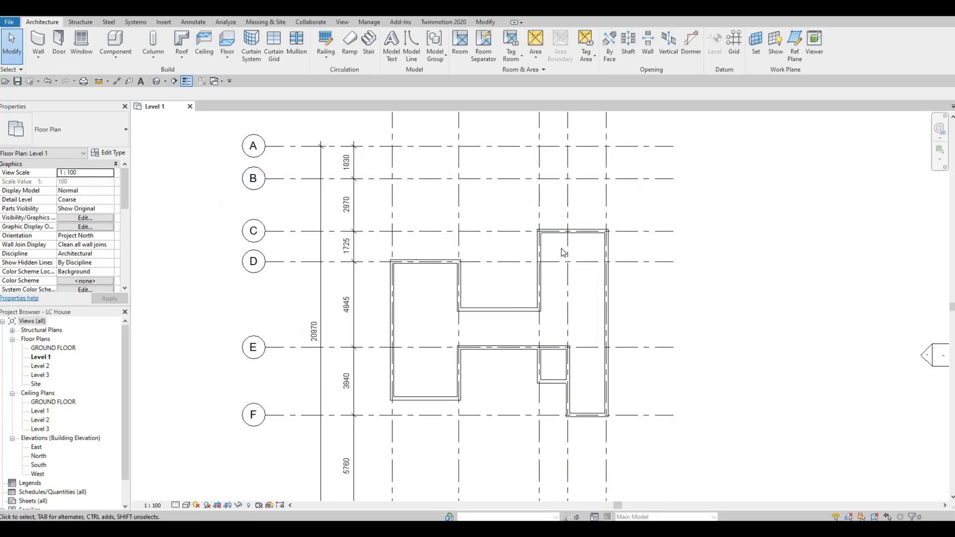
{"action": "middle_click_drag", "start_coordinate": [553, 240], "coordinate": [487, 252]}
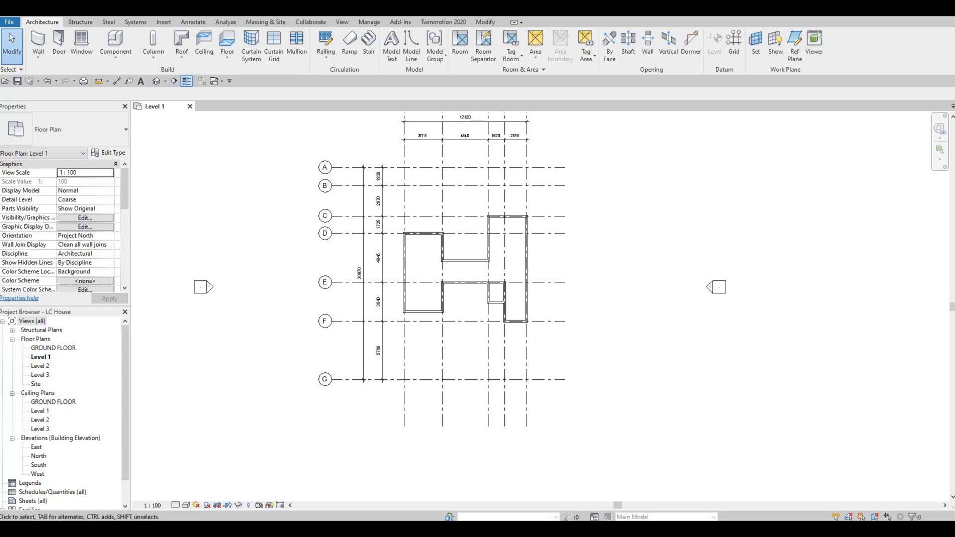
- Start a new wall and duplicate the INTERIOR WALL 1 type under the name BOARDER WALL
{"action": "left_click", "coordinate": [42, 54]}
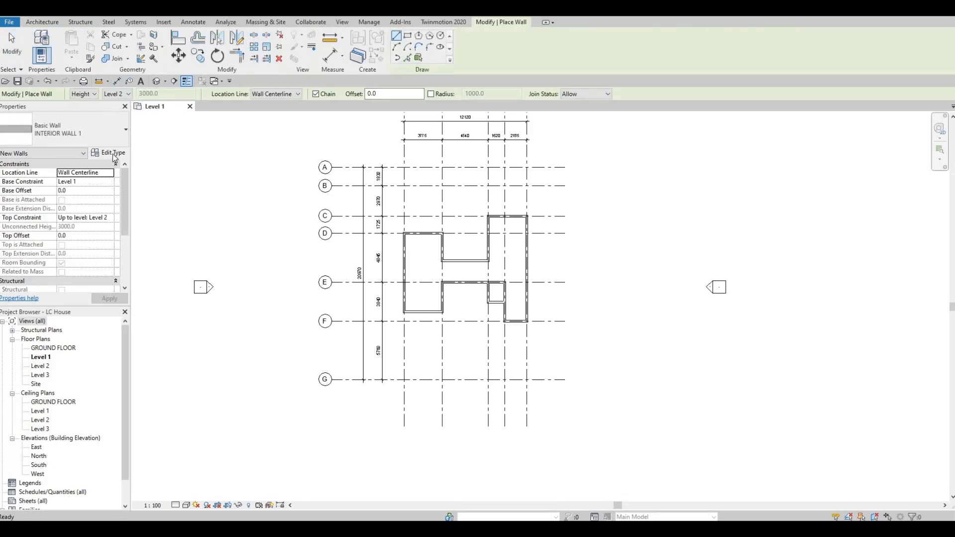
{"action": "left_click", "coordinate": [107, 153]}
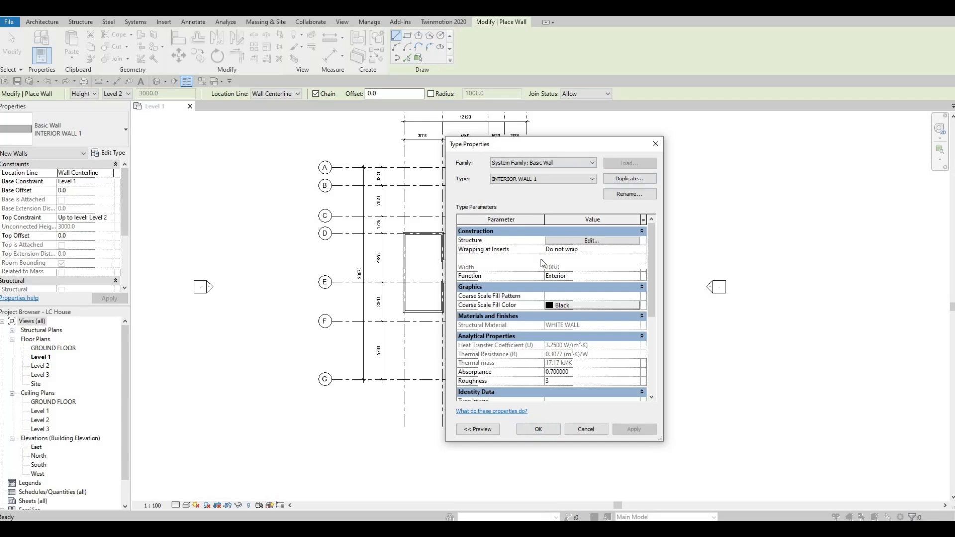
{"action": "left_click", "coordinate": [629, 178]}
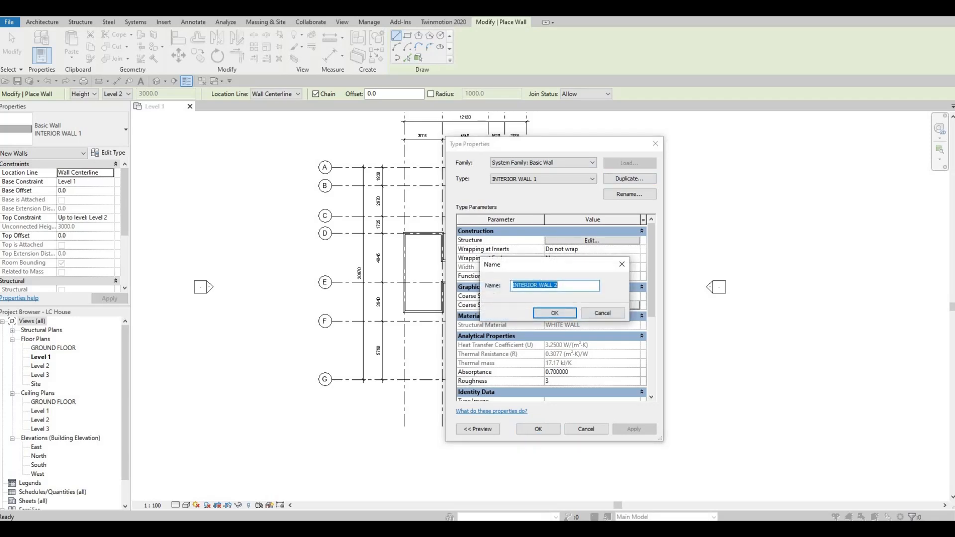
{"action": "type", "text": "BOAR"}
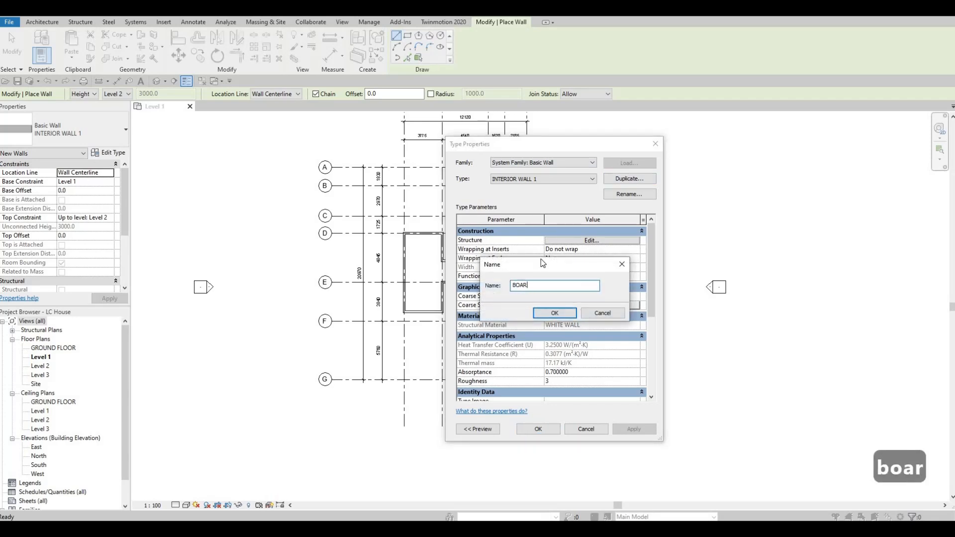
{"action": "type", "text": "DER WALL"}
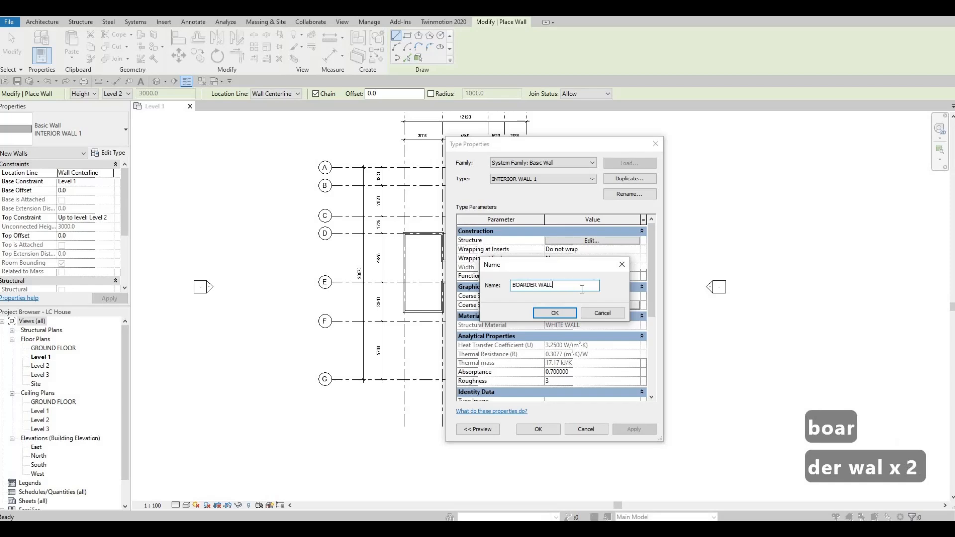
{"action": "left_click", "coordinate": [563, 317]}
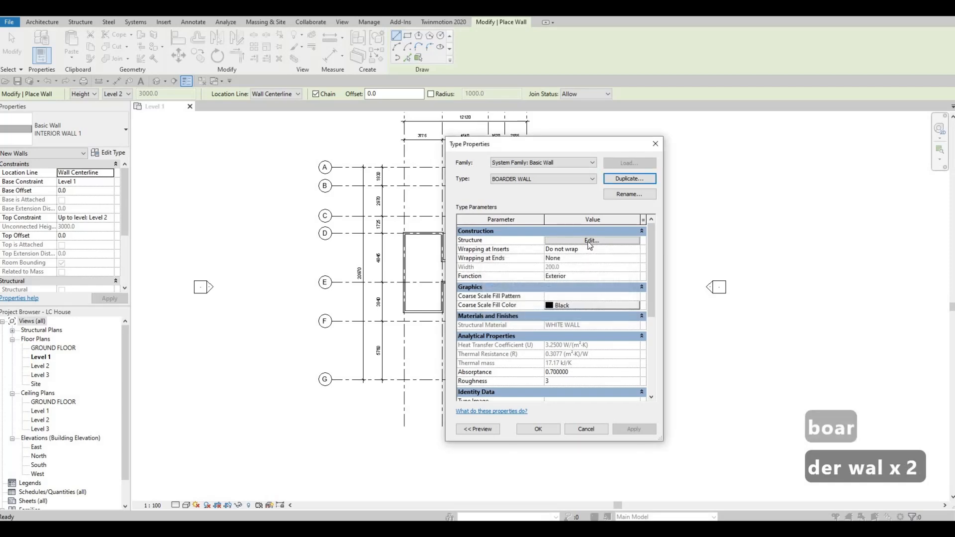
- Assign the structure layer of BOARDER WALL a new material, BOARDER WALL, duplicated from WHITE WALL
{"action": "left_click", "coordinate": [589, 241]}
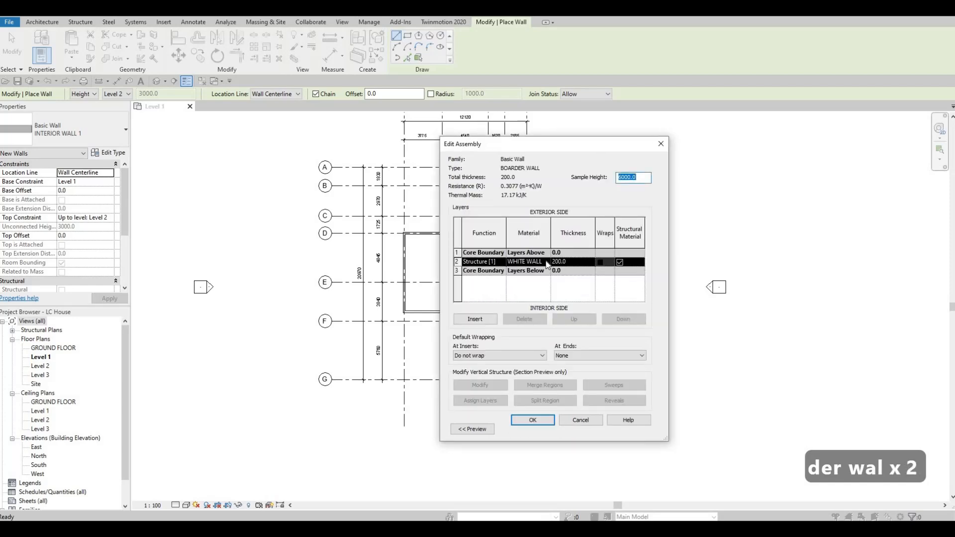
{"action": "left_click", "coordinate": [547, 261]}
{"action": "left_click", "coordinate": [546, 262]}
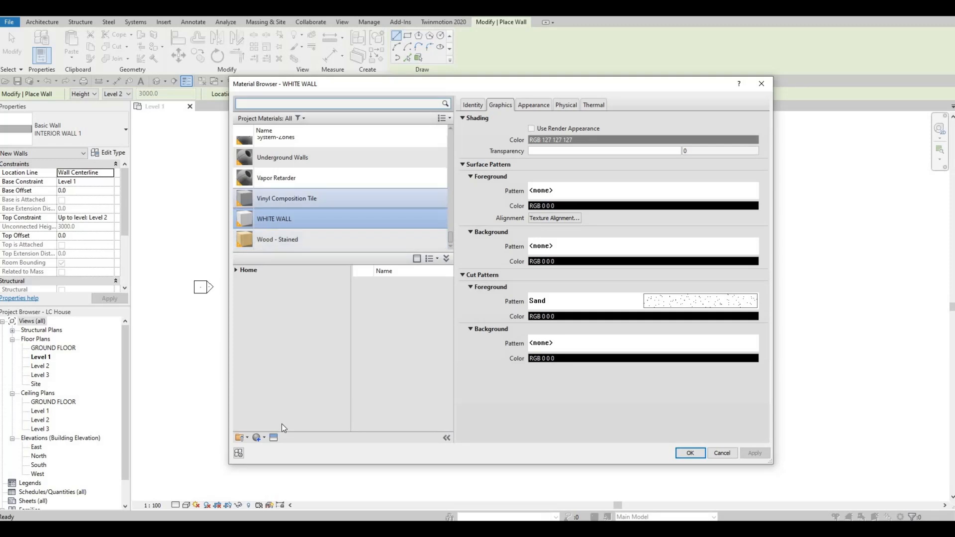
{"action": "left_click", "coordinate": [264, 438]}
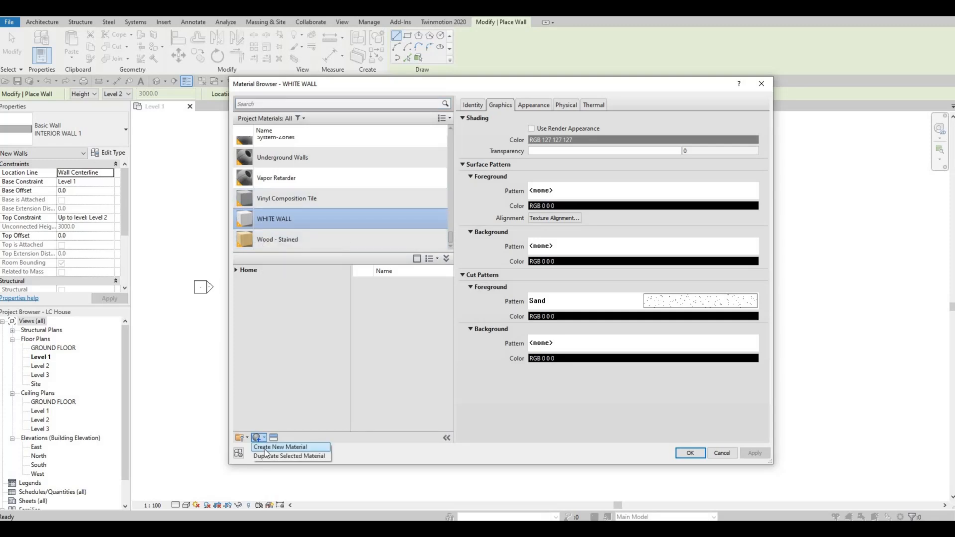
{"action": "left_click", "coordinate": [279, 456]}
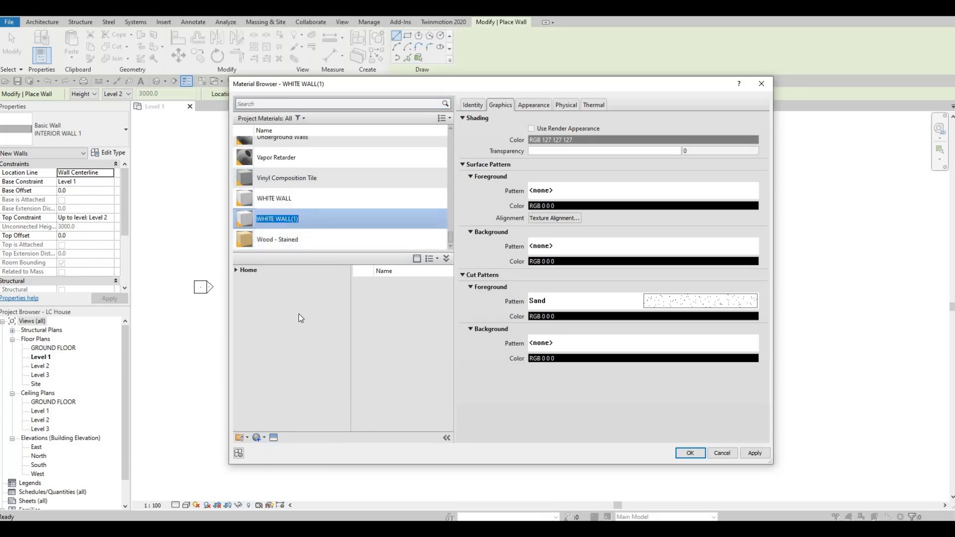
{"action": "type", "text": "BOARDER WALL"}
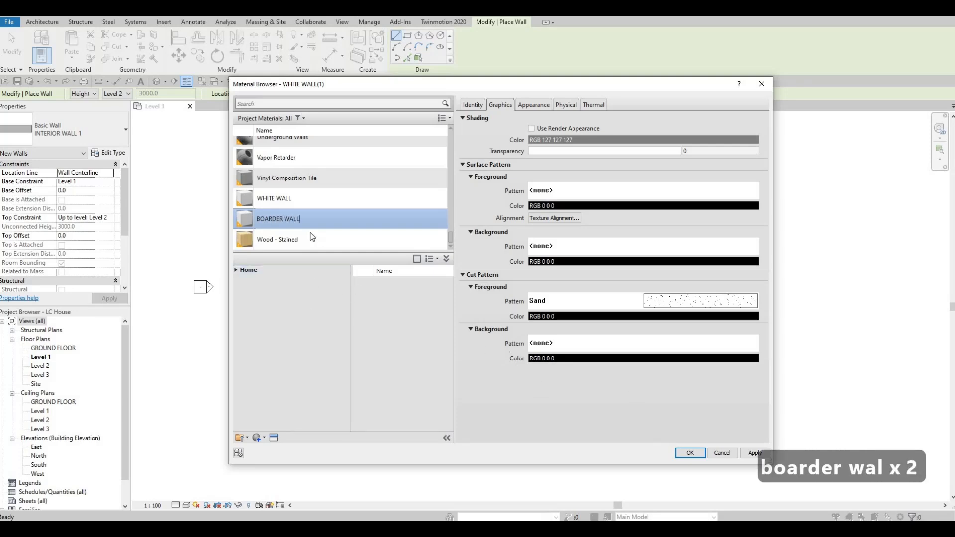
{"action": "left_click", "coordinate": [754, 452]}
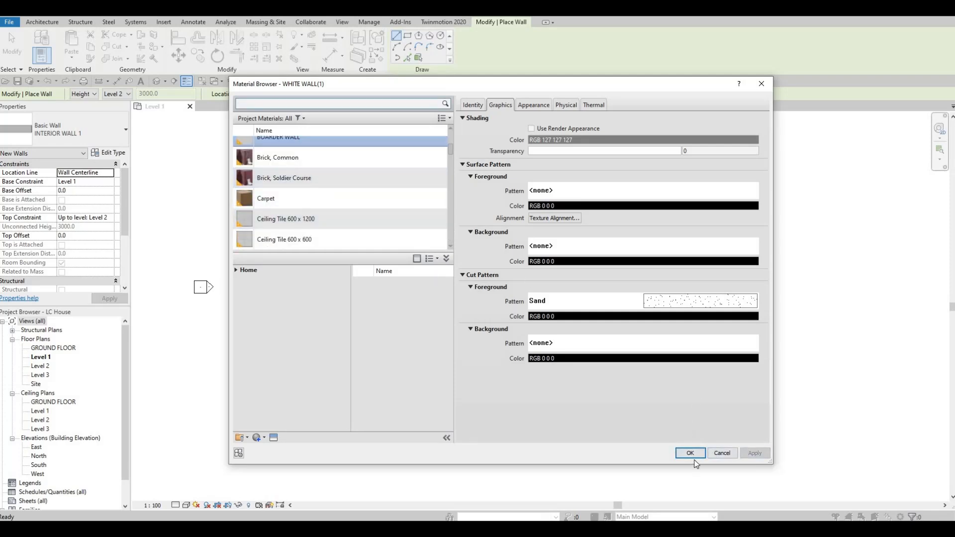
{"action": "left_click", "coordinate": [698, 456]}
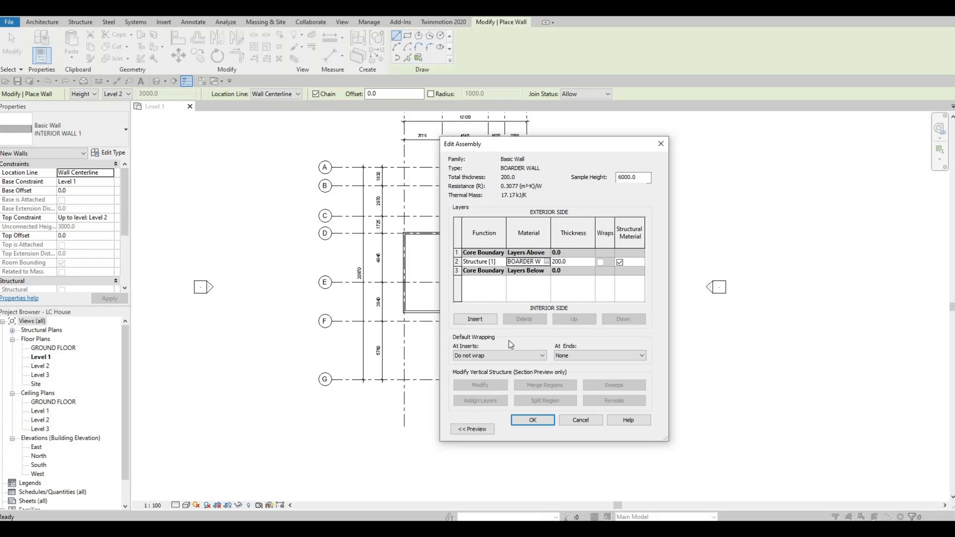
{"action": "left_click", "coordinate": [538, 420]}
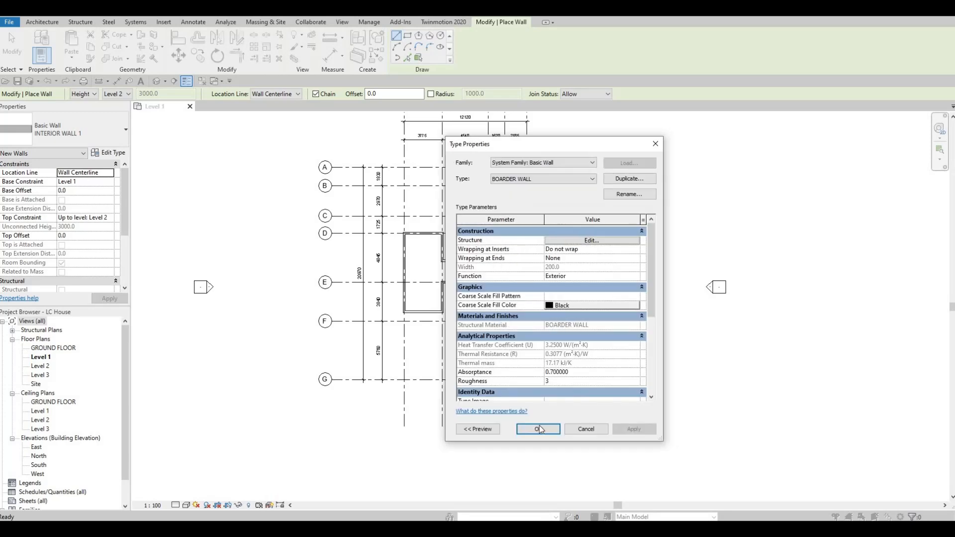
{"action": "left_click", "coordinate": [539, 426]}
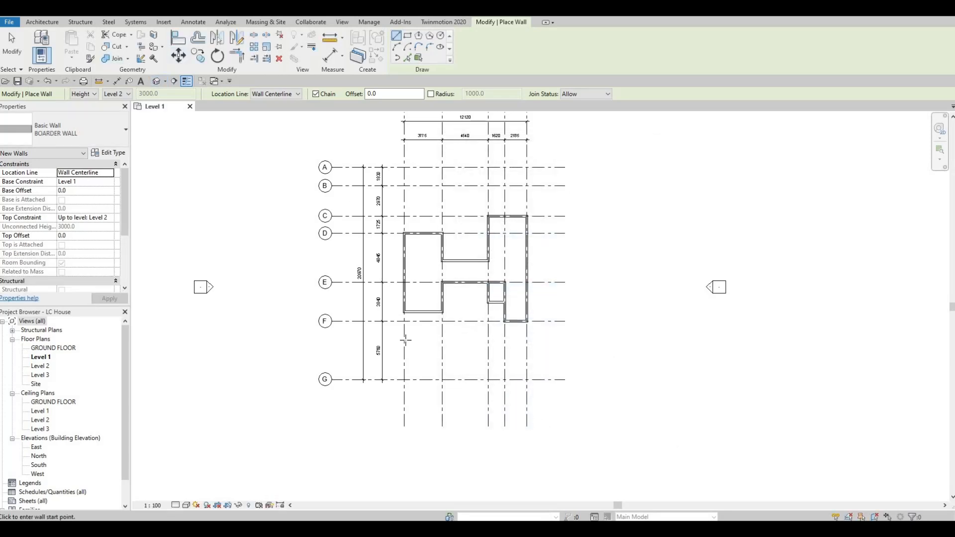
- Draw a BOARDER WALL segment about 2200 mm long on grid 1, from below grid F up to it, ending the Wall command
{"action": "scroll", "coordinate": [404, 318], "scroll_direction": "up", "scroll_amount": 2}
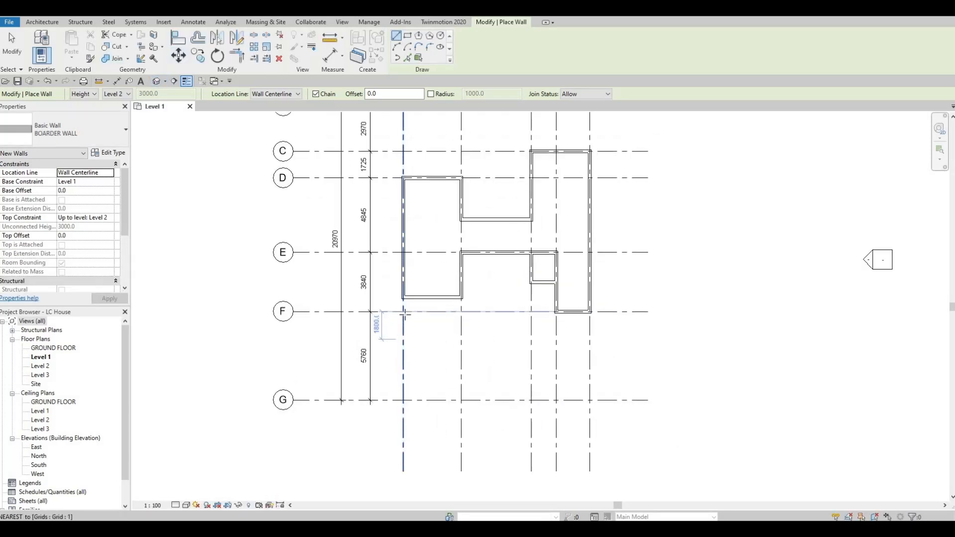
{"action": "left_click", "coordinate": [403, 344]}
{"action": "scroll", "coordinate": [403, 345], "scroll_direction": "up", "scroll_amount": 5}
{"action": "key", "text": "Escape"}
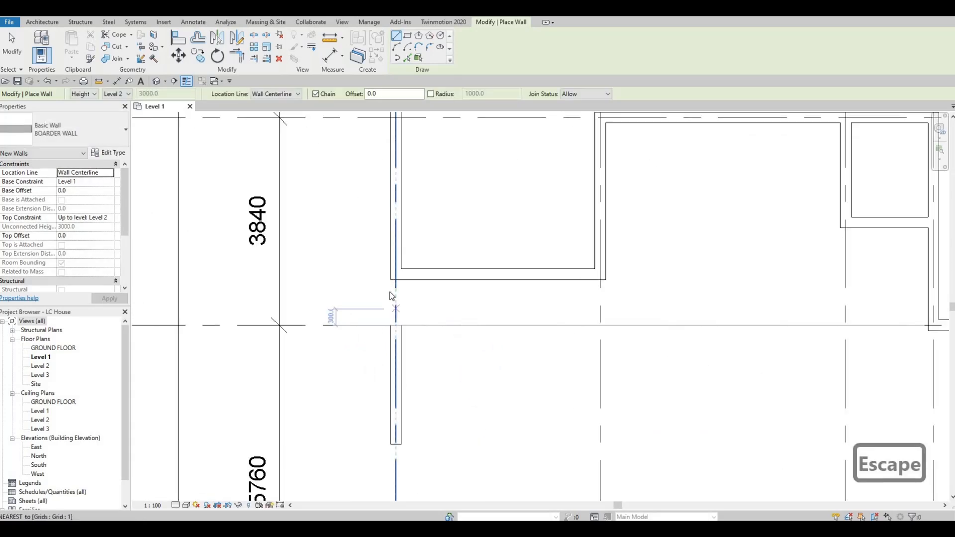
{"action": "key", "text": "Escape"}
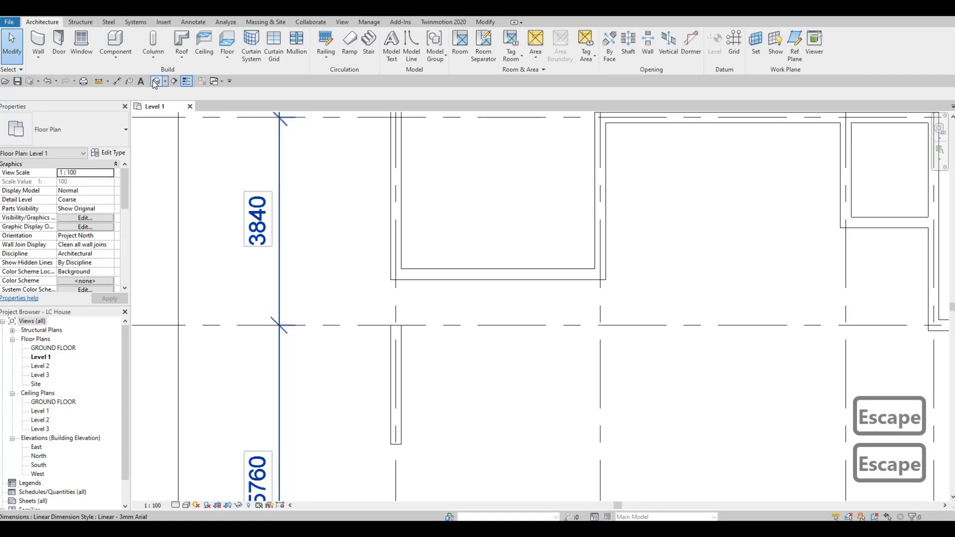
- Open the default 3D view and select the short BOARDER WALL segment near the house corner
{"action": "left_click", "coordinate": [156, 81]}
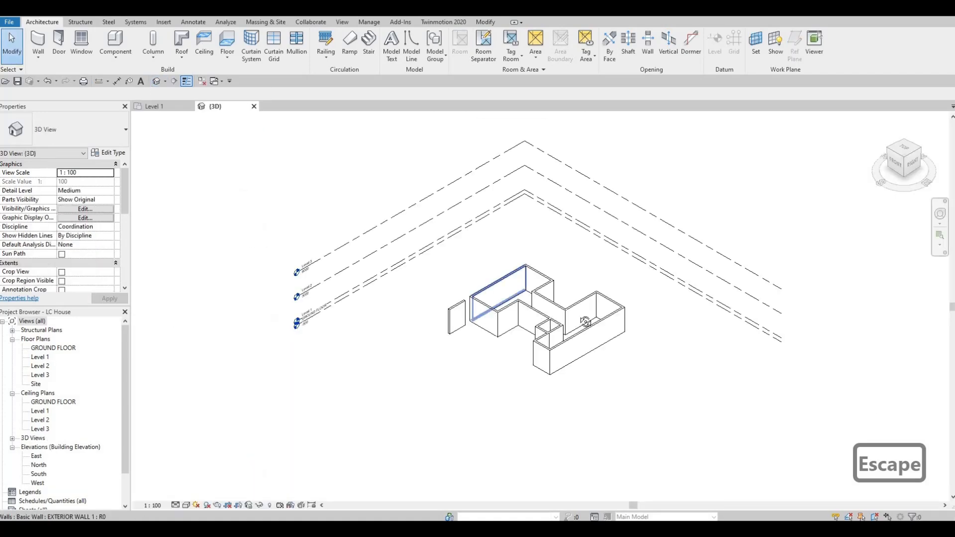
{"action": "middle_click_drag", "start_coordinate": [492, 312], "coordinate": [526, 382], "text": "shift"}
{"action": "scroll", "coordinate": [526, 382], "scroll_direction": "up", "scroll_amount": 5}
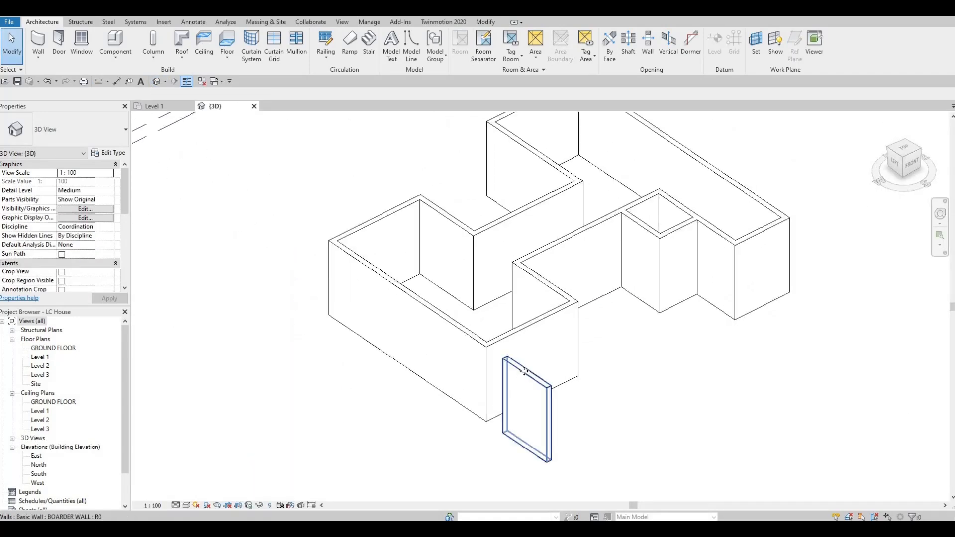
{"action": "left_click", "coordinate": [535, 366]}
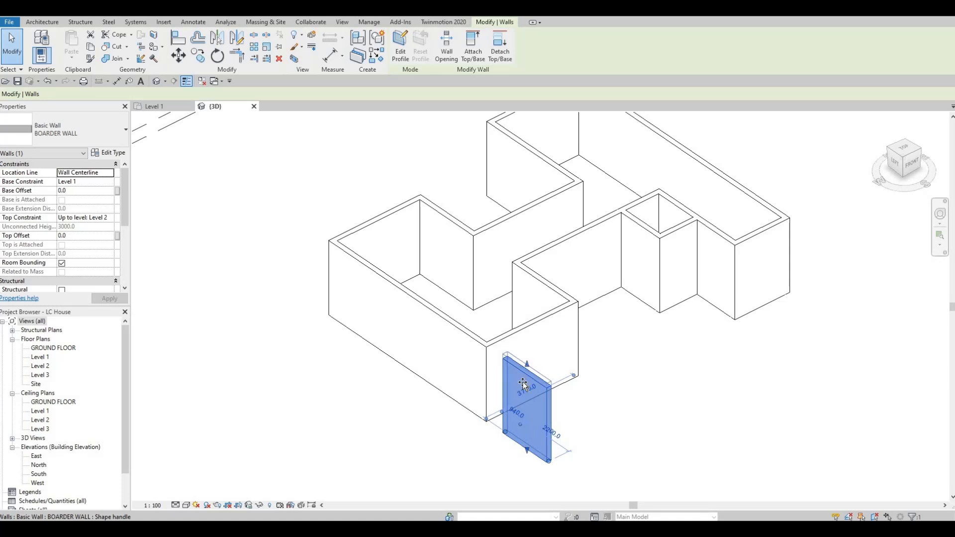
- Pull the top of the BOARDER WALL segment down by about 824 mm, and try a top offset of 1500
{"action": "left_click_drag", "start_coordinate": [523, 392], "coordinate": [518, 399]}
{"action": "left_click_drag", "start_coordinate": [314, 378], "coordinate": [315, 398]}
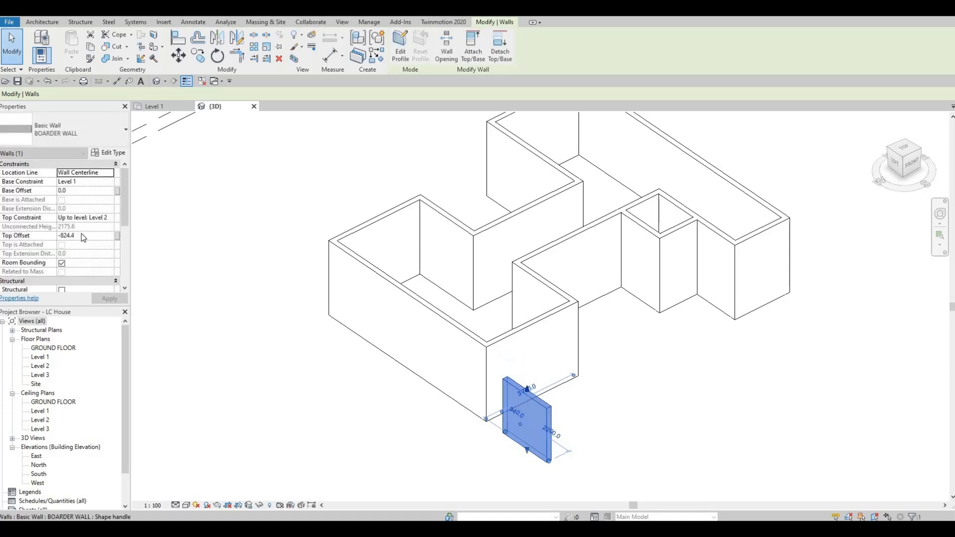
{"action": "left_click", "coordinate": [81, 234]}
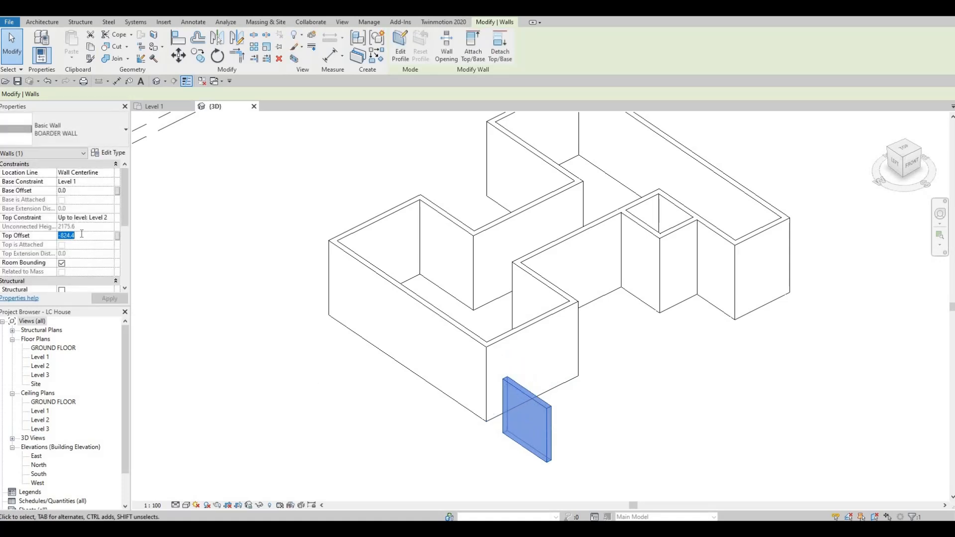
{"action": "type", "text": "1500"}
{"action": "key", "text": "Return"}
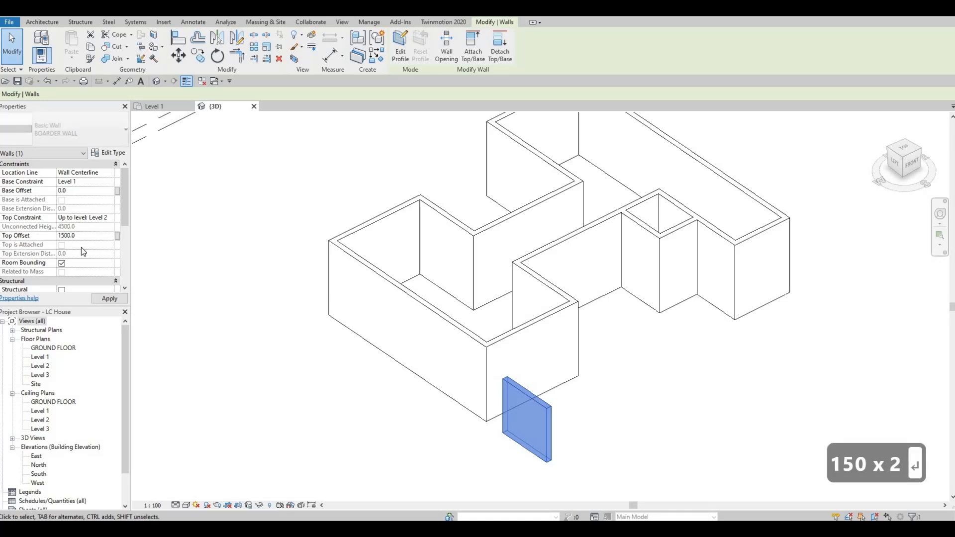
{"action": "left_click", "coordinate": [110, 298]}
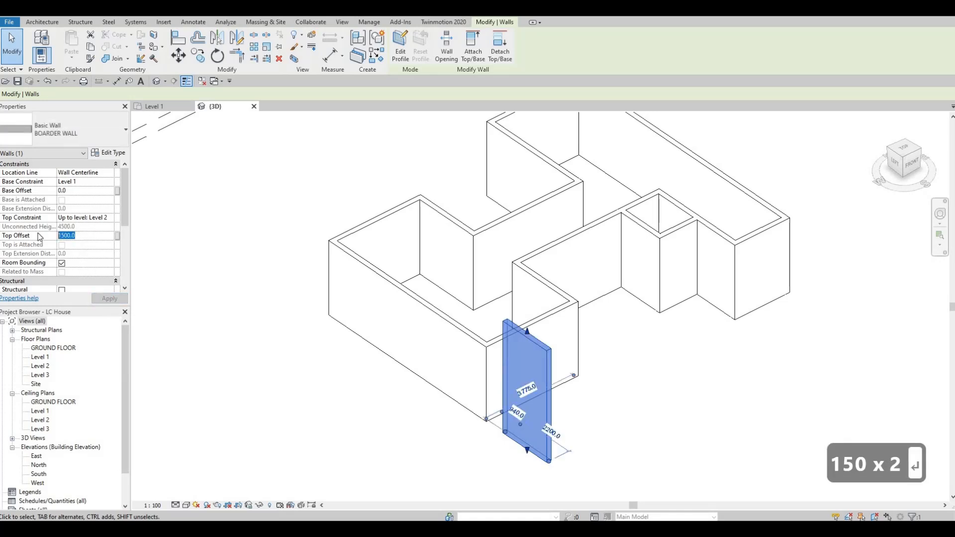
- Set the BOARDER WALL segment's top offset to -1000, deselect it and return to the Level 1 floor plan
{"action": "type", "text": "-10"}
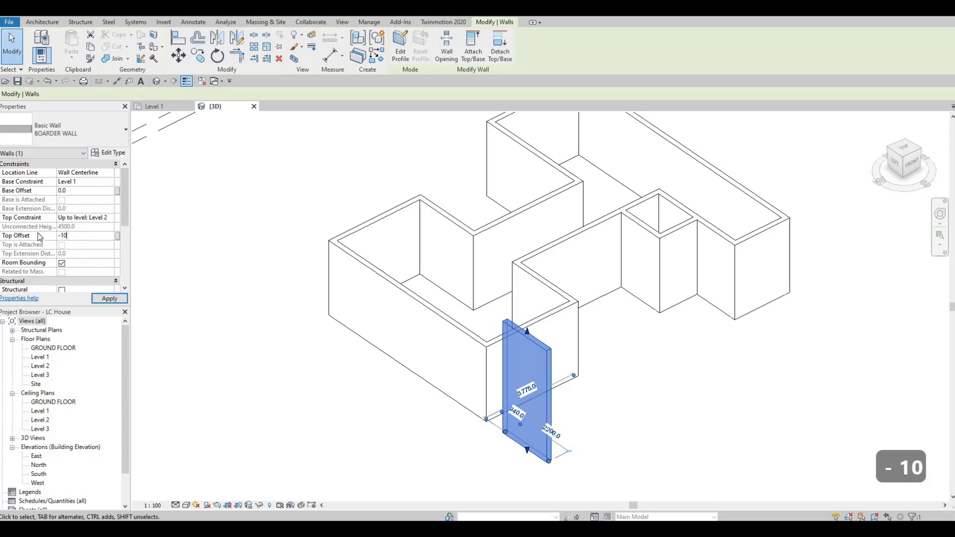
{"action": "type", "text": "00"}
{"action": "left_click", "coordinate": [94, 300]}
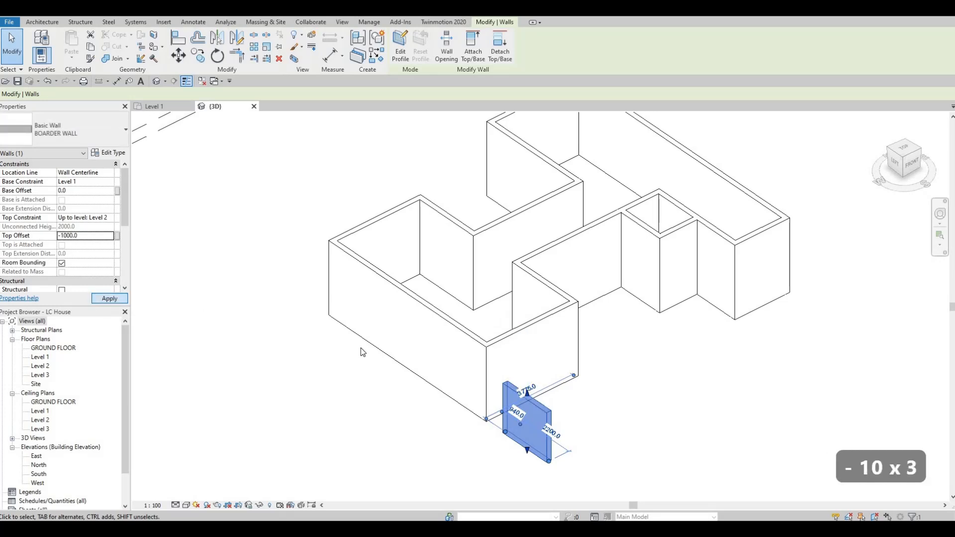
{"action": "key", "text": "Escape"}
{"action": "key", "text": "Escape"}
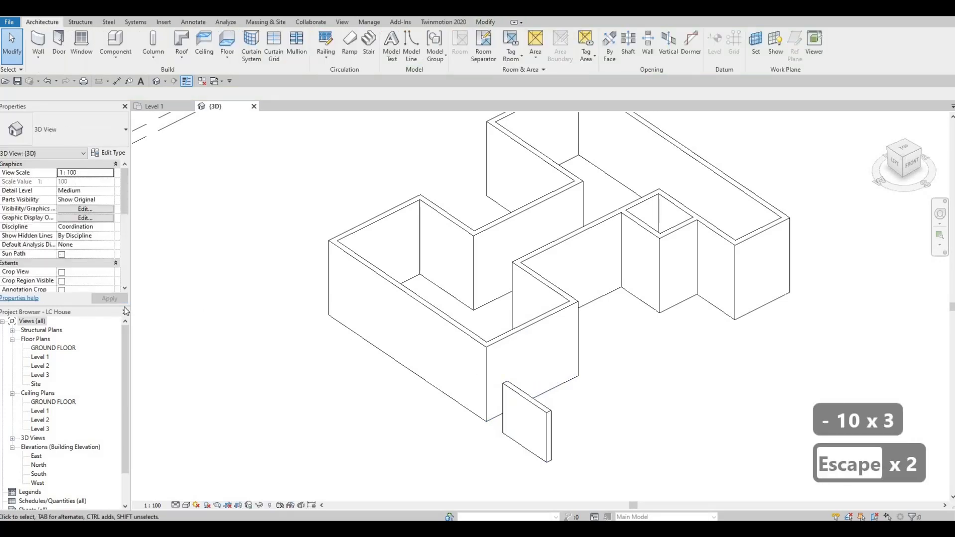
{"action": "double_click", "coordinate": [40, 356]}
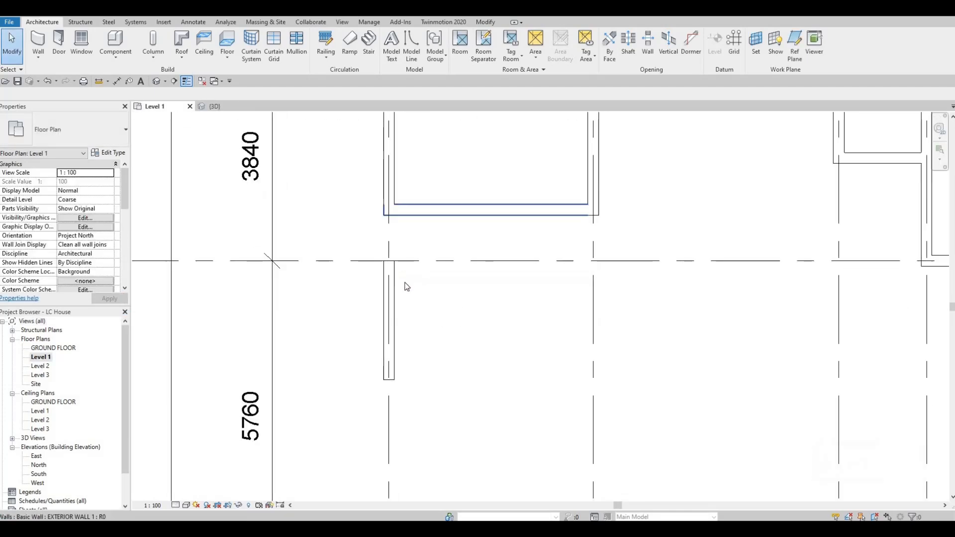
{"action": "left_click", "coordinate": [403, 342]}
{"action": "scroll", "coordinate": [414, 233], "scroll_direction": "down", "scroll_amount": 1}
{"action": "middle_click_drag", "start_coordinate": [416, 233], "coordinate": [413, 303]}
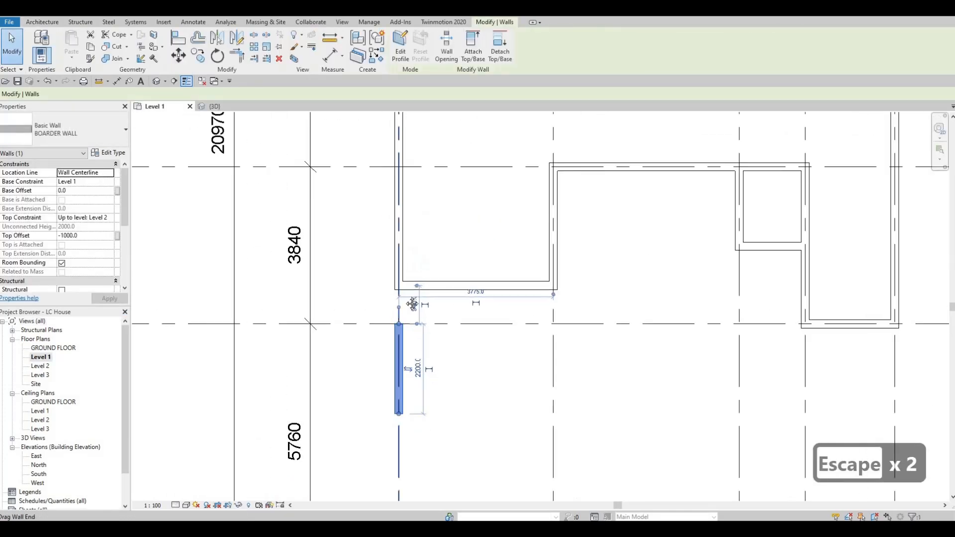
{"action": "key", "text": "Escape"}
- Set the base constraint of all the house's perimeter EXTERIOR WALL 1 walls to GROUND FLOOR, leaving out the two interior walls of the small room
{"action": "scroll", "coordinate": [368, 251], "scroll_direction": "down", "scroll_amount": 1}
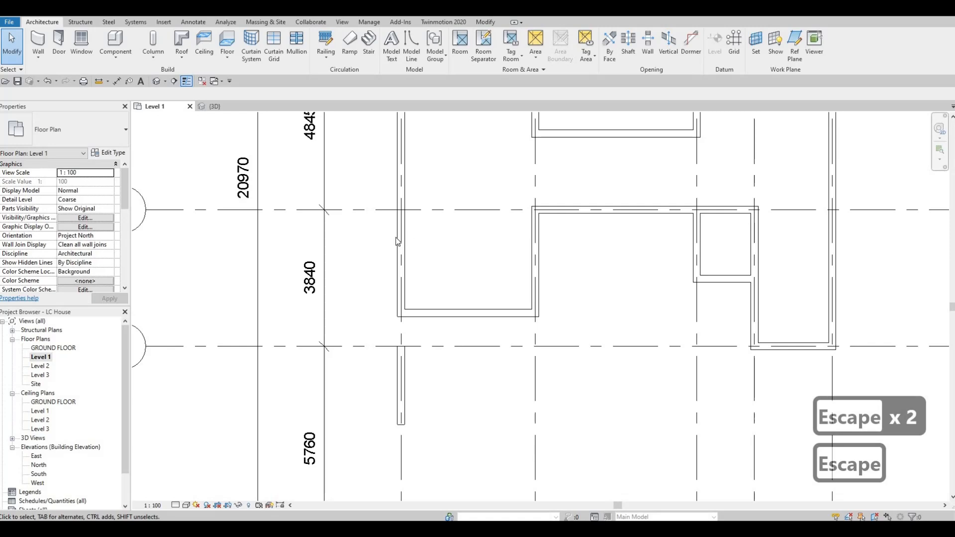
{"action": "middle_click_drag", "start_coordinate": [366, 256], "coordinate": [403, 243]}
{"action": "scroll", "coordinate": [400, 278], "scroll_direction": "down", "scroll_amount": 2}
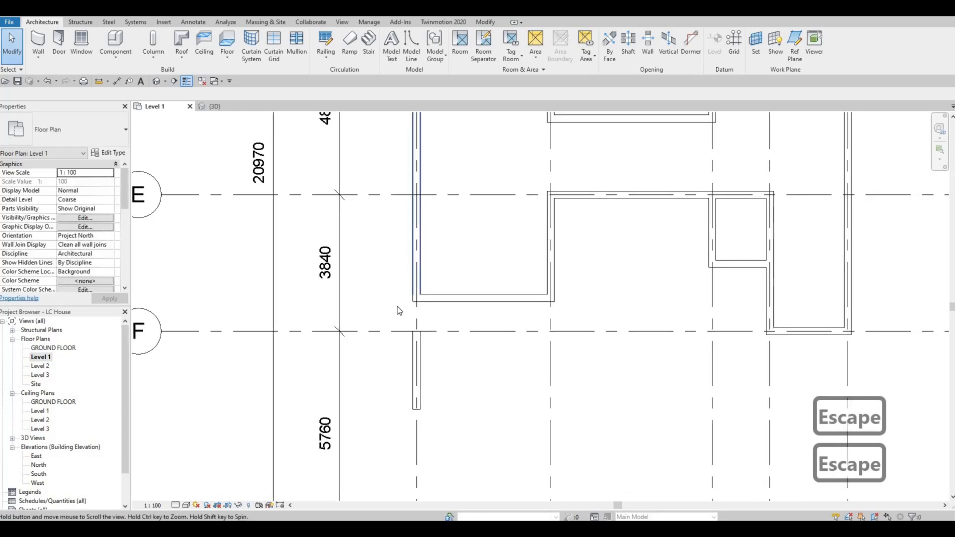
{"action": "scroll", "coordinate": [394, 281], "scroll_direction": "down", "scroll_amount": 2}
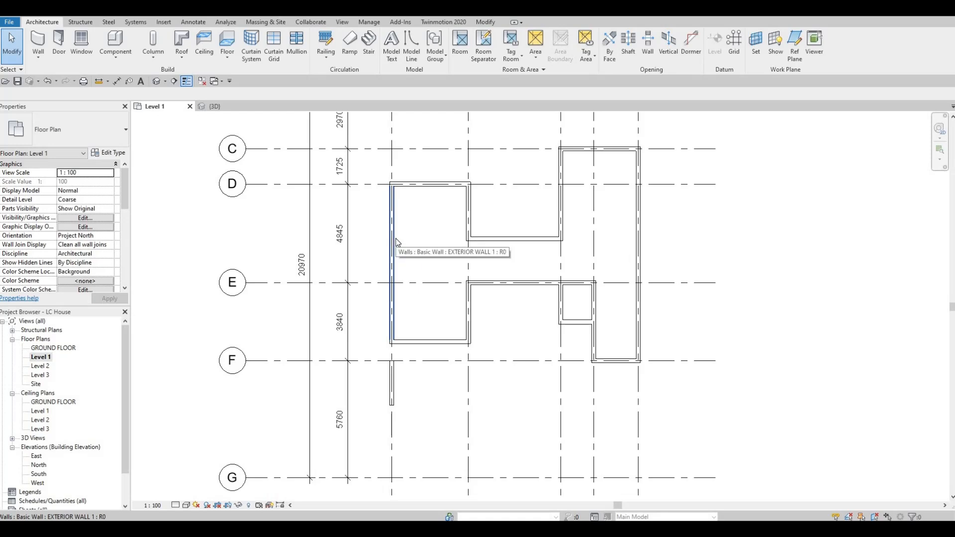
{"action": "key", "text": "Tab"}
{"action": "left_click", "coordinate": [551, 281]}
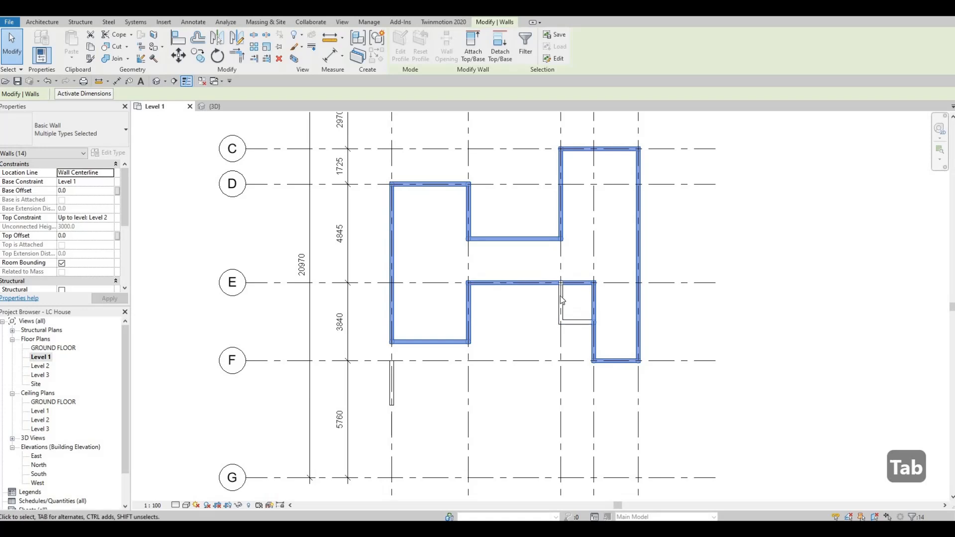
{"action": "left_click", "coordinate": [561, 297], "text": "ctrl"}
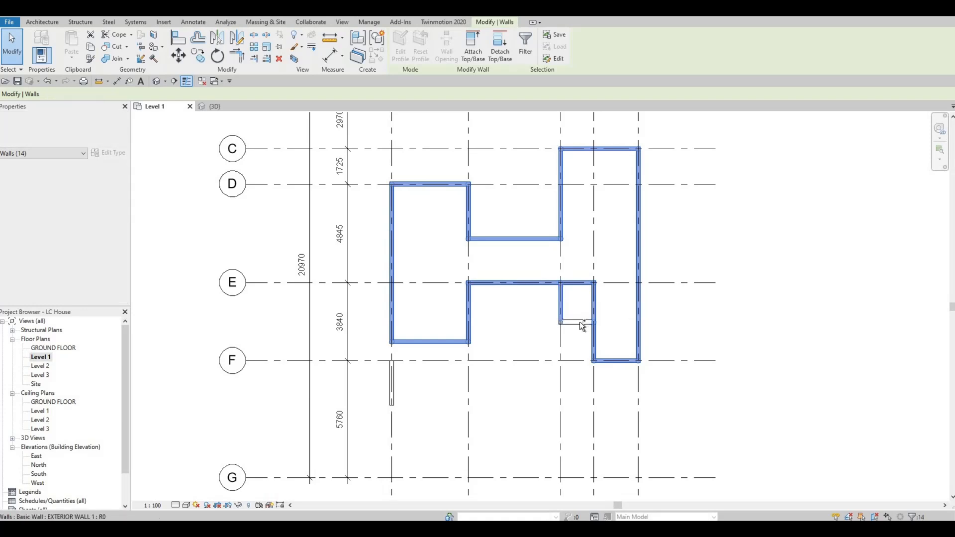
{"action": "left_click", "coordinate": [583, 323], "text": "ctrl"}
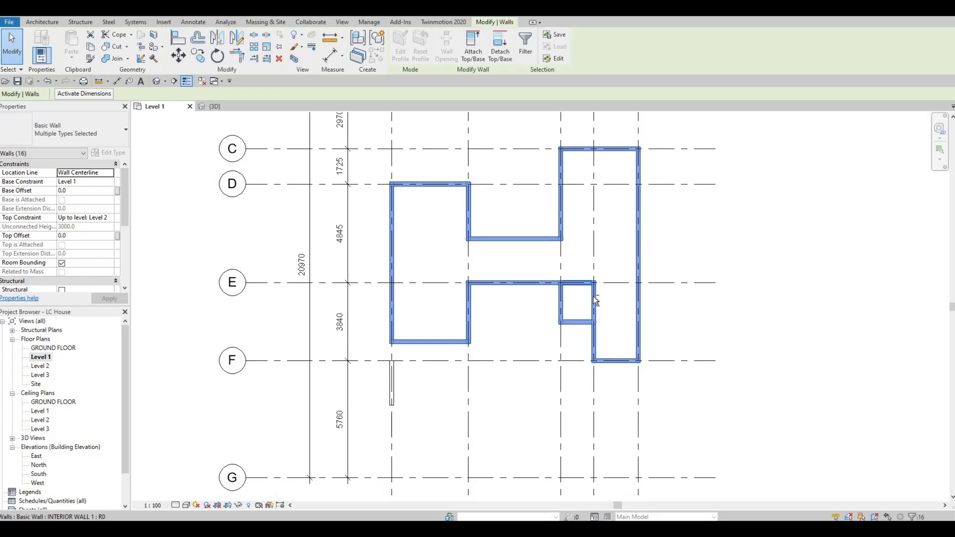
{"action": "left_click", "coordinate": [593, 296], "text": "shift"}
{"action": "left_click", "coordinate": [577, 283], "text": "shift"}
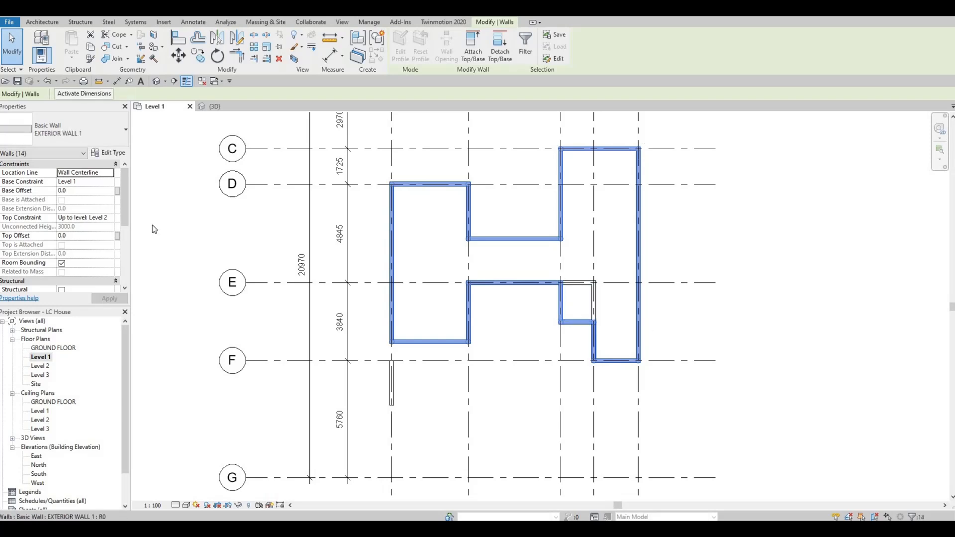
{"action": "left_click", "coordinate": [100, 182]}
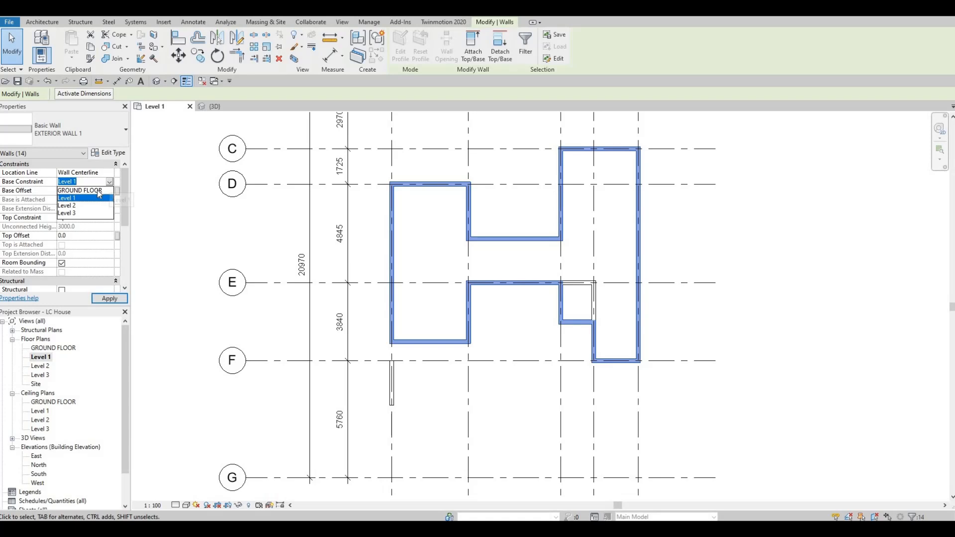
{"action": "left_click", "coordinate": [97, 190]}
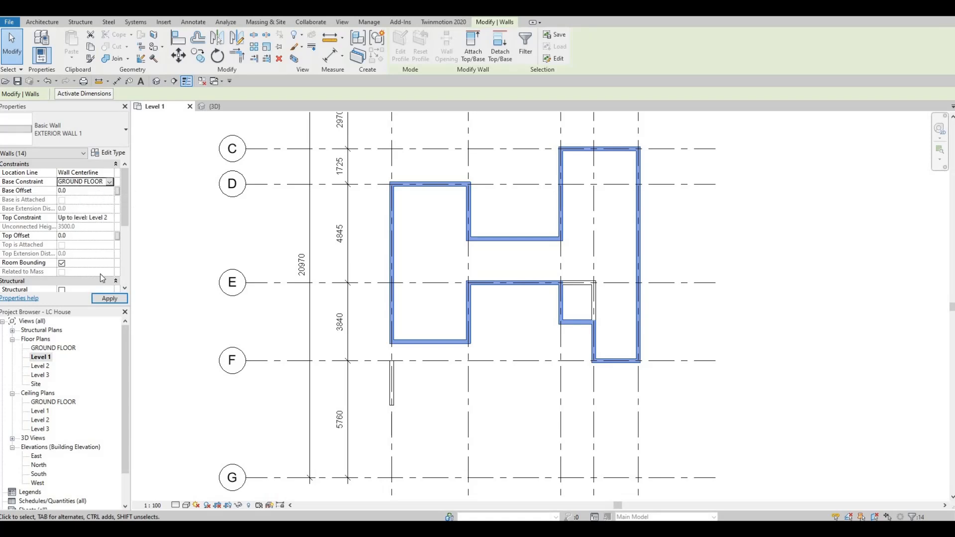
{"action": "left_click", "coordinate": [110, 299]}
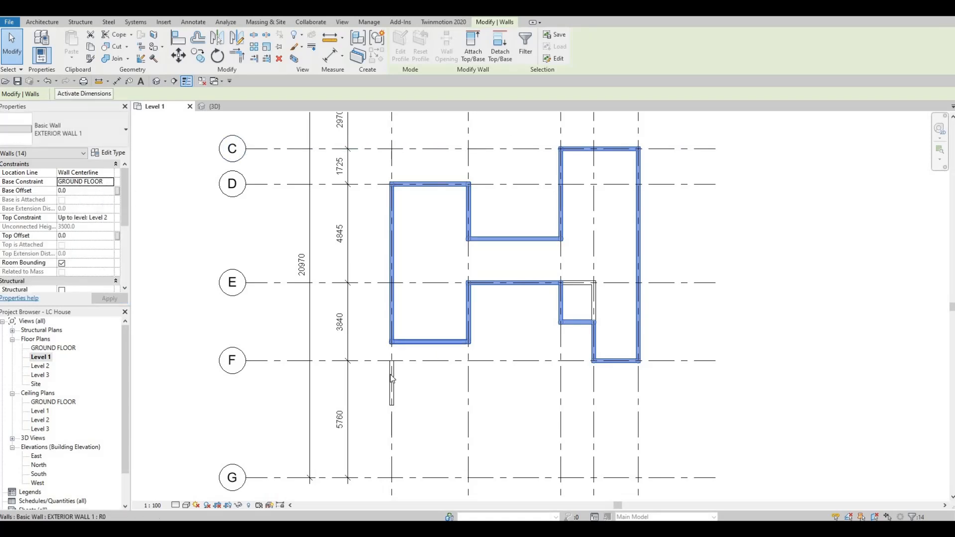
{"action": "key", "text": "Escape"}
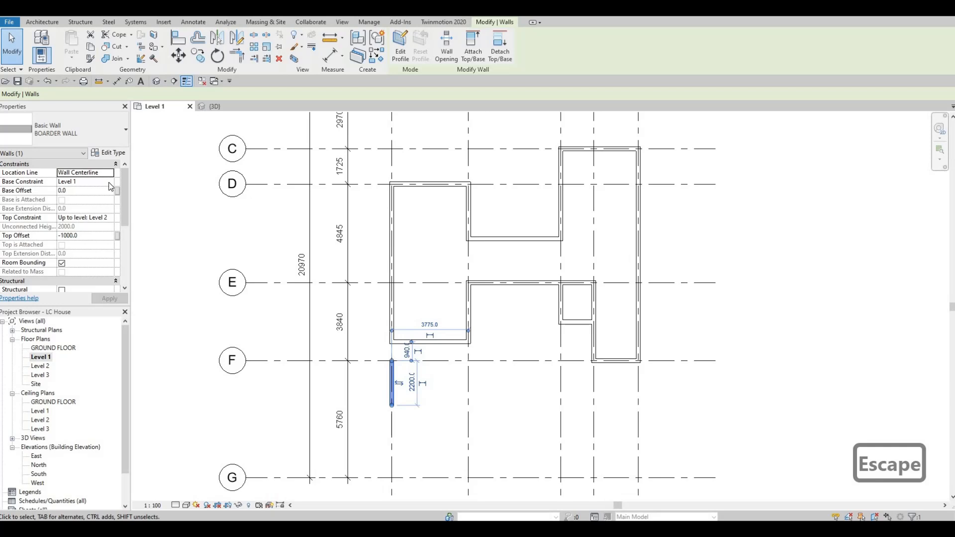
- Set the base constraint of the BOARDER WALL segment below grid F to GROUND FLOOR, check the 3D view and return to the Level 1 plan
{"action": "left_click", "coordinate": [93, 181]}
{"action": "left_click", "coordinate": [83, 189]}
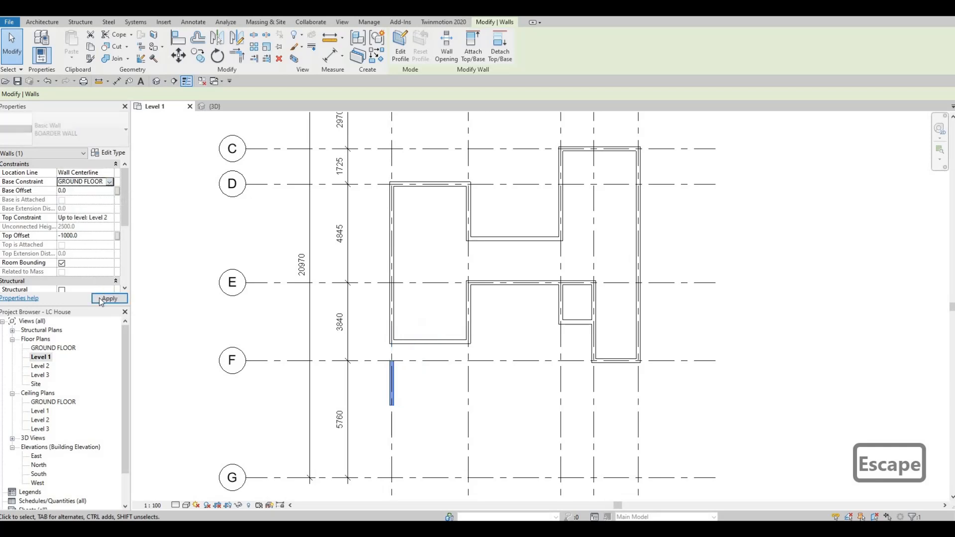
{"action": "key", "text": "Escape"}
{"action": "key", "text": "Escape"}
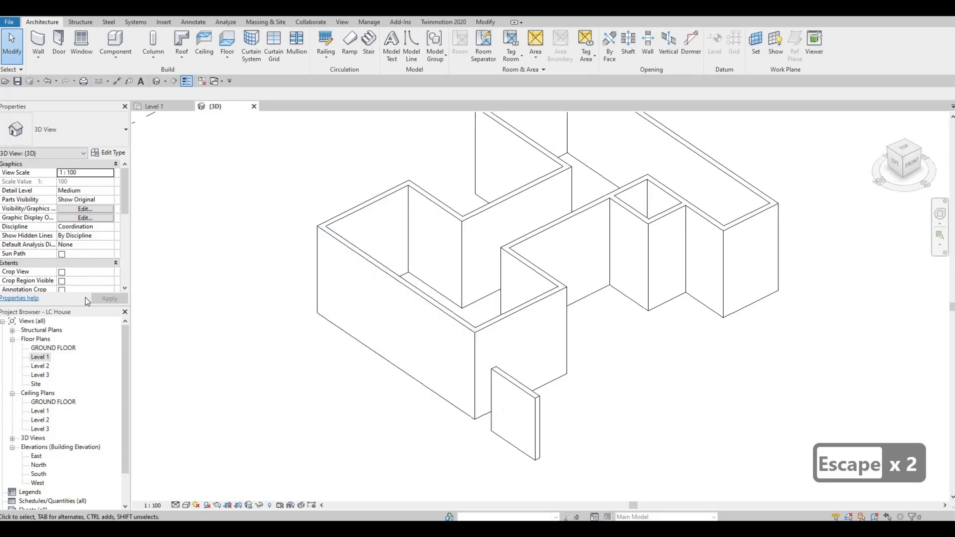
{"action": "double_click", "coordinate": [41, 357]}
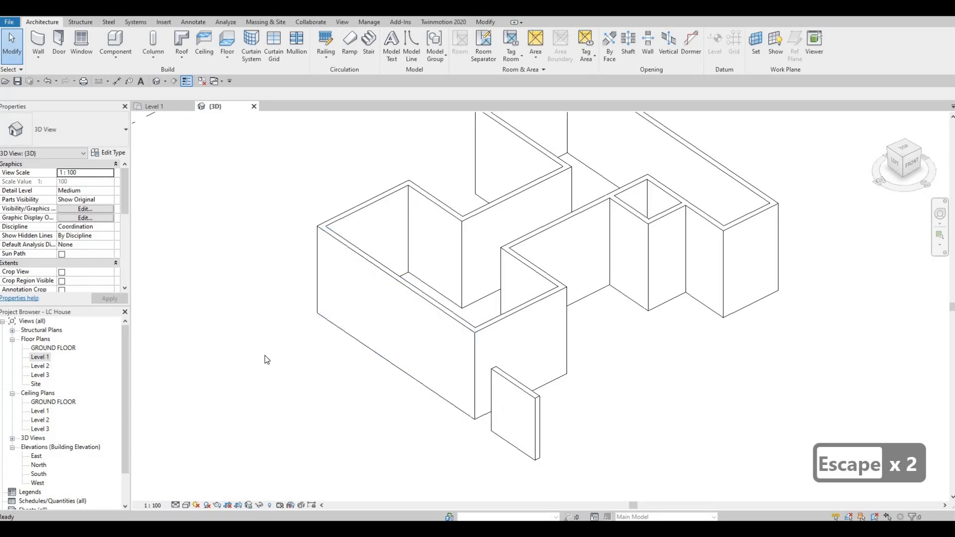
- Extend the near-house end of the BOARDER WALL segment on grid 1 to the exterior wall corner, making it 3140 mm long
{"action": "scroll", "coordinate": [418, 318], "scroll_direction": "up", "scroll_amount": 2}
{"action": "scroll", "coordinate": [420, 315], "scroll_direction": "up", "scroll_amount": 1}
{"action": "key", "text": "Escape"}
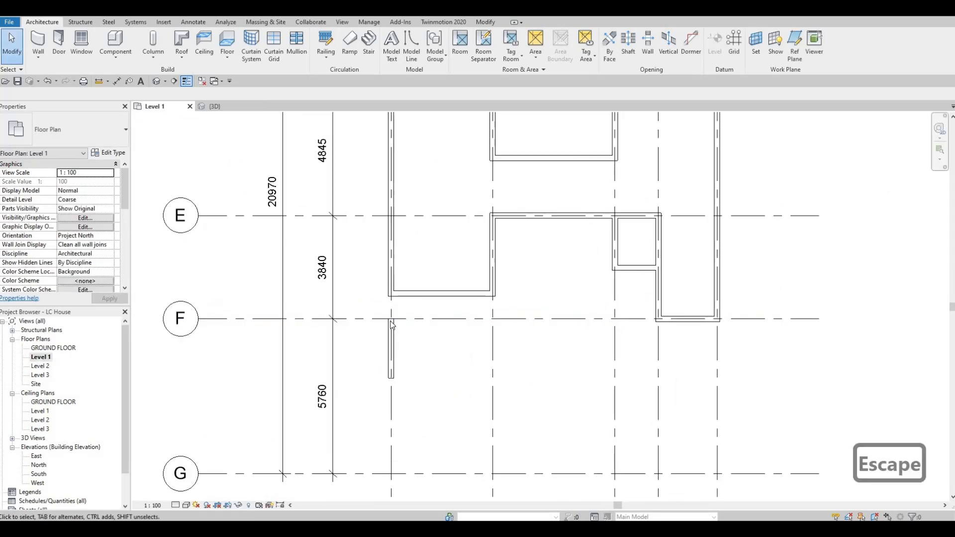
{"action": "left_click", "coordinate": [391, 325]}
{"action": "left_click_drag", "start_coordinate": [391, 319], "coordinate": [390, 298]}
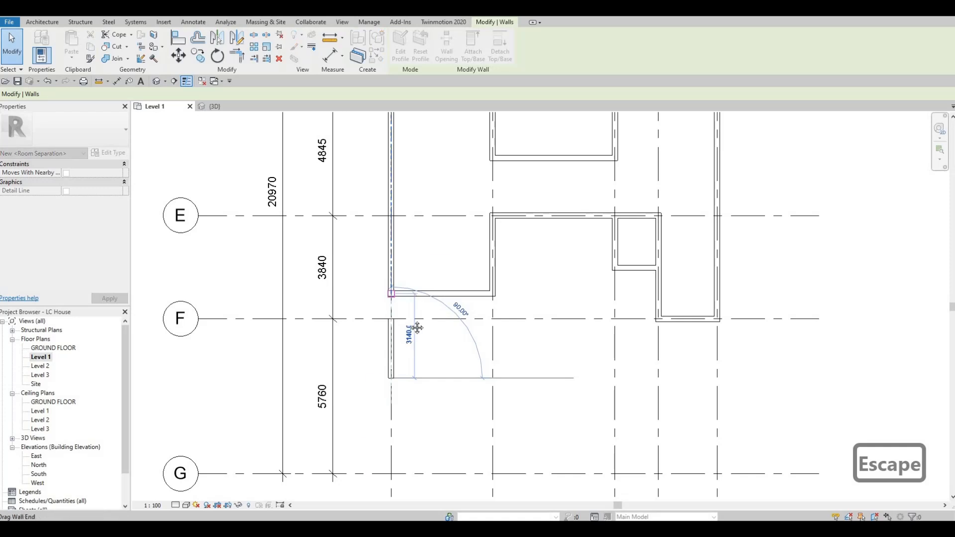
{"action": "key", "text": "Escape"}
{"action": "key", "text": "Escape"}
{"action": "scroll", "coordinate": [438, 310], "scroll_direction": "up", "scroll_amount": 1}
{"action": "scroll", "coordinate": [374, 293], "scroll_direction": "down", "scroll_amount": 2}
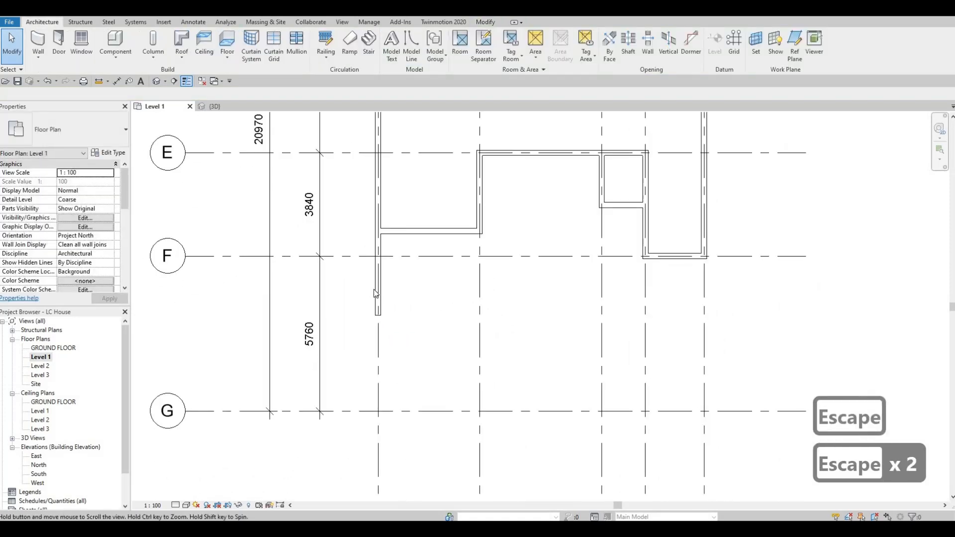
{"action": "scroll", "coordinate": [403, 306], "scroll_direction": "down", "scroll_amount": 1}
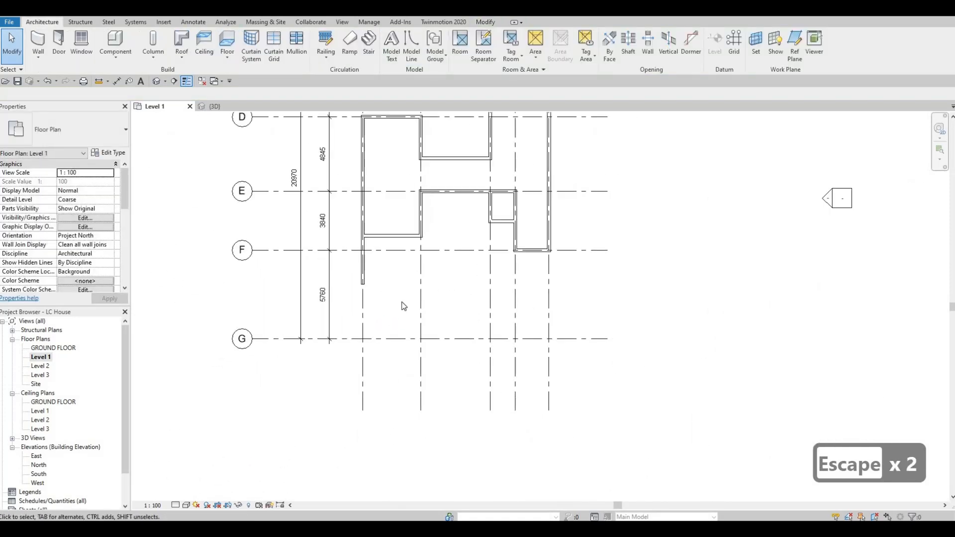
- Create a similar BOARDER WALL on grid 1, from the exterior wall corner at grid D up to grid A
{"action": "middle_click_drag", "start_coordinate": [429, 217], "coordinate": [435, 296]}
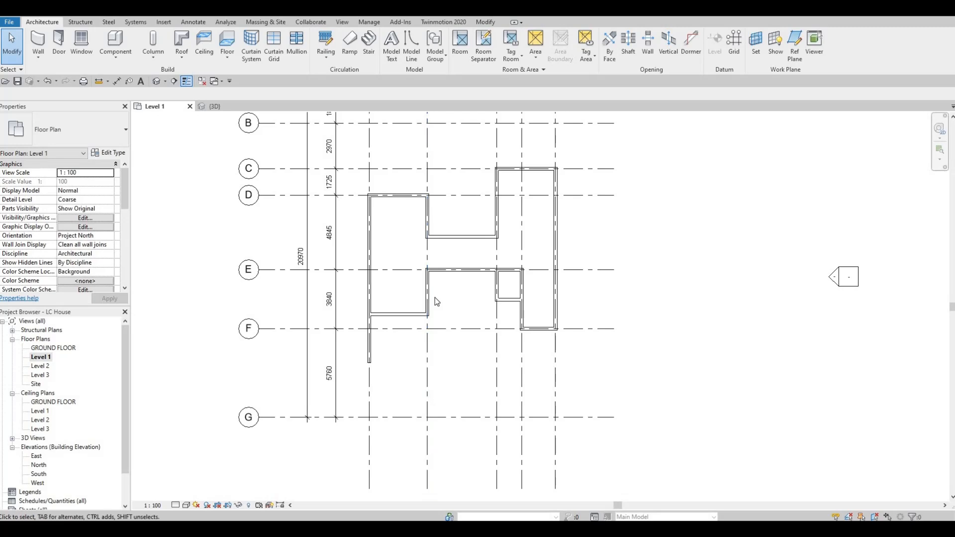
{"action": "middle_click_drag", "start_coordinate": [435, 372], "coordinate": [374, 411]}
{"action": "key", "text": "Escape"}
{"action": "key", "text": "Escape"}
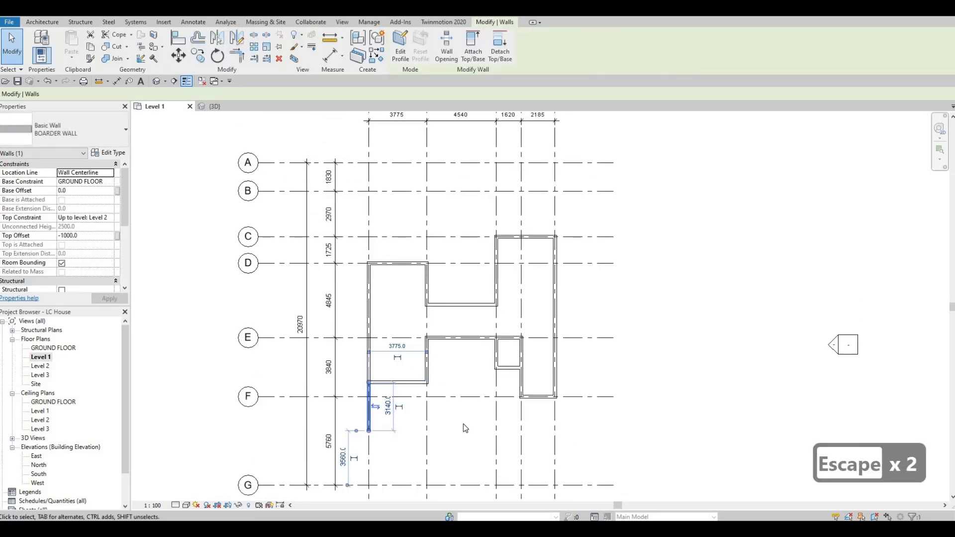
{"action": "key", "text": "c"}
{"action": "key", "text": "s"}
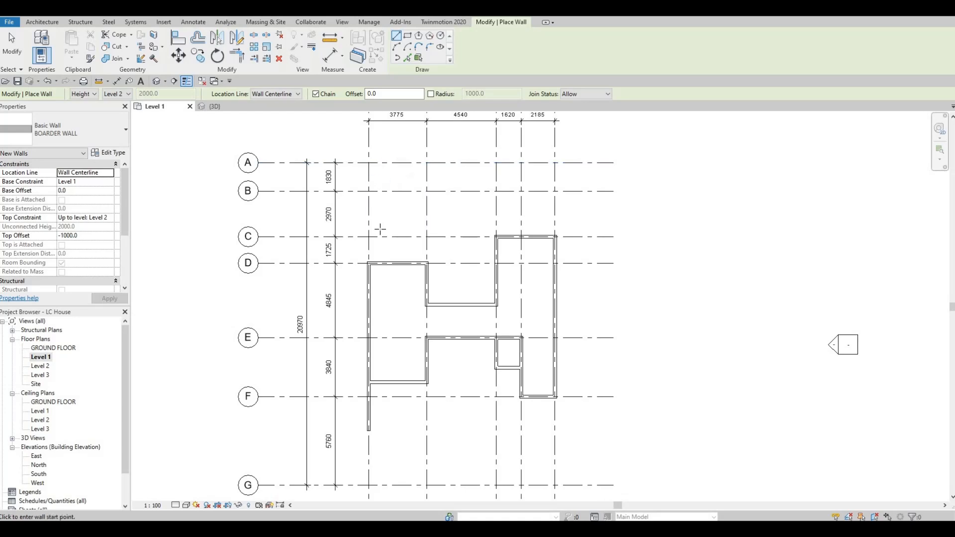
{"action": "scroll", "coordinate": [361, 238], "scroll_direction": "up", "scroll_amount": 2}
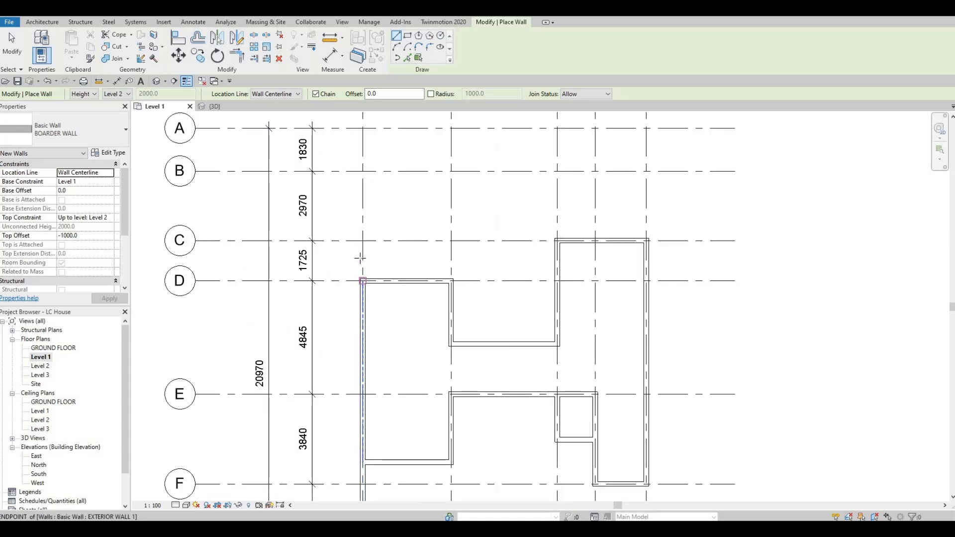
{"action": "left_click", "coordinate": [362, 281]}
{"action": "middle_click_drag", "start_coordinate": [366, 129], "coordinate": [356, 239]}
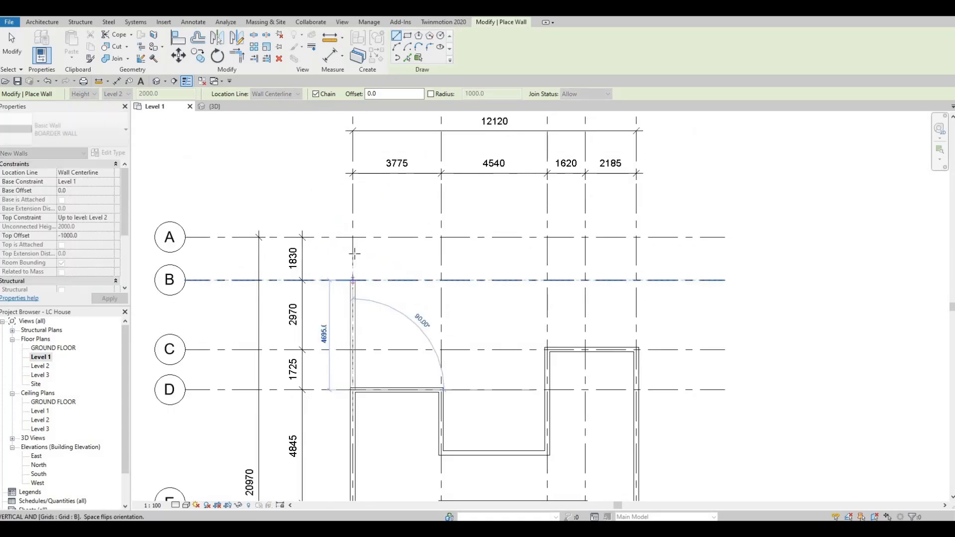
{"action": "left_click", "coordinate": [353, 237]}
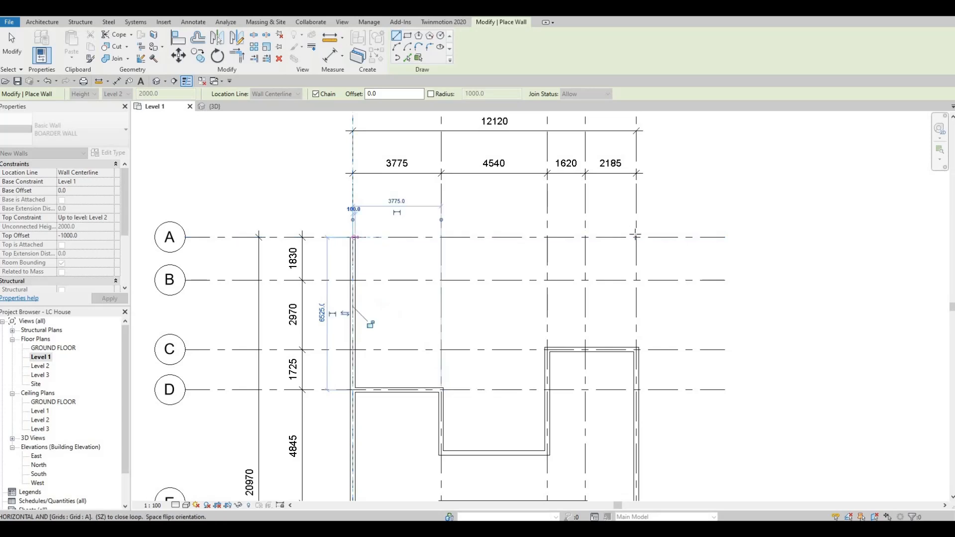
- Continue the BOARDER WALL along grid A to grid 5 and down to the exterior wall at grid C, ending the Wall command
{"action": "left_click", "coordinate": [637, 237]}
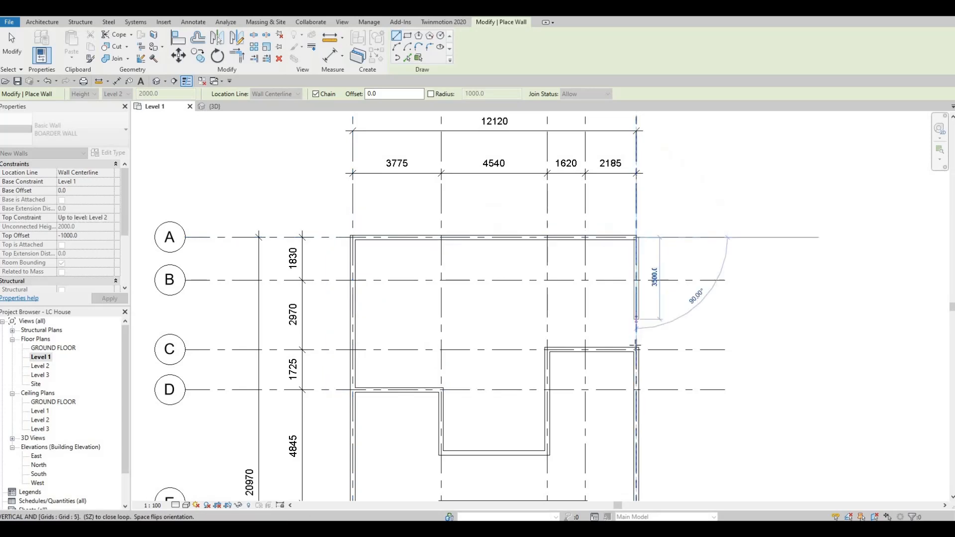
{"action": "left_click", "coordinate": [636, 347]}
{"action": "key", "text": "Escape"}
{"action": "key", "text": "Escape"}
{"action": "key", "text": "Escape"}
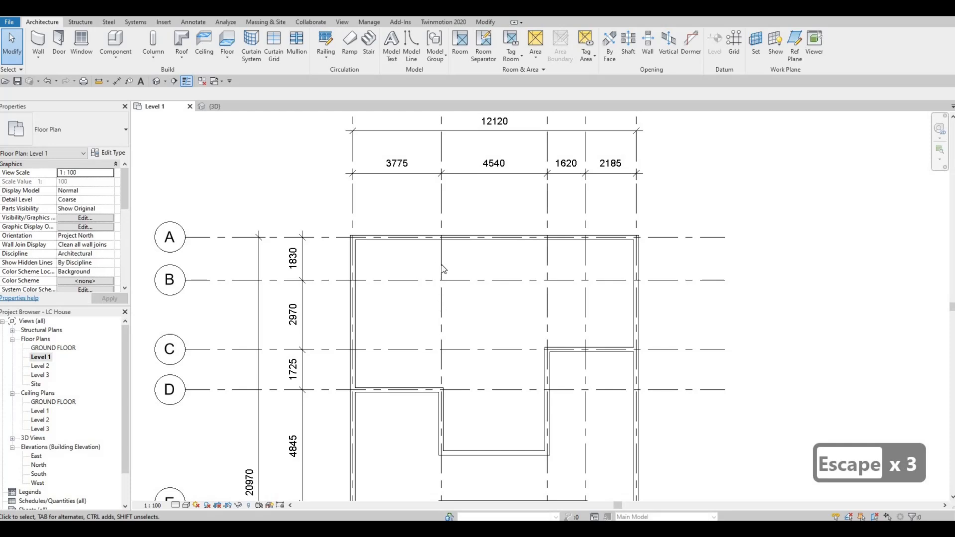
- Examine the wall layout across the Level 1 plan between grids A and G
{"action": "scroll", "coordinate": [439, 279], "scroll_direction": "down", "scroll_amount": 2}
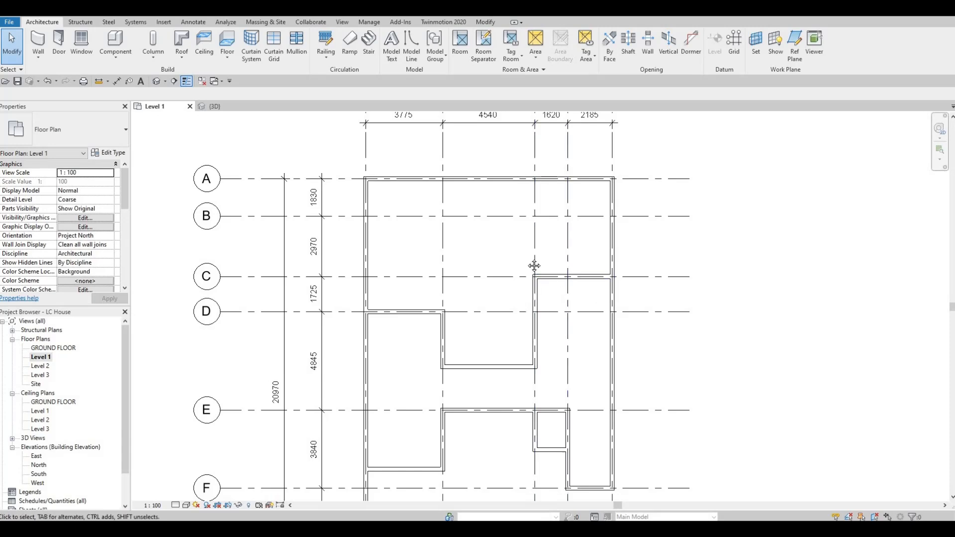
{"action": "scroll", "coordinate": [517, 233], "scroll_direction": "down", "scroll_amount": 1}
{"action": "mouse_move", "coordinate": [512, 290]}
{"action": "middle_mouse_down"}
{"action": "mouse_move", "coordinate": [517, 234]}
{"action": "mouse_move", "coordinate": [530, 224]}
{"action": "mouse_move", "coordinate": [523, 251]}
{"action": "middle_mouse_up"}
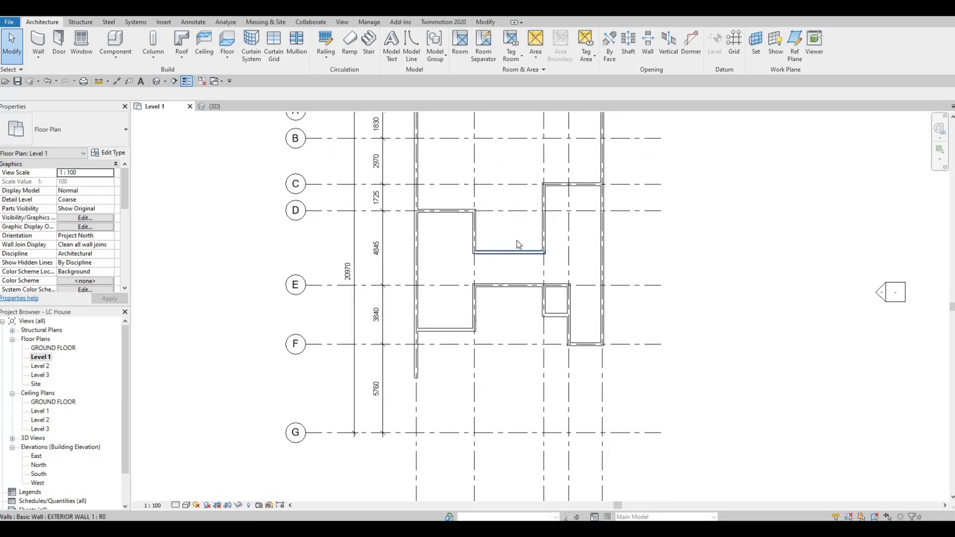
{"action": "middle_click_drag", "start_coordinate": [519, 179], "coordinate": [511, 201]}
{"action": "mouse_move", "coordinate": [498, 263]}
{"action": "middle_mouse_down"}
{"action": "mouse_move", "coordinate": [505, 226]}
{"action": "mouse_move", "coordinate": [508, 241]}
{"action": "mouse_move", "coordinate": [502, 220]}
{"action": "middle_mouse_up"}
{"action": "scroll", "coordinate": [504, 210], "scroll_direction": "down", "scroll_amount": 1}
{"action": "scroll", "coordinate": [504, 203], "scroll_direction": "up", "scroll_amount": 1}
{"action": "scroll", "coordinate": [502, 220], "scroll_direction": "down", "scroll_amount": 1}
{"action": "middle_click_drag", "start_coordinate": [448, 167], "coordinate": [468, 237]}
{"action": "scroll", "coordinate": [445, 197], "scroll_direction": "down", "scroll_amount": 1}
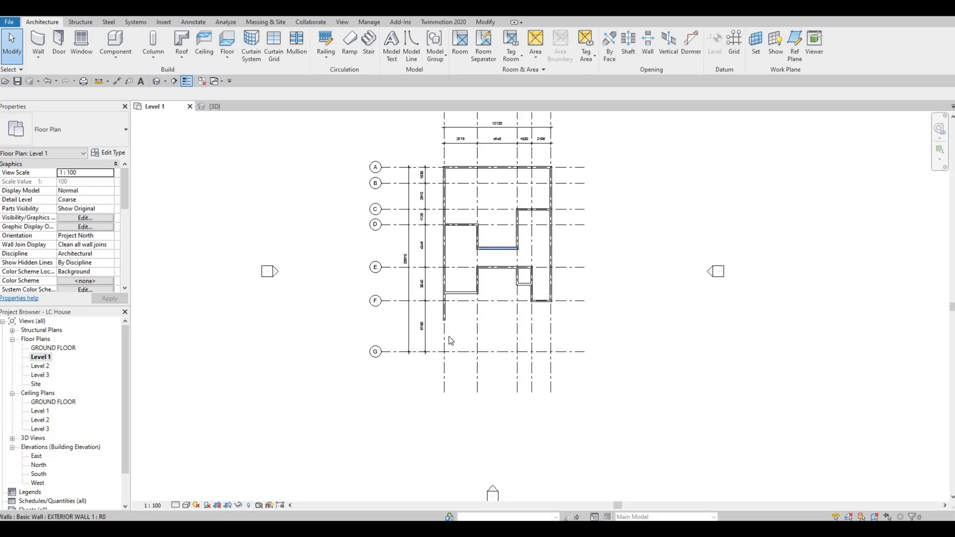
{"action": "key", "text": "F1"}
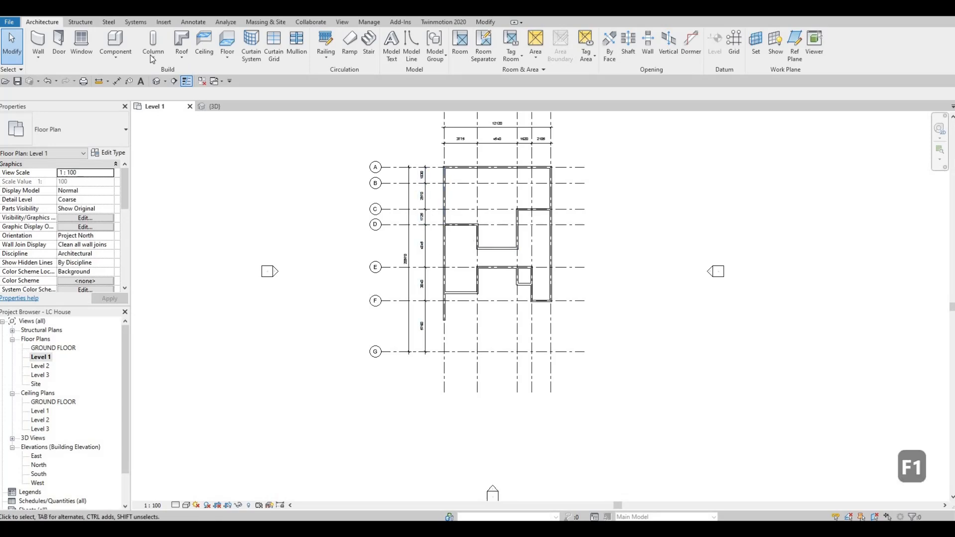
- Create a similar BOARDER WALL on grid G from grid 1 to grid 2, turning up along grid 2 for 2200 mm
{"action": "left_click", "coordinate": [444, 311]}
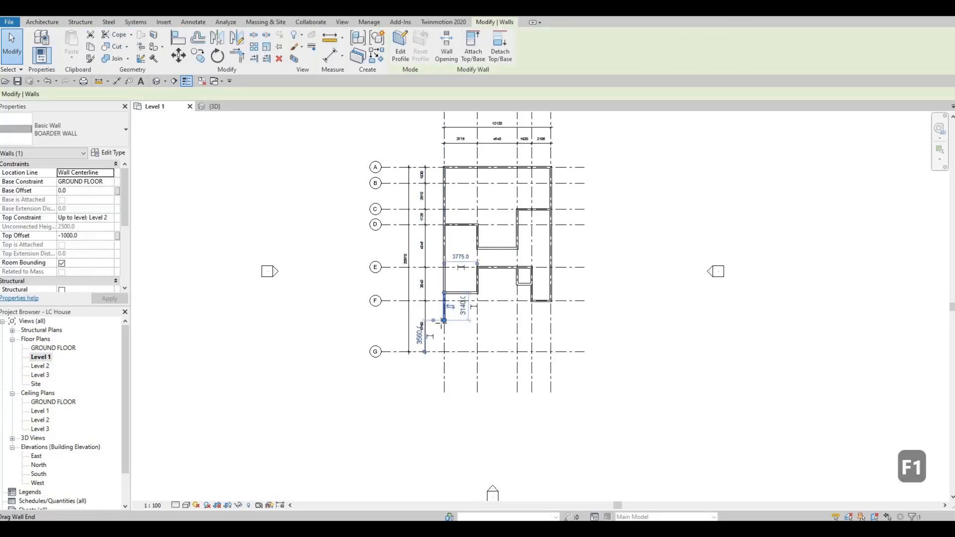
{"action": "key", "text": "c"}
{"action": "key", "text": "s"}
{"action": "scroll", "coordinate": [440, 333], "scroll_direction": "up", "scroll_amount": 2}
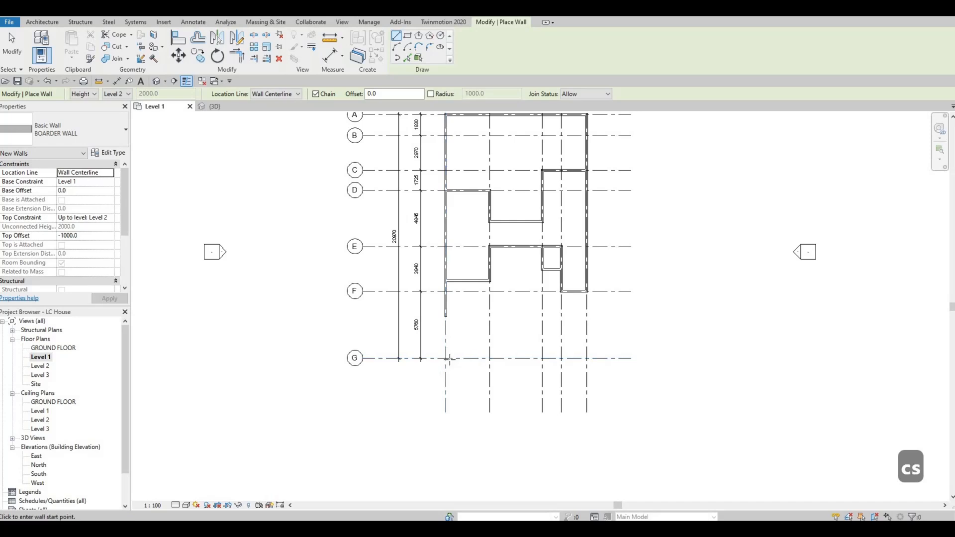
{"action": "left_click", "coordinate": [446, 358]}
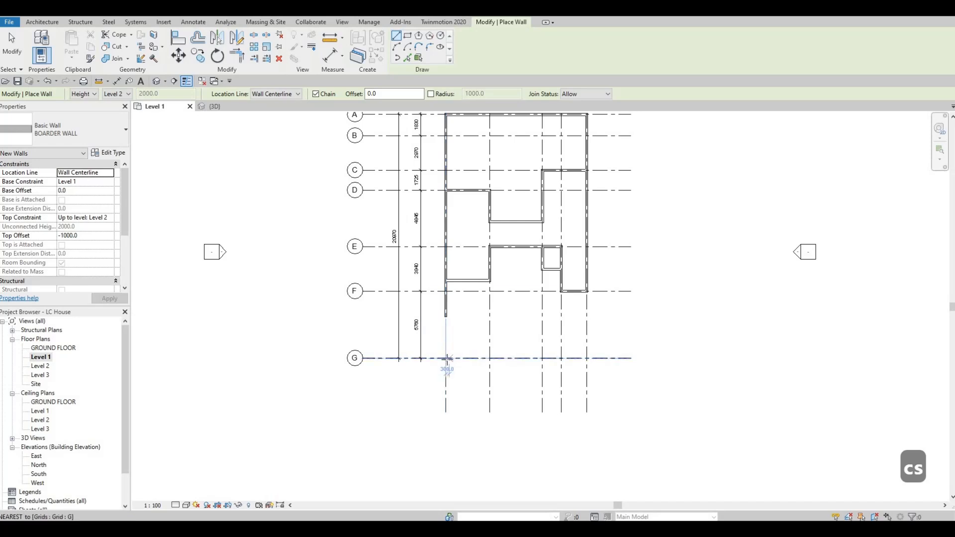
{"action": "left_click", "coordinate": [490, 358]}
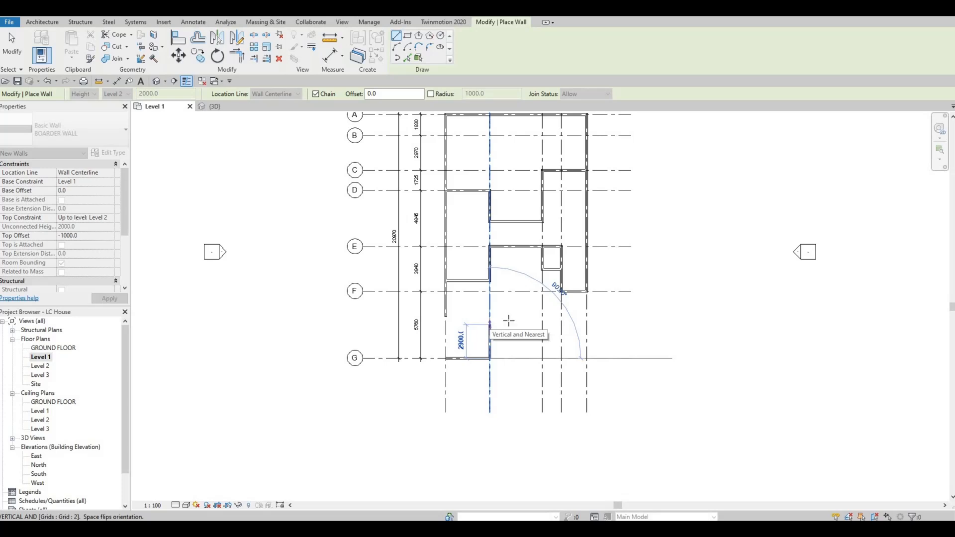
{"action": "key", "text": "F1"}
{"action": "scroll", "coordinate": [496, 319], "scroll_direction": "up", "scroll_amount": 2}
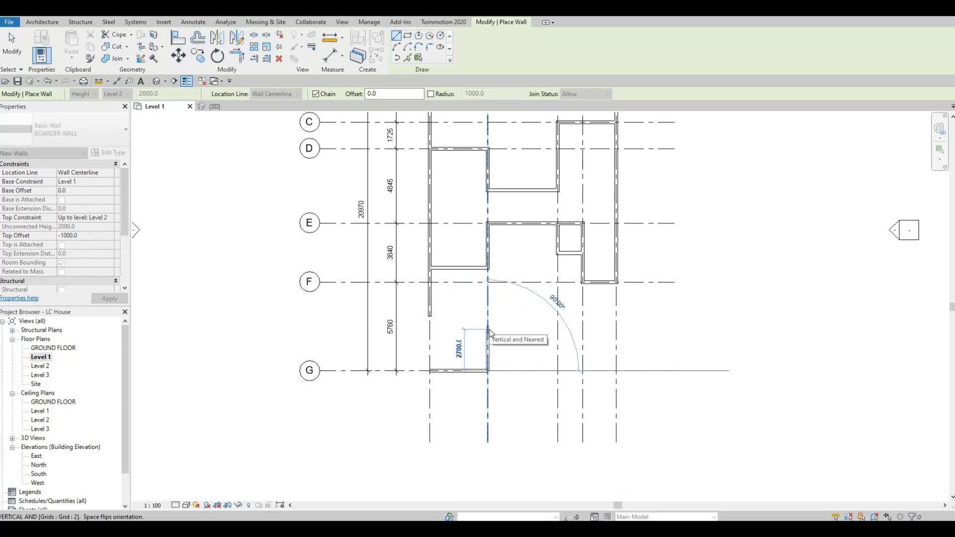
{"action": "type", "text": "2200"}
{"action": "key", "text": "Return"}
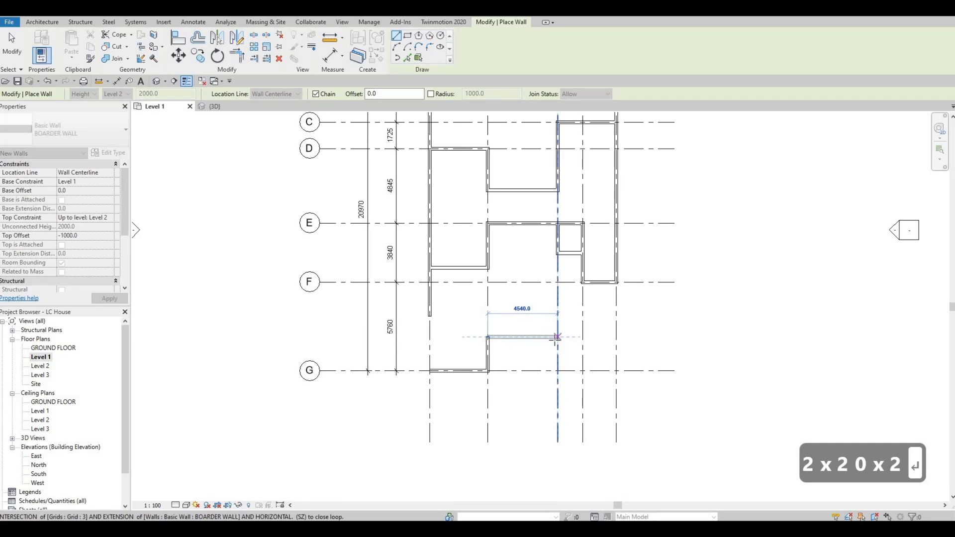
- Continue the BOARDER WALL across to grid 3, down to grid G, along it to grid 5 and up to the exterior wall at grid F
{"action": "scroll", "coordinate": [552, 344], "scroll_direction": "down", "scroll_amount": 3}
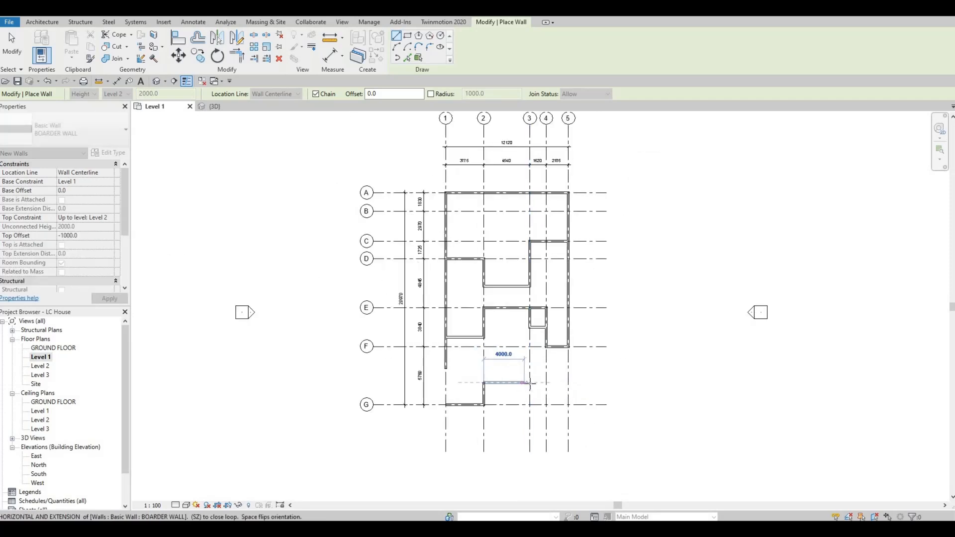
{"action": "left_click", "coordinate": [529, 383]}
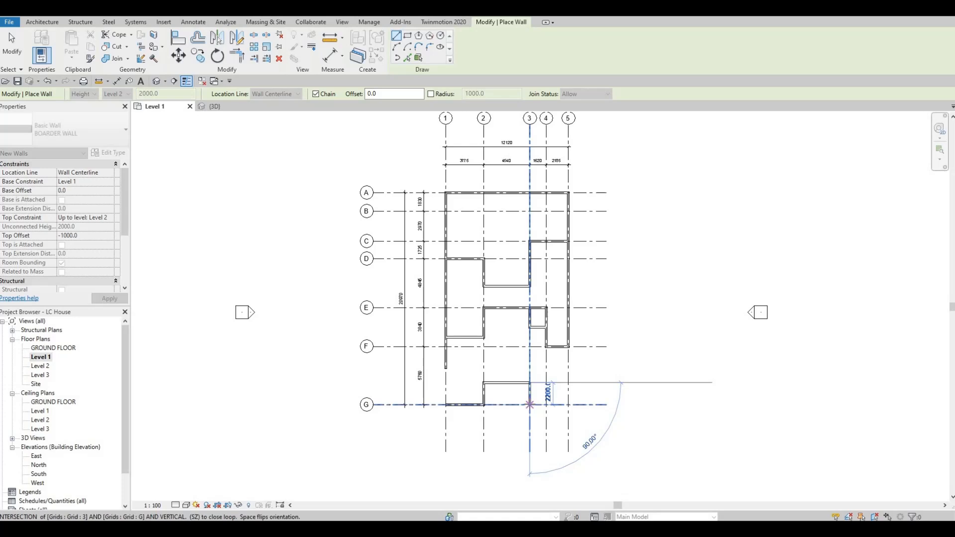
{"action": "left_click", "coordinate": [529, 404]}
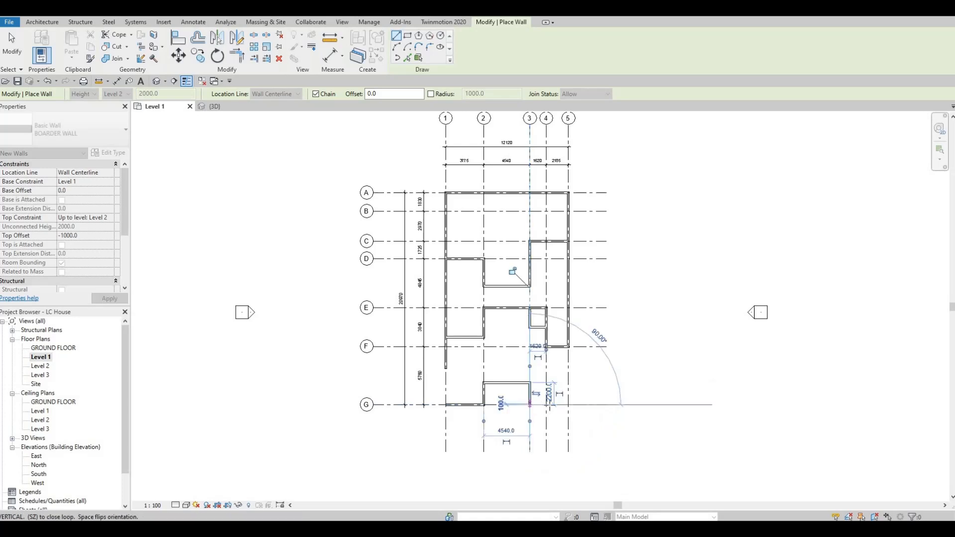
{"action": "left_click", "coordinate": [568, 404]}
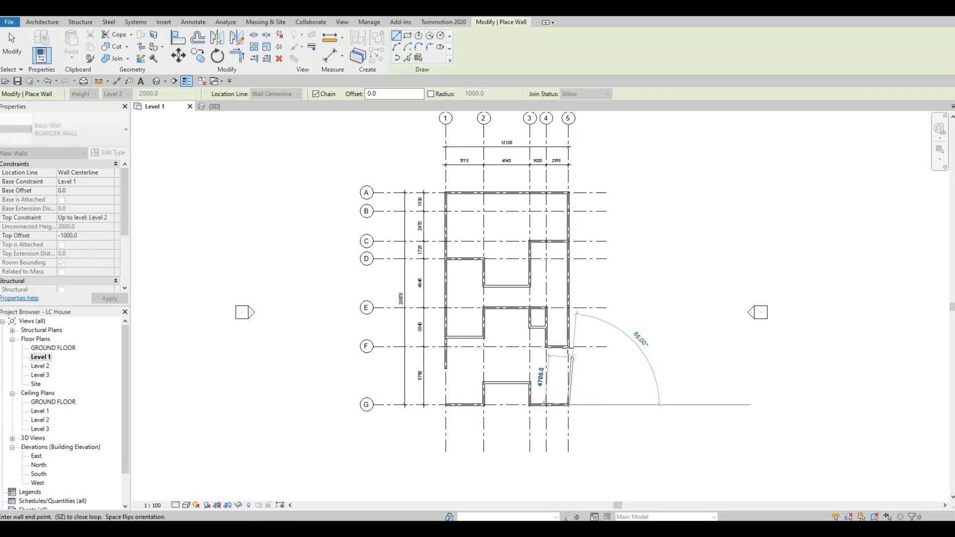
{"action": "left_click", "coordinate": [559, 364]}
{"action": "scroll", "coordinate": [560, 358], "scroll_direction": "up", "scroll_amount": 2}
{"action": "key", "text": "Escape"}
{"action": "key", "text": "Escape"}
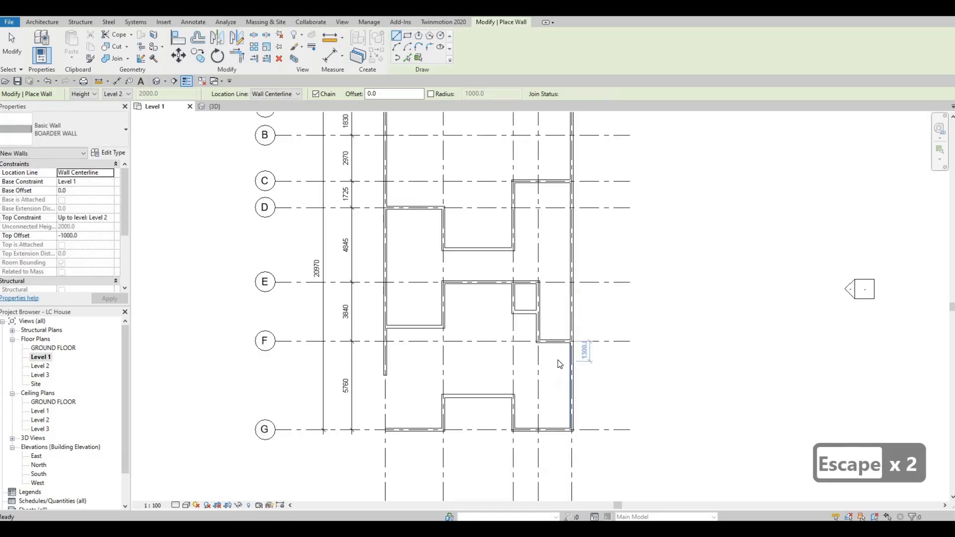
- Trim/extend the BOARDER WALL on grid 1 to form a corner with the BOARDER WALL on grid G
{"action": "middle_click_drag", "start_coordinate": [404, 367], "coordinate": [415, 368]}
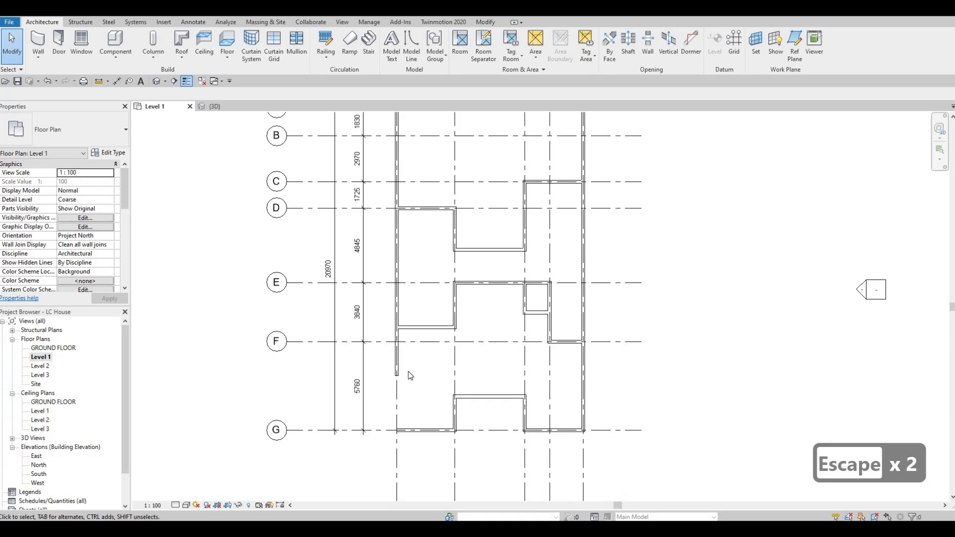
{"action": "key", "text": "t"}
{"action": "key", "text": "r"}
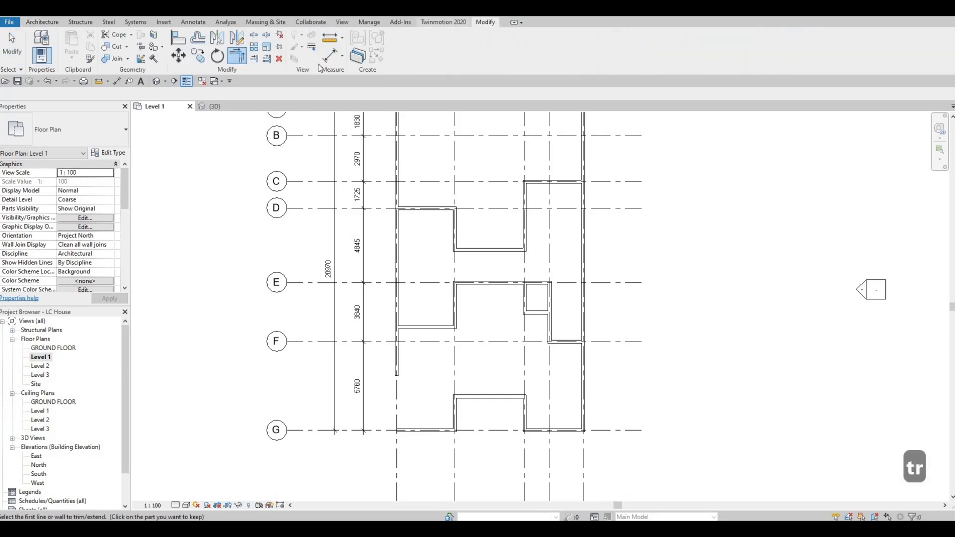
{"action": "left_click", "coordinate": [398, 362]}
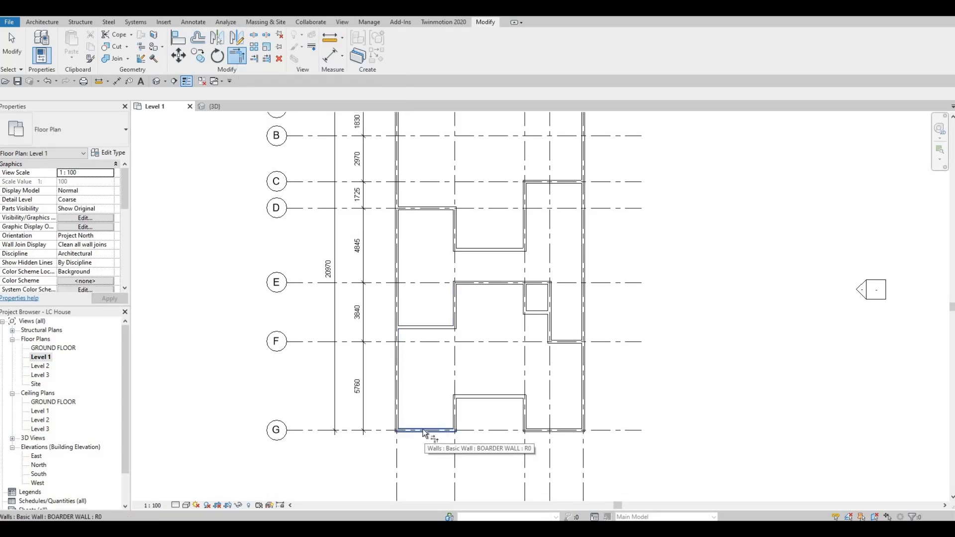
{"action": "left_click", "coordinate": [418, 430]}
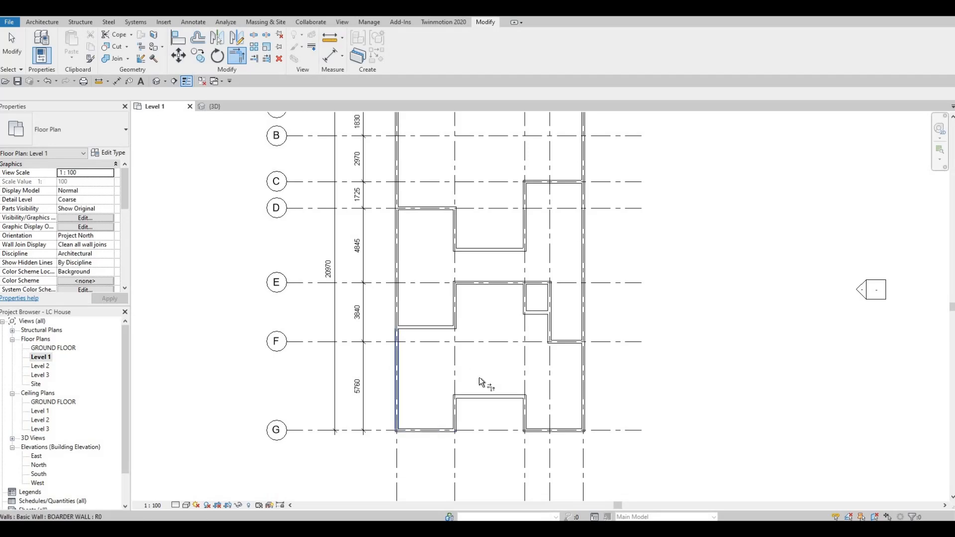
{"action": "middle_click_drag", "start_coordinate": [479, 377], "coordinate": [517, 353]}
{"action": "key", "text": "Escape"}
{"action": "middle_click_drag", "start_coordinate": [404, 387], "coordinate": [353, 372]}
{"action": "key", "text": "Escape"}
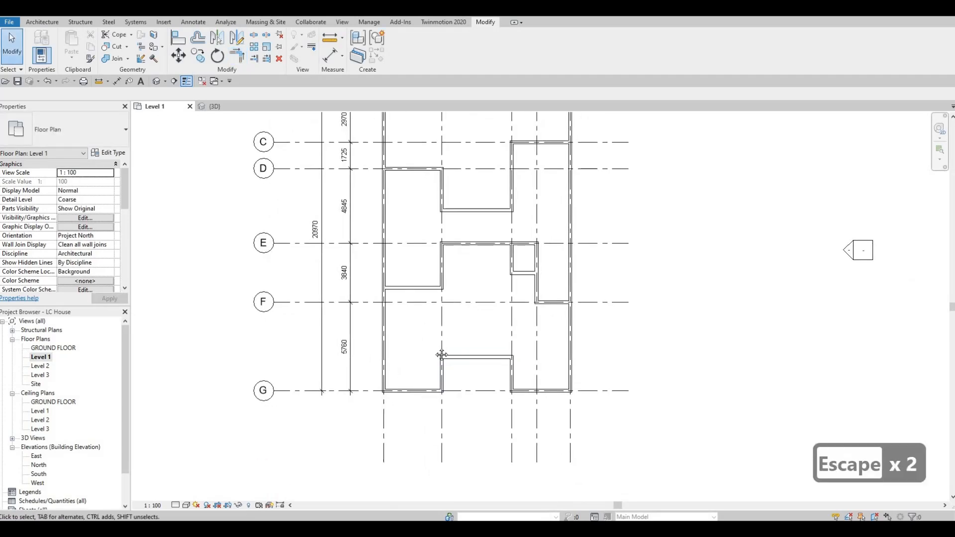
- Examine the complete Level 1 wall layout from grid A to grid G, including the boarder walls around the house
{"action": "middle_click_drag", "start_coordinate": [475, 327], "coordinate": [469, 369]}
{"action": "scroll", "coordinate": [454, 322], "scroll_direction": "up", "scroll_amount": 1}
{"action": "scroll", "coordinate": [469, 369], "scroll_direction": "down", "scroll_amount": 1}
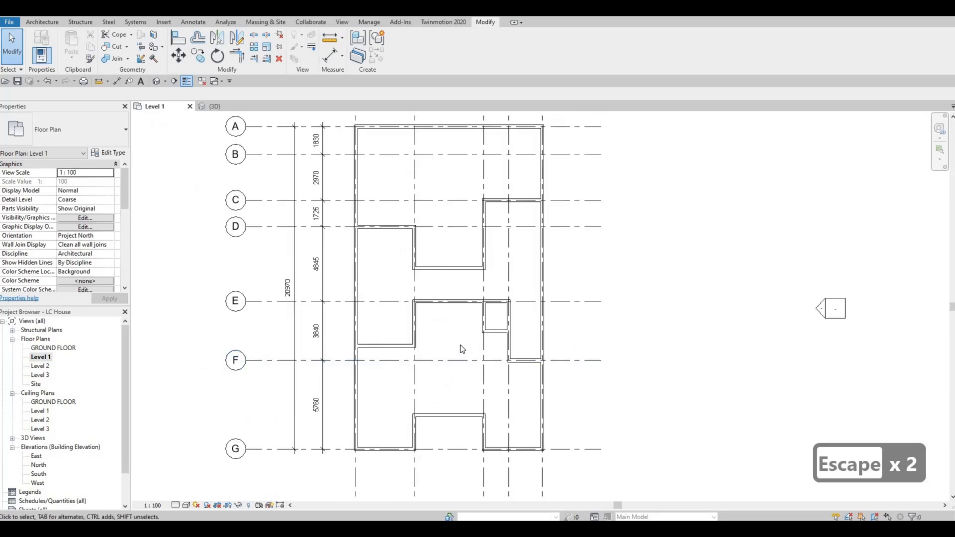
{"action": "middle_click_drag", "start_coordinate": [455, 325], "coordinate": [455, 346]}
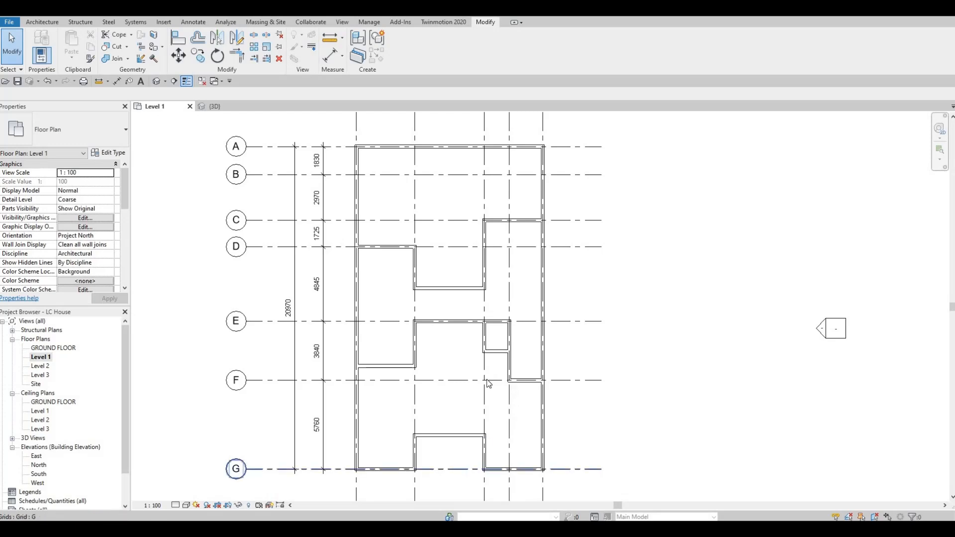
{"action": "middle_click_drag", "start_coordinate": [512, 395], "coordinate": [554, 323]}
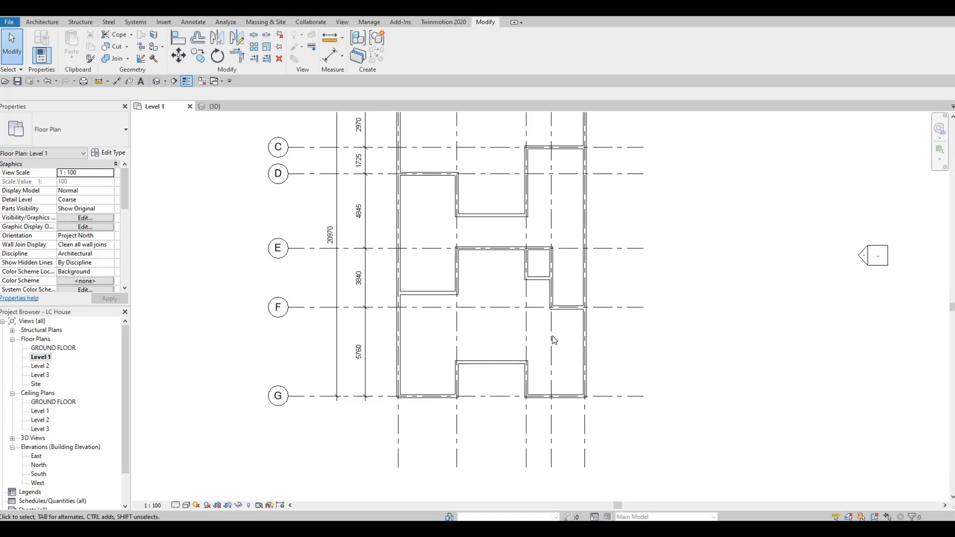
{"action": "middle_click_drag", "start_coordinate": [567, 240], "coordinate": [565, 312]}
{"action": "middle_click_drag", "start_coordinate": [550, 348], "coordinate": [550, 366]}
{"action": "middle_click_drag", "start_coordinate": [488, 260], "coordinate": [483, 322]}
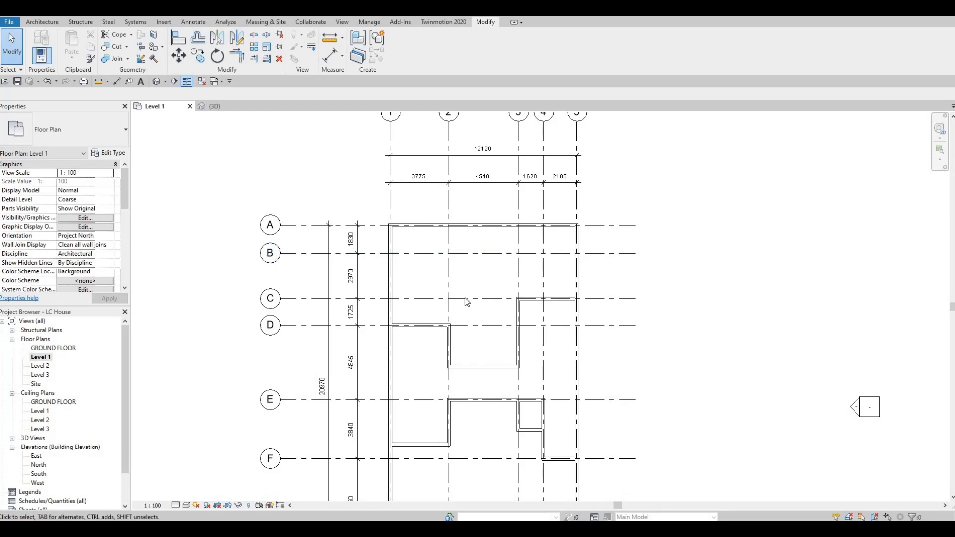
{"action": "scroll", "coordinate": [441, 251], "scroll_direction": "down", "scroll_amount": 4}
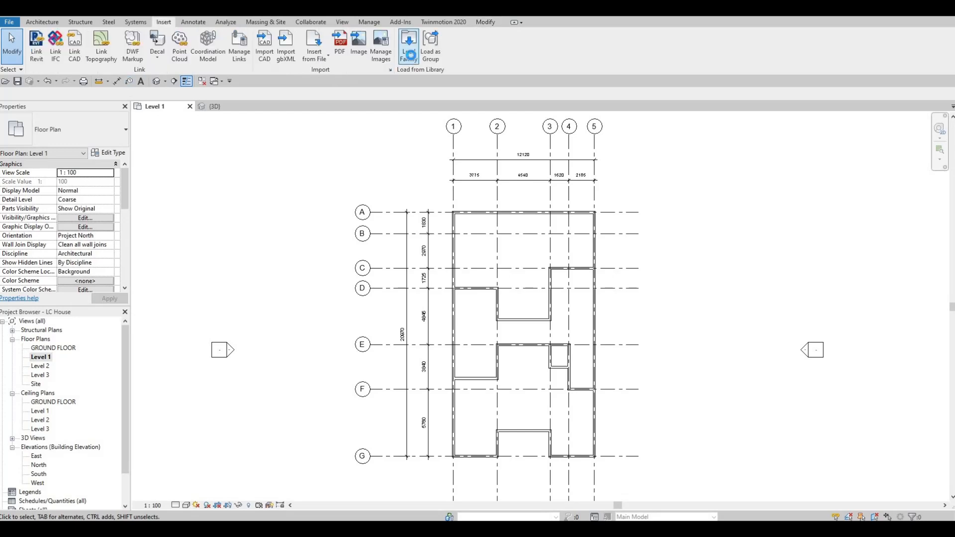
- Load the M_Table-Dining family from the Tables folder of the Furniture library
{"action": "left_click", "coordinate": [408, 50]}
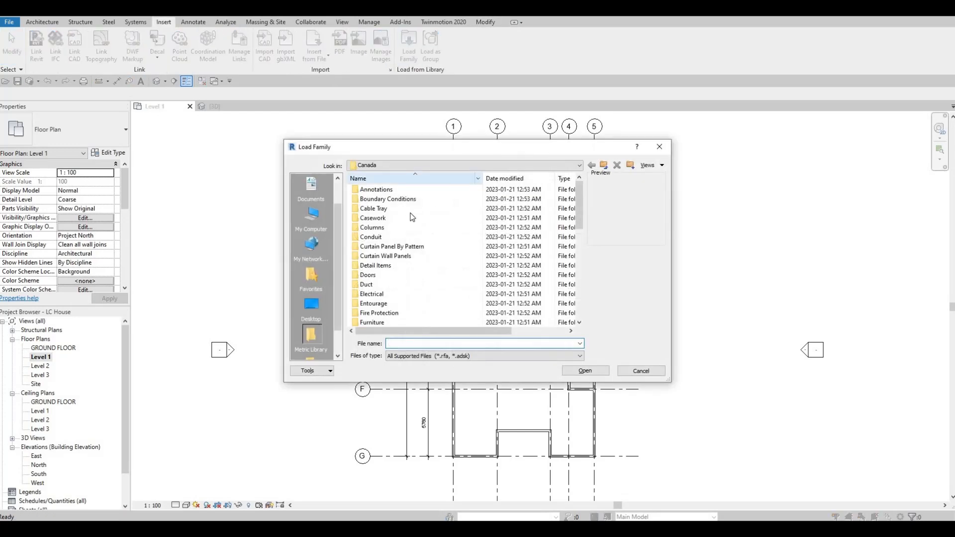
{"action": "scroll", "coordinate": [417, 196], "scroll_direction": "down", "scroll_amount": 1}
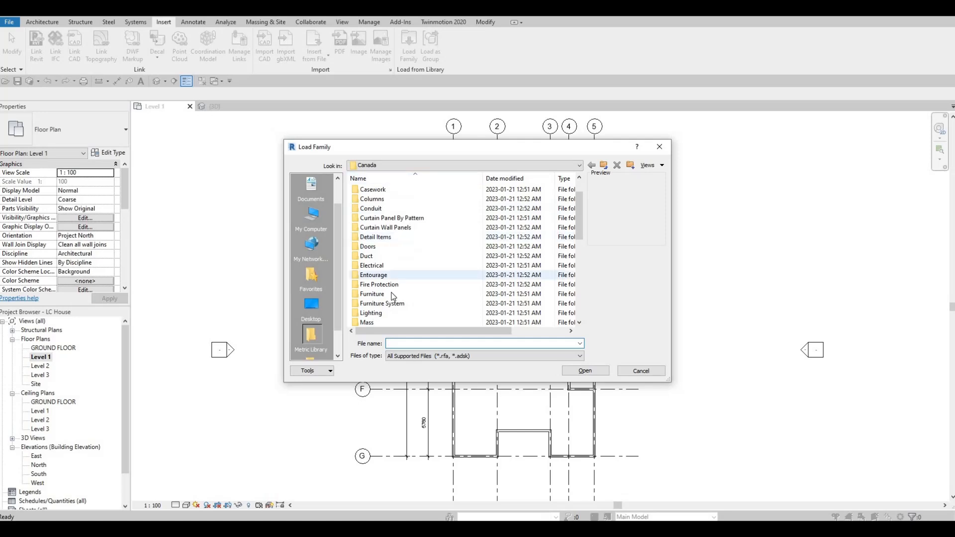
{"action": "double_click", "coordinate": [393, 294]}
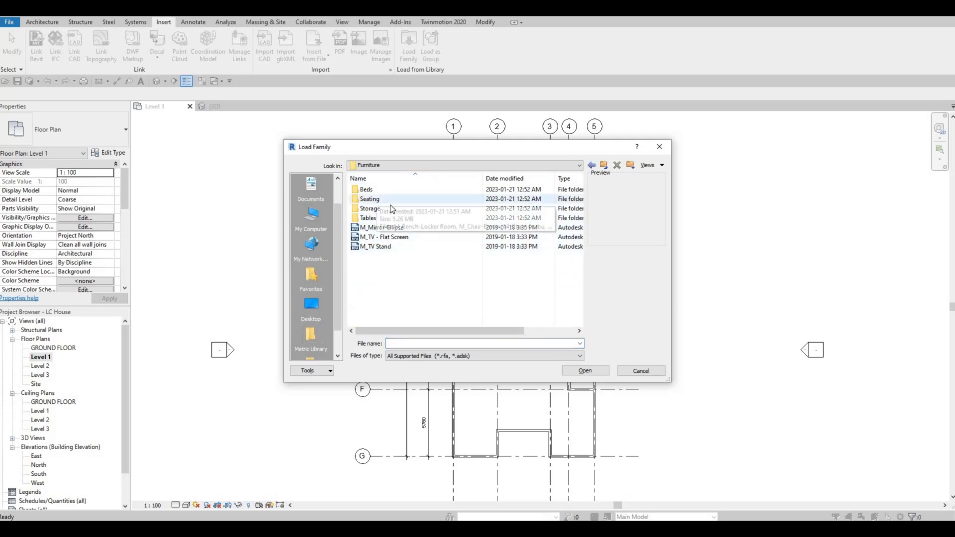
{"action": "double_click", "coordinate": [369, 218]}
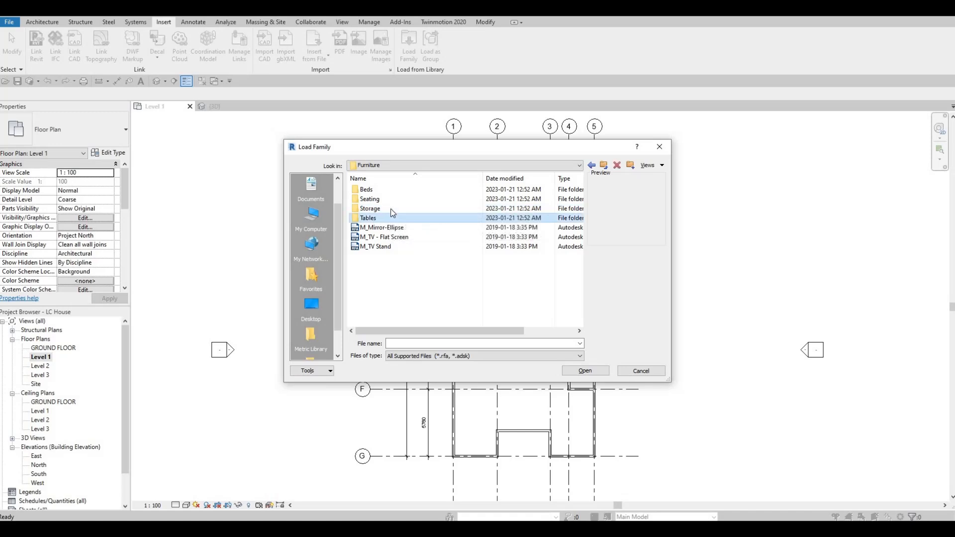
{"action": "left_click", "coordinate": [387, 199]}
{"action": "left_click", "coordinate": [385, 208]}
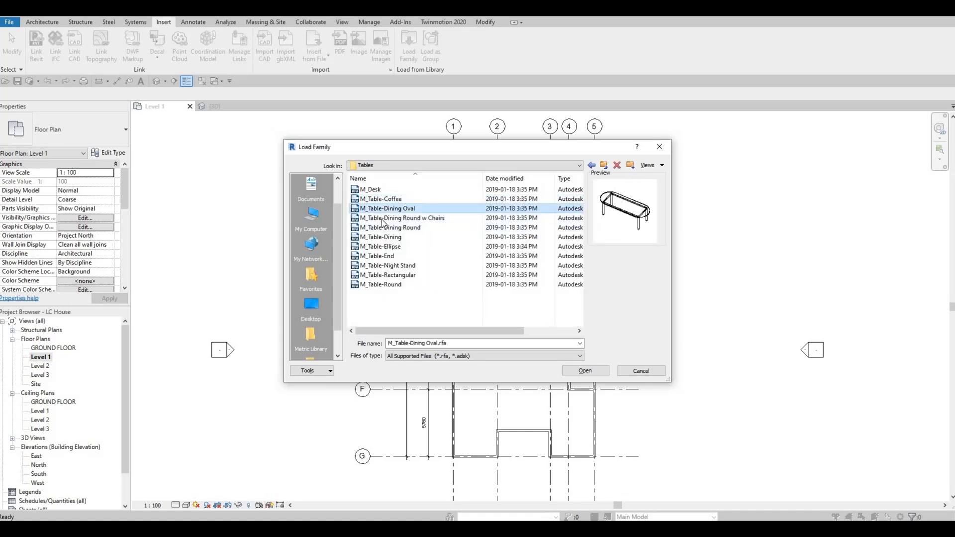
{"action": "left_click", "coordinate": [383, 217]}
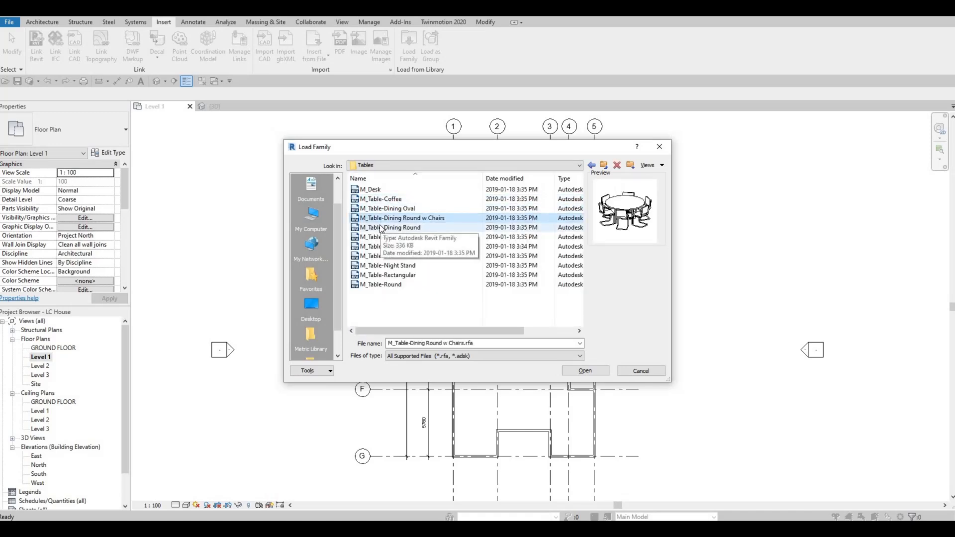
{"action": "left_click", "coordinate": [380, 228]}
{"action": "left_click", "coordinate": [380, 237]}
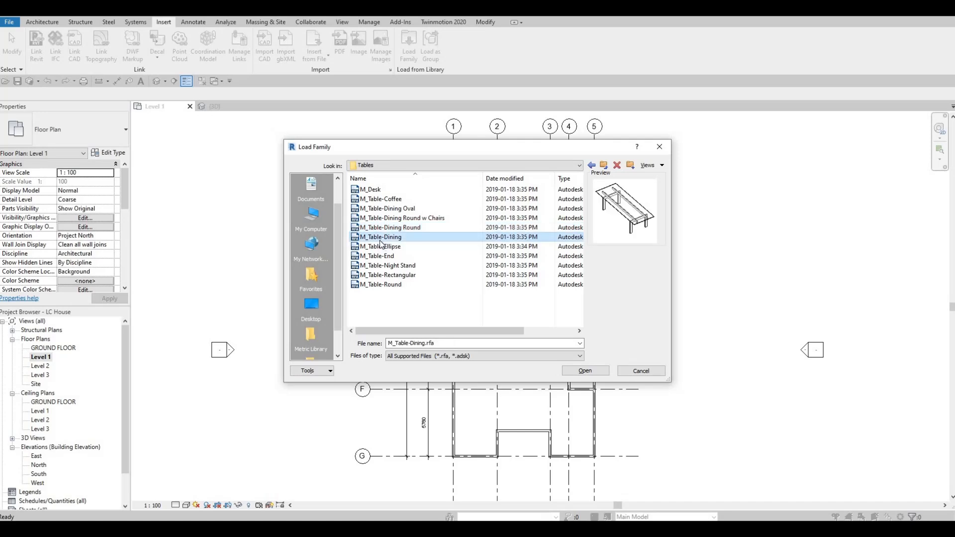
{"action": "left_click", "coordinate": [584, 371]}
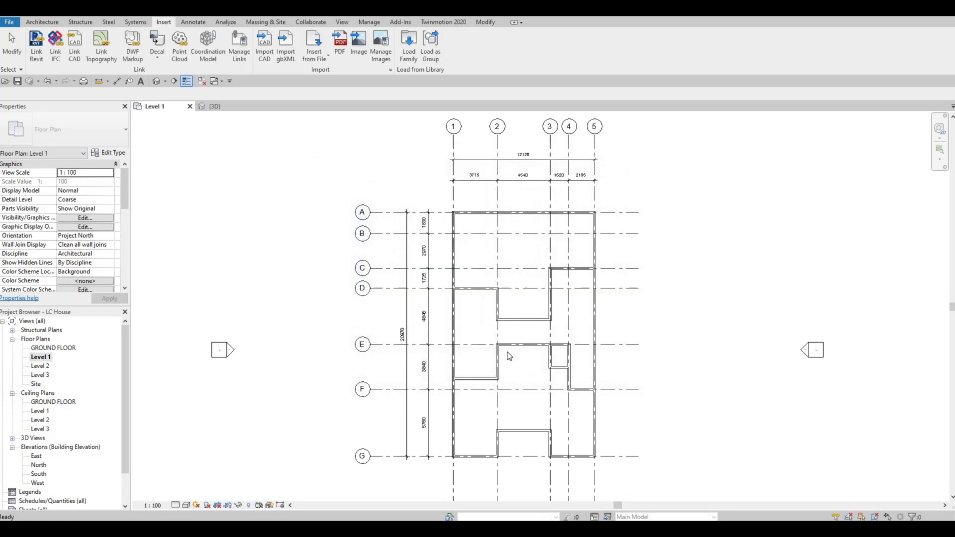
- Place an M_Table-Dining 0762 x 2134mm, rotated lengthwise along grid 1, in the room below grid D between grids 1 and 2
{"action": "key", "text": "c"}
{"action": "key", "text": "m"}
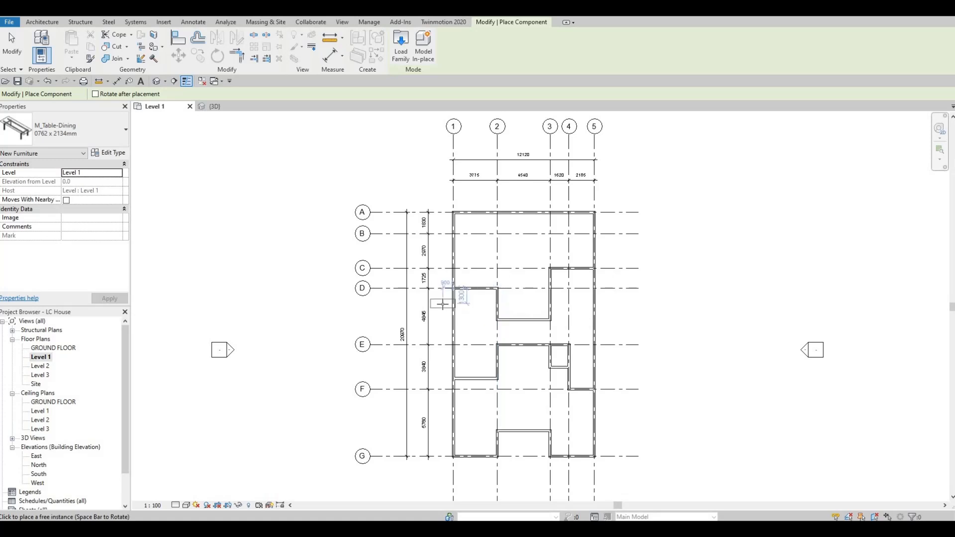
{"action": "left_click", "coordinate": [43, 23]}
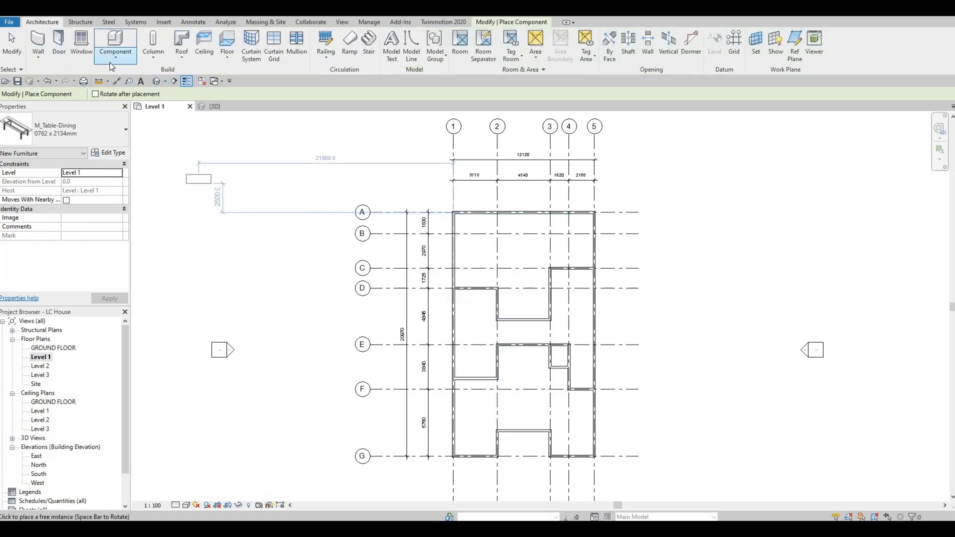
{"action": "left_click", "coordinate": [112, 62]}
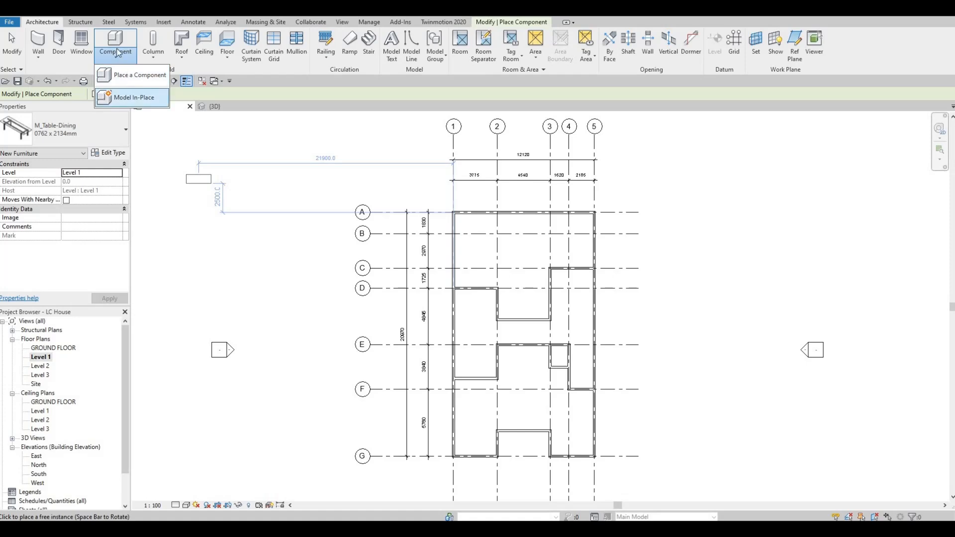
{"action": "left_click", "coordinate": [129, 77]}
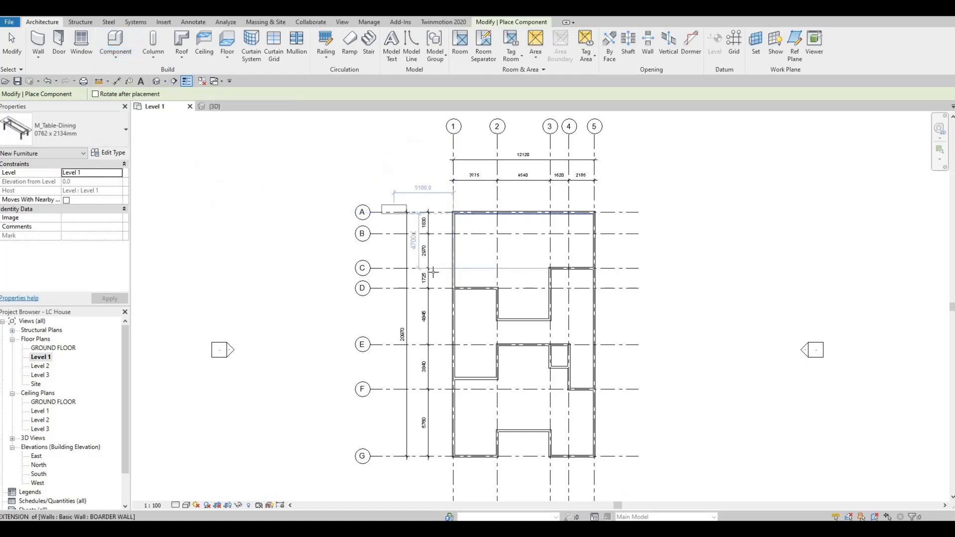
{"action": "scroll", "coordinate": [479, 317], "scroll_direction": "up", "scroll_amount": 3}
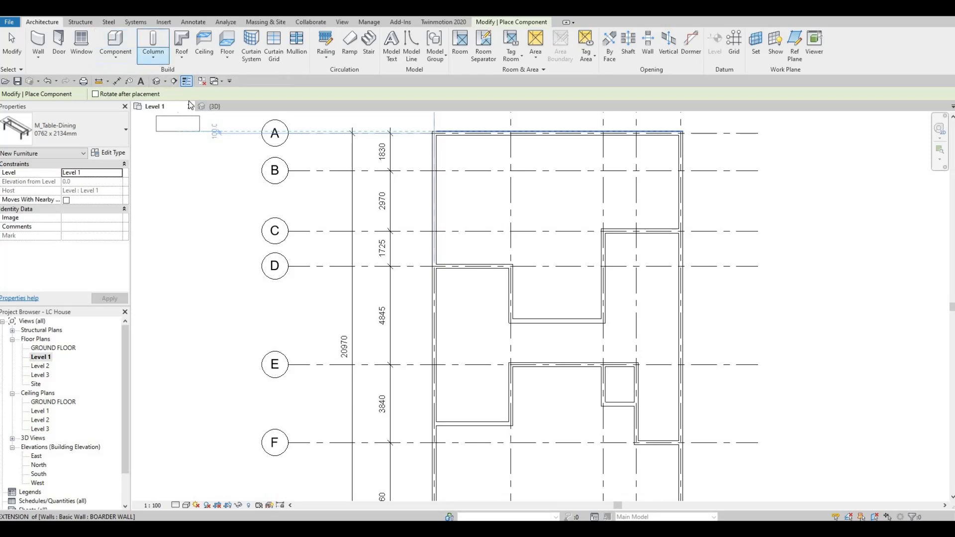
{"action": "left_click", "coordinate": [93, 130]}
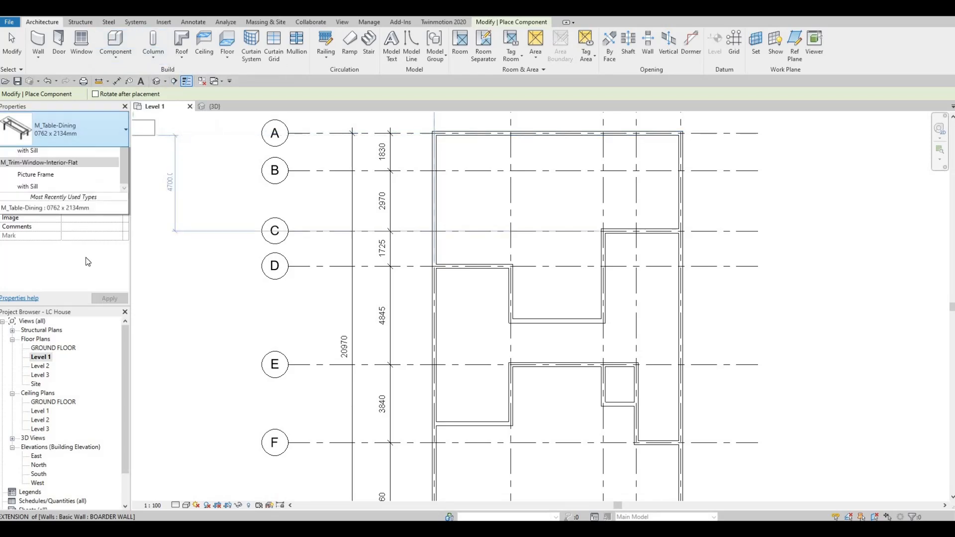
{"action": "key", "text": "Escape"}
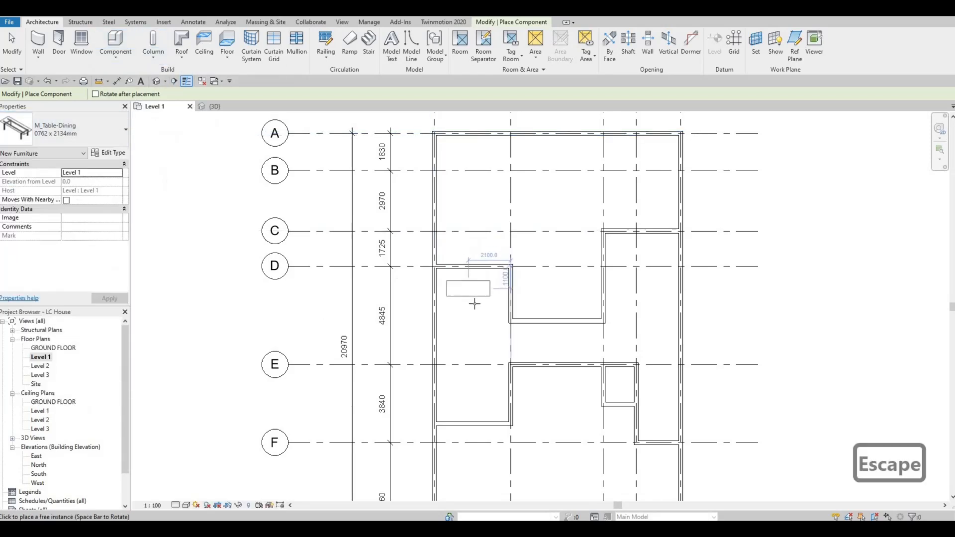
{"action": "scroll", "coordinate": [471, 314], "scroll_direction": "up", "scroll_amount": 1}
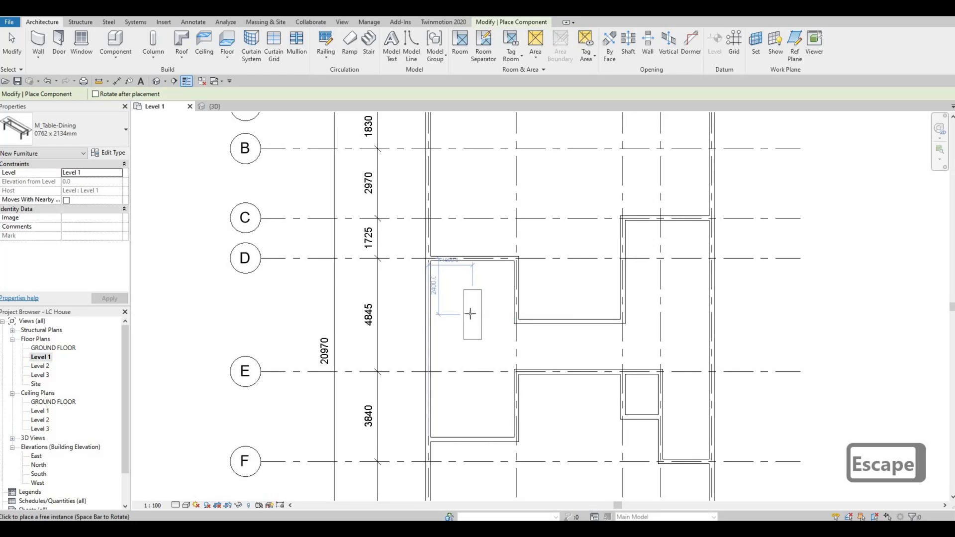
{"action": "left_click", "coordinate": [463, 296]}
{"action": "key", "text": "Escape"}
{"action": "key", "text": "Escape"}
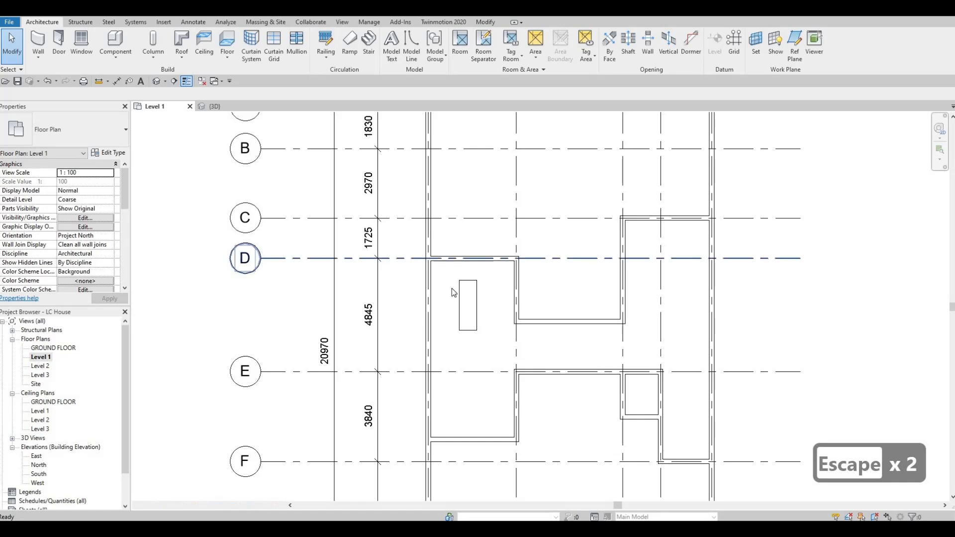
- Change the placed dining table to the 0915 x 1830mm type
{"action": "scroll", "coordinate": [461, 297], "scroll_direction": "up", "scroll_amount": 1}
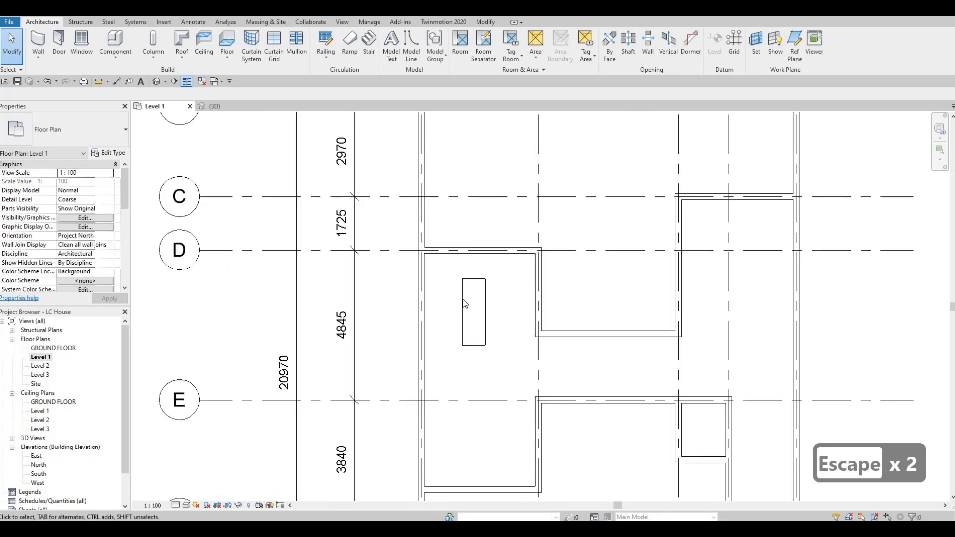
{"action": "left_click", "coordinate": [464, 303]}
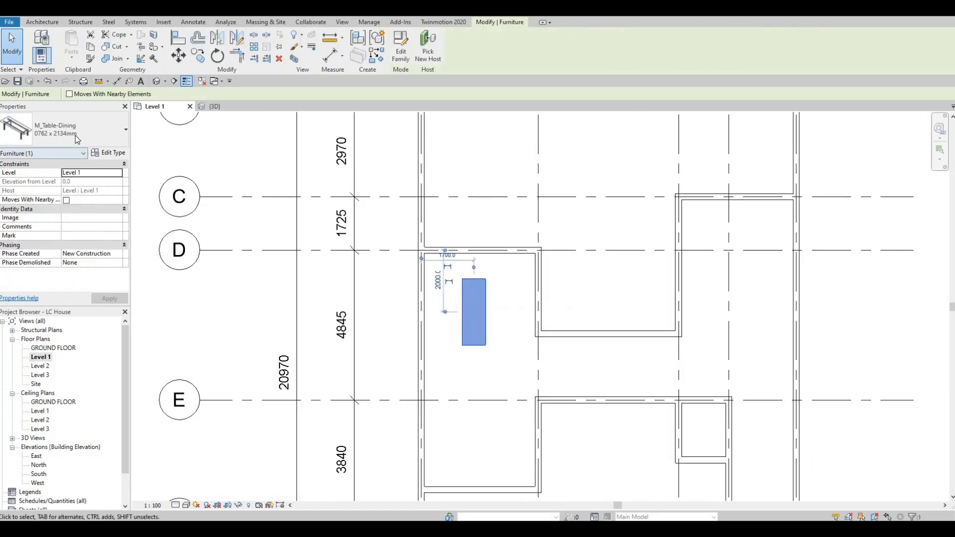
{"action": "left_click", "coordinate": [77, 139]}
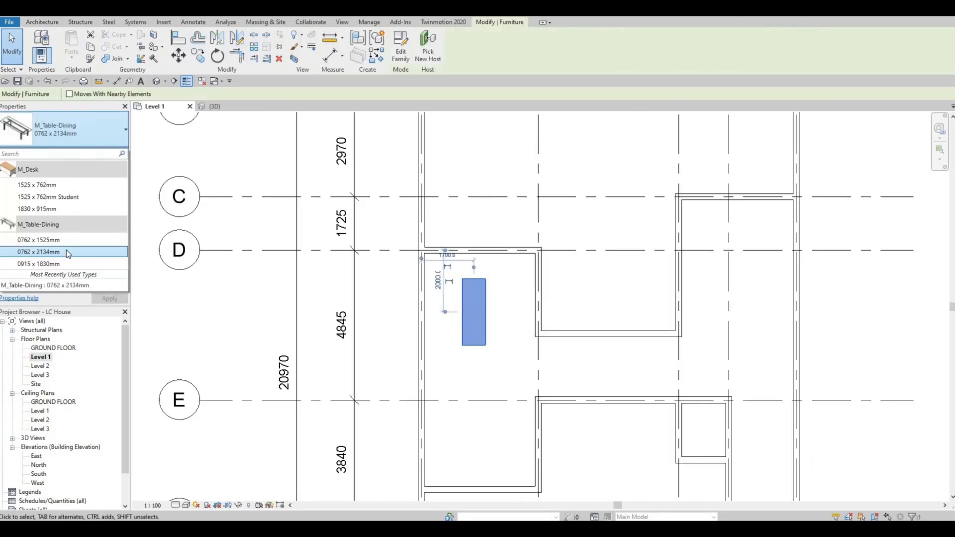
{"action": "left_click", "coordinate": [45, 264]}
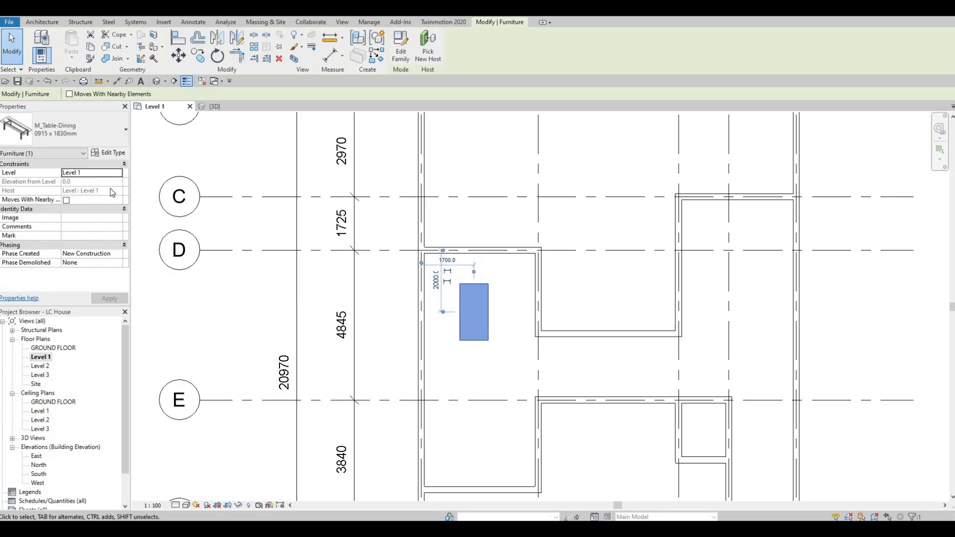
- Duplicate the 0915 x 1830mm table type under the name DINIGN TABLE
{"action": "left_click", "coordinate": [109, 154]}
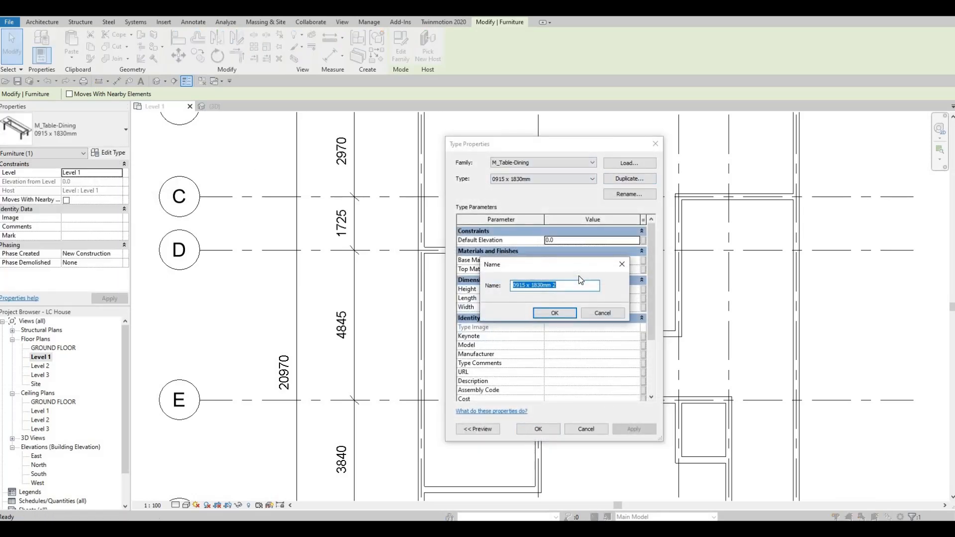
{"action": "type", "text": "DI"}
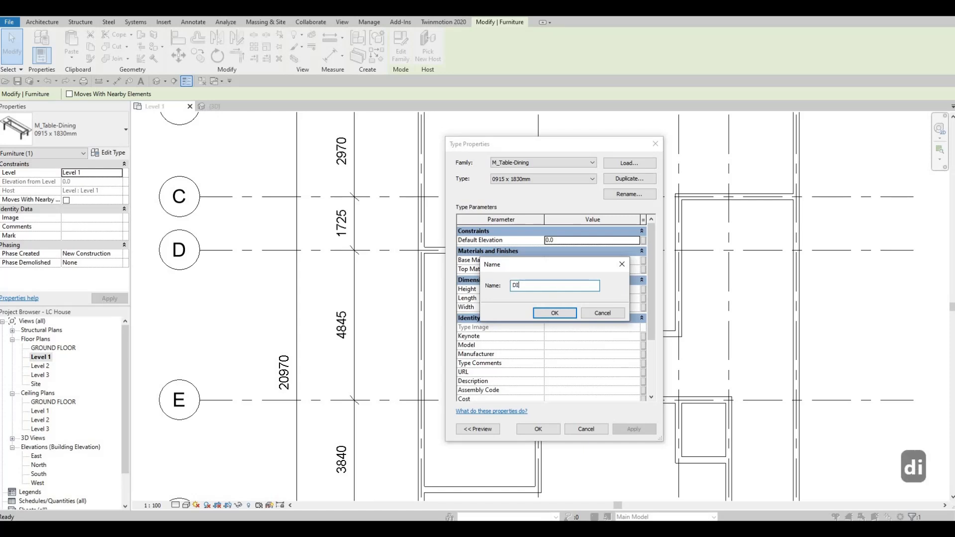
{"action": "type", "text": "NIGN TABLE"}
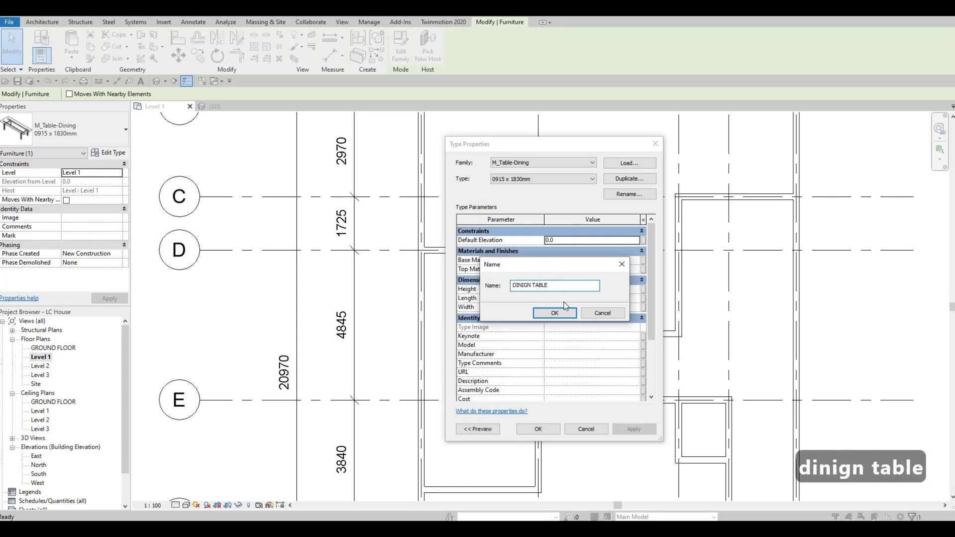
{"action": "key", "text": "Return"}
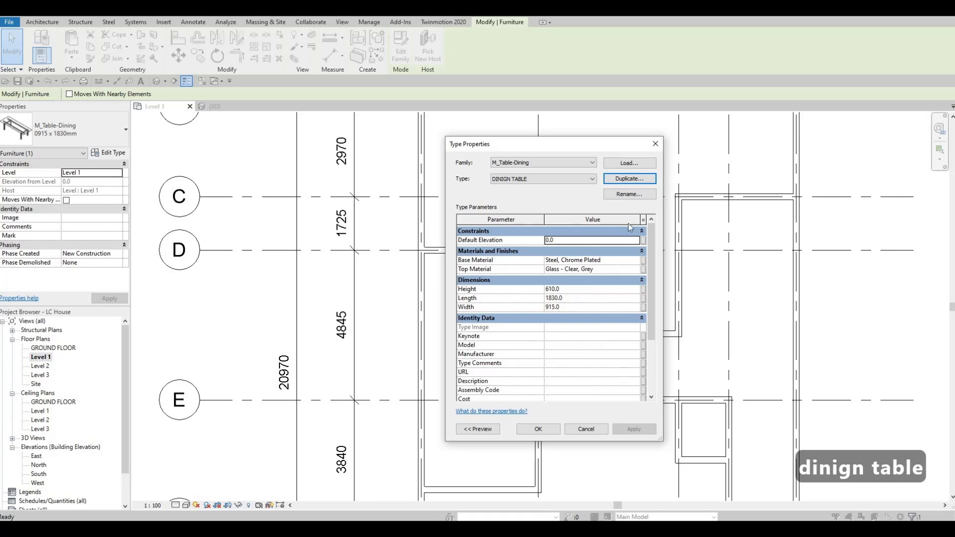
- Set the DINIGN TABLE type's length to 2000 mm and width to 1000 mm
{"action": "left_click", "coordinate": [577, 300]}
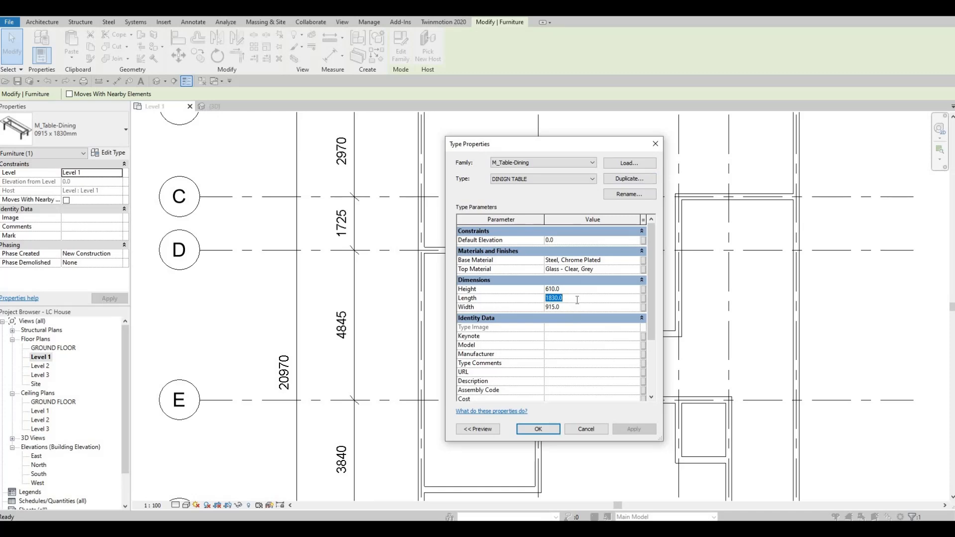
{"action": "type", "text": "2000"}
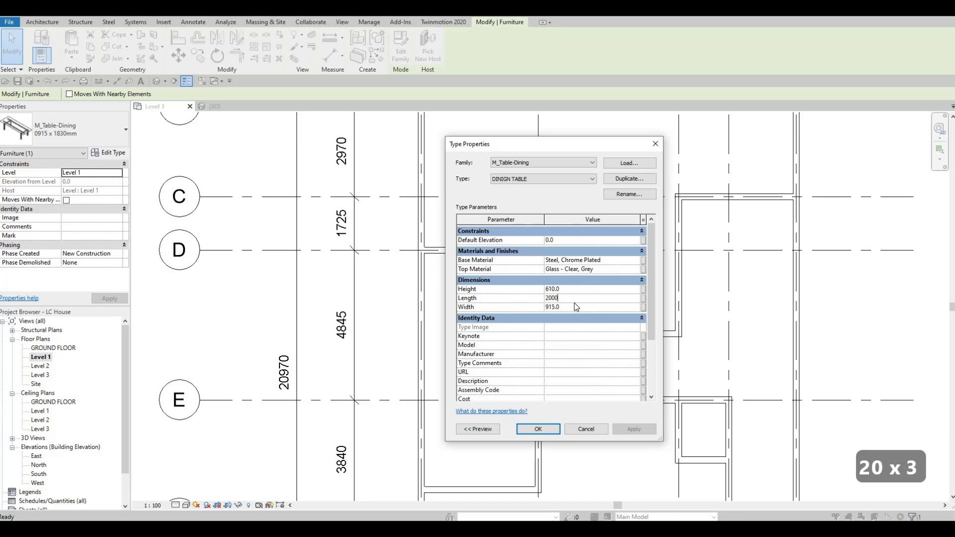
{"action": "left_click", "coordinate": [573, 307]}
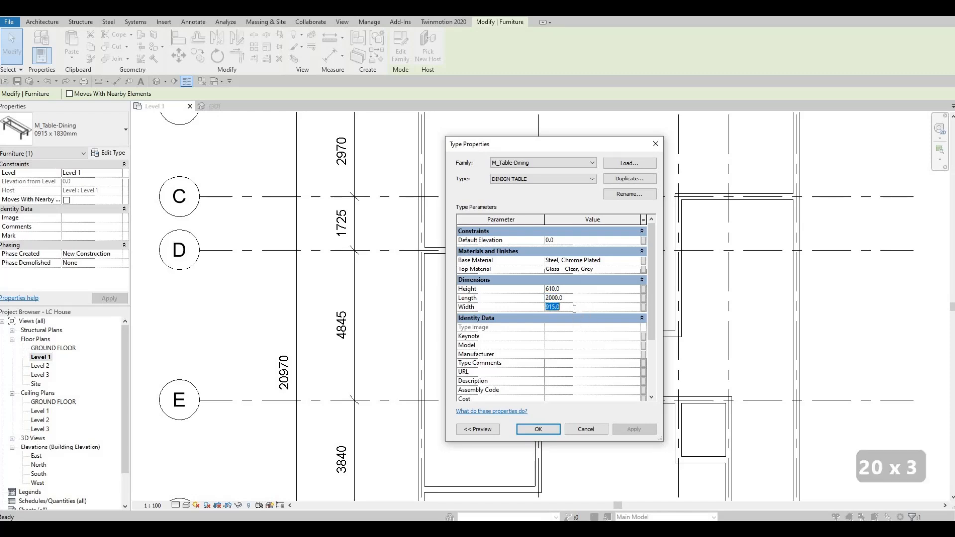
{"action": "type", "text": "1000"}
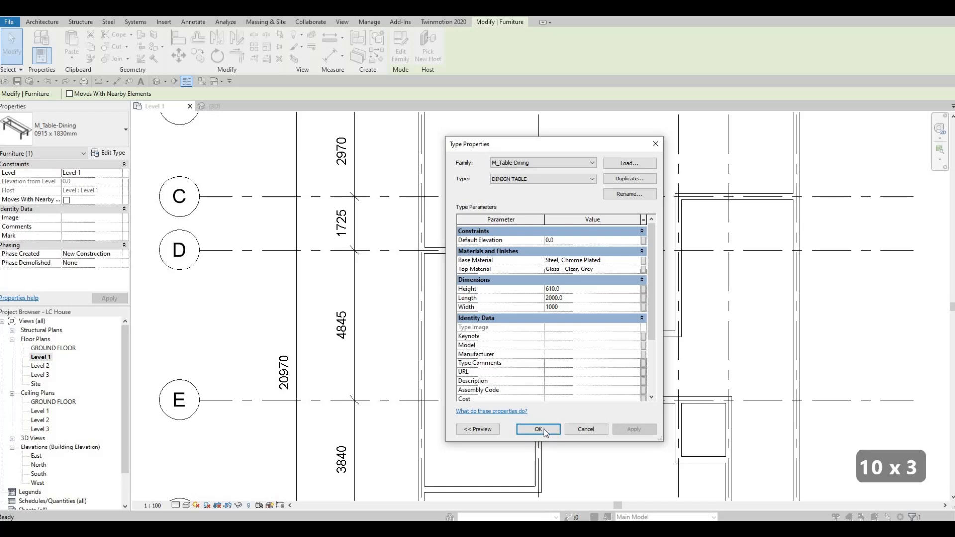
{"action": "left_click", "coordinate": [539, 427]}
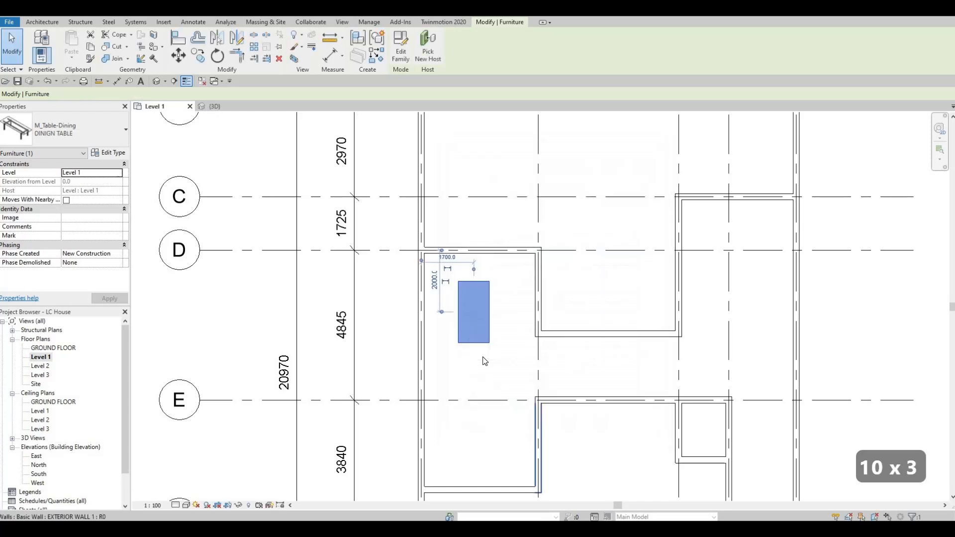
- Shift the dining table within its room to about 1800 mm from grid 1 and 2200 mm from grid D
{"action": "scroll", "coordinate": [483, 333], "scroll_direction": "up", "scroll_amount": 2}
{"action": "key", "text": "Escape"}
{"action": "key", "text": "Escape"}
{"action": "left_click", "coordinate": [493, 328]}
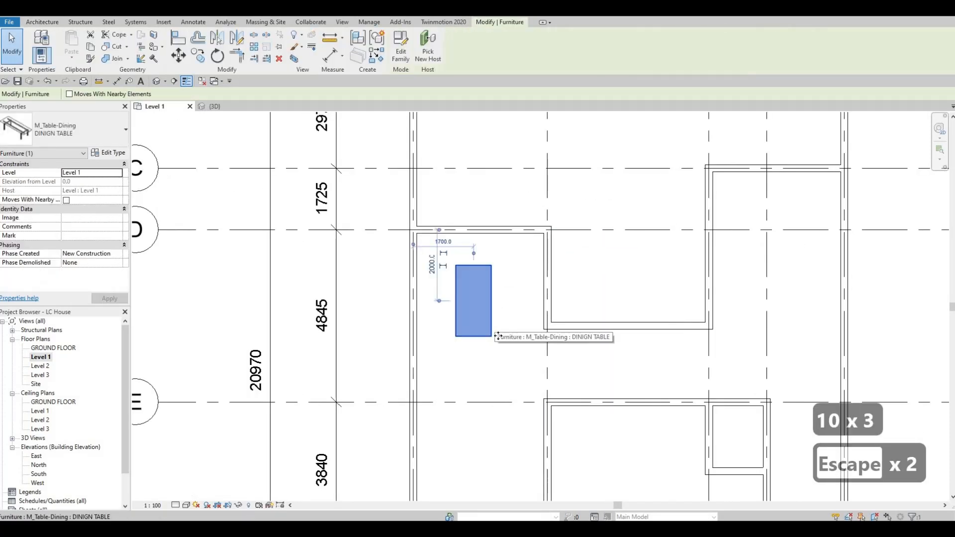
{"action": "left_click_drag", "start_coordinate": [474, 312], "coordinate": [478, 319]}
{"action": "key", "text": "Escape"}
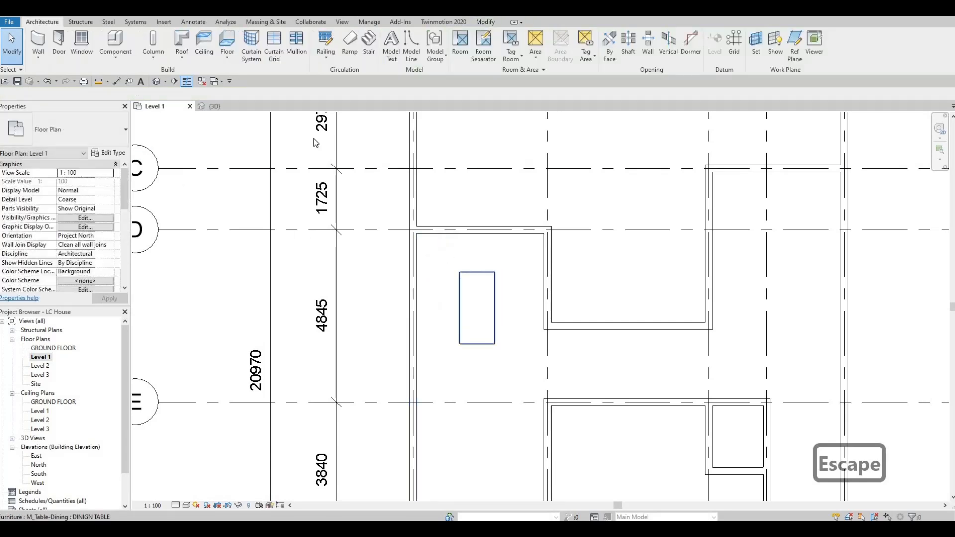
{"action": "left_click", "coordinate": [464, 277]}
{"action": "left_click", "coordinate": [400, 55]}
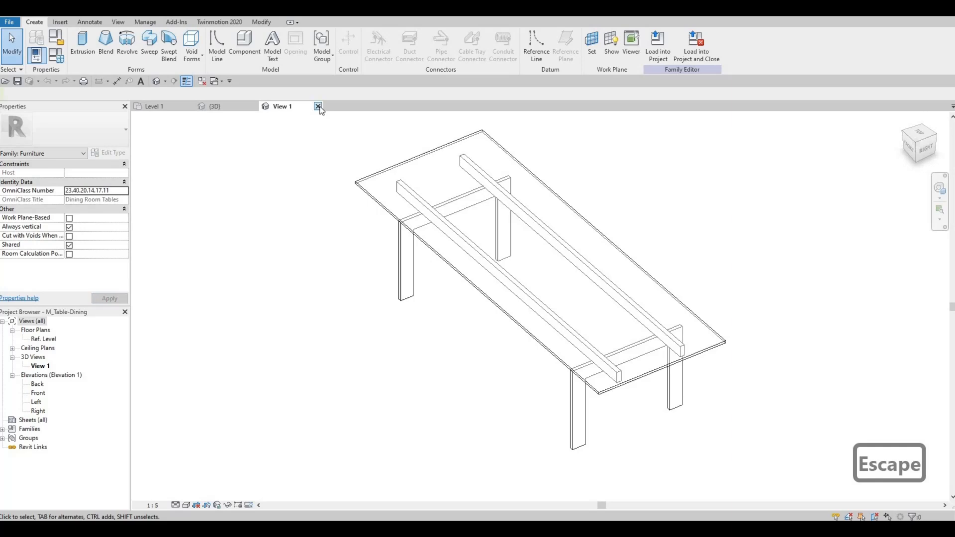
{"action": "left_click", "coordinate": [318, 106]}
- Set the length of the placed dining table's DINIGN TABLE type to 3000 mm
{"action": "left_click", "coordinate": [459, 272]}
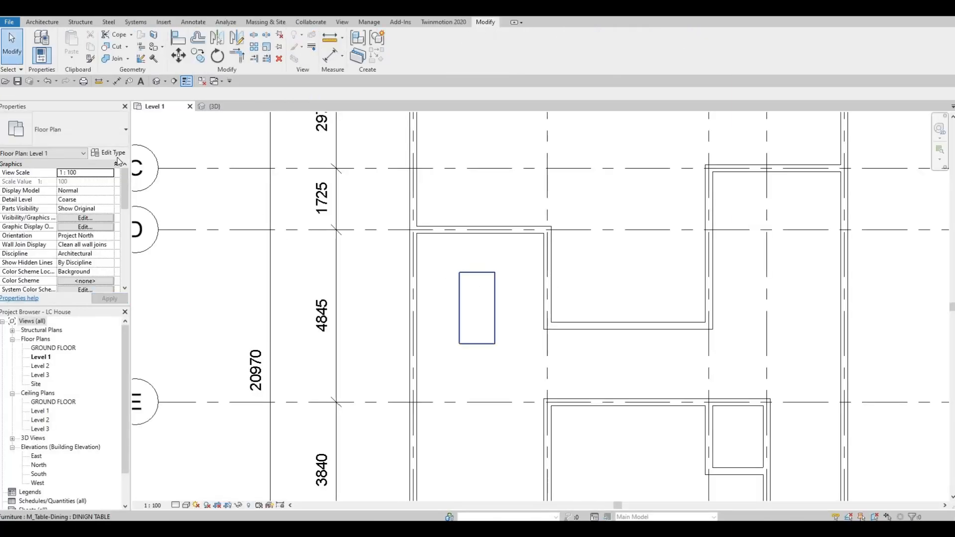
{"action": "double_click", "coordinate": [480, 272]}
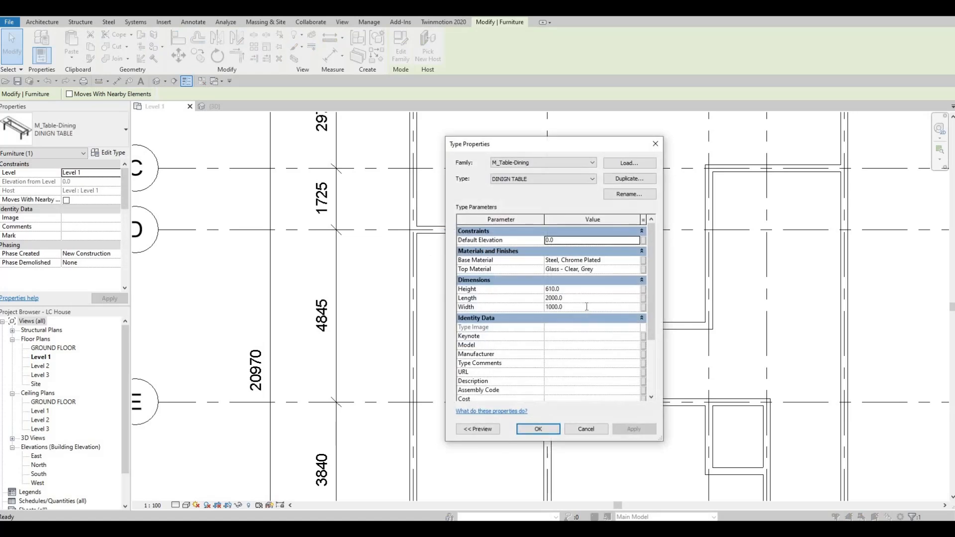
{"action": "left_click", "coordinate": [585, 306]}
{"action": "left_click", "coordinate": [577, 299]}
{"action": "type", "text": "300"}
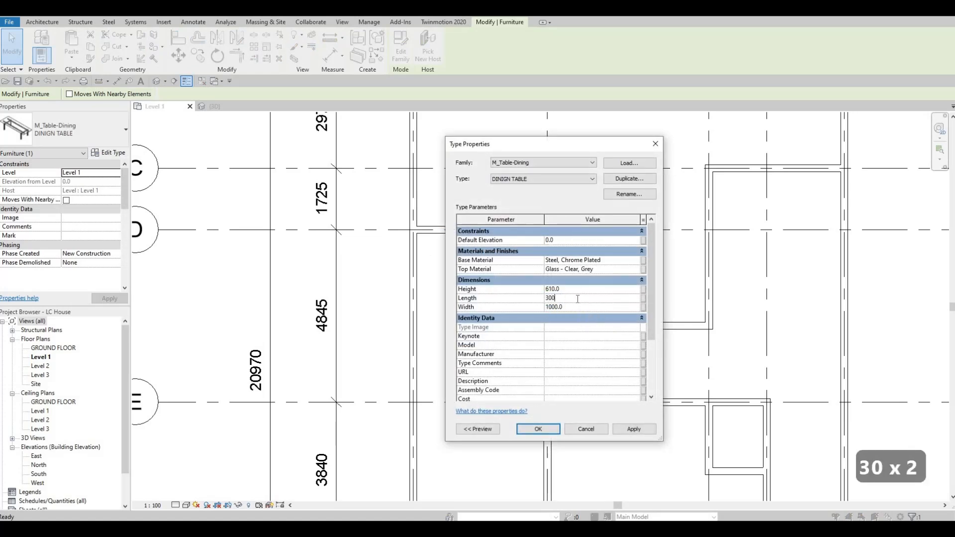
{"action": "left_click", "coordinate": [537, 430]}
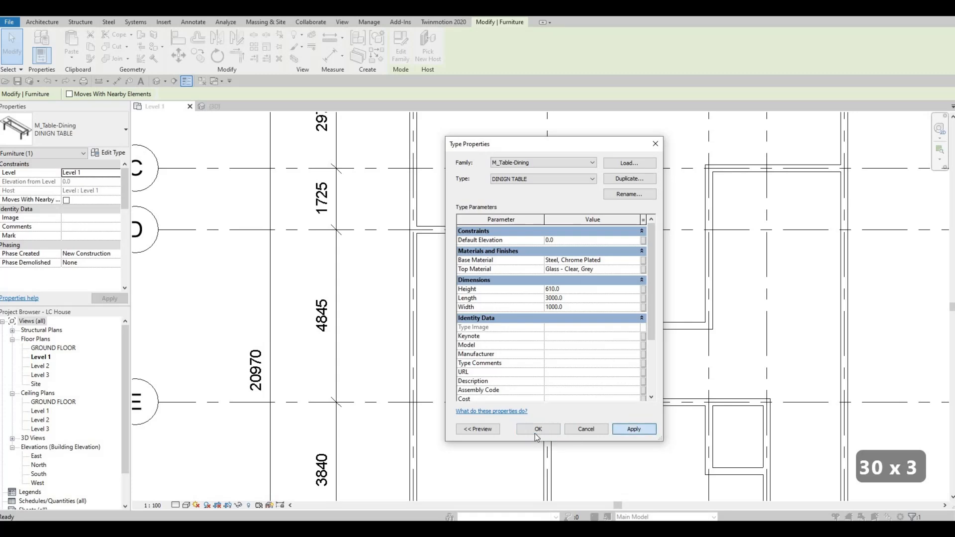
{"action": "left_click", "coordinate": [537, 428]}
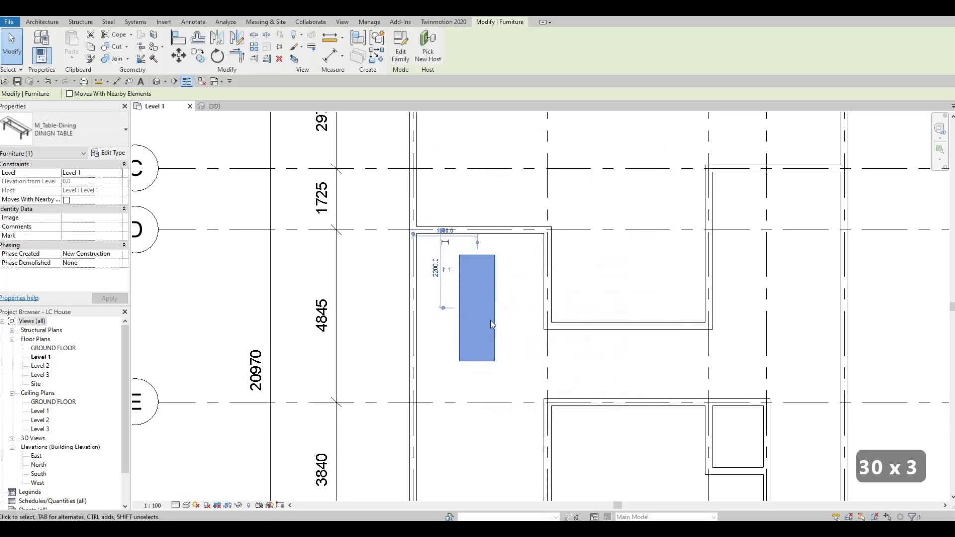
- Set the DINIGN TABLE type's length to 2500 mm
{"action": "key", "text": "Escape"}
{"action": "left_click", "coordinate": [111, 155]}
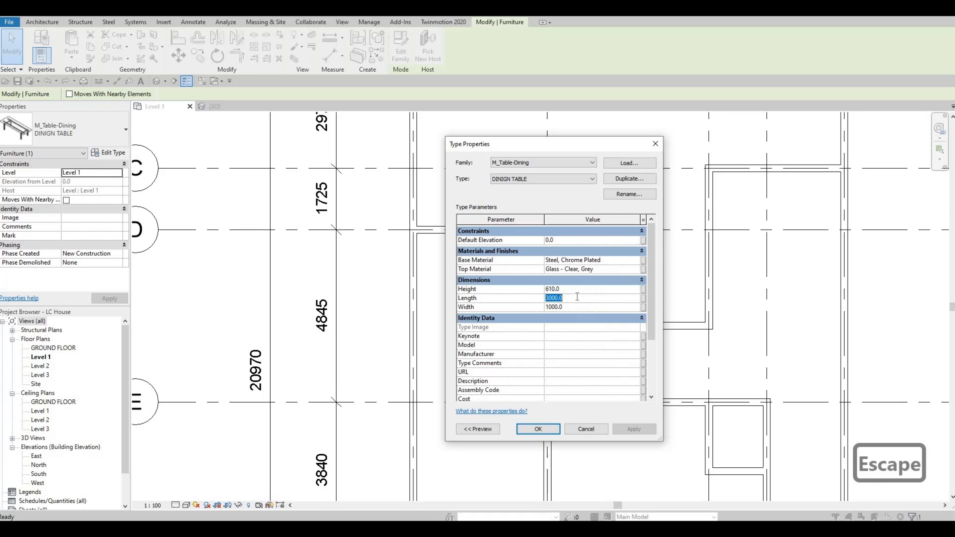
{"action": "type", "text": "2500"}
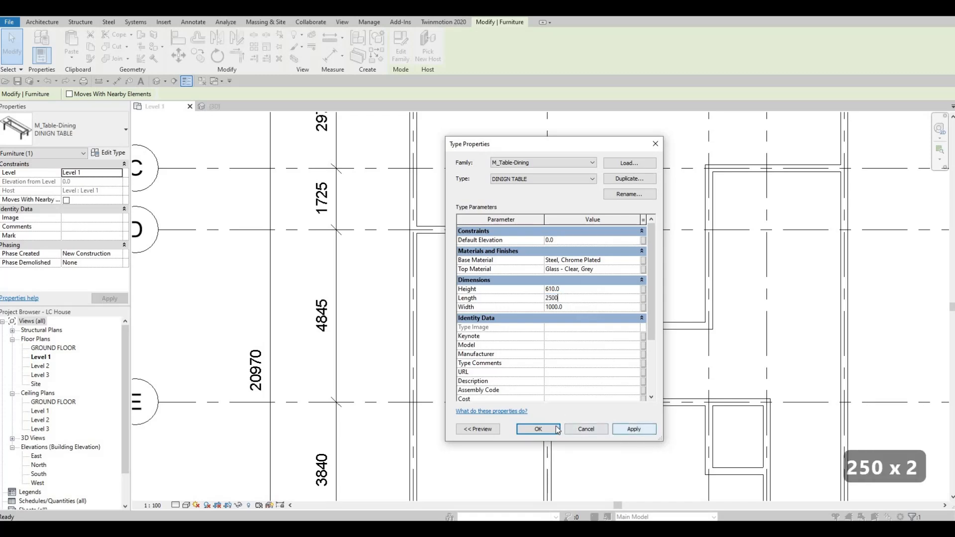
{"action": "left_click", "coordinate": [537, 429]}
{"action": "key", "text": "Escape"}
{"action": "key", "text": "Escape"}
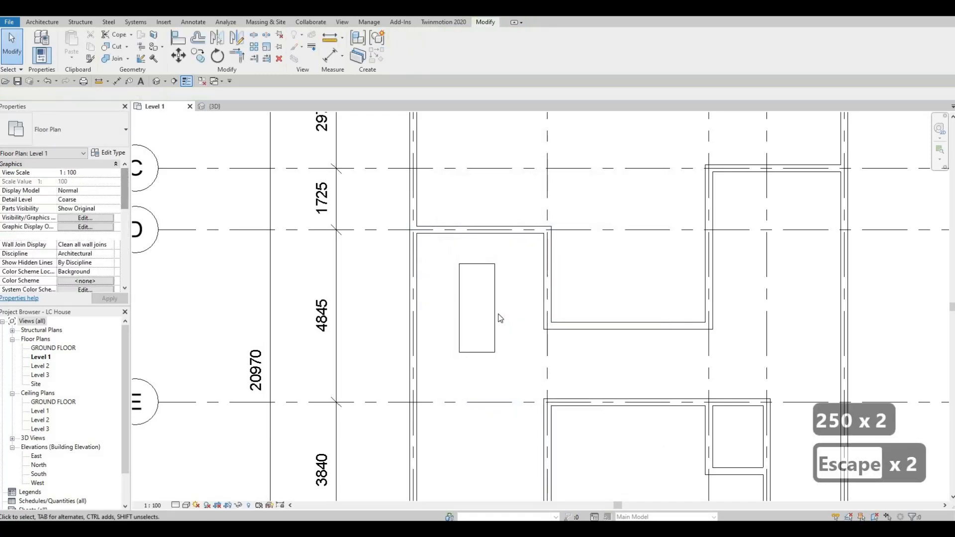
- Nudge the dining table away from grids D and 1 to about 2320 mm and 1860 mm from them
{"action": "left_click", "coordinate": [498, 318]}
{"action": "key", "text": "Down"}
{"action": "key", "text": "Down"}
{"action": "key", "text": "Down"}
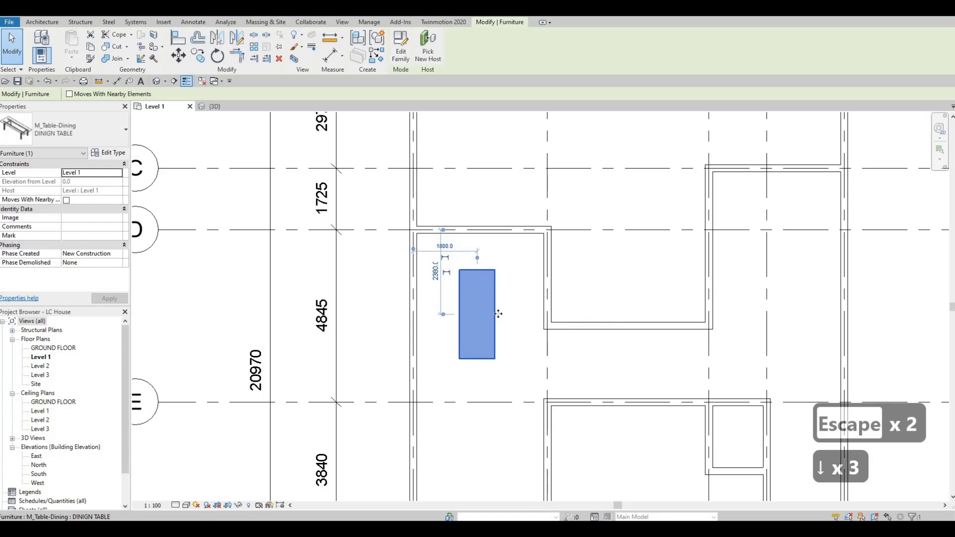
{"action": "key", "text": "Right"}
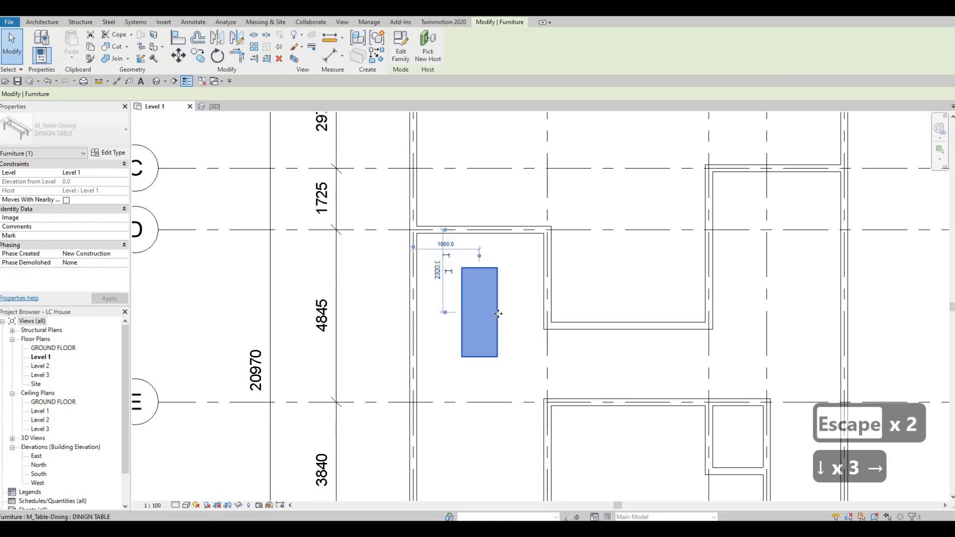
- Nudge the dining table slightly closer to grid D, keeping its distance from grid 1, and deselect it
{"action": "key", "text": "Up"}
{"action": "key", "text": "Down"}
{"action": "key", "text": "Escape"}
{"action": "key", "text": "Escape"}
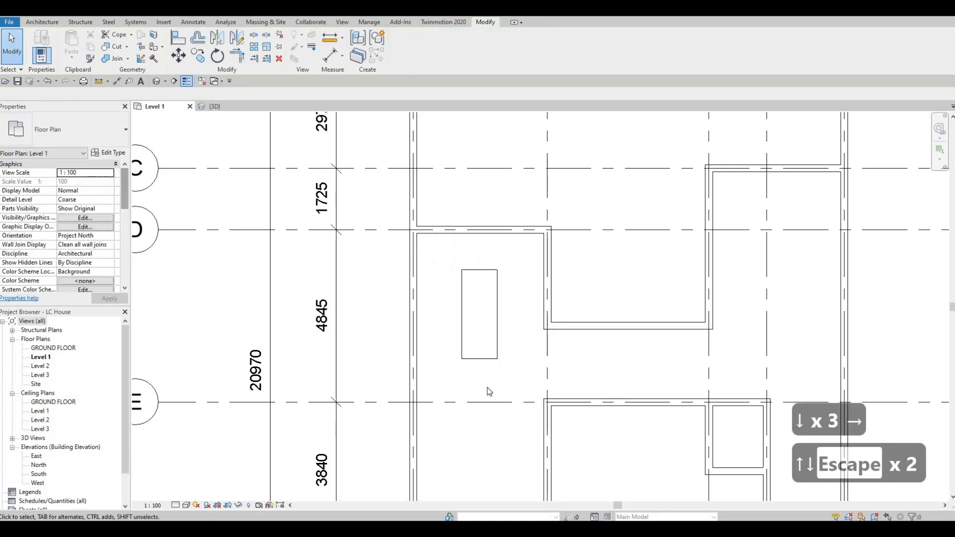
{"action": "left_click", "coordinate": [475, 357]}
{"action": "key", "text": "Up"}
{"action": "key", "text": "Up"}
{"action": "key", "text": "Up"}
{"action": "key", "text": "Escape"}
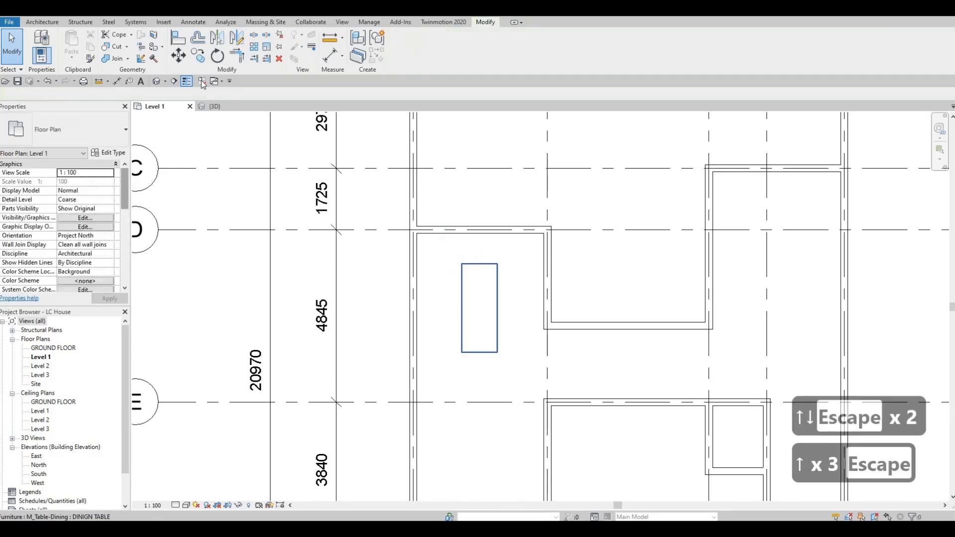
{"action": "key", "text": "Escape"}
- Load the M_Chair-Breuer family from the Seating folder of the Furniture library
{"action": "left_click", "coordinate": [40, 23]}
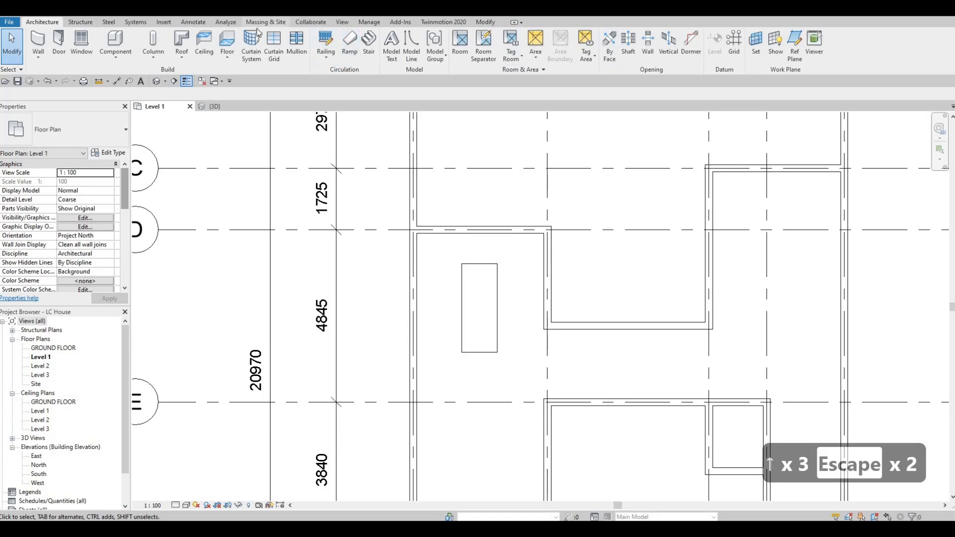
{"action": "left_click", "coordinate": [164, 22]}
{"action": "left_click", "coordinate": [409, 54]}
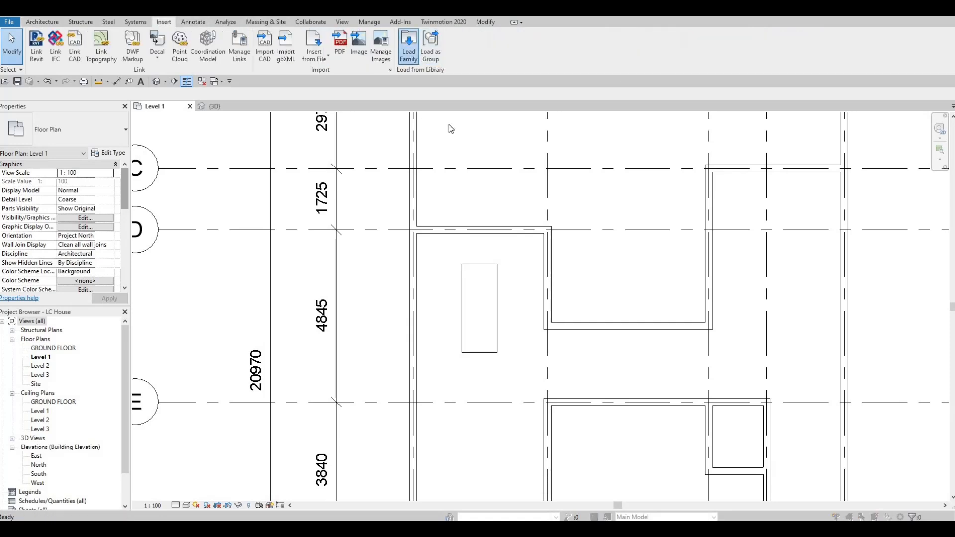
{"action": "left_click", "coordinate": [603, 165]}
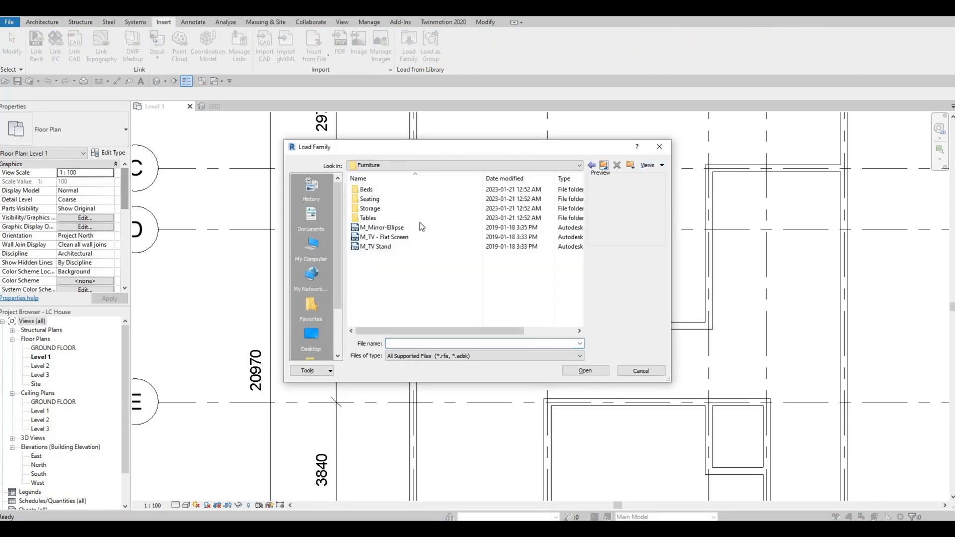
{"action": "double_click", "coordinate": [386, 199]}
{"action": "left_click", "coordinate": [389, 200]}
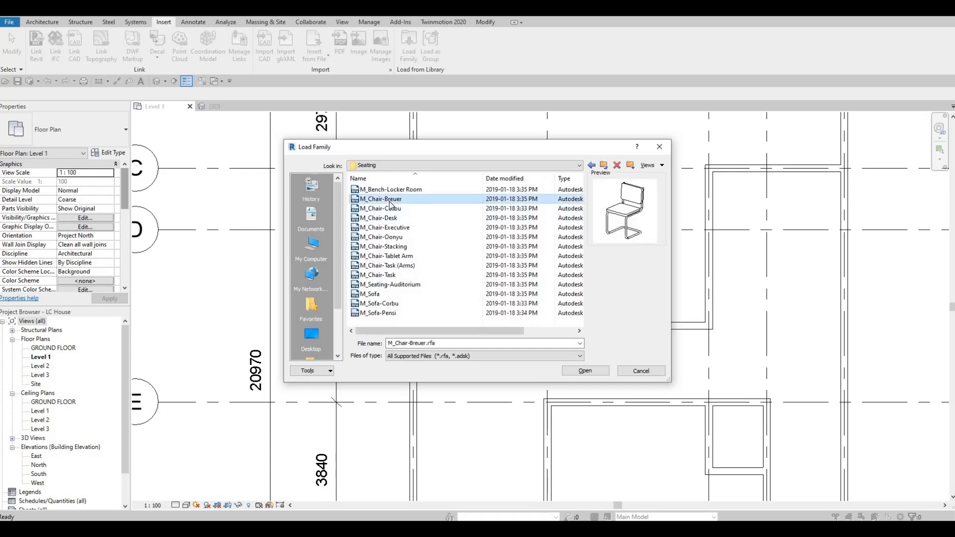
{"action": "left_click", "coordinate": [585, 371]}
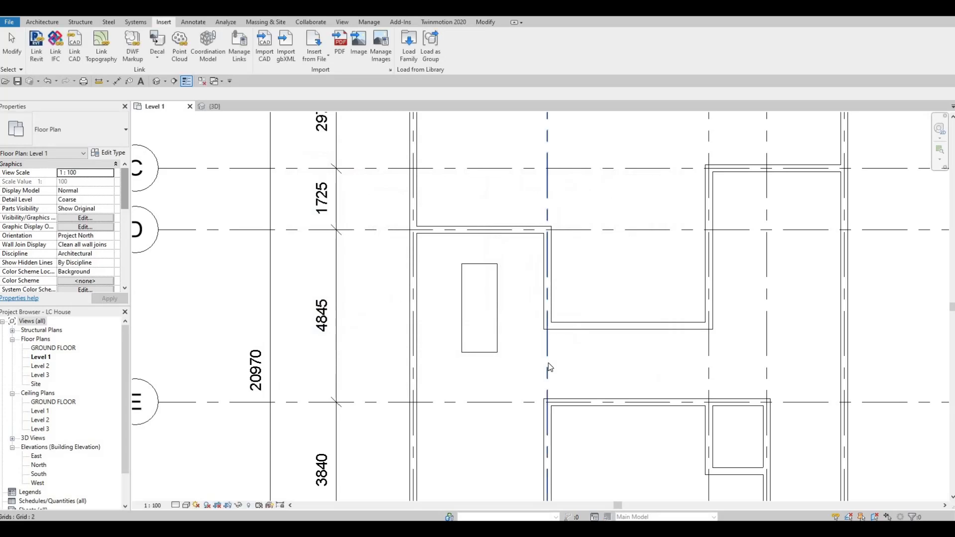
- Place an M_Chair-Breuer facing the dining table at its short end nearest grid D, centred about 1860 mm from grid 1
{"action": "key", "text": "c"}
{"action": "key", "text": "m"}
{"action": "scroll", "coordinate": [475, 246], "scroll_direction": "up", "scroll_amount": 2}
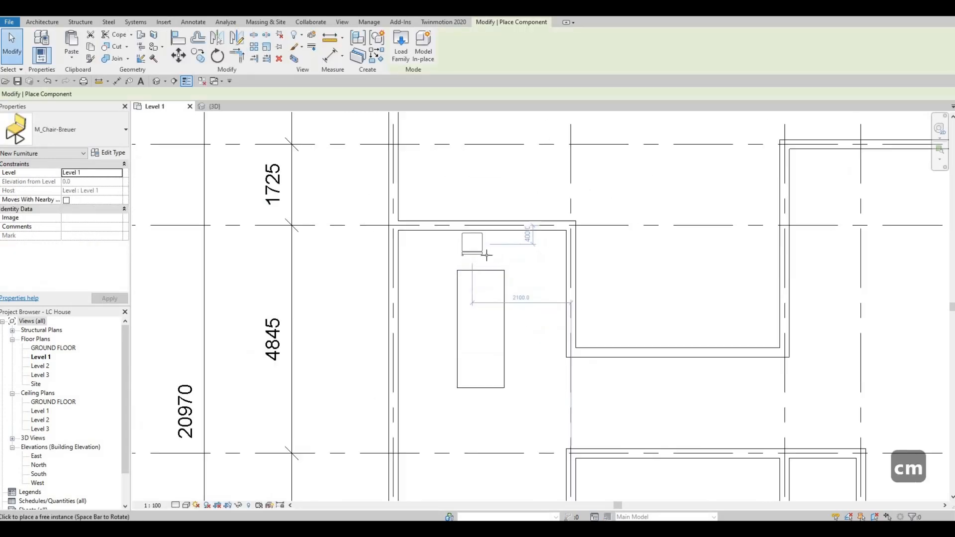
{"action": "key", "text": "c"}
{"action": "key", "text": "m"}
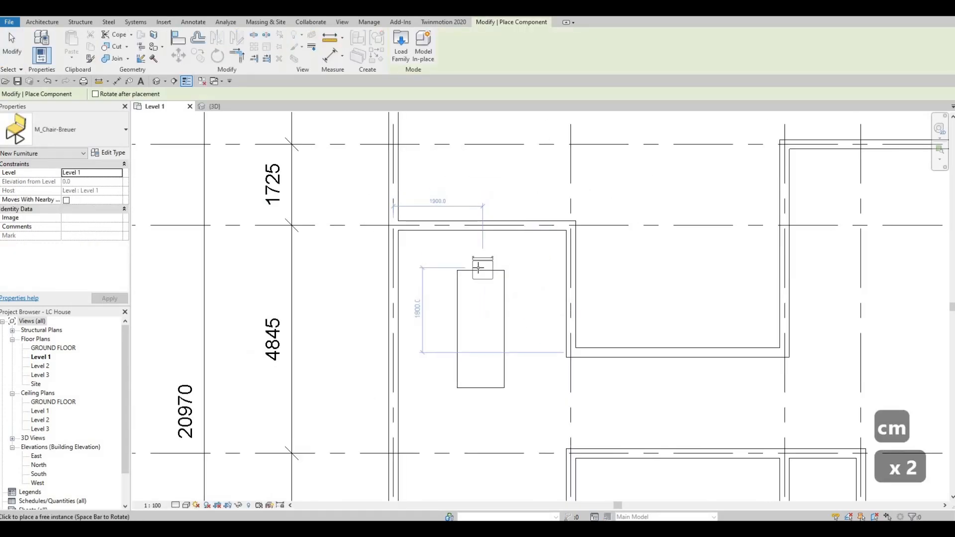
{"action": "left_click", "coordinate": [480, 270]}
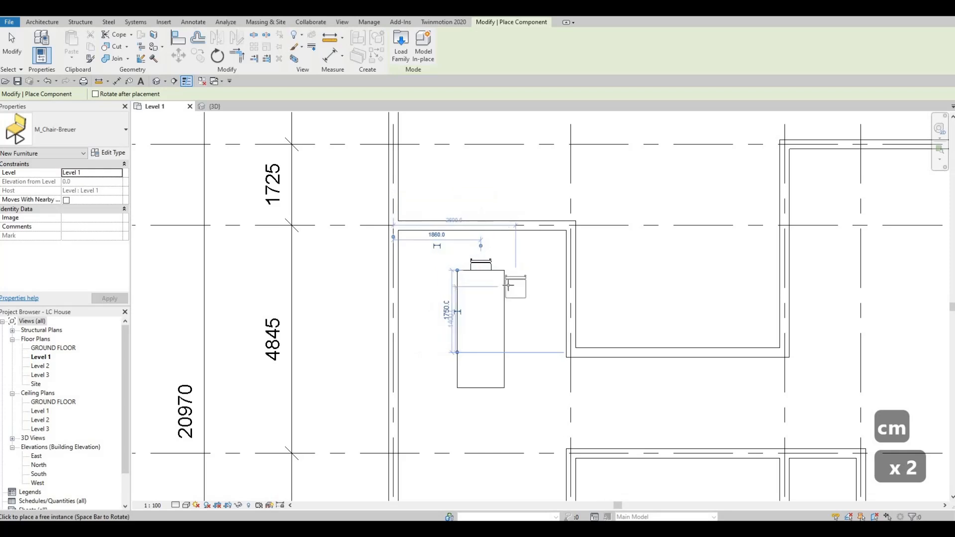
- Place two rotated chairs facing the dining table along its long side nearest grid 2, about 1400 mm and 2000 mm from grid D
{"action": "key", "text": "space"}
{"action": "key", "text": "space"}
{"action": "key", "text": "space"}
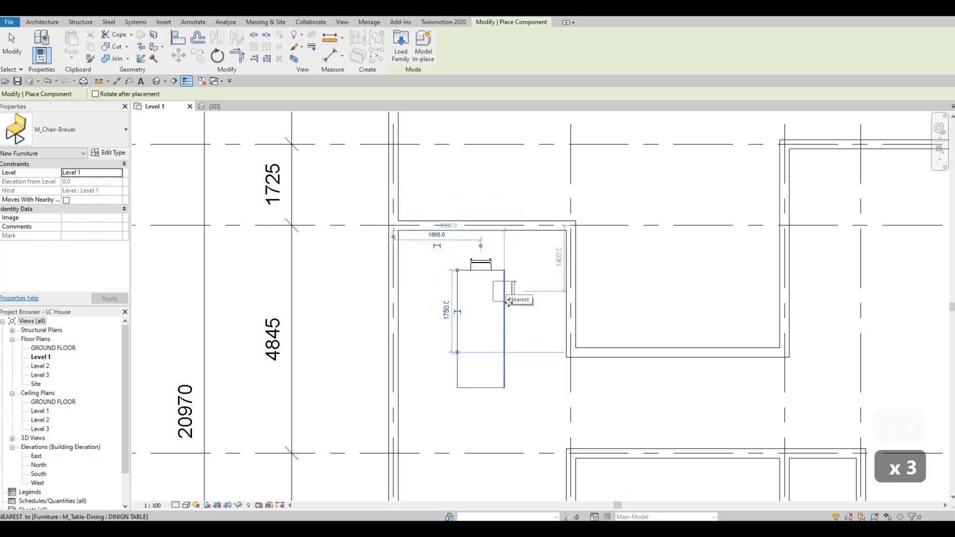
{"action": "left_click", "coordinate": [505, 333]}
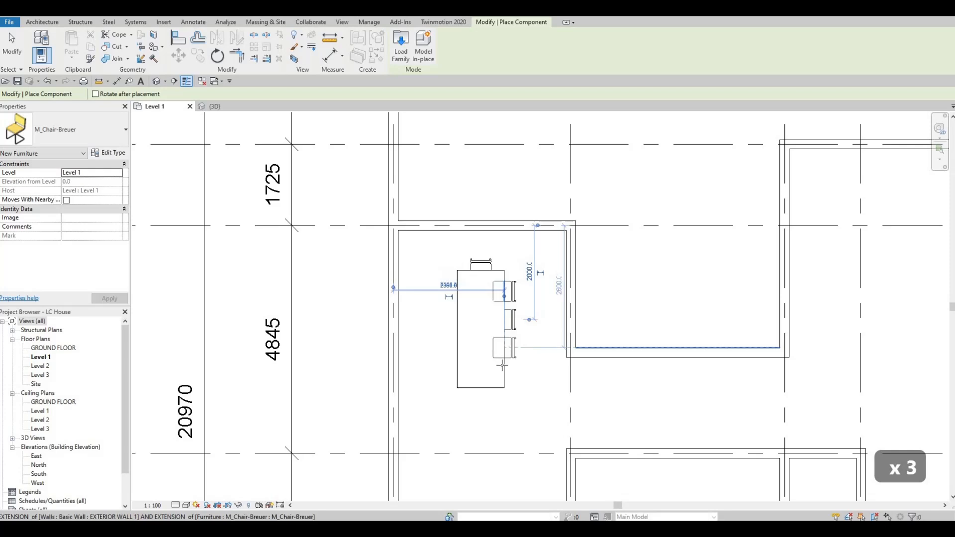
- Place the third and fourth M_Chair-Breuer chairs along the right side of the dining table
{"action": "left_click", "coordinate": [502, 366]}
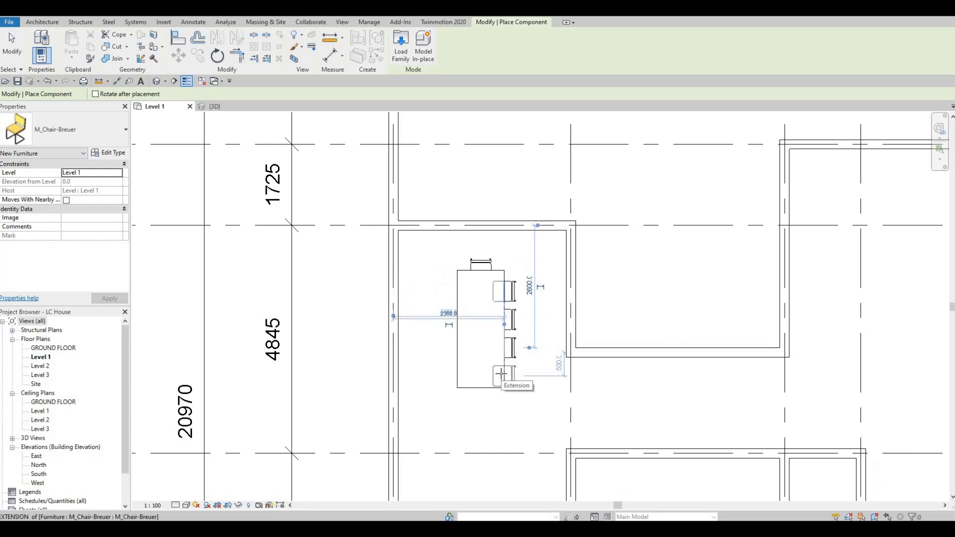
{"action": "left_click", "coordinate": [502, 372]}
{"action": "key", "text": "Escape"}
{"action": "key", "text": "Escape"}
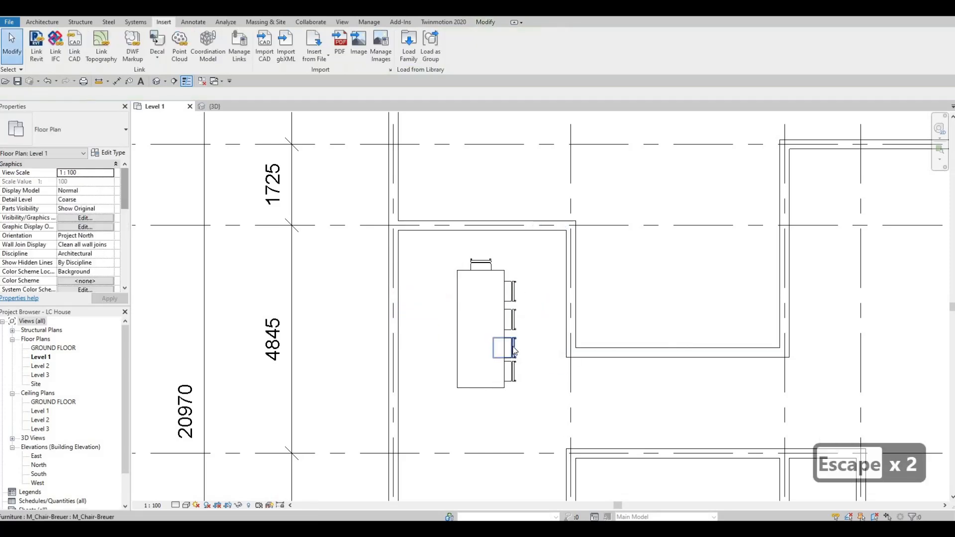
- Nudge the third chair on the table's right side slightly upward to even out the spacing between chairs
{"action": "left_click", "coordinate": [513, 348]}
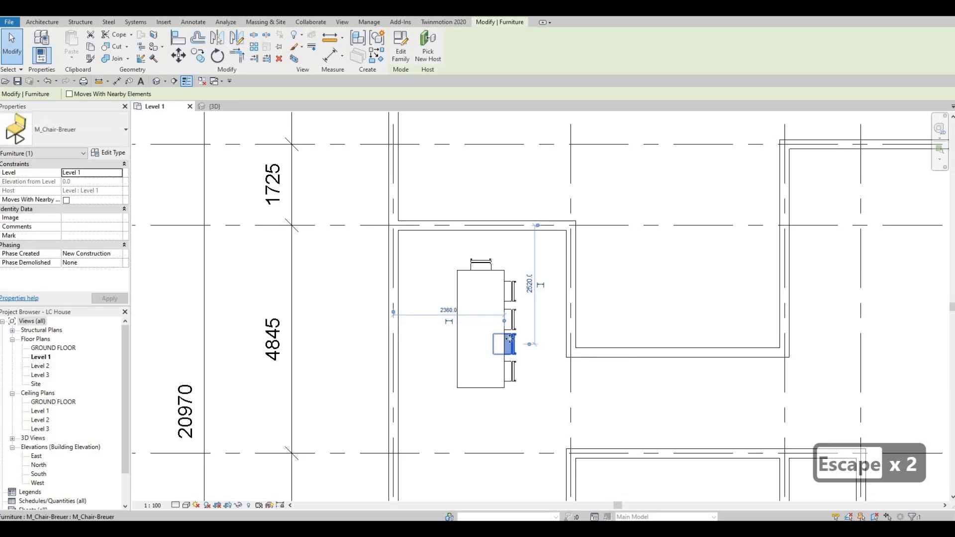
{"action": "key", "text": "Up"}
{"action": "key", "text": "Up"}
{"action": "key", "text": "Down"}
{"action": "key", "text": "Escape"}
{"action": "key", "text": "Escape"}
{"action": "key", "text": "Escape"}
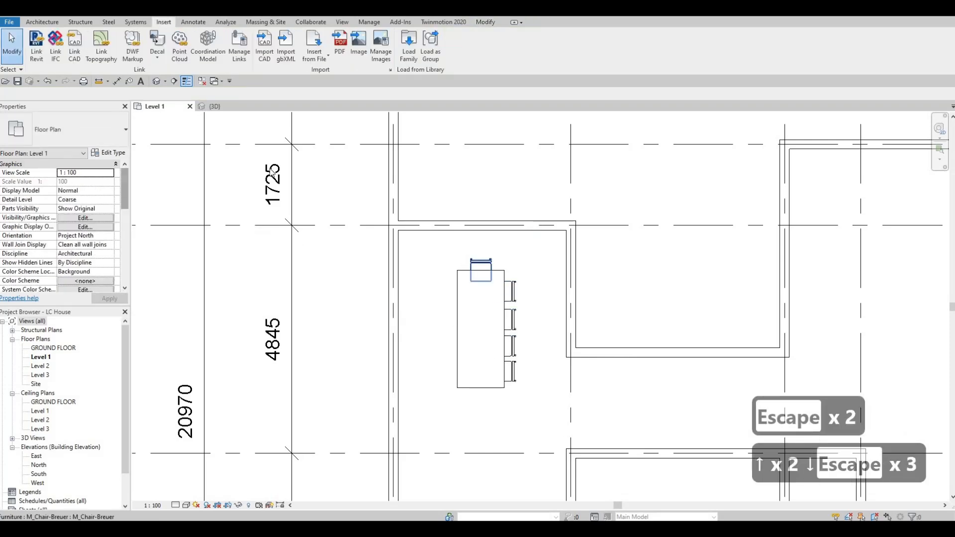
- Mirror a copy of the chair at the dining table's upper end to its lower end
{"action": "left_click", "coordinate": [476, 264]}
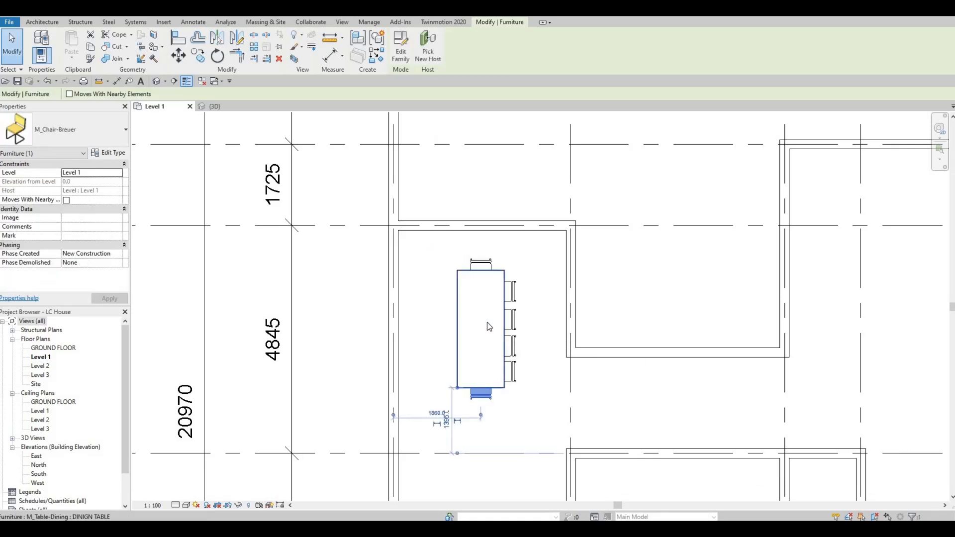
{"action": "key", "text": "Escape"}
{"action": "key", "text": "Escape"}
- Mirror copies of the four right-side chairs to the table's left side about a vertical axis through the table's centre
{"action": "left_click", "coordinate": [511, 291]}
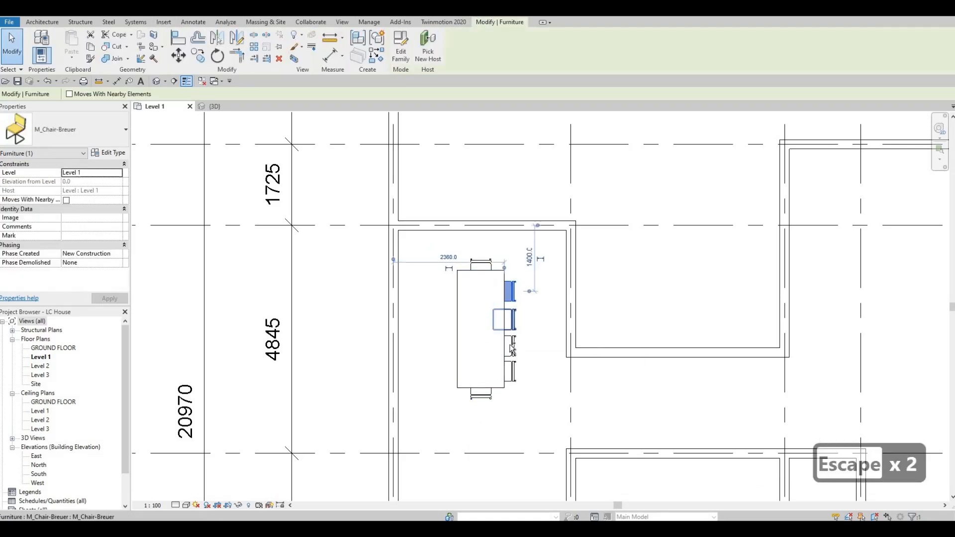
{"action": "left_click", "coordinate": [512, 319], "text": "ctrl"}
{"action": "left_click", "coordinate": [512, 346], "text": "ctrl"}
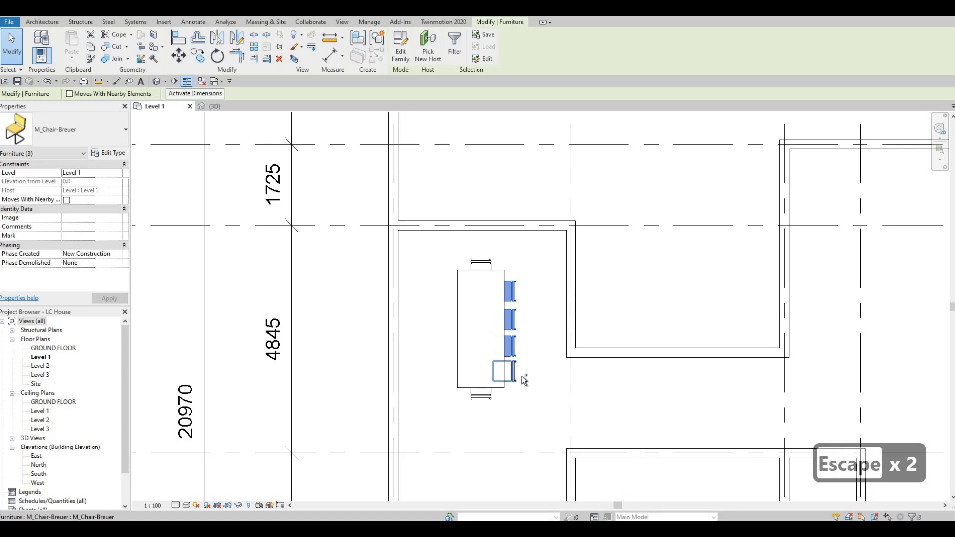
{"action": "left_click", "coordinate": [510, 370], "text": "ctrl"}
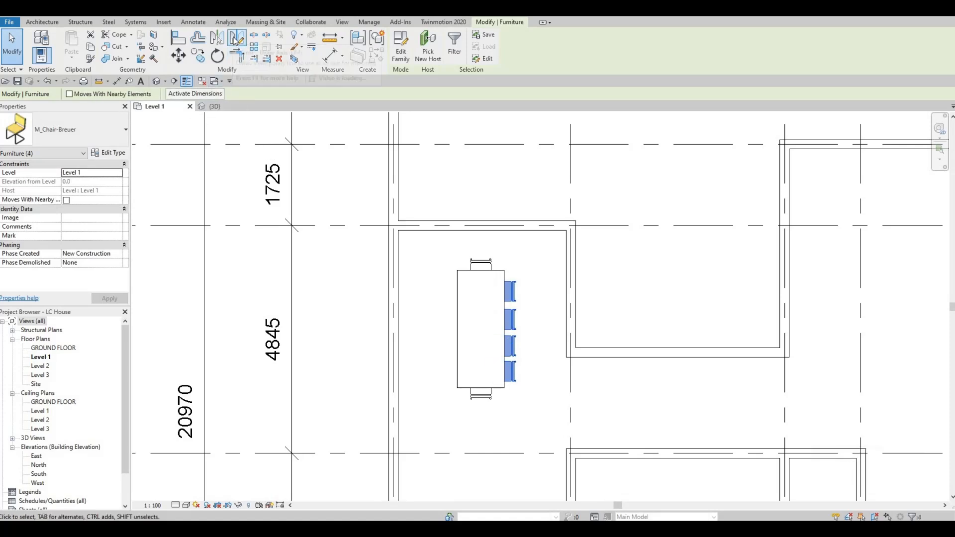
{"action": "left_click", "coordinate": [240, 49]}
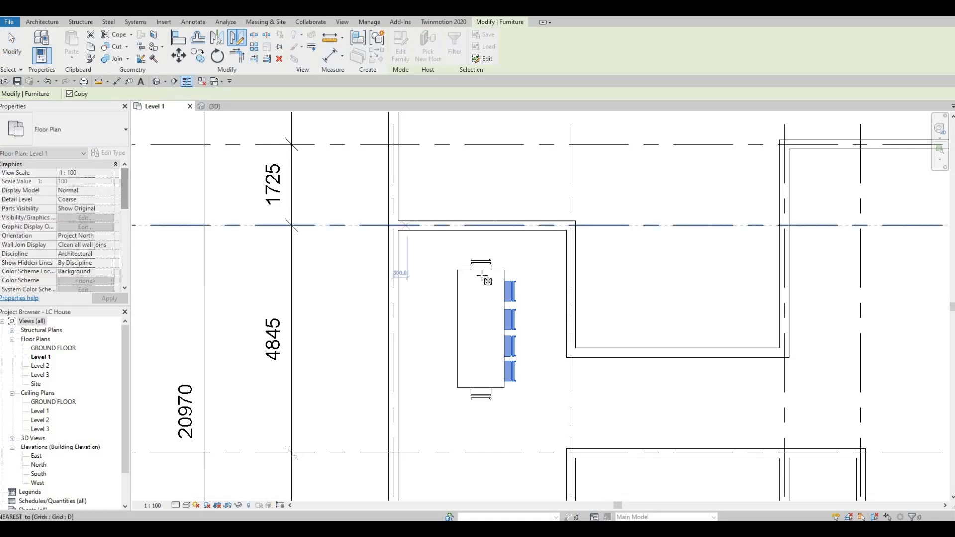
{"action": "left_click", "coordinate": [481, 387]}
{"action": "key", "text": "Escape"}
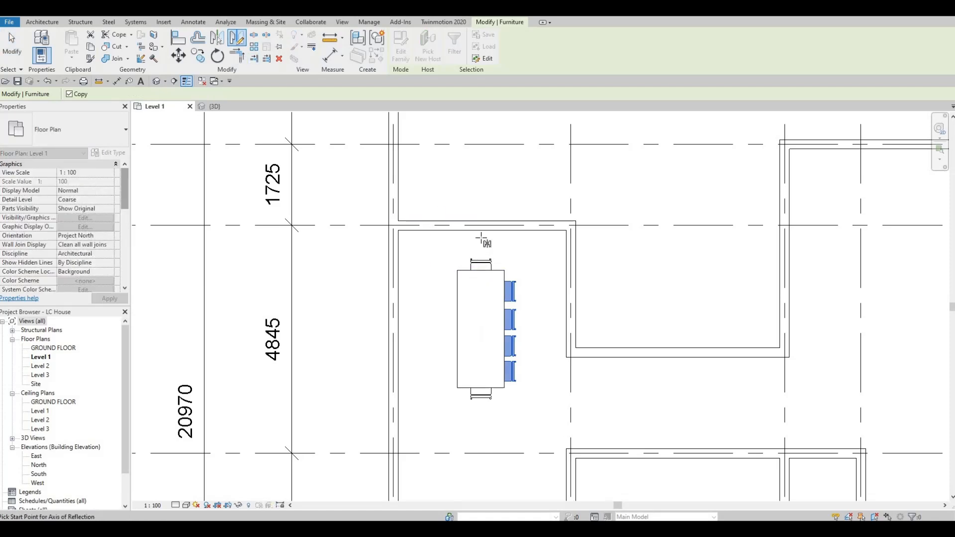
{"action": "left_click", "coordinate": [480, 271]}
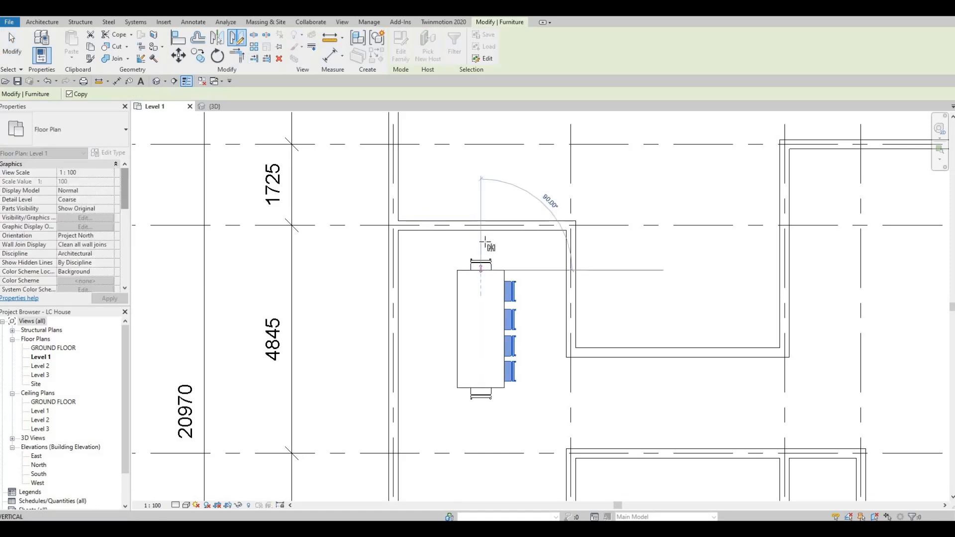
{"action": "left_click", "coordinate": [479, 242]}
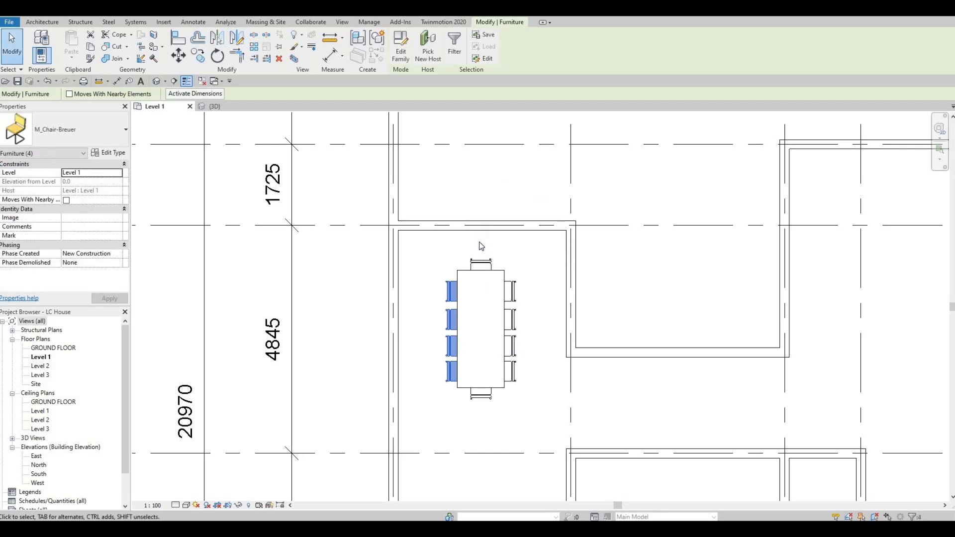
{"action": "key", "text": "Escape"}
{"action": "key", "text": "Escape"}
{"action": "key", "text": "Escape"}
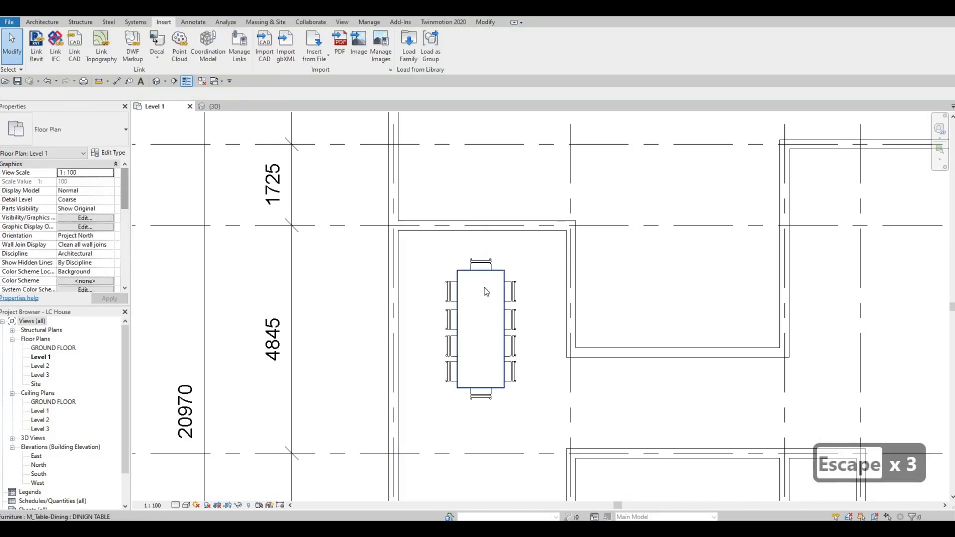
- Load the M_Sofa-Corbu family from the Seating folder
{"action": "scroll", "coordinate": [442, 239], "scroll_direction": "down", "scroll_amount": 1}
{"action": "scroll", "coordinate": [497, 256], "scroll_direction": "down", "scroll_amount": 1}
{"action": "scroll", "coordinate": [497, 259], "scroll_direction": "down", "scroll_amount": 2}
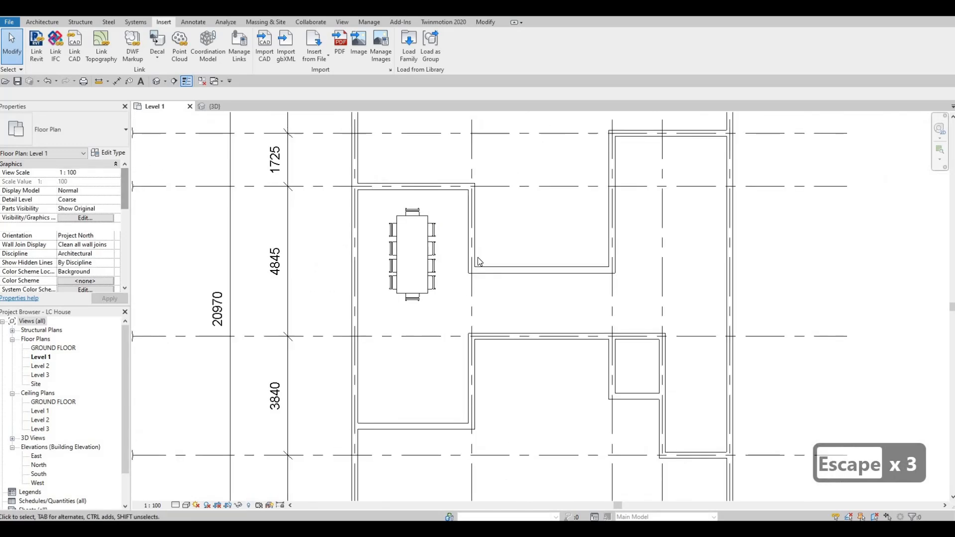
{"action": "middle_click_drag", "start_coordinate": [792, 342], "coordinate": [792, 342]}
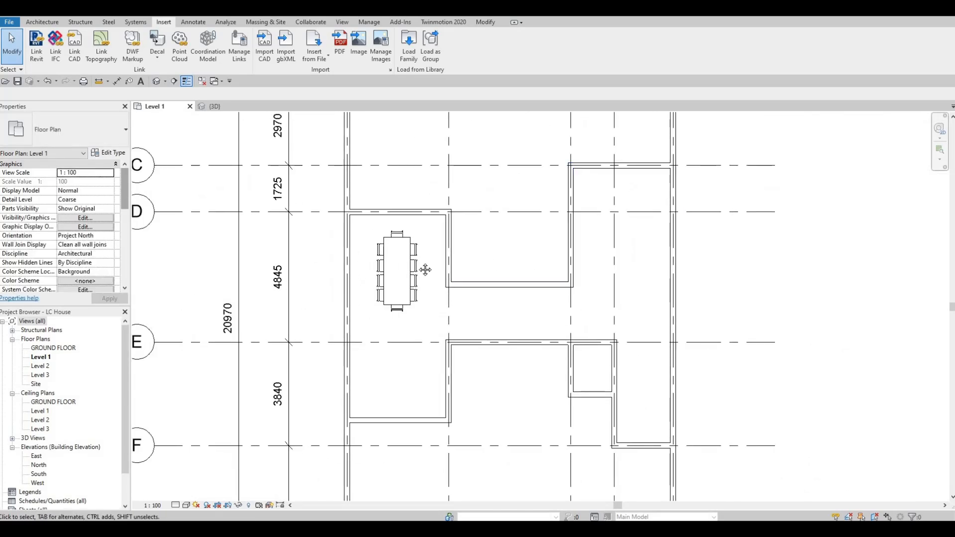
{"action": "scroll", "coordinate": [622, 336], "scroll_direction": "up", "scroll_amount": 1}
{"action": "middle_click_drag", "start_coordinate": [529, 336], "coordinate": [494, 272]}
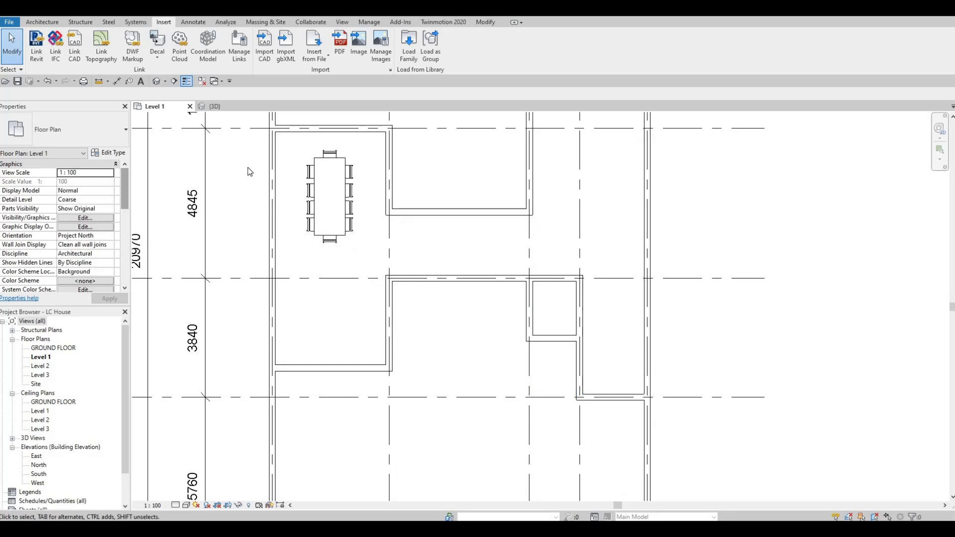
{"action": "left_click", "coordinate": [410, 60]}
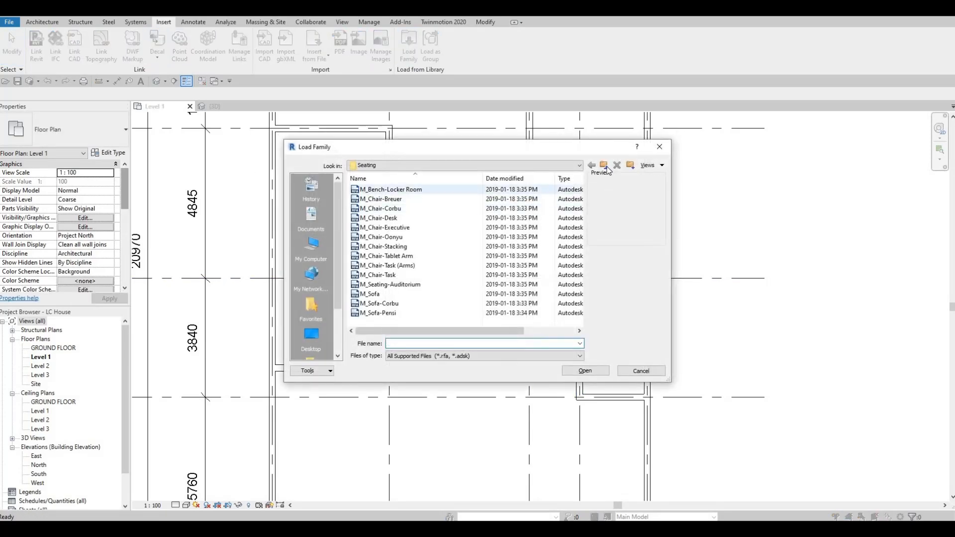
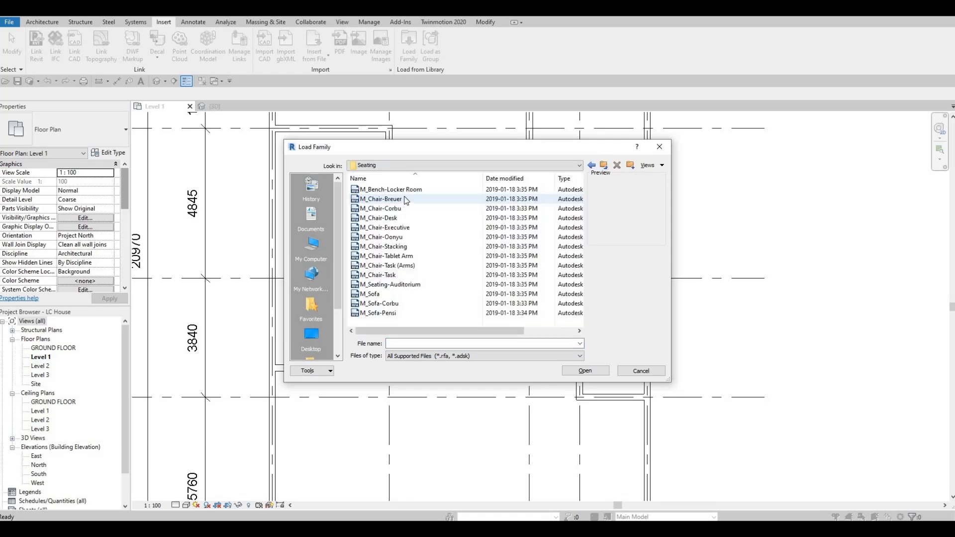
{"action": "left_click", "coordinate": [381, 293]}
{"action": "left_click", "coordinate": [382, 304]}
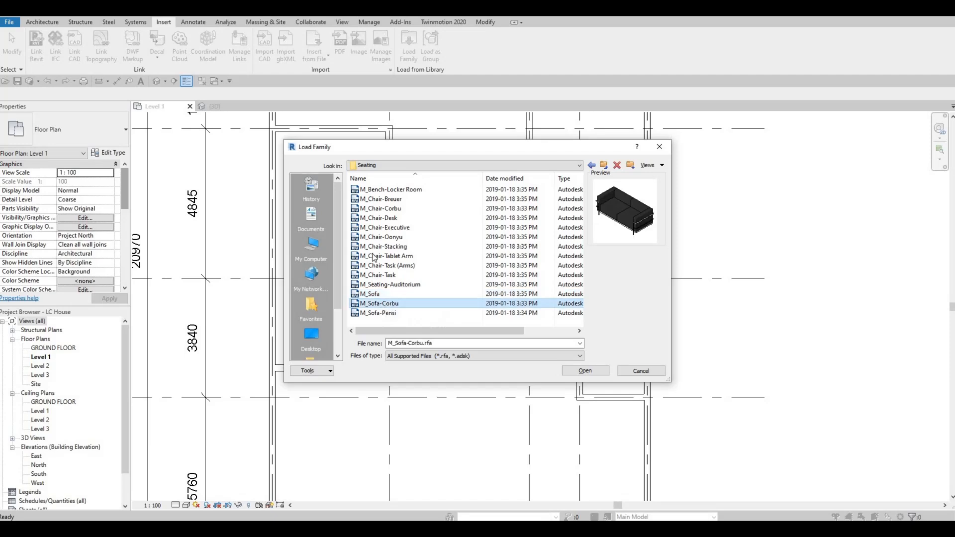
{"action": "left_click", "coordinate": [584, 370]}
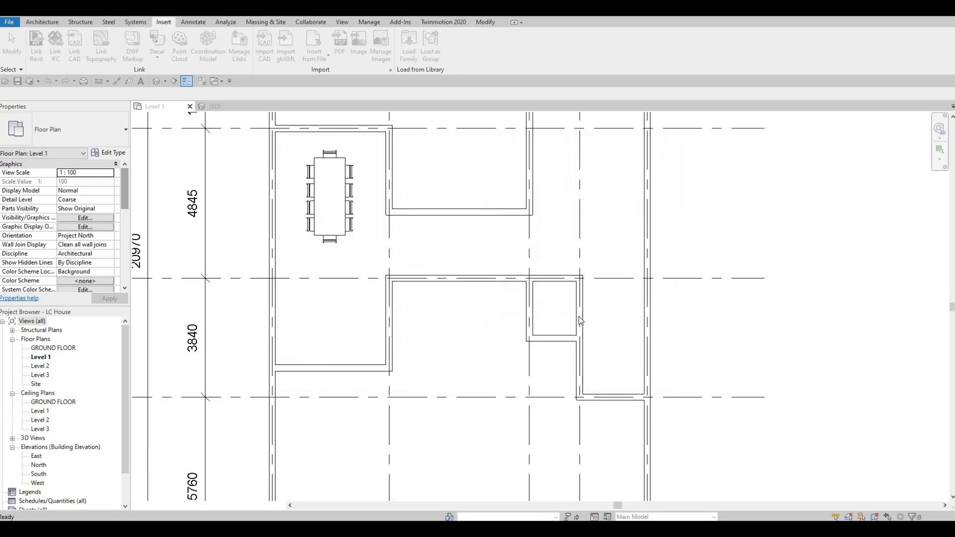
- Place one M_Sofa-Corbu sofa, rotated vertically, against the right face of the vertical wall below grid line C
{"action": "key", "text": "c"}
{"action": "key", "text": "m"}
{"action": "middle_click_drag", "start_coordinate": [575, 213], "coordinate": [534, 393]}
{"action": "key", "text": "space"}
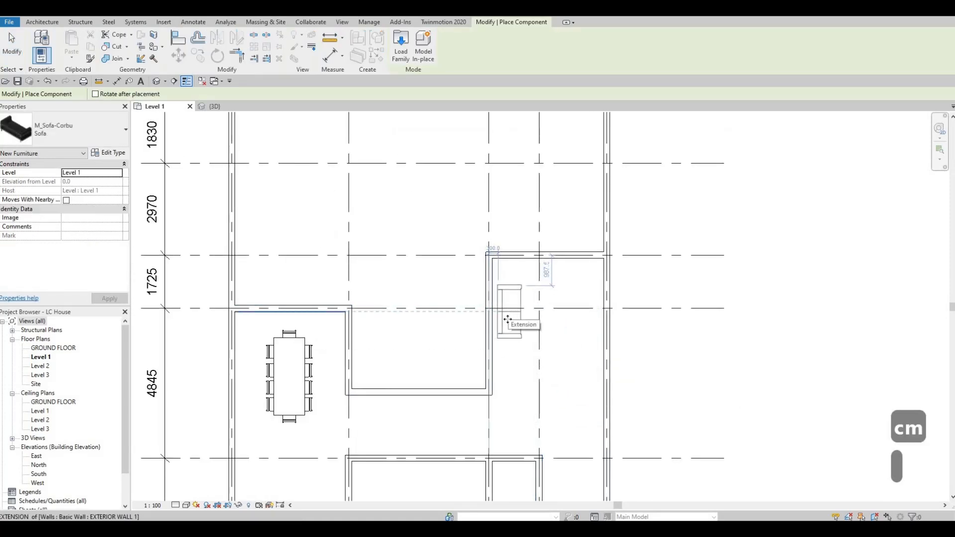
{"action": "left_click", "coordinate": [508, 319]}
{"action": "key", "text": "Escape"}
{"action": "key", "text": "Escape"}
{"action": "key", "text": "Escape"}
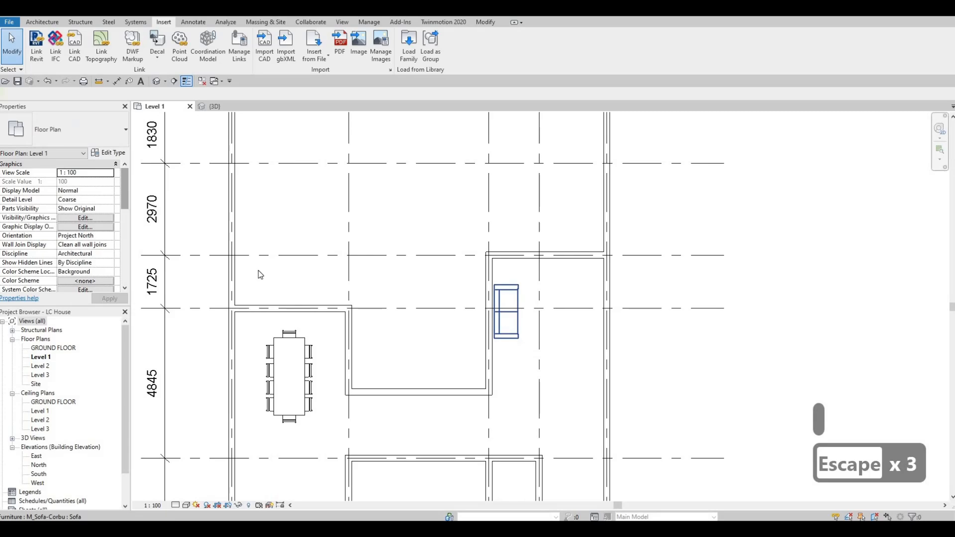
- Duplicate the placed sofa's type under the name Sofa 2
{"action": "left_click", "coordinate": [507, 315]}
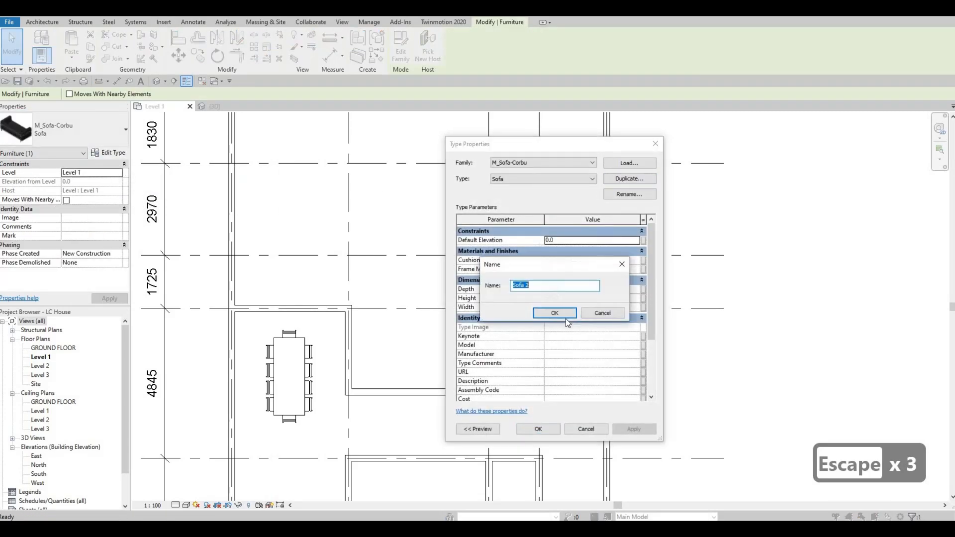
{"action": "left_click", "coordinate": [567, 313]}
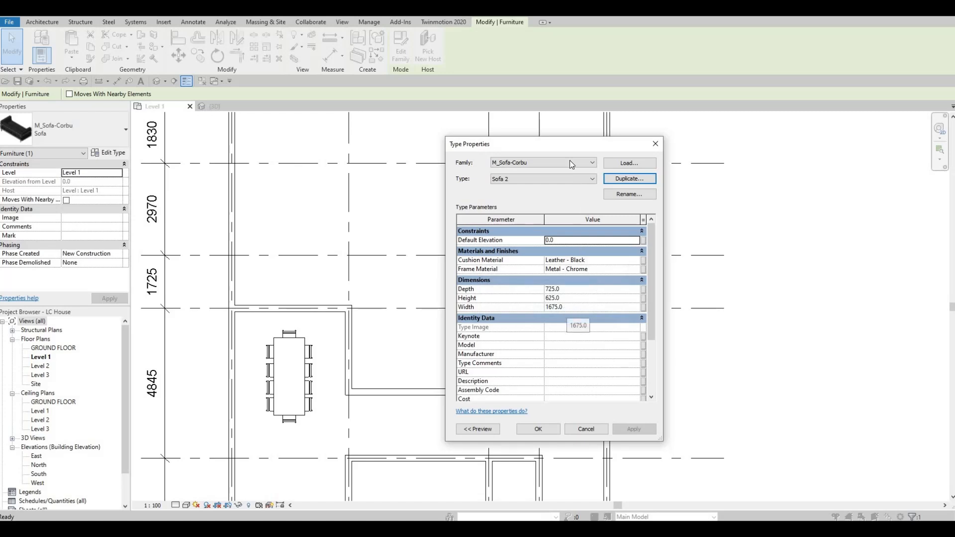
{"action": "left_click_drag", "start_coordinate": [568, 147], "coordinate": [746, 154]}
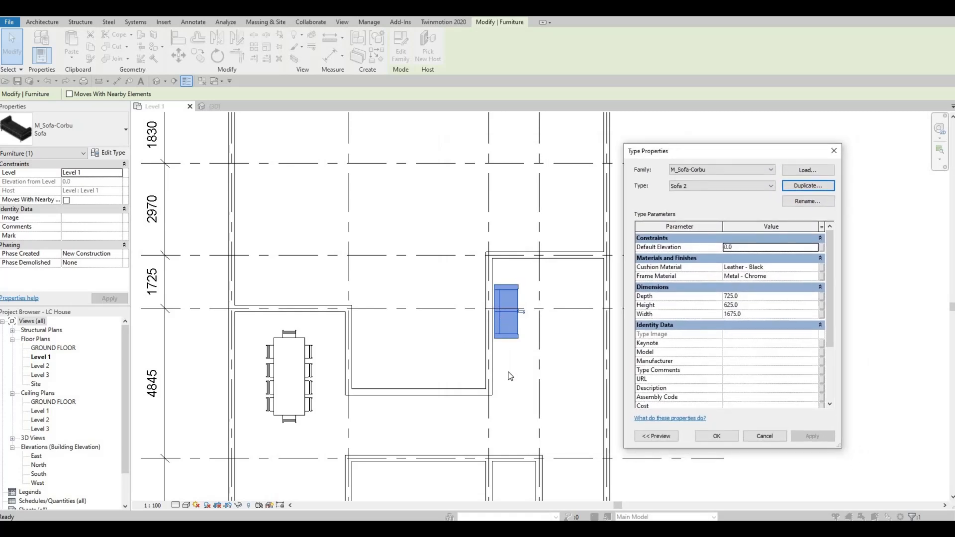
- Set the Sofa 2 type's width to 2500 and depth to 800, and apply it to the sofa
{"action": "left_click", "coordinate": [757, 315]}
{"action": "type", "text": "2500"}
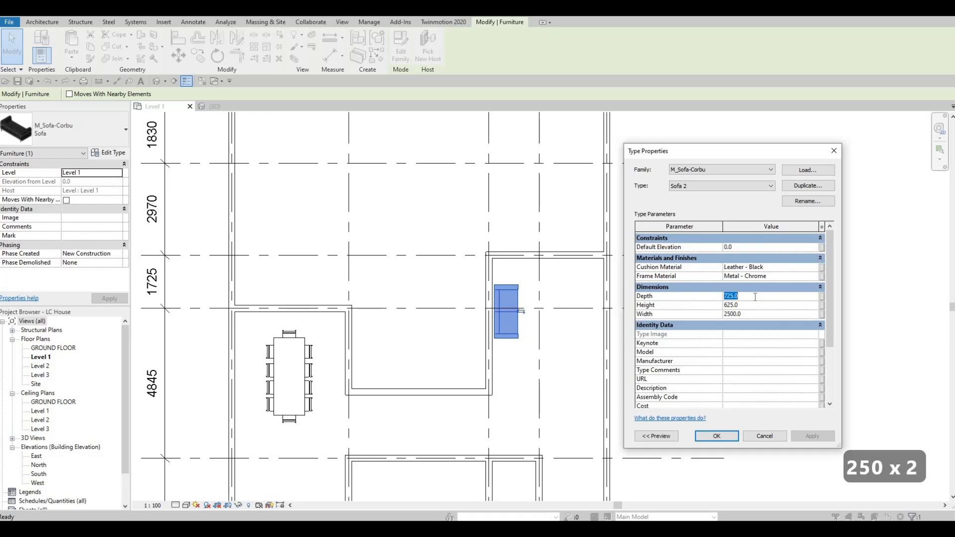
{"action": "type", "text": "800"}
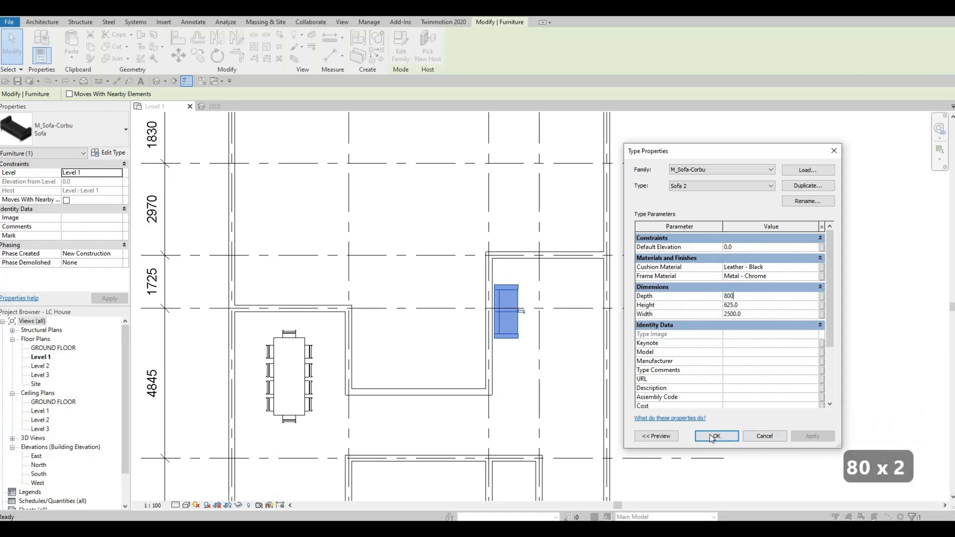
{"action": "left_click", "coordinate": [712, 437]}
{"action": "key", "text": "Escape"}
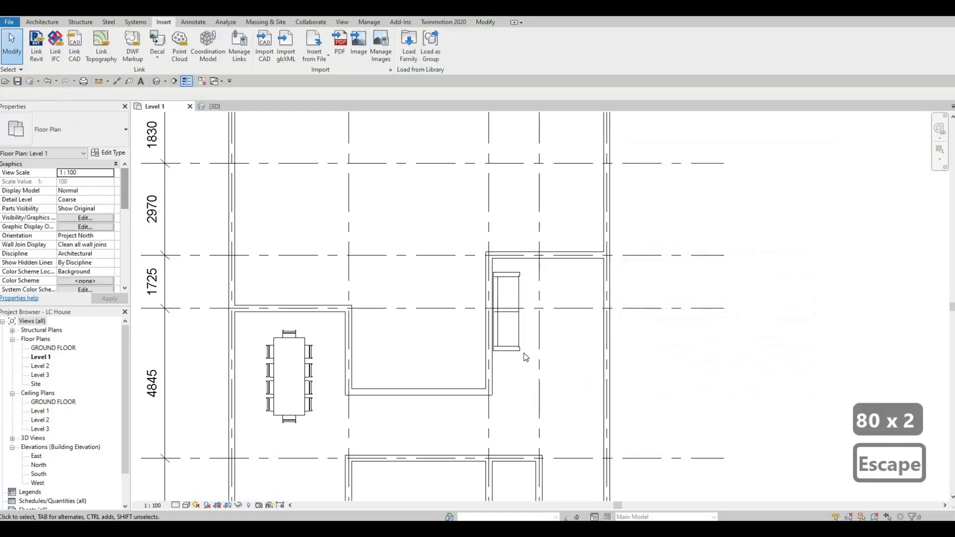
{"action": "key", "text": "Escape"}
- Nudge the sofa downward along the wall, keeping its back against the wall face
{"action": "left_click", "coordinate": [520, 351]}
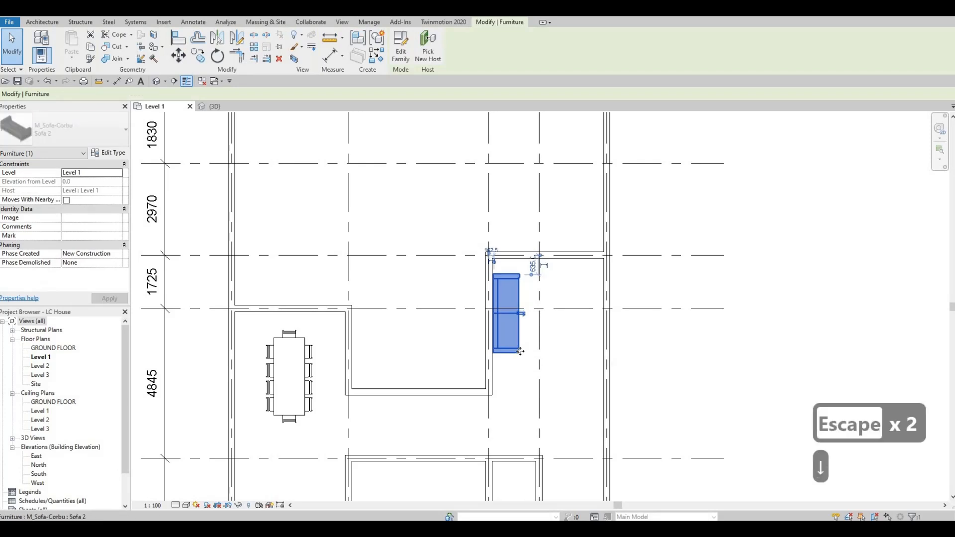
{"action": "key", "text": "Down"}
{"action": "key", "text": "Down"}
{"action": "key", "text": "Right"}
{"action": "key", "text": "Right"}
{"action": "key", "text": "Down"}
{"action": "key", "text": "Right"}
{"action": "key", "text": "Down"}
{"action": "key", "text": "Down"}
{"action": "key", "text": "Left"}
{"action": "key", "text": "Left"}
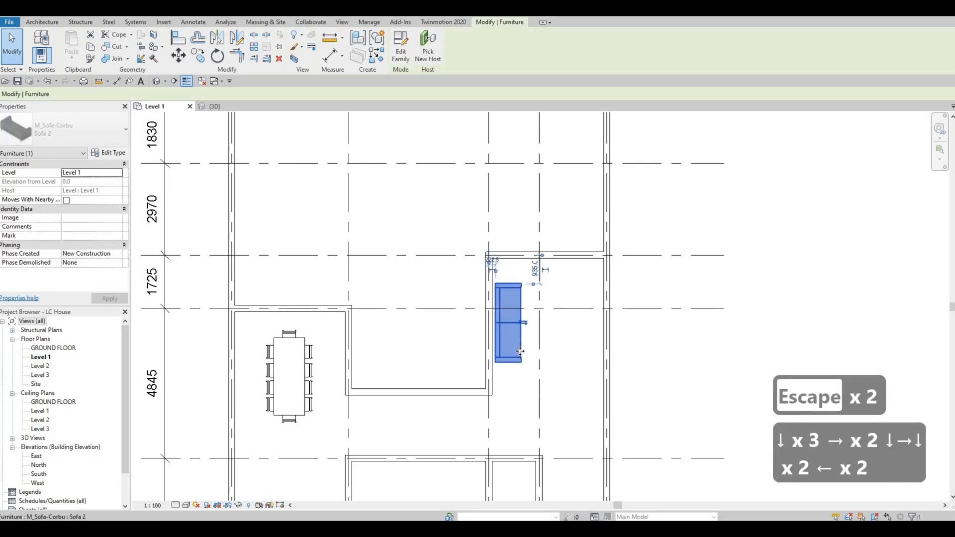
{"action": "key", "text": "Down"}
{"action": "key", "text": "Left"}
{"action": "key", "text": "Right"}
{"action": "key", "text": "Left"}
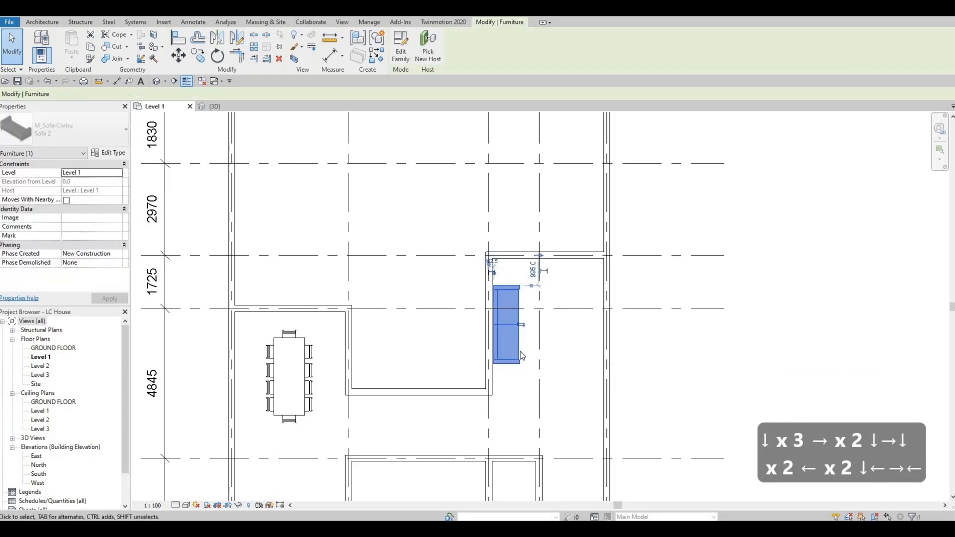
{"action": "key", "text": "Escape"}
{"action": "key", "text": "Escape"}
{"action": "key", "text": "Escape"}
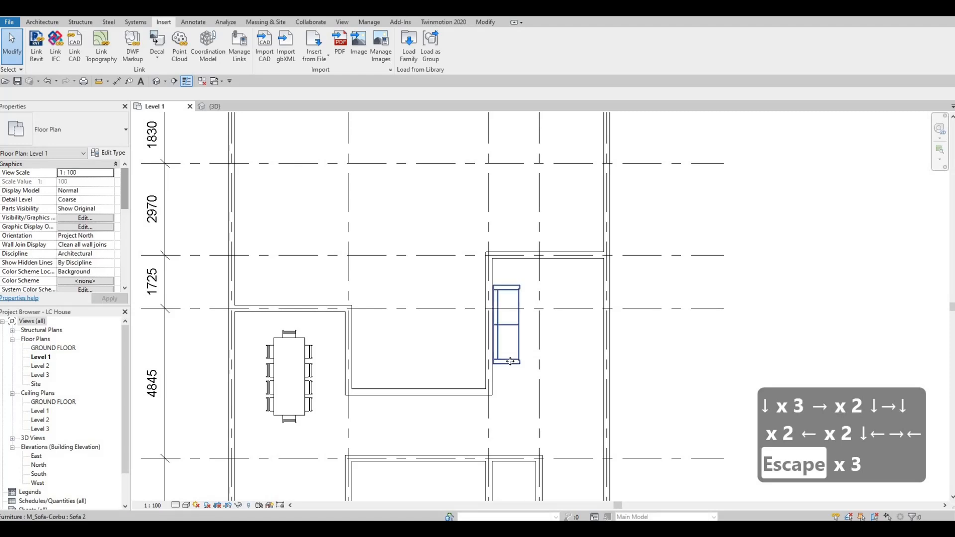
{"action": "left_click", "coordinate": [509, 361]}
{"action": "key", "text": "Down"}
{"action": "key", "text": "Escape"}
{"action": "key", "text": "Escape"}
{"action": "key", "text": "Escape"}
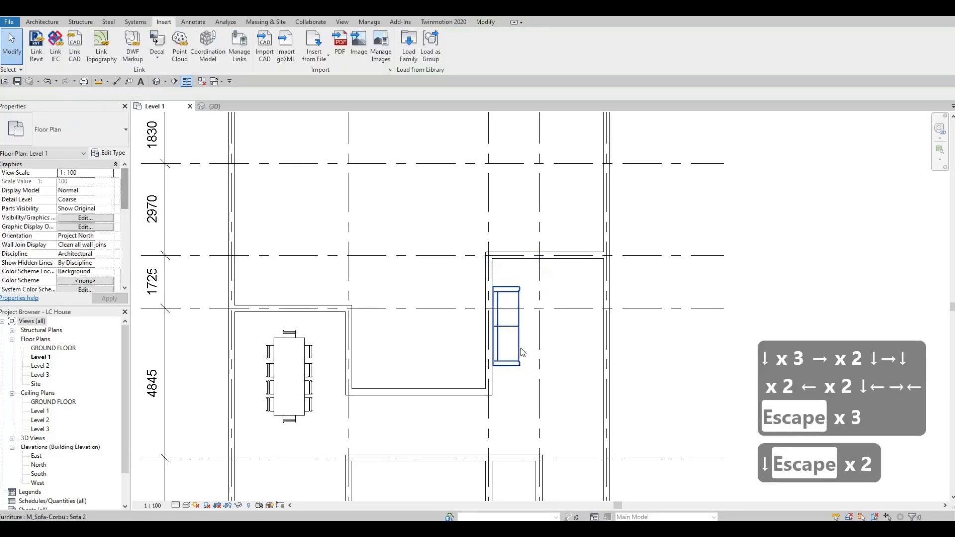
{"action": "scroll", "coordinate": [567, 292], "scroll_direction": "down", "scroll_amount": 3}
{"action": "middle_click_drag", "start_coordinate": [544, 323], "coordinate": [570, 264]}
{"action": "middle_click_drag", "start_coordinate": [563, 299], "coordinate": [567, 286]}
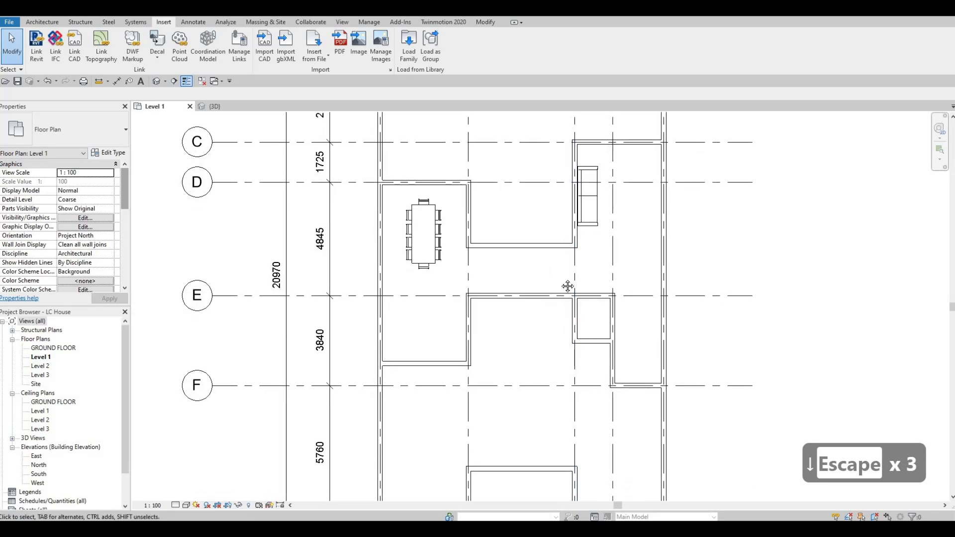
{"action": "middle_click_drag", "start_coordinate": [496, 287], "coordinate": [398, 270]}
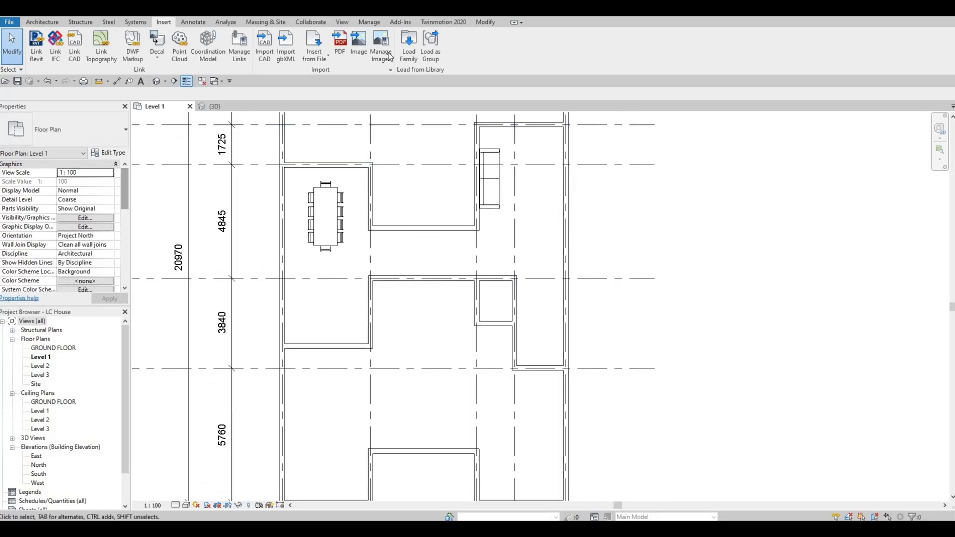
- Load the M_Toilet-Domestic-2D family from the library's Plumbing, Architectural, Fixtures, Water Closets folder
{"action": "left_click", "coordinate": [409, 50]}
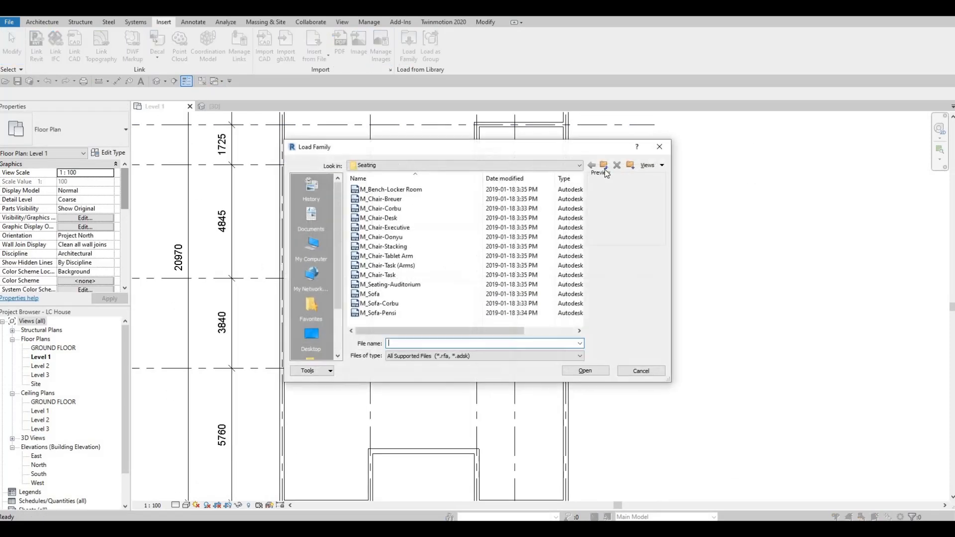
{"action": "left_click", "coordinate": [604, 168]}
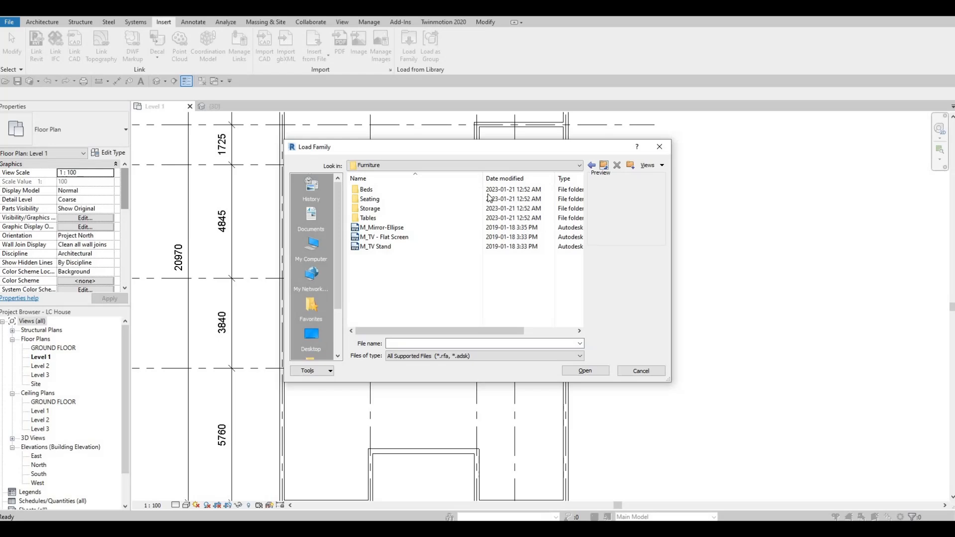
{"action": "left_click", "coordinate": [604, 166]}
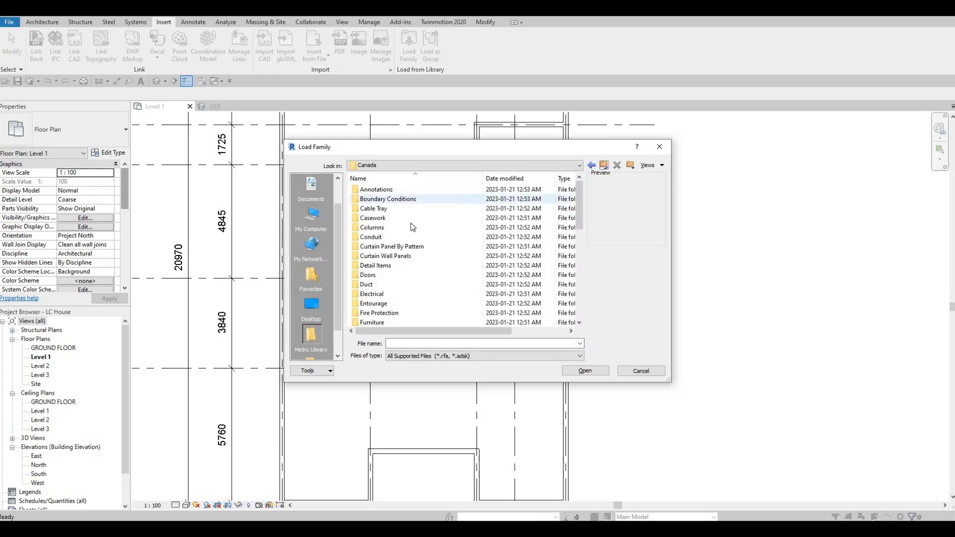
{"action": "scroll", "coordinate": [403, 232], "scroll_direction": "down", "scroll_amount": 1}
{"action": "scroll", "coordinate": [392, 271], "scroll_direction": "down", "scroll_amount": 3}
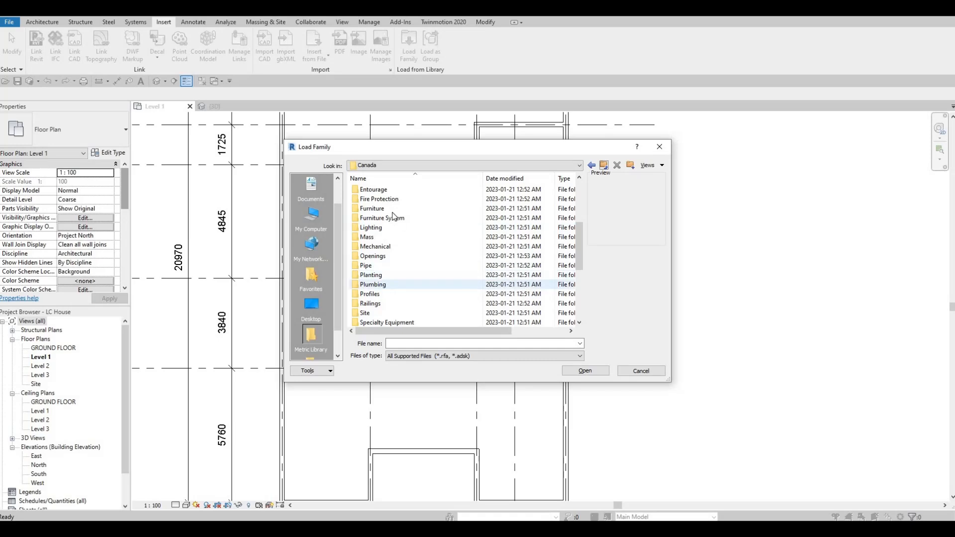
{"action": "double_click", "coordinate": [383, 191]}
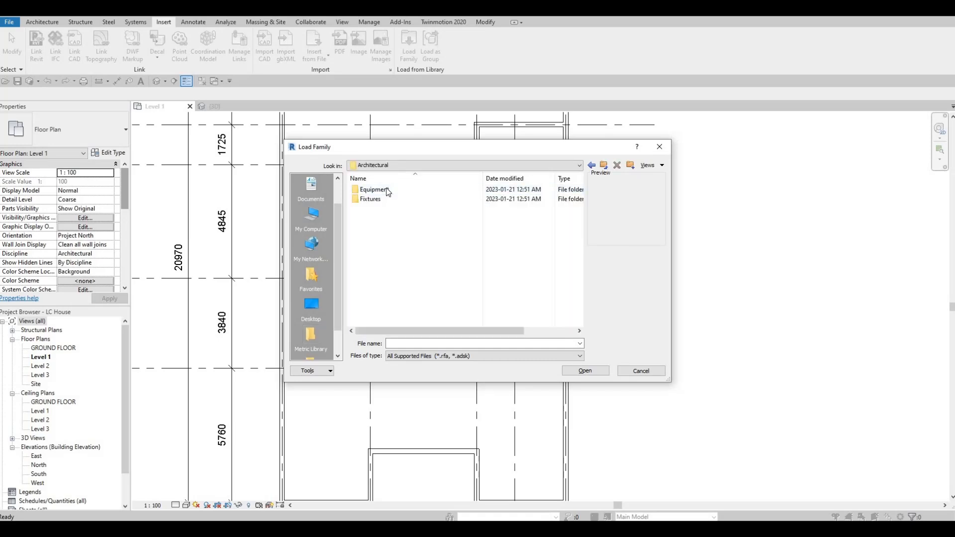
{"action": "double_click", "coordinate": [369, 201]}
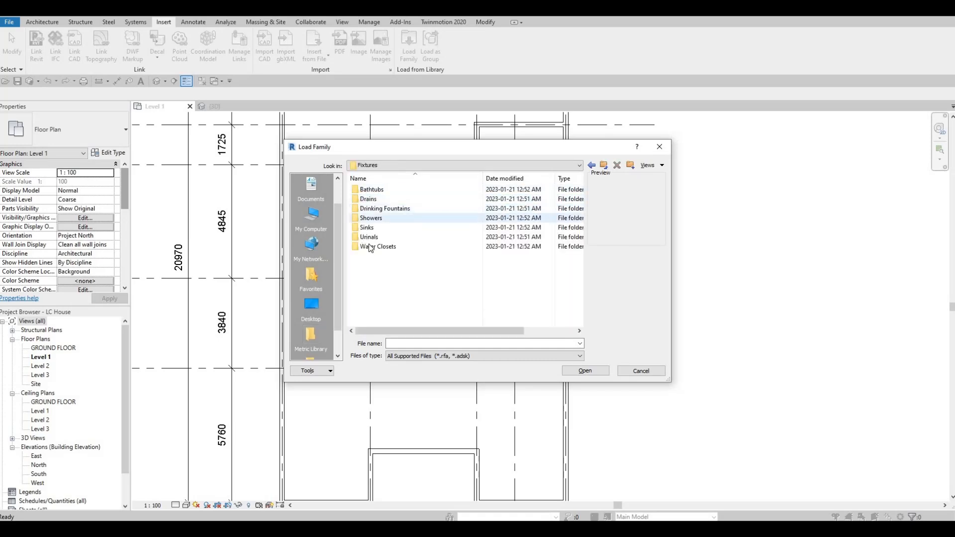
{"action": "double_click", "coordinate": [386, 245]}
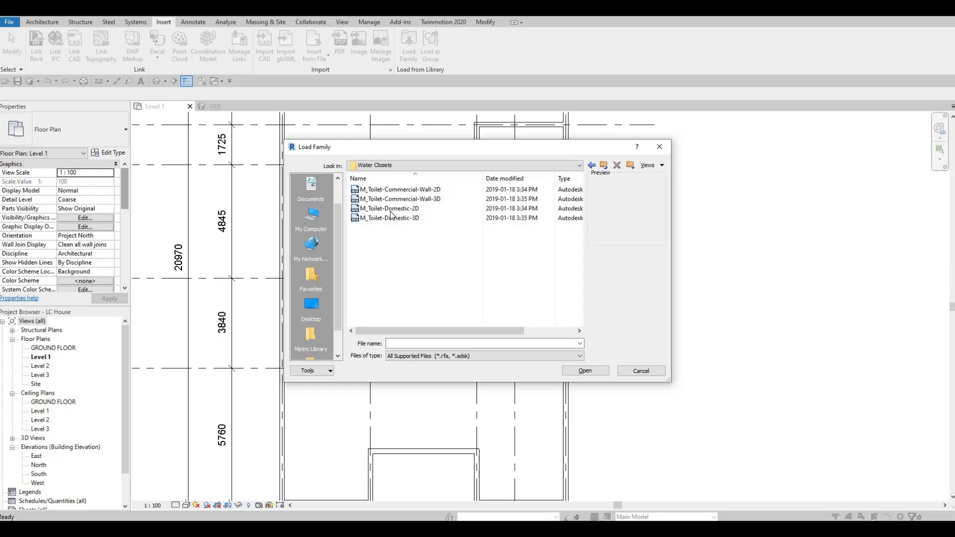
{"action": "left_click", "coordinate": [390, 190]}
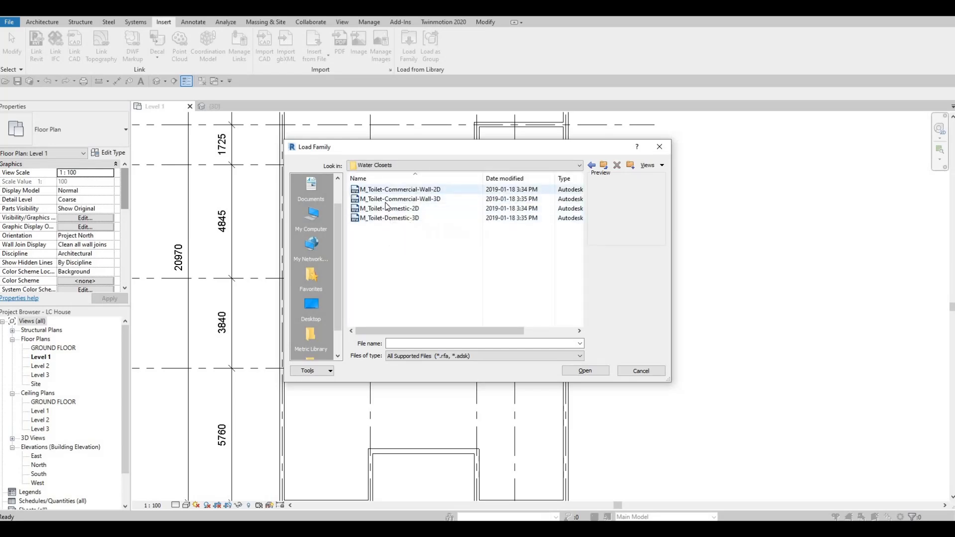
{"action": "left_click", "coordinate": [382, 210]}
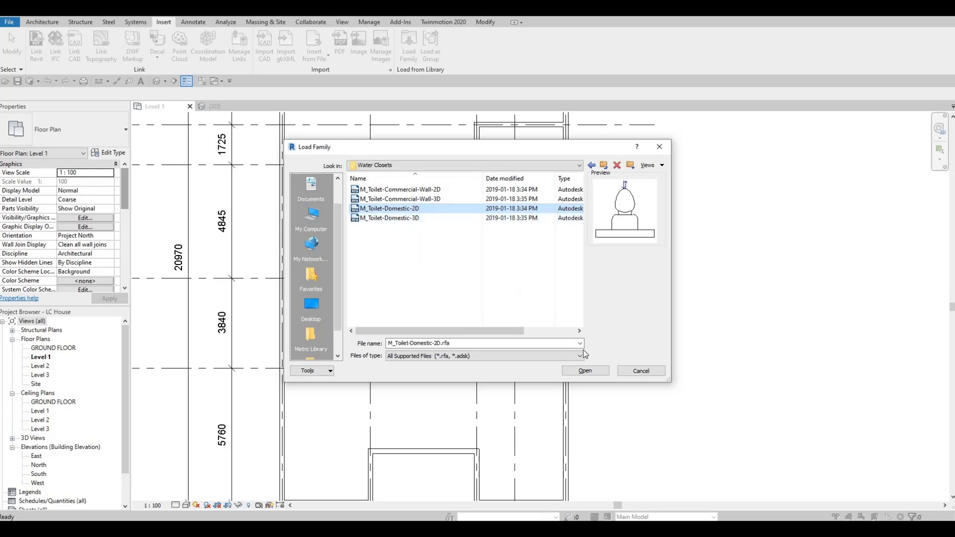
{"action": "left_click", "coordinate": [584, 371]}
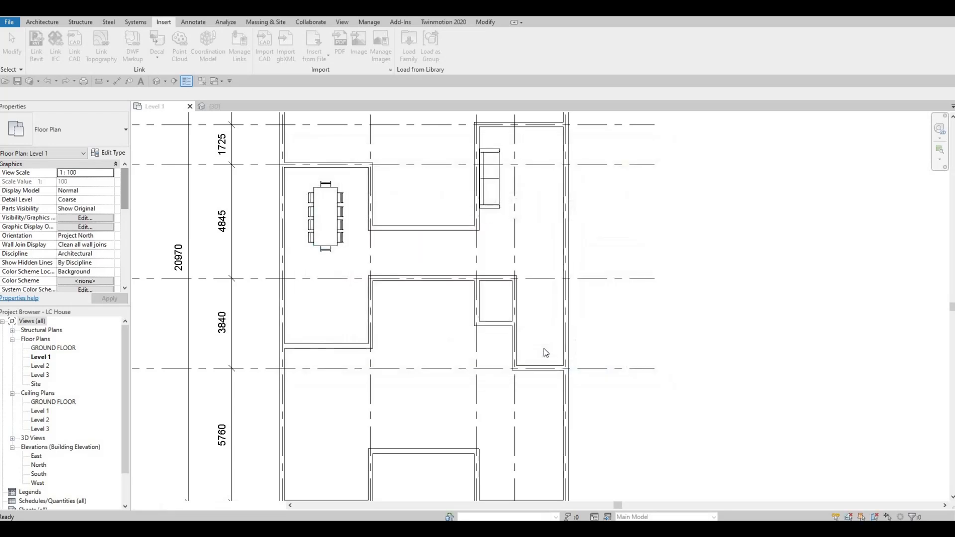
- Place one M_Toilet-Domestic-2D against the inside face of the small room's lower wall, facing up into the room
{"action": "key", "text": "c"}
{"action": "key", "text": "m"}
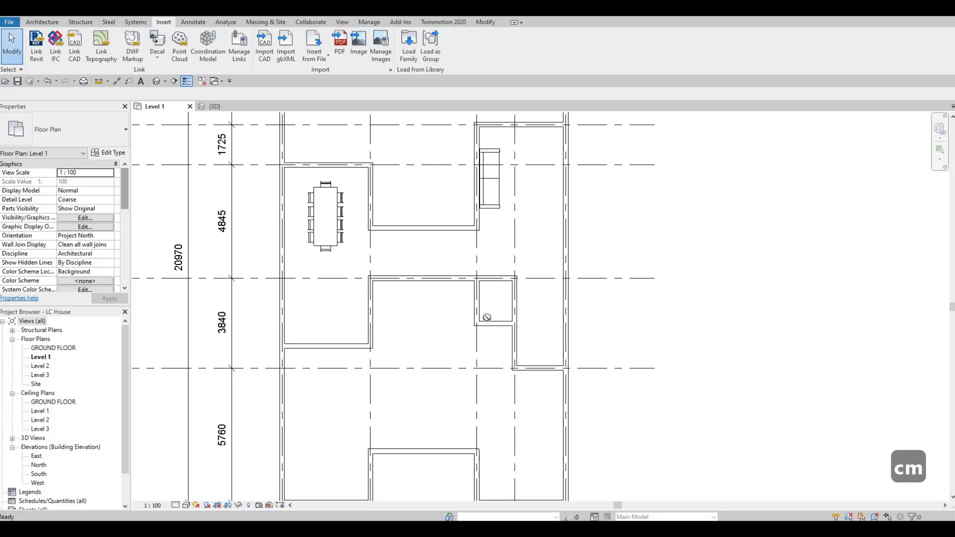
{"action": "scroll", "coordinate": [493, 319], "scroll_direction": "up", "scroll_amount": 1}
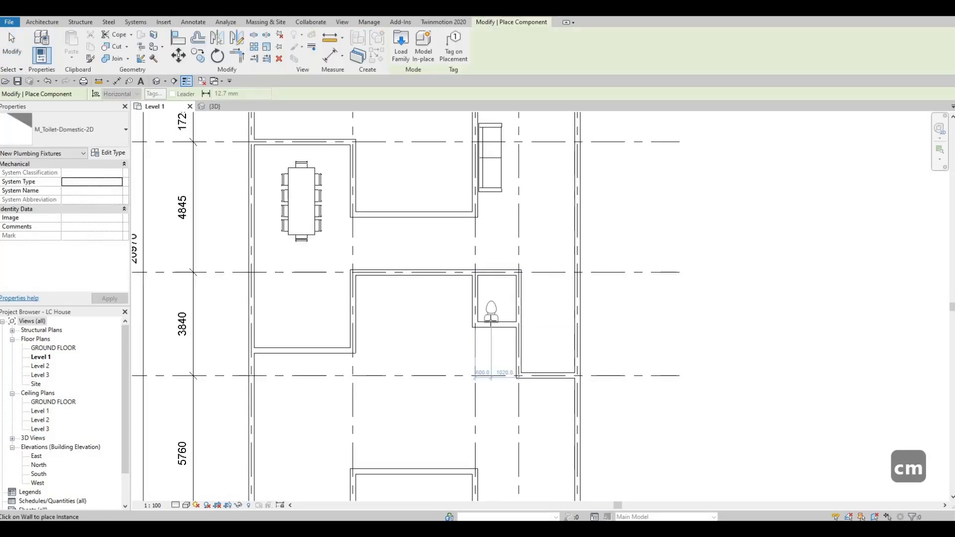
{"action": "left_click", "coordinate": [490, 321]}
{"action": "key", "text": "Escape"}
{"action": "key", "text": "Escape"}
{"action": "key", "text": "Escape"}
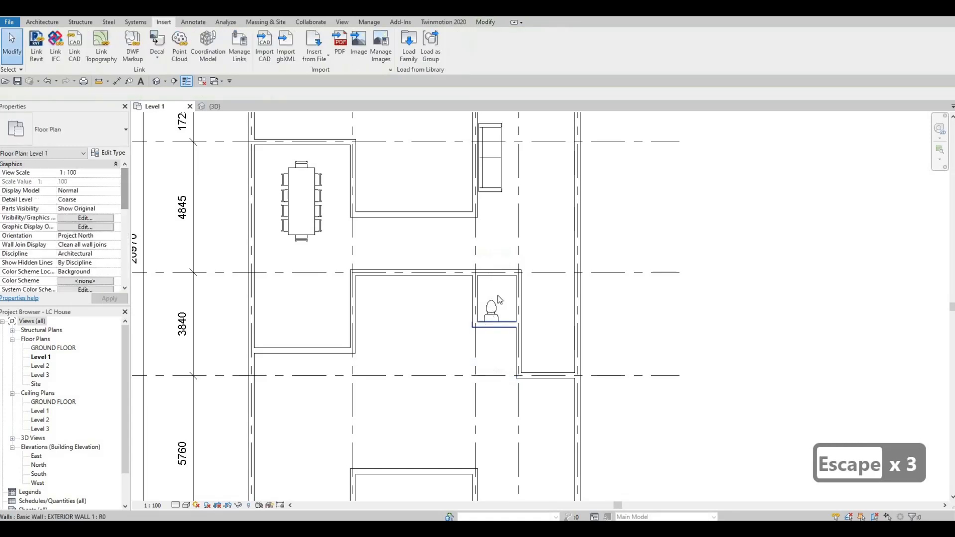
- Nudge the toilet slightly to the left along the small room's lower wall
{"action": "scroll", "coordinate": [495, 303], "scroll_direction": "up", "scroll_amount": 2}
{"action": "left_click", "coordinate": [499, 295]}
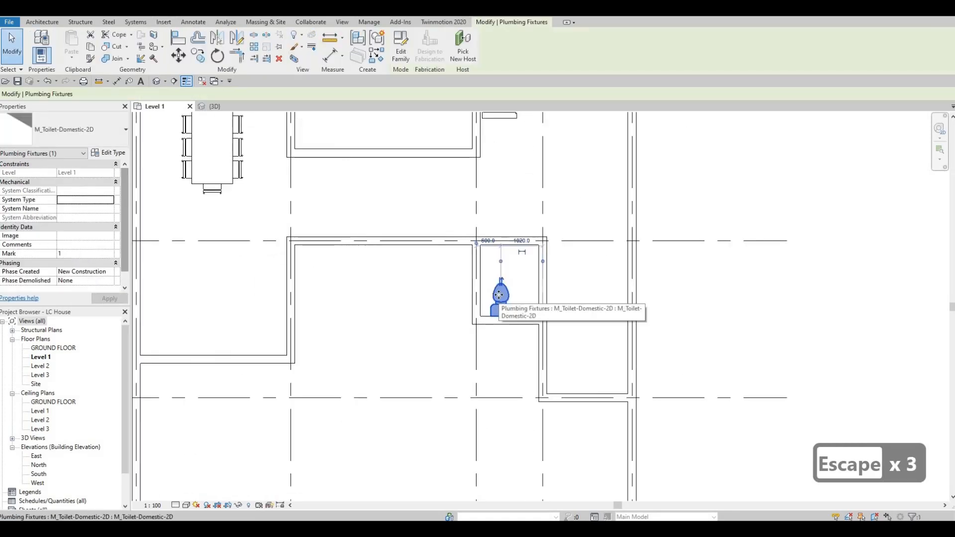
{"action": "key", "text": "Escape"}
{"action": "key", "text": "Escape"}
{"action": "key", "text": "Escape"}
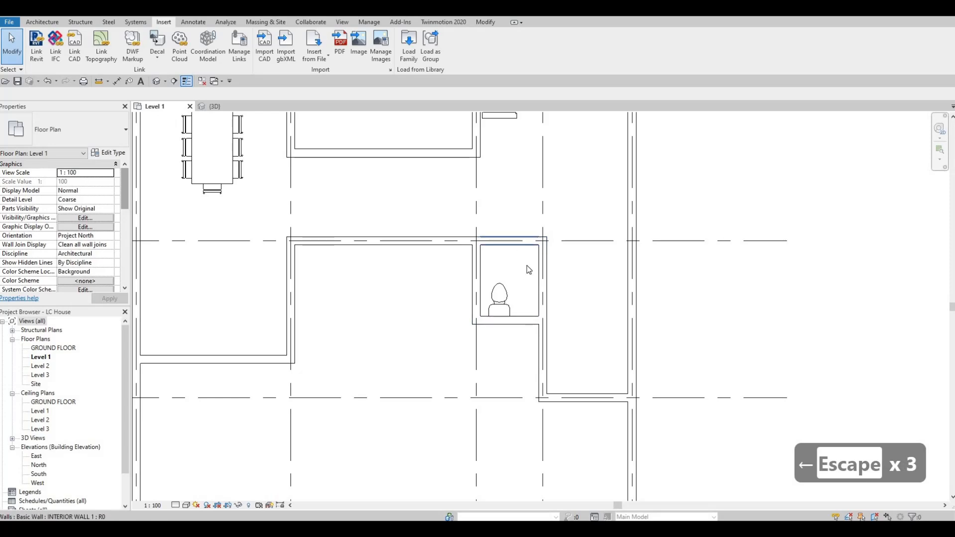
- Browse the loadable plumbing fixture families to the Sinks folder
{"action": "scroll", "coordinate": [517, 254], "scroll_direction": "up", "scroll_amount": 2}
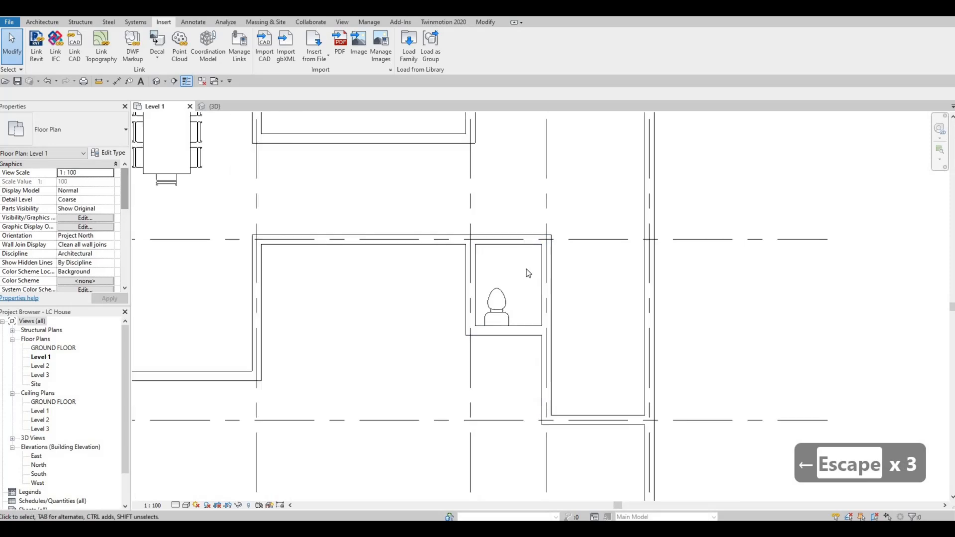
{"action": "scroll", "coordinate": [562, 265], "scroll_direction": "up", "scroll_amount": 1}
{"action": "middle_click_drag", "start_coordinate": [560, 261], "coordinate": [569, 255]}
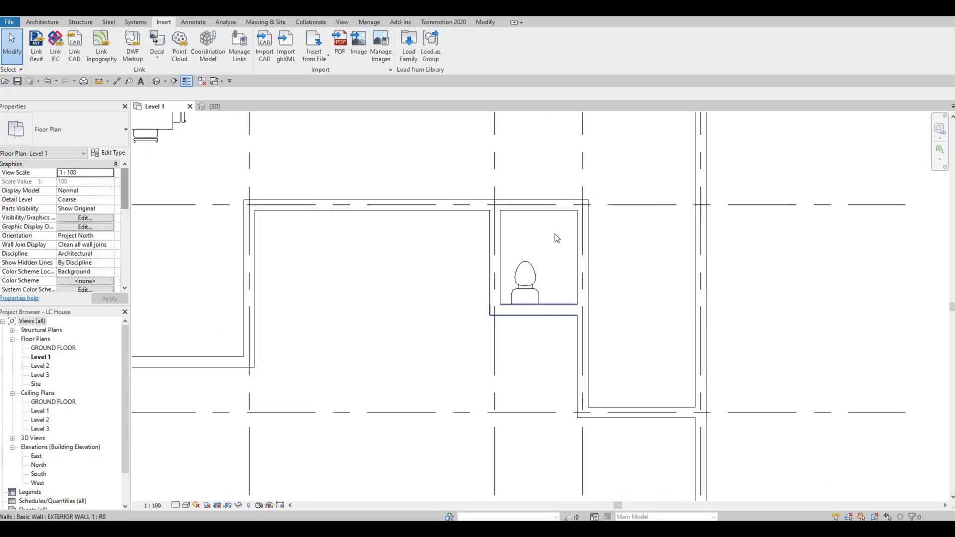
{"action": "left_click", "coordinate": [415, 58]}
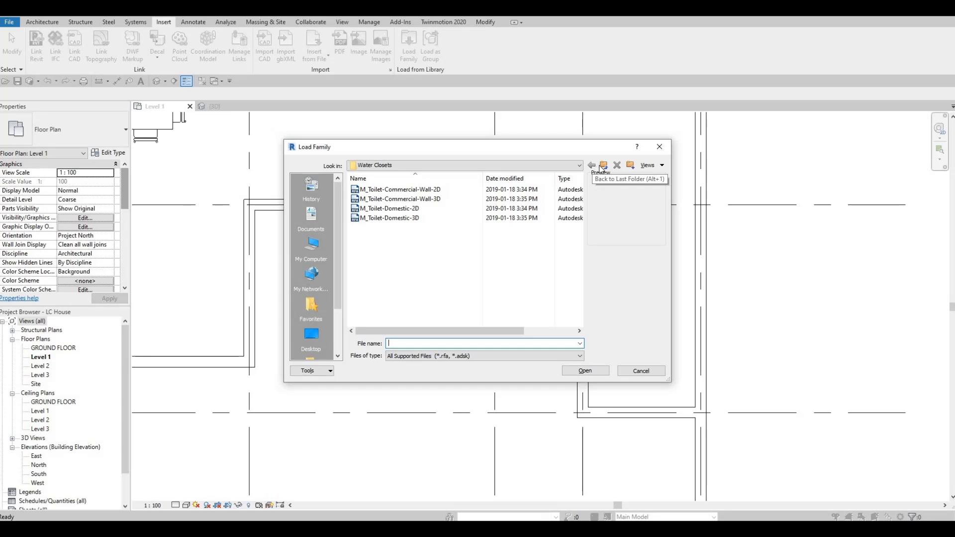
{"action": "left_click", "coordinate": [601, 167]}
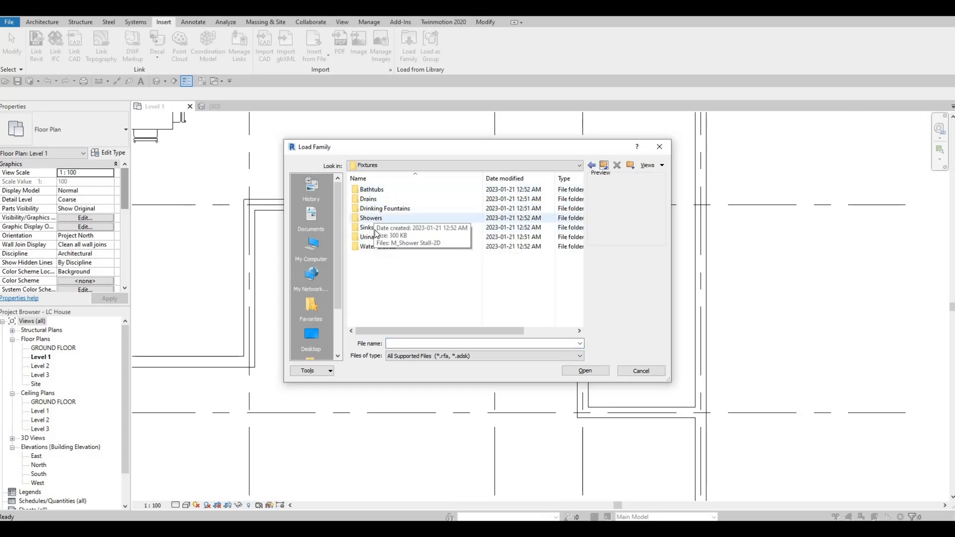
{"action": "double_click", "coordinate": [374, 229]}
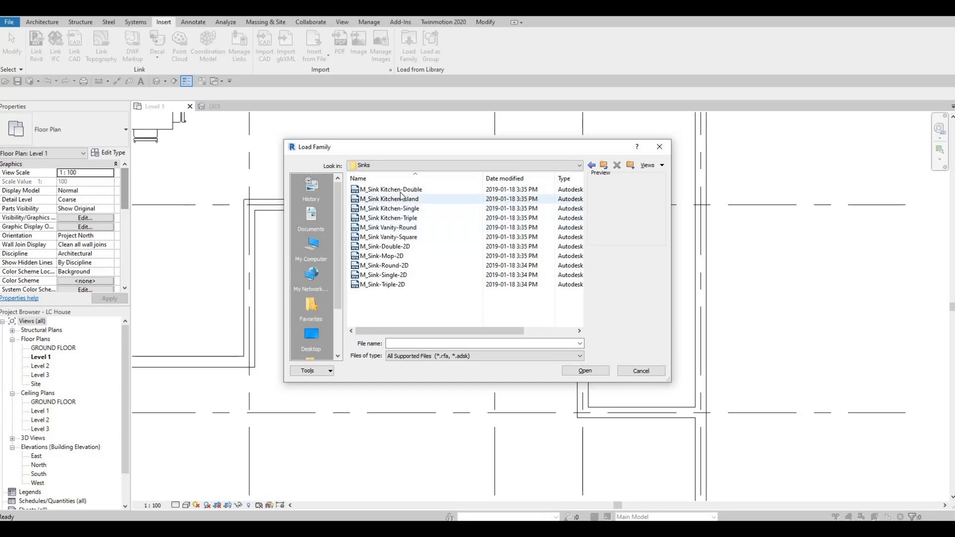
- Compare the previews of the kitchen, vanity and 2D sink families and load M_Sink Vanity-Round
{"action": "left_click", "coordinate": [401, 198]}
{"action": "left_click", "coordinate": [401, 190]}
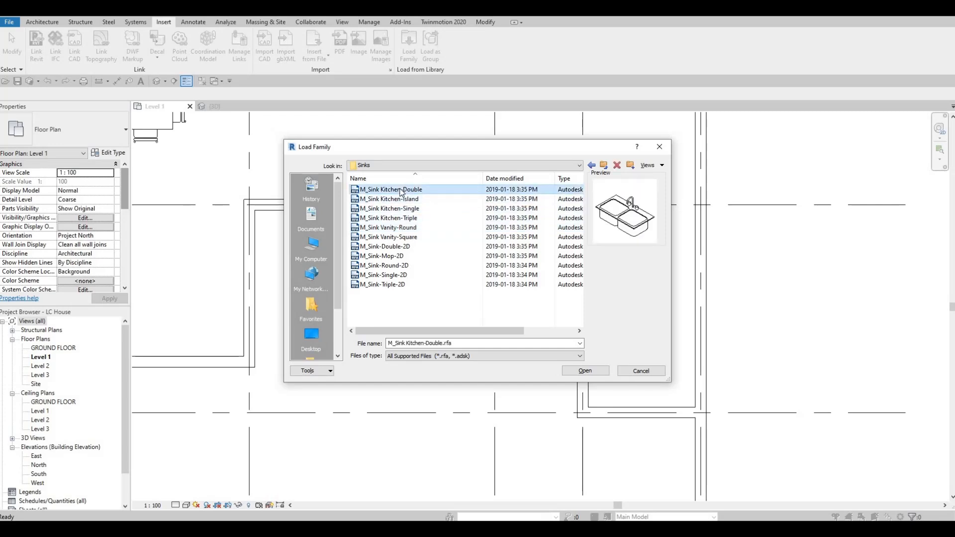
{"action": "key", "text": "Down"}
{"action": "key", "text": "Down"}
{"action": "key", "text": "Down"}
{"action": "key", "text": "Down"}
{"action": "key", "text": "Down"}
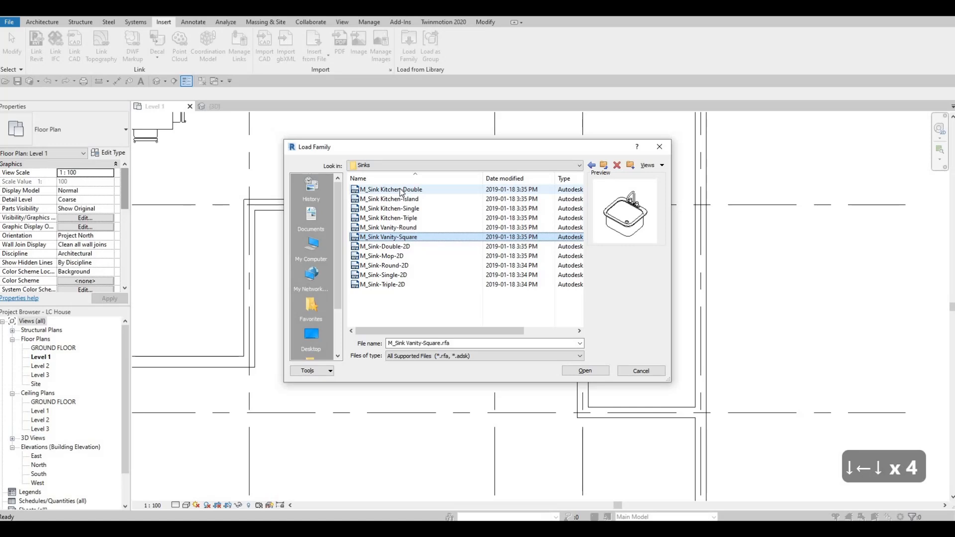
{"action": "key", "text": "Up"}
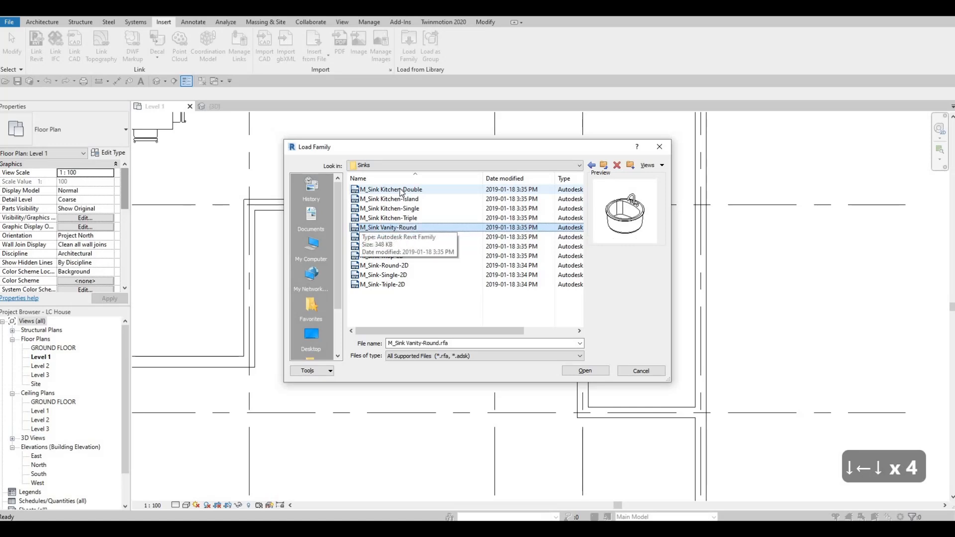
{"action": "key", "text": "Down"}
{"action": "key", "text": "Down"}
{"action": "key", "text": "Down"}
{"action": "key", "text": "Up"}
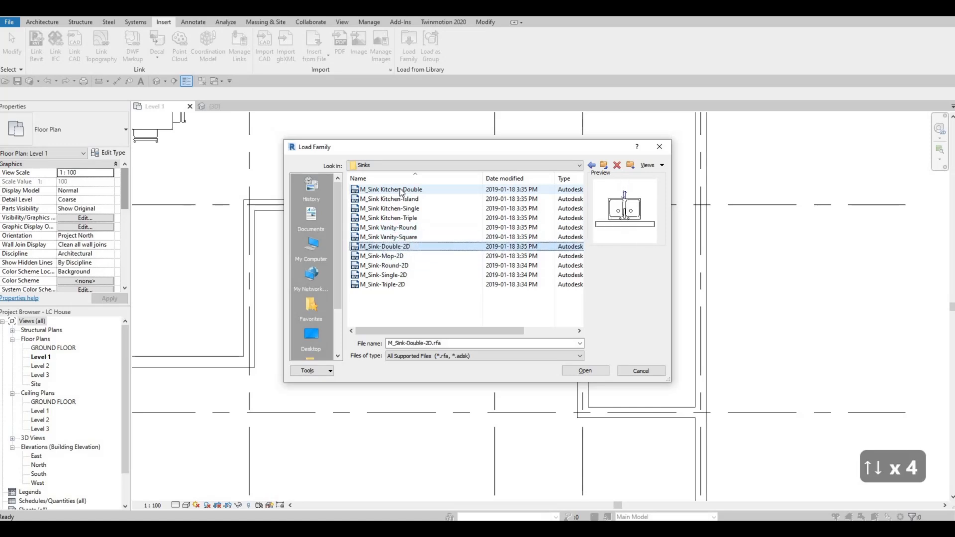
{"action": "key", "text": "Up"}
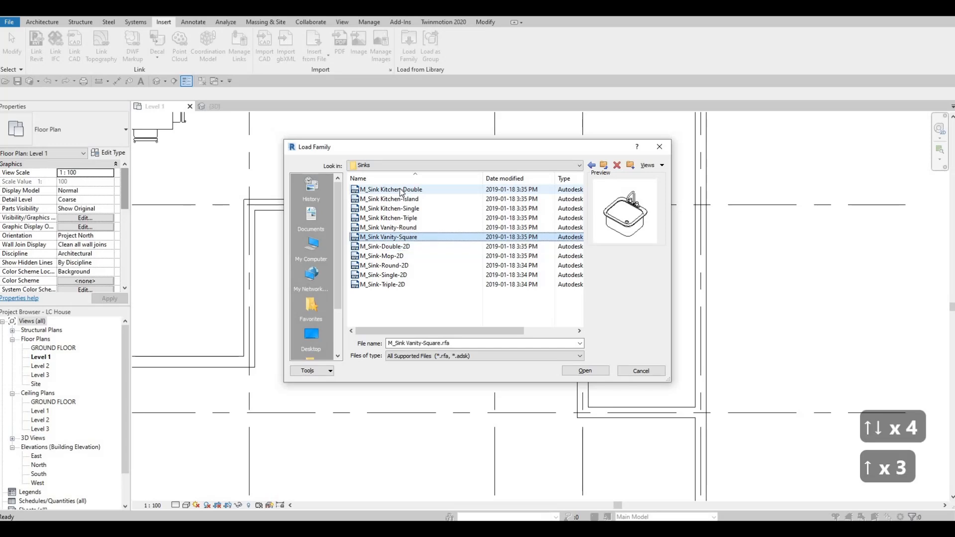
{"action": "key", "text": "Up"}
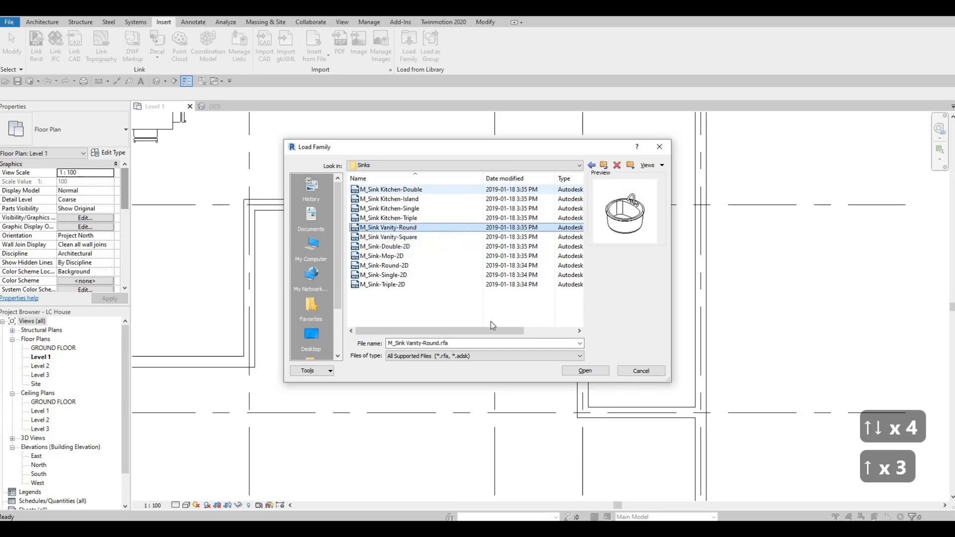
{"action": "left_click", "coordinate": [585, 371]}
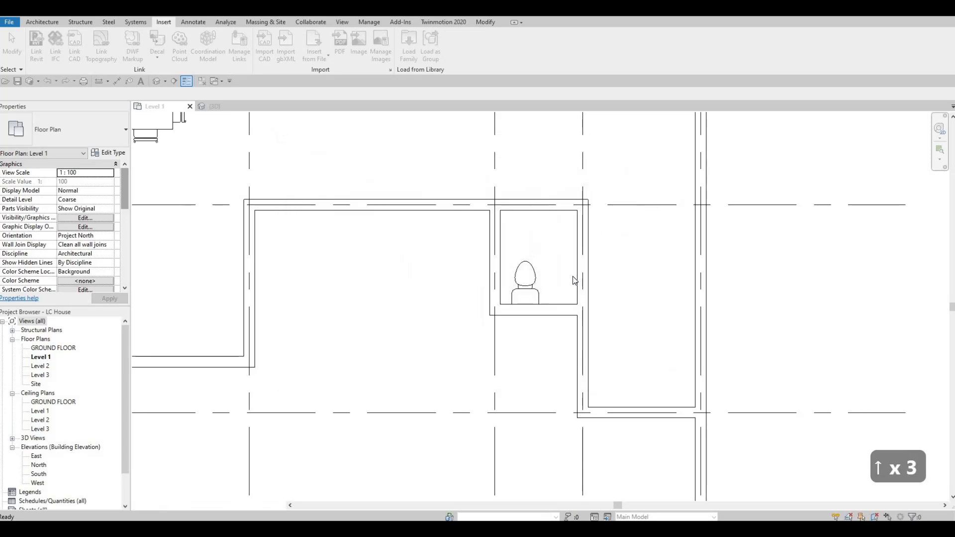
- Place one 482 x 482mm M_Sink Vanity-Round beside the small room's right wall above the toilet, rotated with its faucet toward that wall
{"action": "key", "text": "c"}
{"action": "key", "text": "m"}
{"action": "key", "text": "space"}
{"action": "key", "text": "space"}
{"action": "key", "text": "space"}
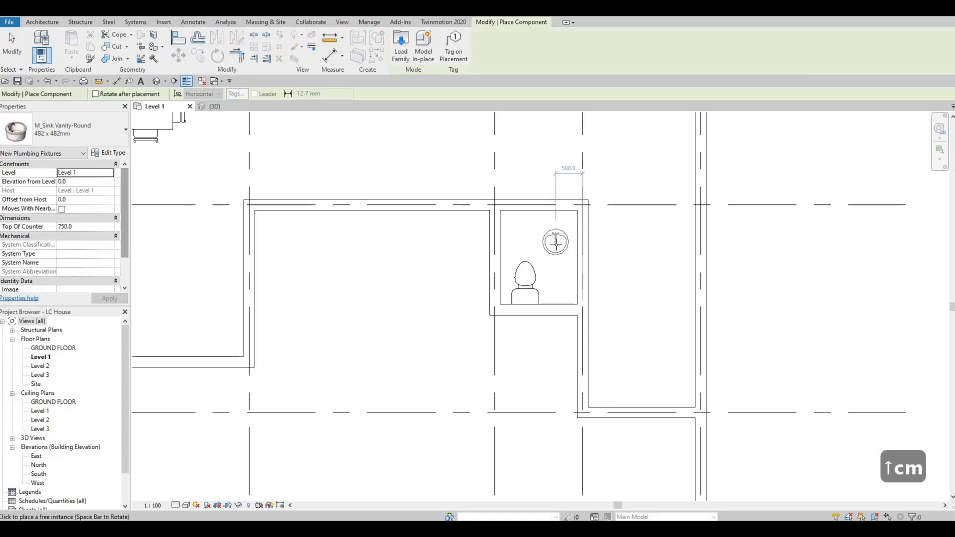
{"action": "scroll", "coordinate": [556, 239], "scroll_direction": "up", "scroll_amount": 1}
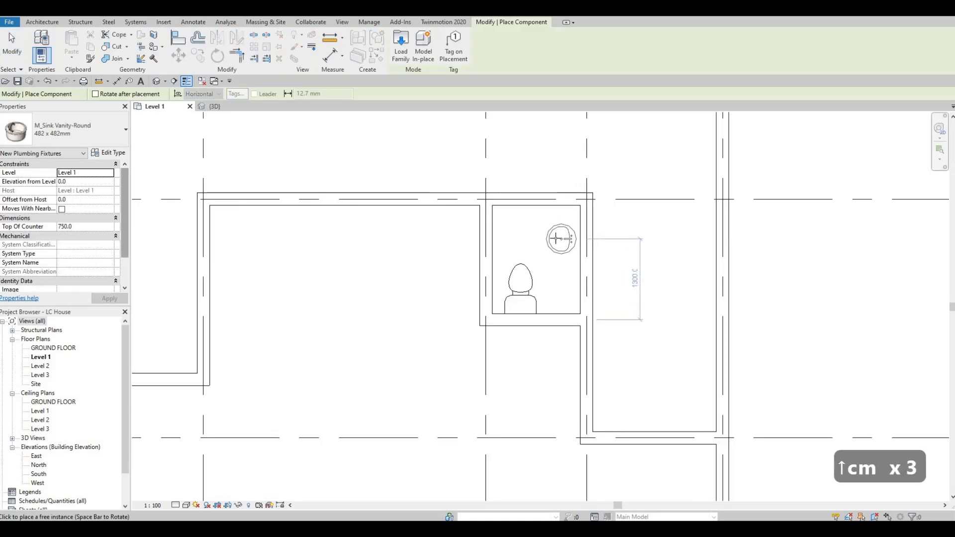
{"action": "left_click", "coordinate": [556, 240]}
{"action": "key", "text": "Escape"}
{"action": "key", "text": "Escape"}
{"action": "key", "text": "Escape"}
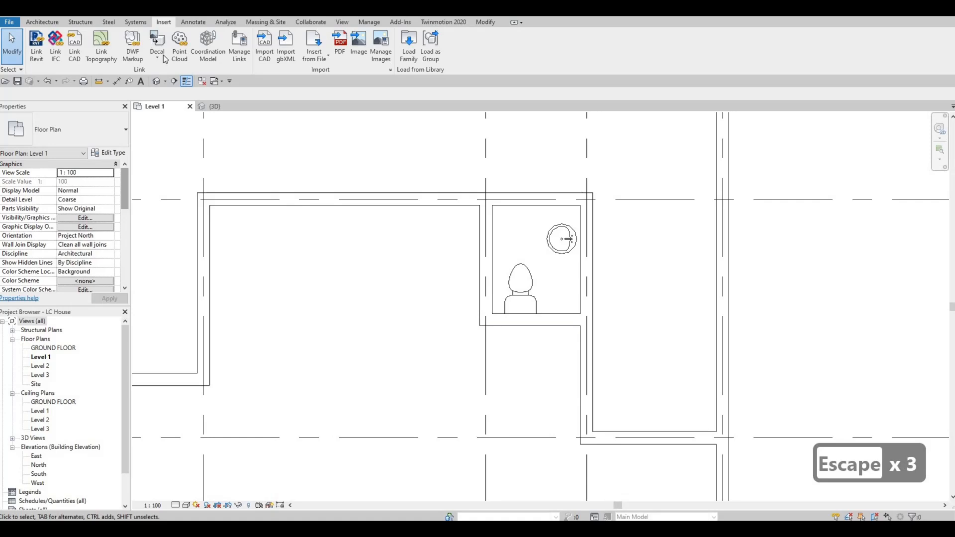
- Draw a vertical building section through the toilet room, from below its lower wall to above its upper wall
{"action": "left_click", "coordinate": [174, 81]}
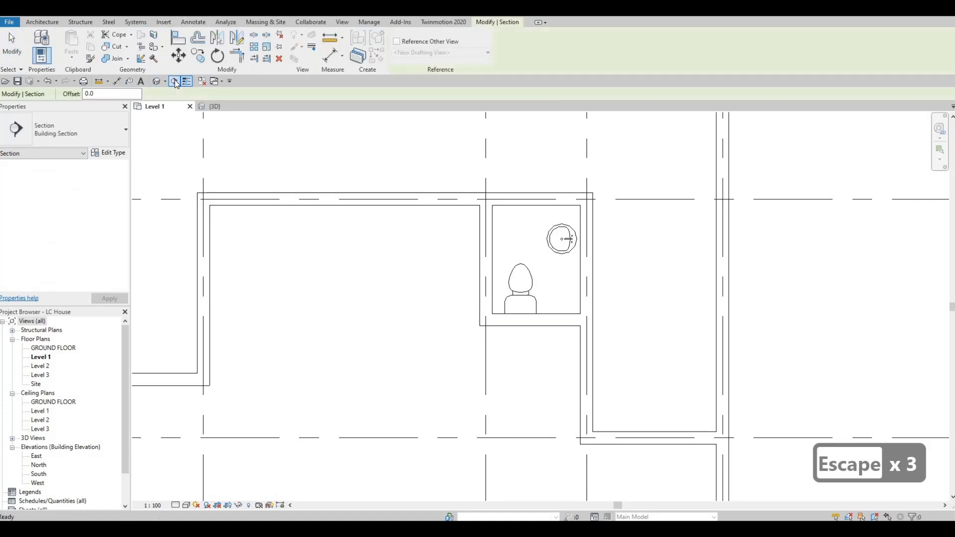
{"action": "left_click", "coordinate": [527, 376]}
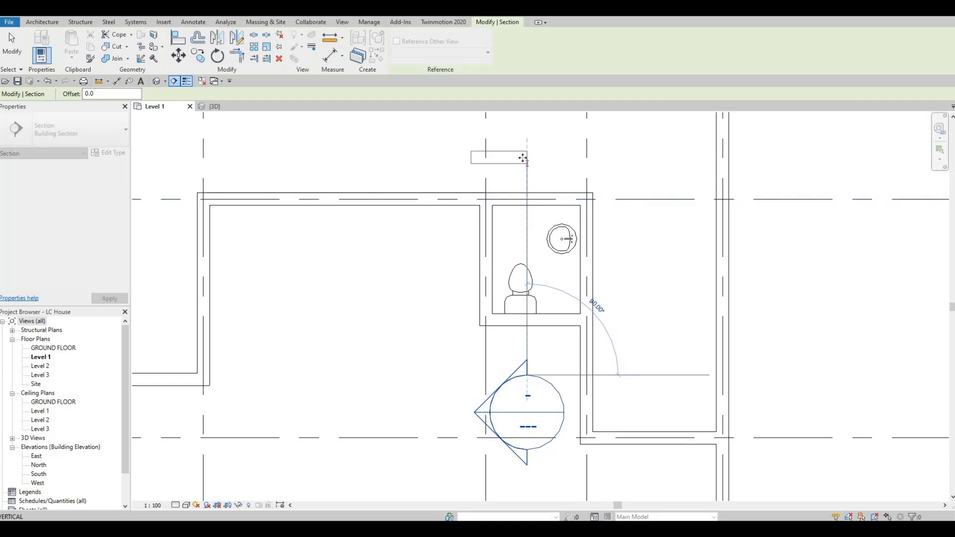
{"action": "left_click", "coordinate": [526, 164]}
{"action": "key", "text": "Escape"}
{"action": "key", "text": "Escape"}
- Flip the toilet room's section so it looks right toward the sink
{"action": "left_click", "coordinate": [542, 378]}
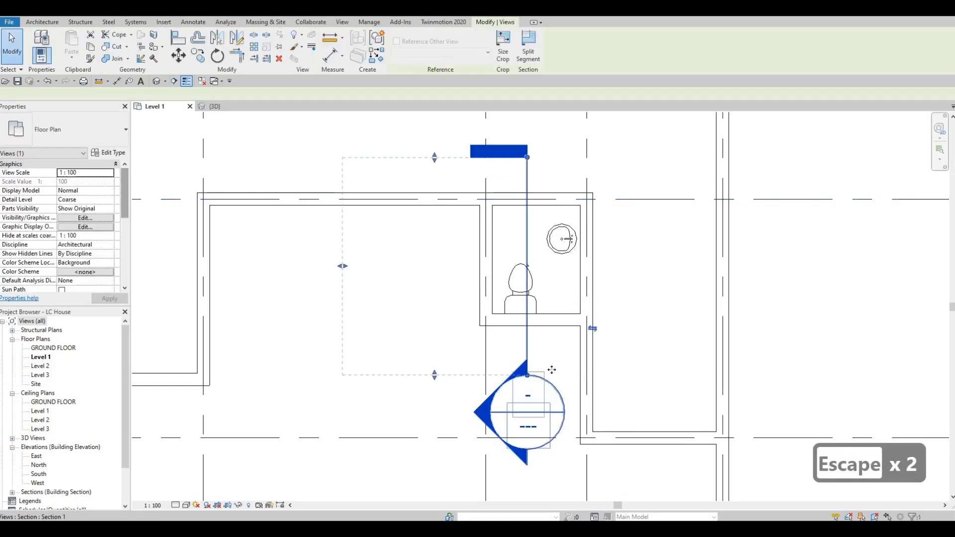
{"action": "left_click", "coordinate": [592, 328]}
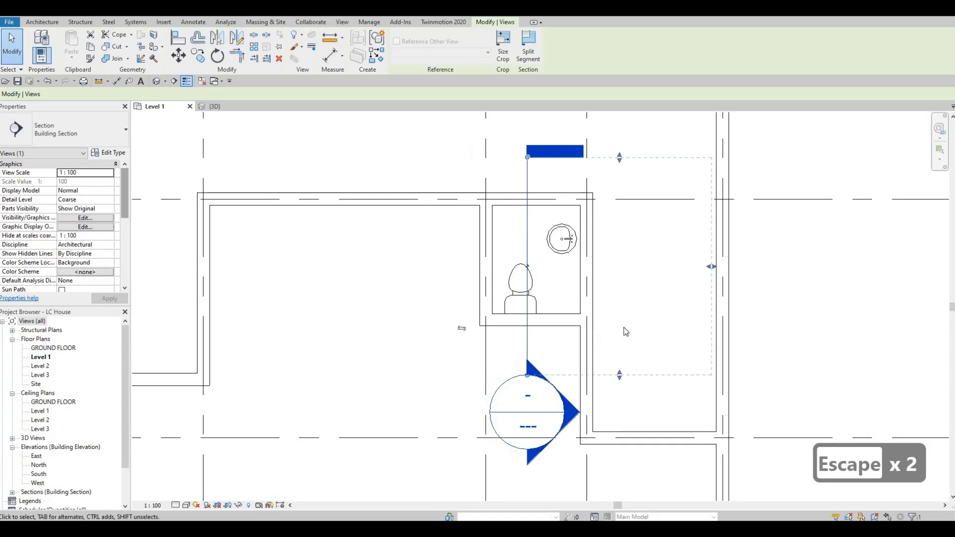
{"action": "key", "text": "Escape"}
{"action": "key", "text": "Escape"}
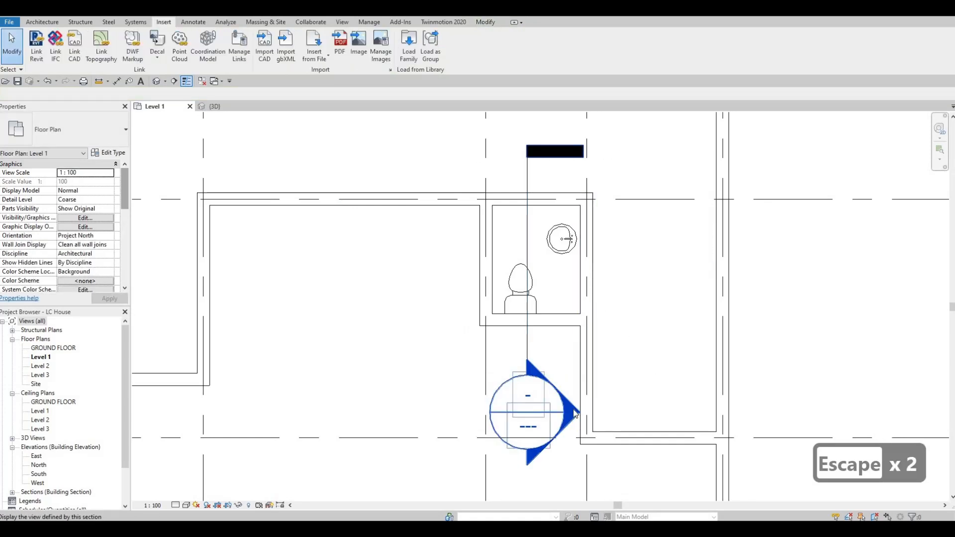
- Open the toilet room's section to examine the sink in elevation, and return to the Level 1 floor plan
{"action": "double_click", "coordinate": [574, 413]}
{"action": "scroll", "coordinate": [534, 297], "scroll_direction": "up", "scroll_amount": 3}
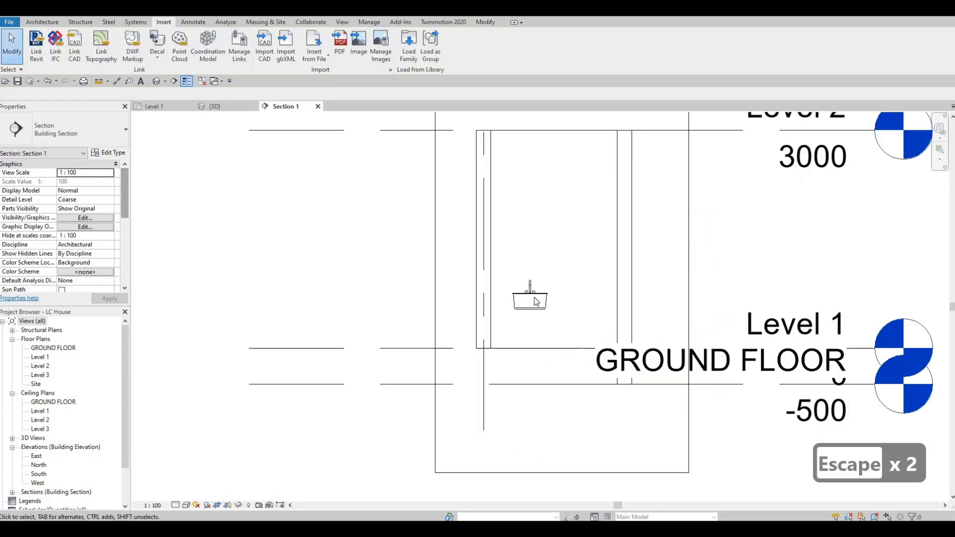
{"action": "scroll", "coordinate": [534, 297], "scroll_direction": "up", "scroll_amount": 3}
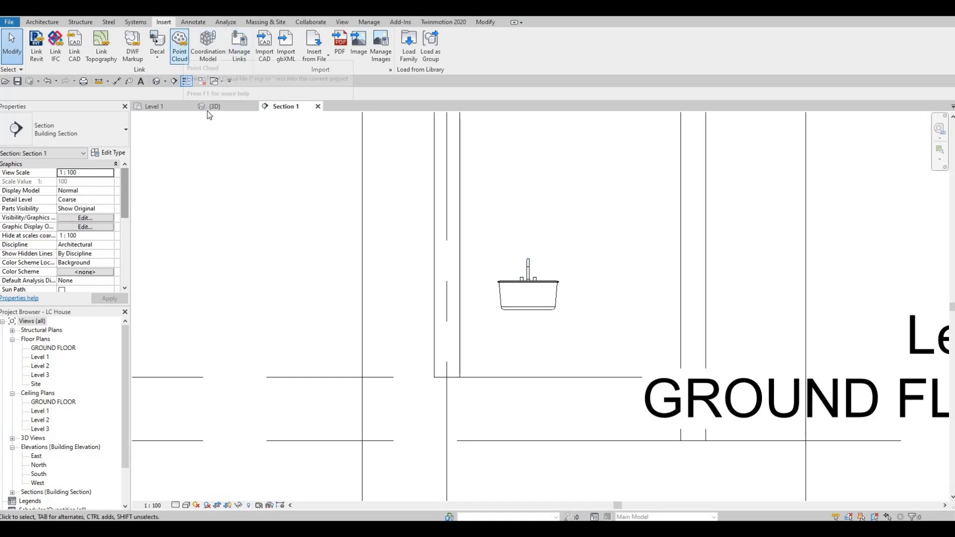
{"action": "key", "text": "ctrl+Tab"}
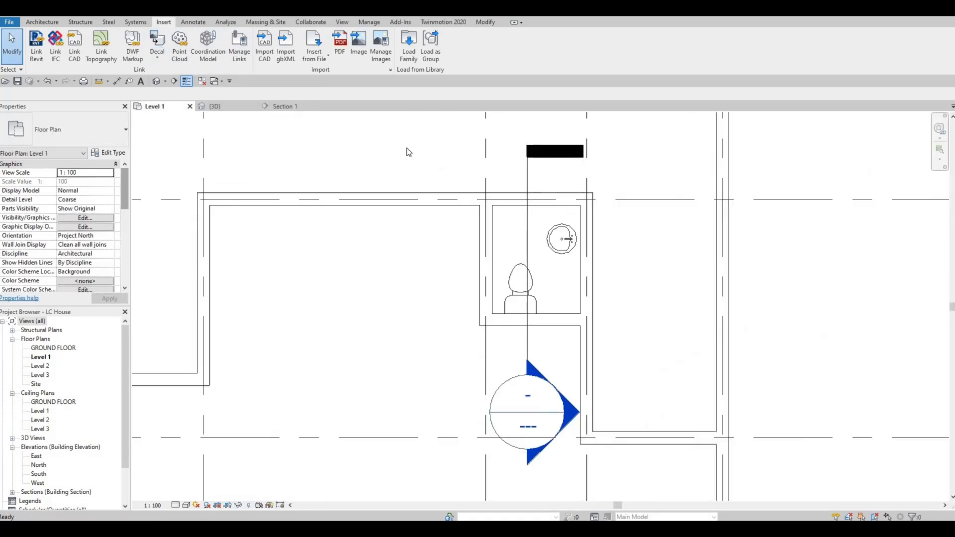
{"action": "middle_click_drag", "start_coordinate": [407, 150], "coordinate": [380, 143]}
{"action": "key", "text": "Escape"}
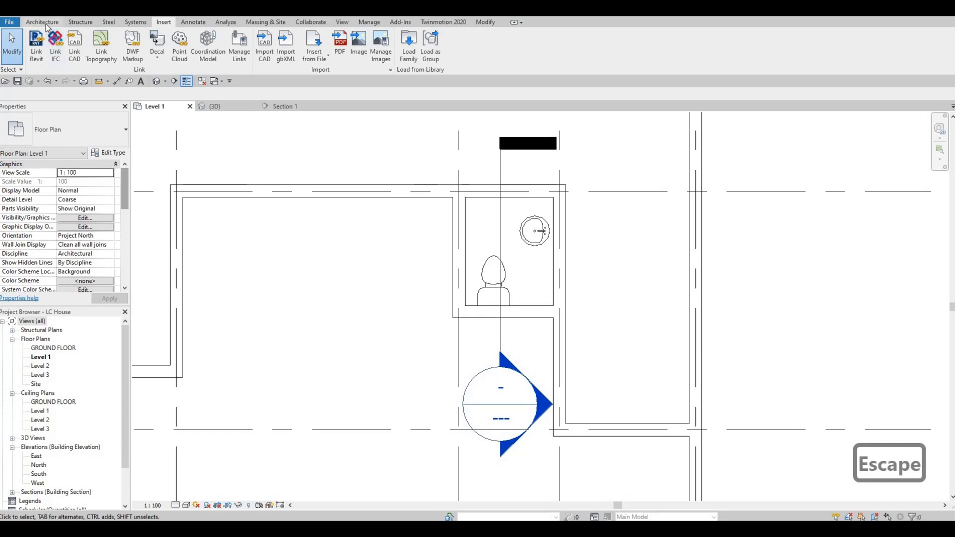
- Start an in-place model in the Generic Models category with the name Generic Models 1
{"action": "left_click", "coordinate": [42, 22]}
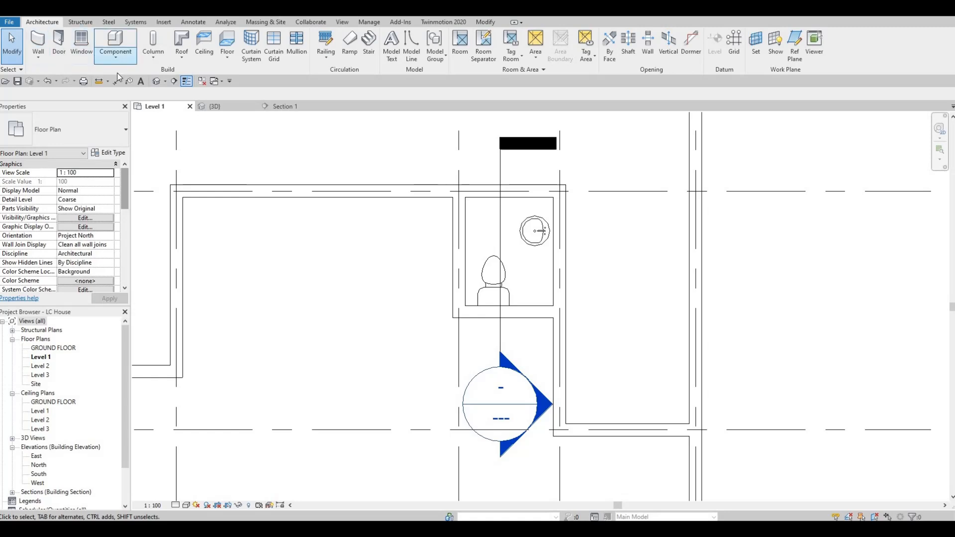
{"action": "left_click", "coordinate": [117, 60]}
{"action": "left_click", "coordinate": [132, 101]}
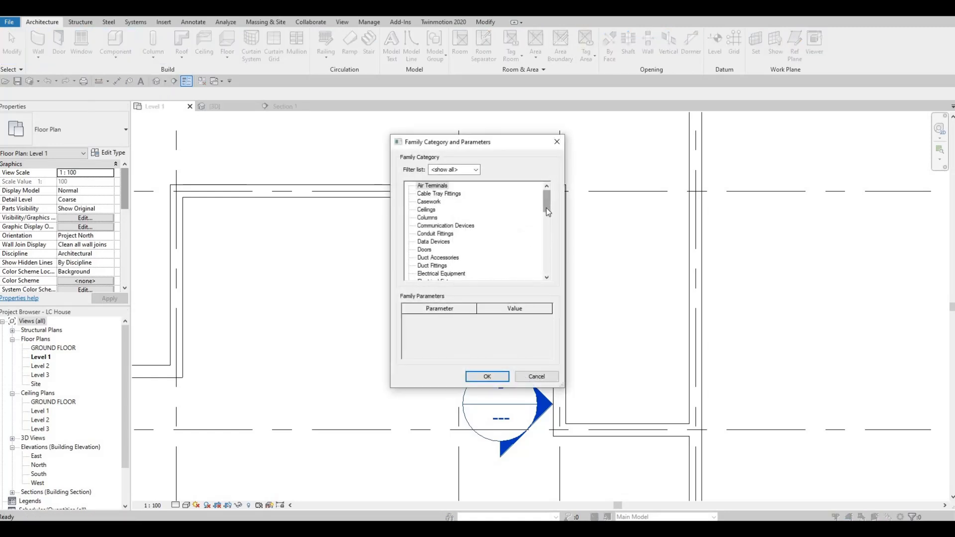
{"action": "scroll", "coordinate": [547, 211], "scroll_direction": "down", "scroll_amount": 4}
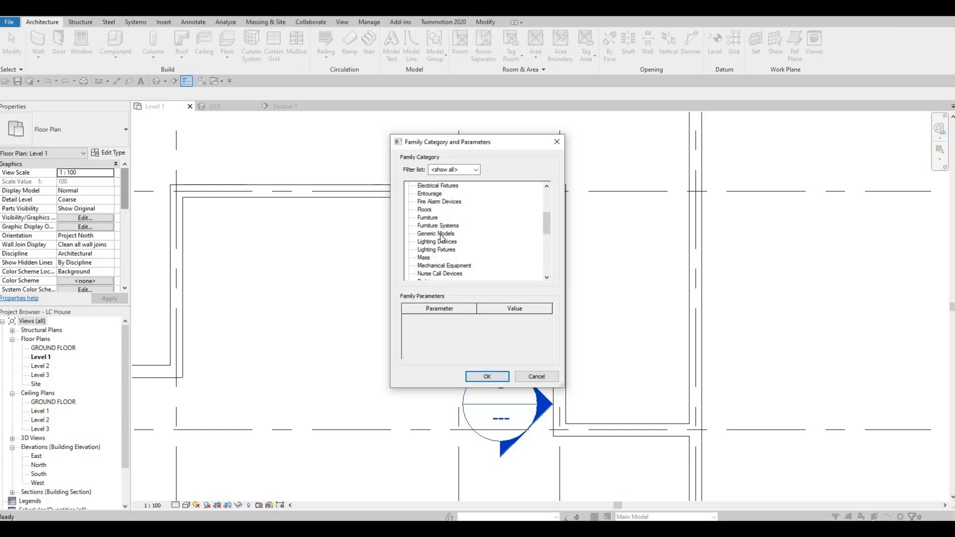
{"action": "left_click", "coordinate": [480, 374]}
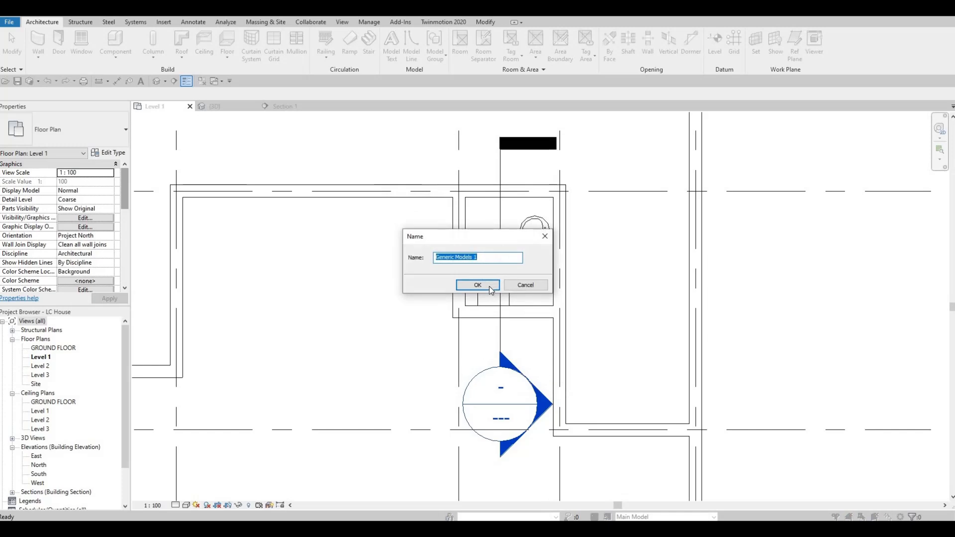
{"action": "left_click", "coordinate": [489, 285]}
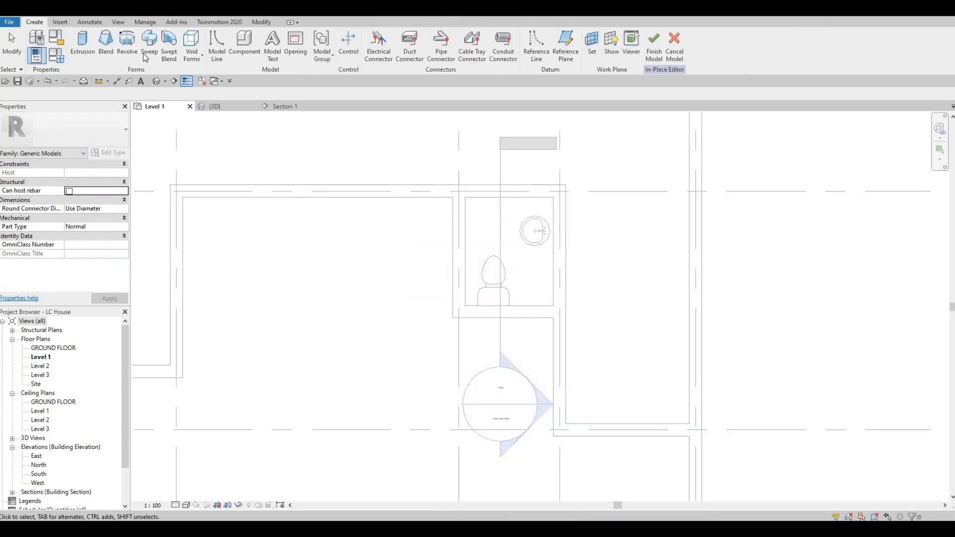
- Start an extrusion and assign it the Glue-Laminated Timber material from the AEC wood library
{"action": "left_click", "coordinate": [83, 45]}
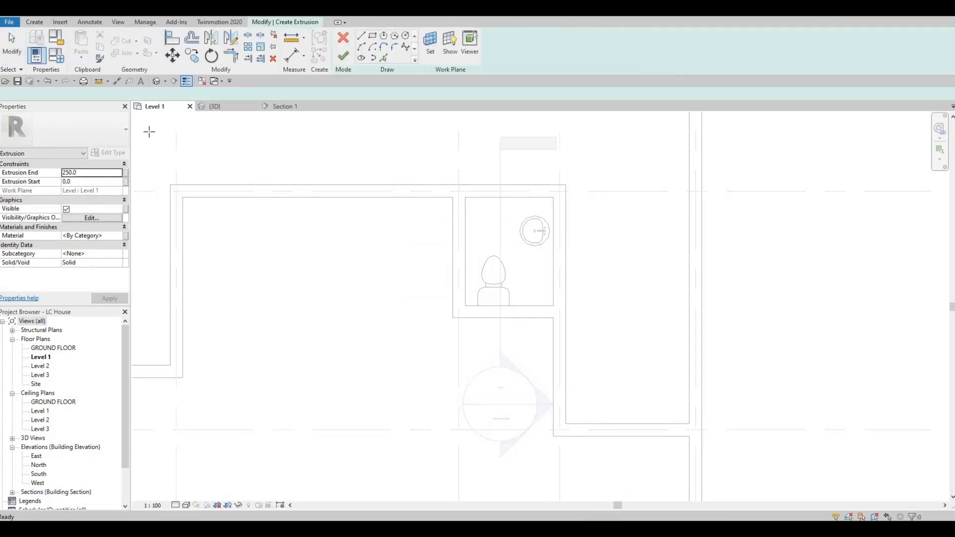
{"action": "left_click", "coordinate": [121, 235]}
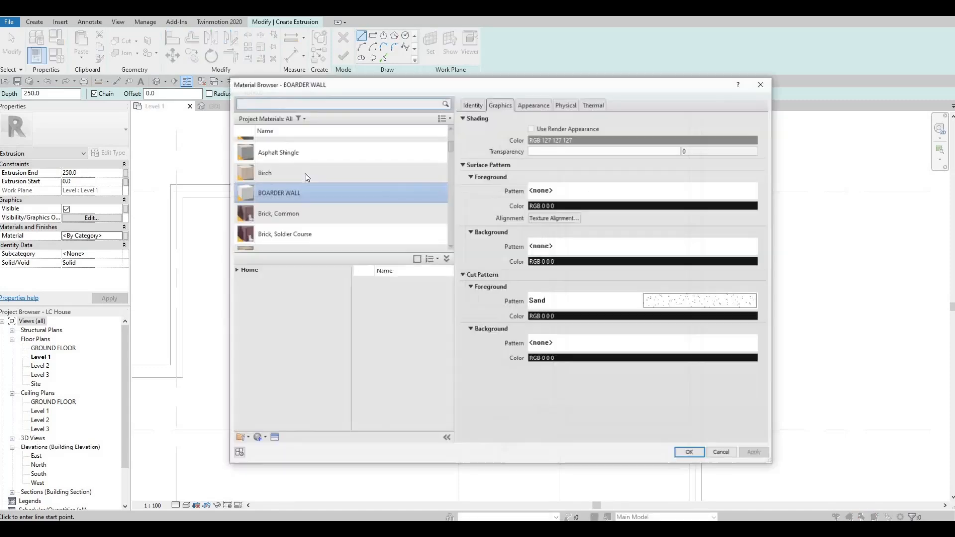
{"action": "left_click", "coordinate": [239, 271]}
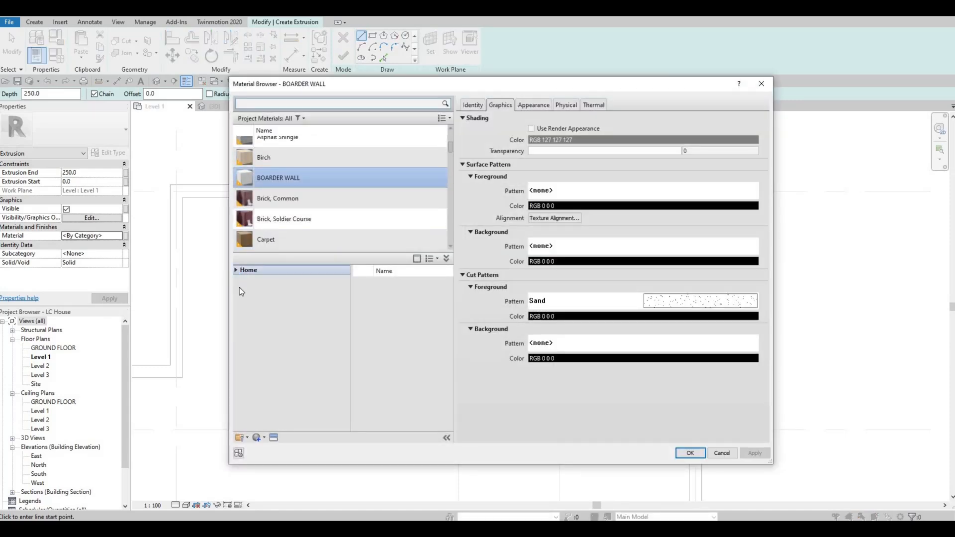
{"action": "left_click", "coordinate": [240, 293]}
{"action": "scroll", "coordinate": [287, 423], "scroll_direction": "down", "scroll_amount": 2}
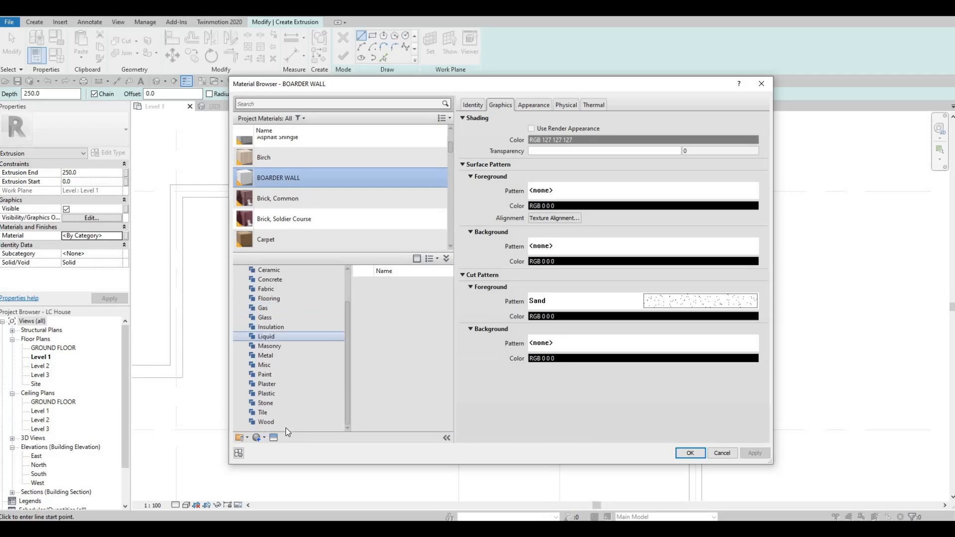
{"action": "left_click", "coordinate": [278, 422]}
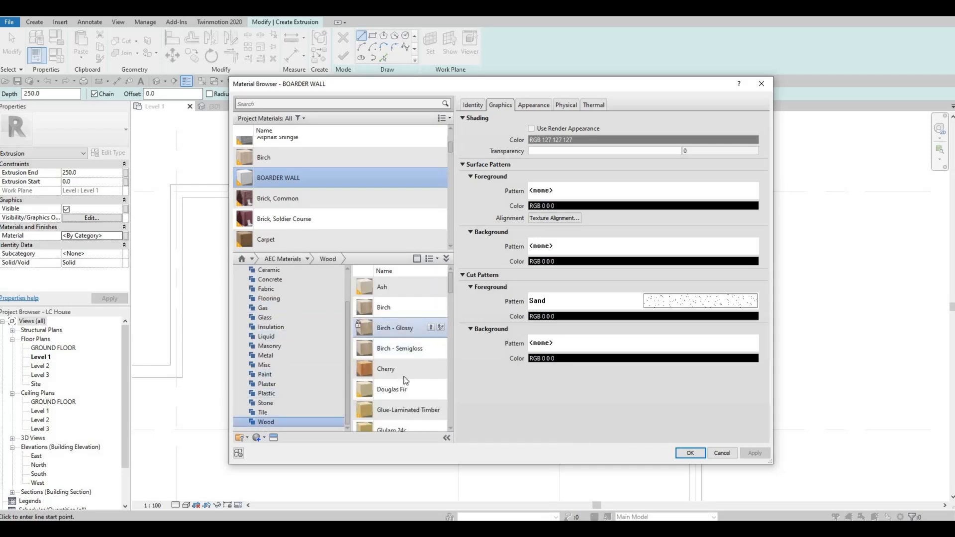
{"action": "scroll", "coordinate": [413, 372], "scroll_direction": "down", "scroll_amount": 1}
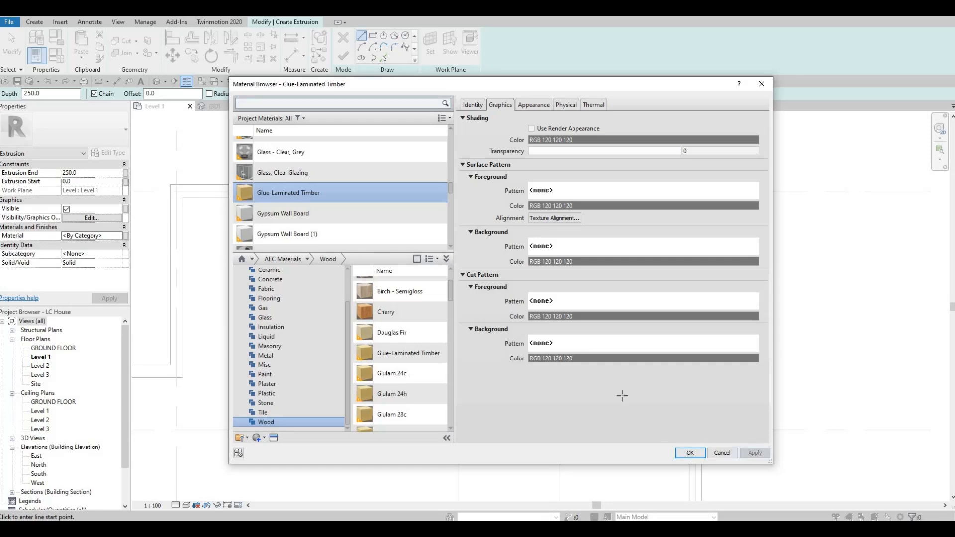
{"action": "left_click", "coordinate": [690, 453]}
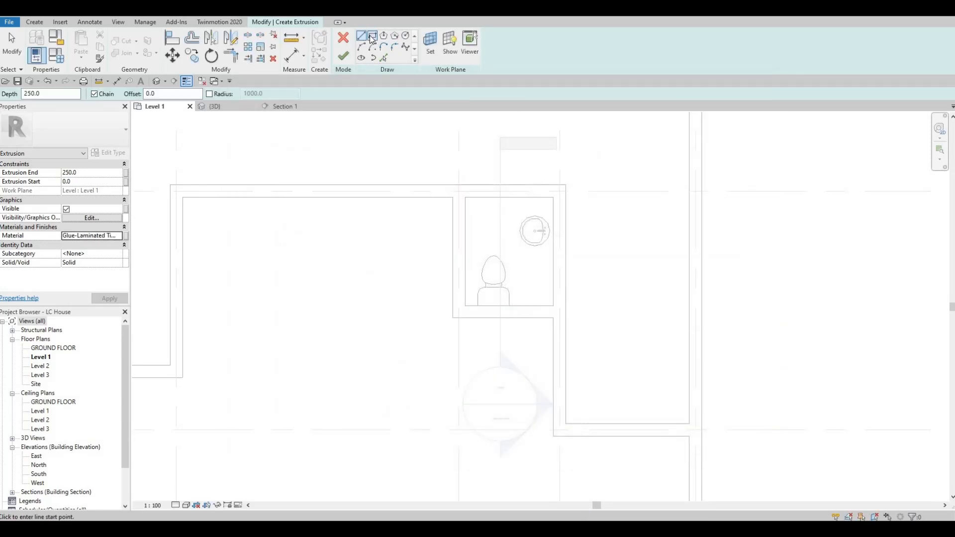
- Extrude a rectangle about 569 mm wide and 1740 mm long along the toilet room's right wall, beneath the sink
{"action": "left_click", "coordinate": [372, 36]}
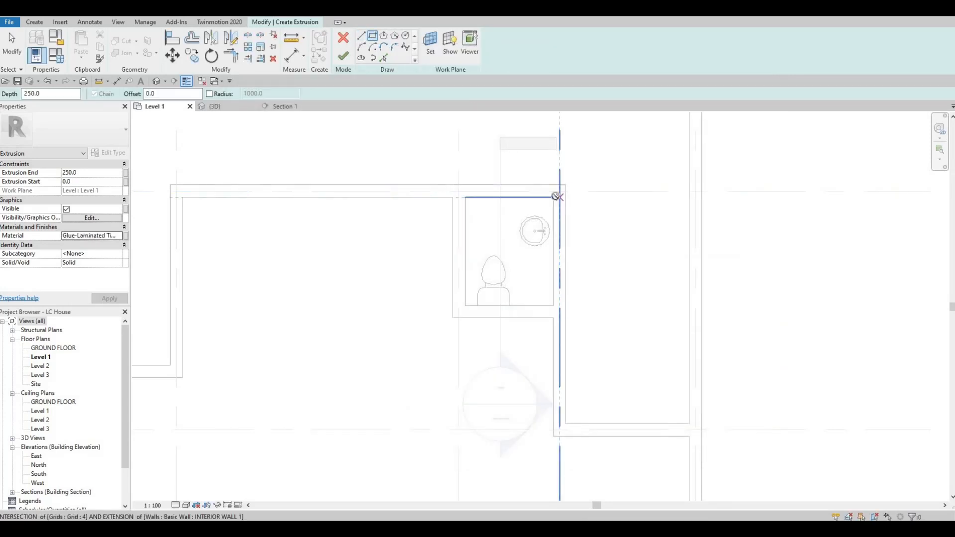
{"action": "left_click", "coordinate": [553, 198]}
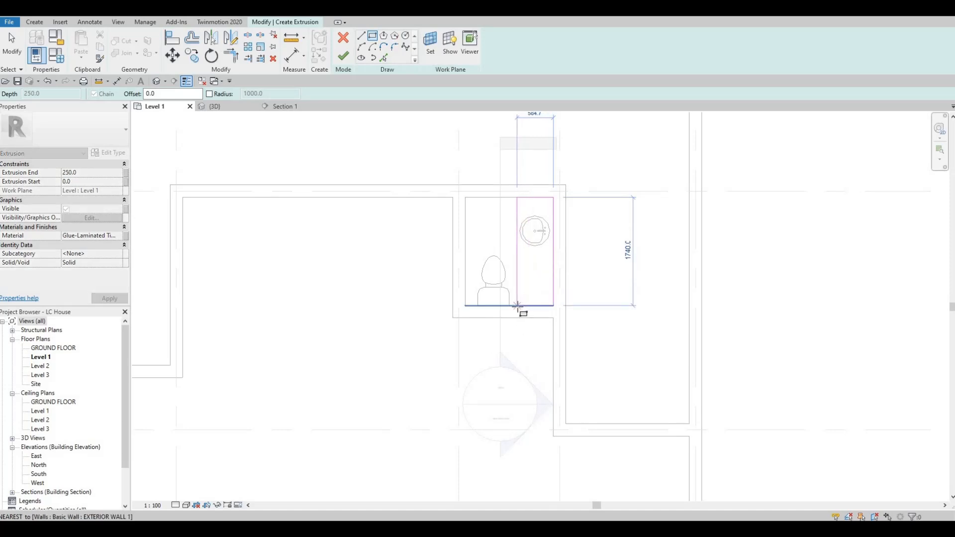
{"action": "left_click", "coordinate": [517, 306]}
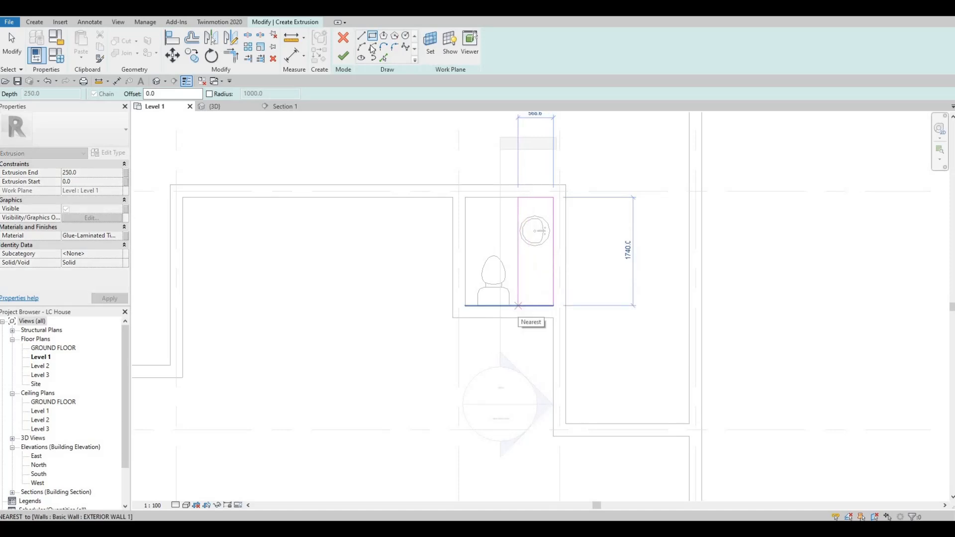
{"action": "left_click", "coordinate": [344, 58]}
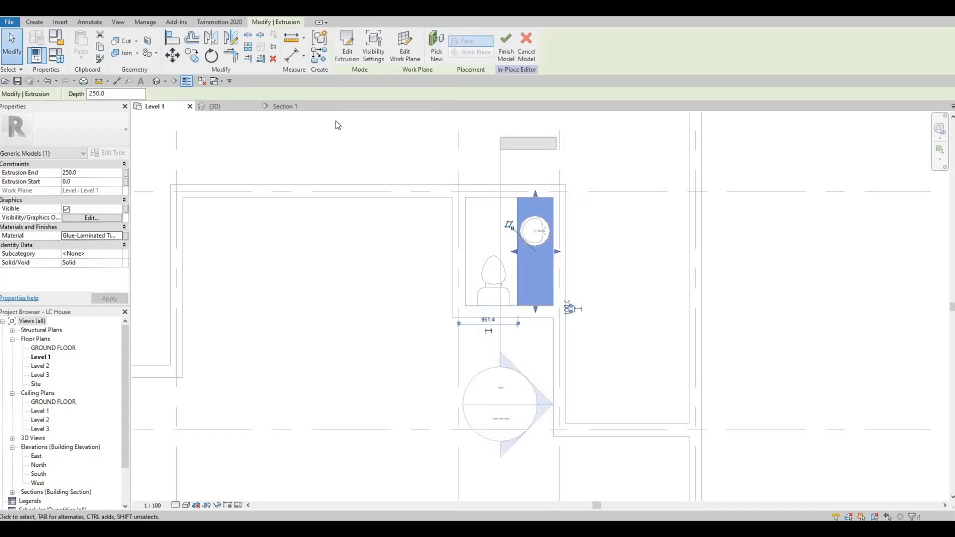
- In the section, reshape the extrusion into a counter slab about 72 mm thick directly under the sink, and finish the in-place model
{"action": "left_click", "coordinate": [283, 107]}
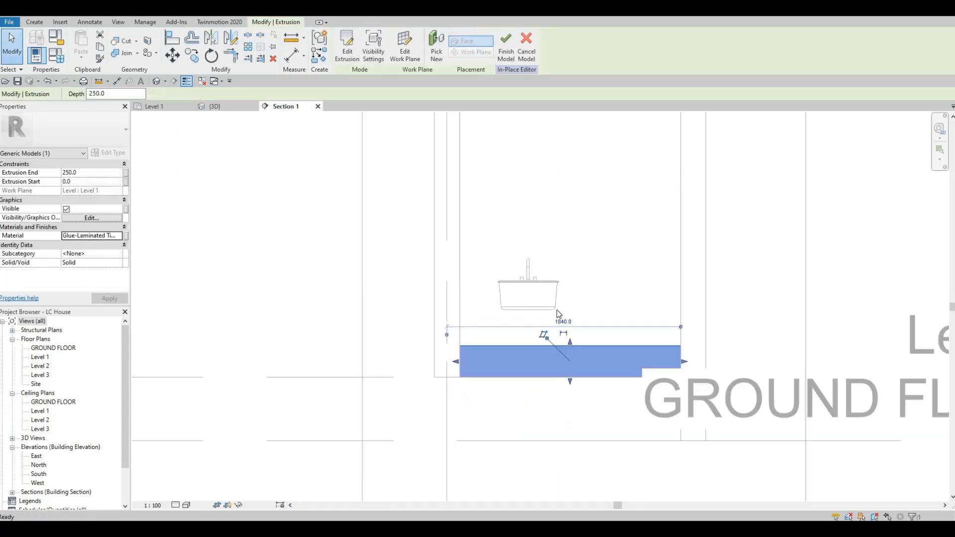
{"action": "left_click_drag", "start_coordinate": [570, 348], "coordinate": [569, 309]}
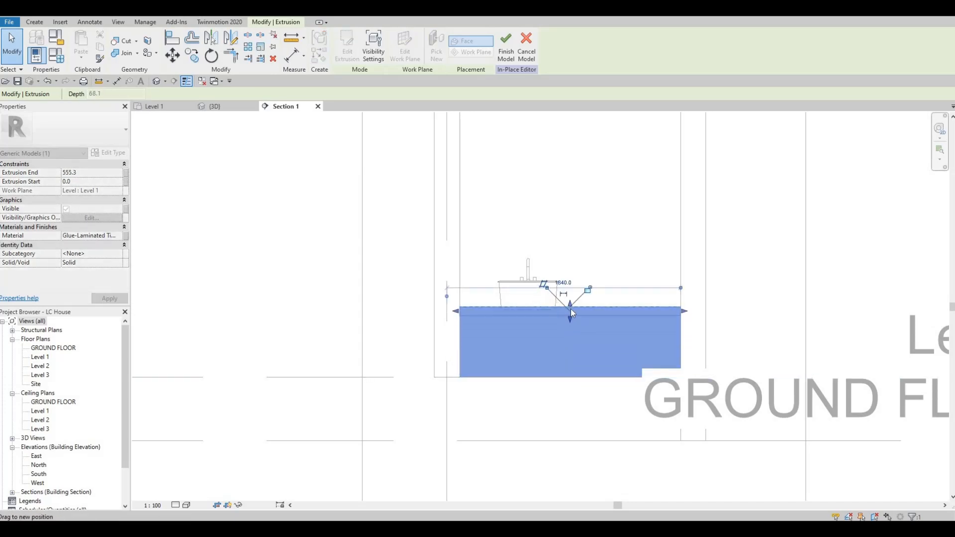
{"action": "scroll", "coordinate": [570, 309], "scroll_direction": "up", "scroll_amount": 3}
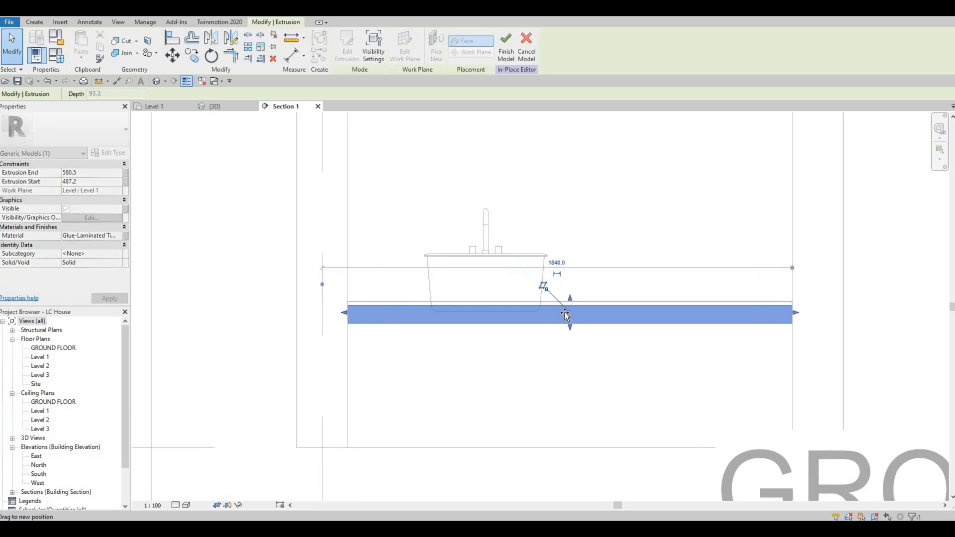
{"action": "left_click_drag", "start_coordinate": [565, 311], "coordinate": [572, 339]}
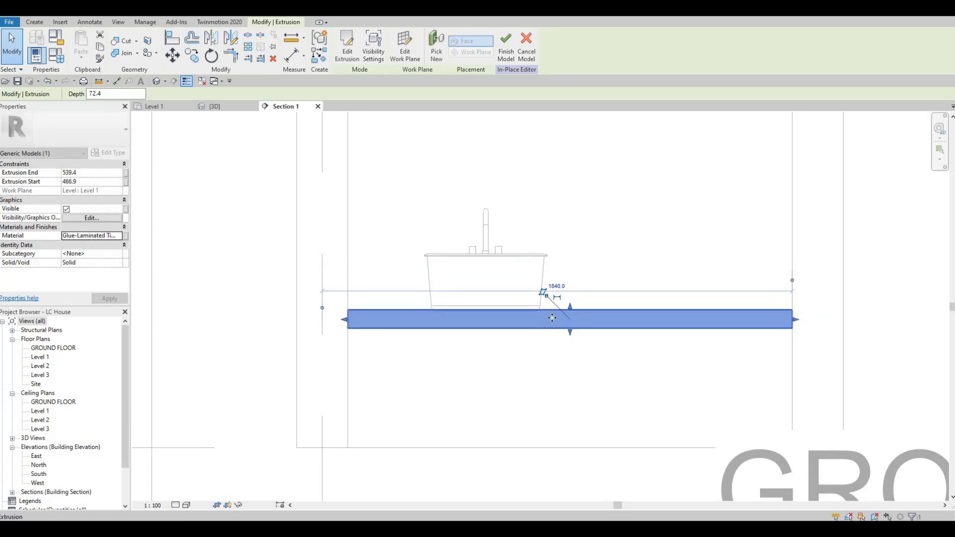
{"action": "scroll", "coordinate": [566, 326], "scroll_direction": "down", "scroll_amount": 2}
{"action": "scroll", "coordinate": [564, 321], "scroll_direction": "up", "scroll_amount": 2}
{"action": "mouse_move", "coordinate": [564, 321]}
{"action": "left_mouse_down"}
{"action": "mouse_move", "coordinate": [545, 323]}
{"action": "mouse_move", "coordinate": [565, 326]}
{"action": "left_mouse_up"}
{"action": "key", "text": "Escape"}
{"action": "scroll", "coordinate": [526, 309], "scroll_direction": "down", "scroll_amount": 2}
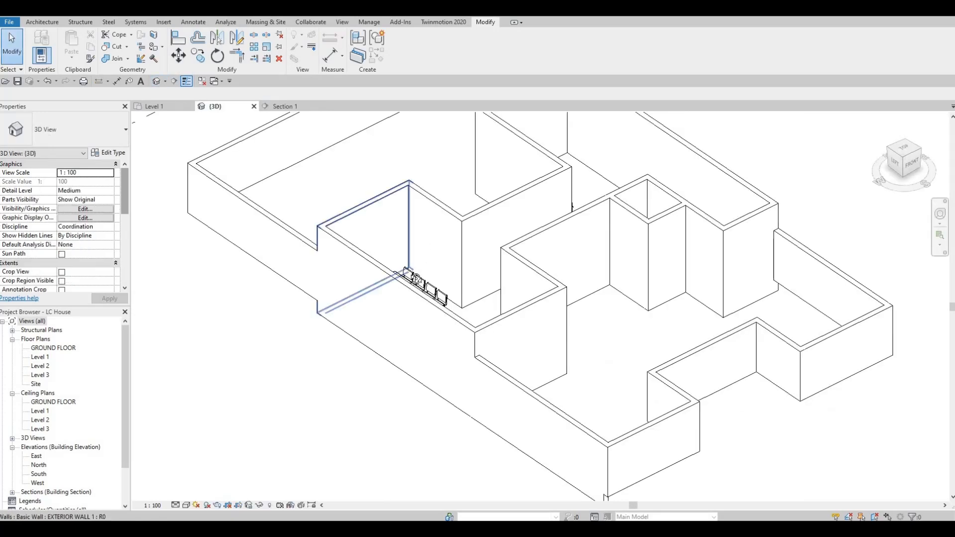
- Examine how the round sink sits on the timber counter in the 3D view and in the toilet room's section
{"action": "middle_click_drag", "start_coordinate": [369, 320], "coordinate": [537, 274], "text": "shift"}
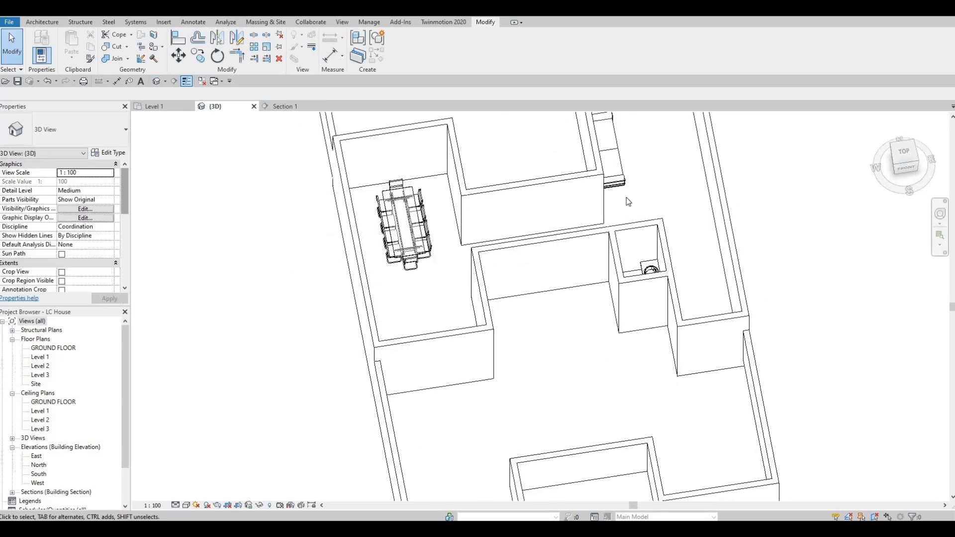
{"action": "middle_click_drag", "start_coordinate": [639, 190], "coordinate": [650, 206], "text": "shift"}
{"action": "scroll", "coordinate": [642, 197], "scroll_direction": "up", "scroll_amount": 6}
{"action": "middle_click_drag", "start_coordinate": [629, 299], "coordinate": [562, 293], "text": "shift"}
{"action": "middle_click_drag", "start_coordinate": [567, 208], "coordinate": [557, 312]}
{"action": "scroll", "coordinate": [558, 309], "scroll_direction": "up", "scroll_amount": 3}
{"action": "middle_click_drag", "start_coordinate": [538, 278], "coordinate": [659, 330], "text": "shift"}
{"action": "left_click", "coordinate": [658, 330]}
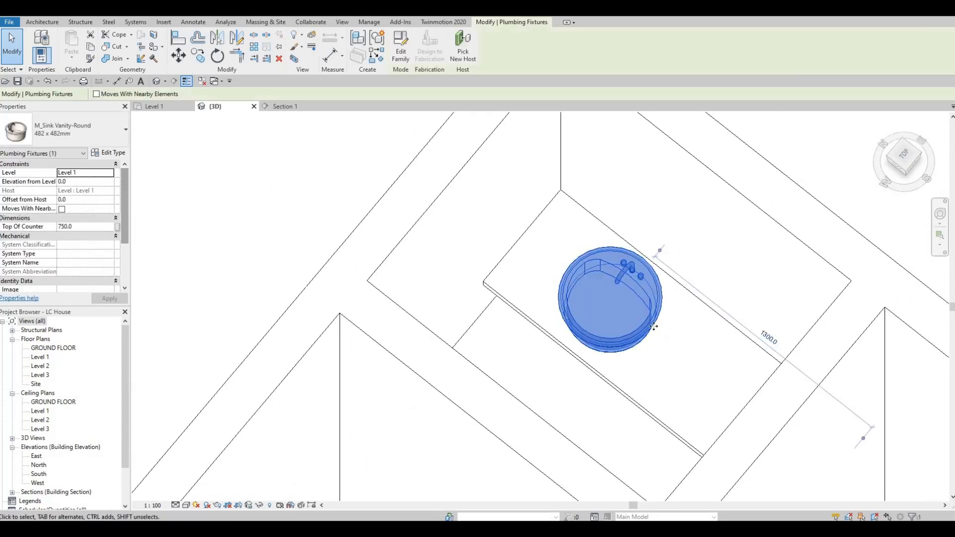
{"action": "scroll", "coordinate": [641, 313], "scroll_direction": "down", "scroll_amount": 2}
{"action": "key", "text": "Escape"}
{"action": "key", "text": "Escape"}
{"action": "middle_click_drag", "start_coordinate": [676, 291], "coordinate": [640, 225], "text": "shift"}
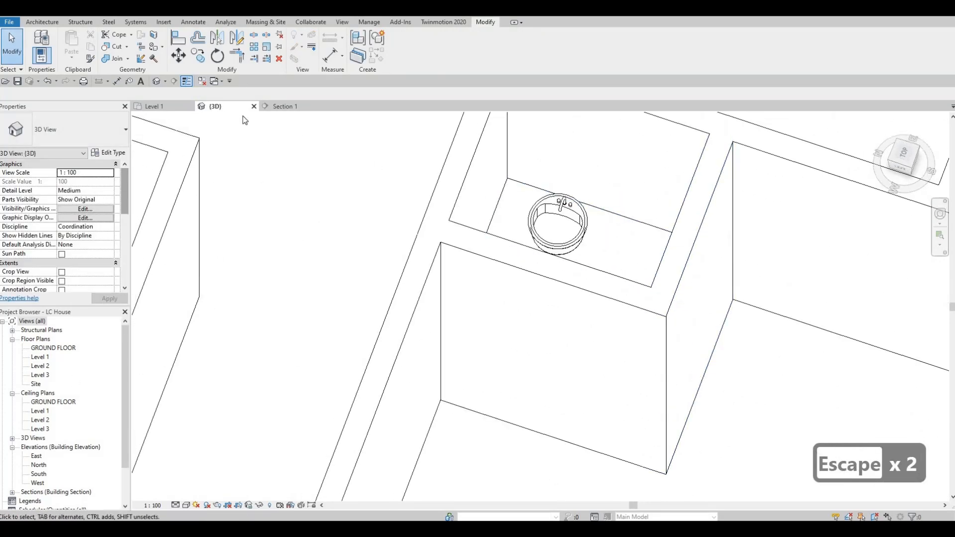
{"action": "left_click", "coordinate": [276, 106]}
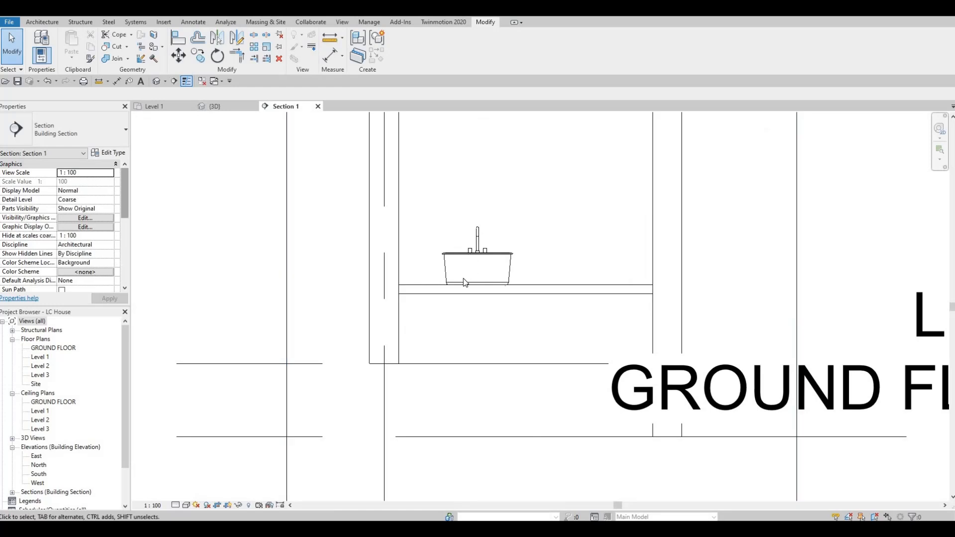
{"action": "middle_click_drag", "start_coordinate": [421, 252], "coordinate": [421, 253]}
{"action": "scroll", "coordinate": [562, 241], "scroll_direction": "down", "scroll_amount": 2}
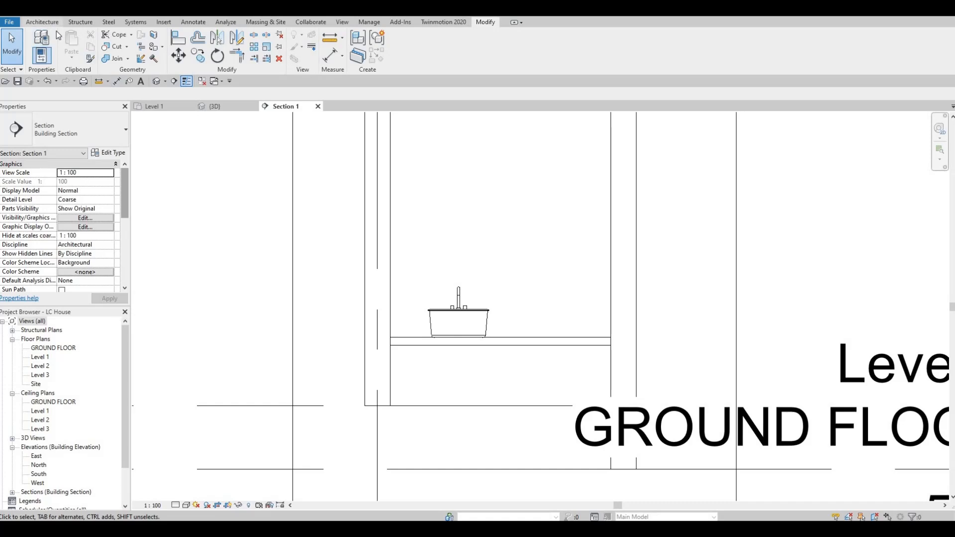
{"action": "left_click", "coordinate": [42, 22]}
{"action": "left_click", "coordinate": [115, 64]}
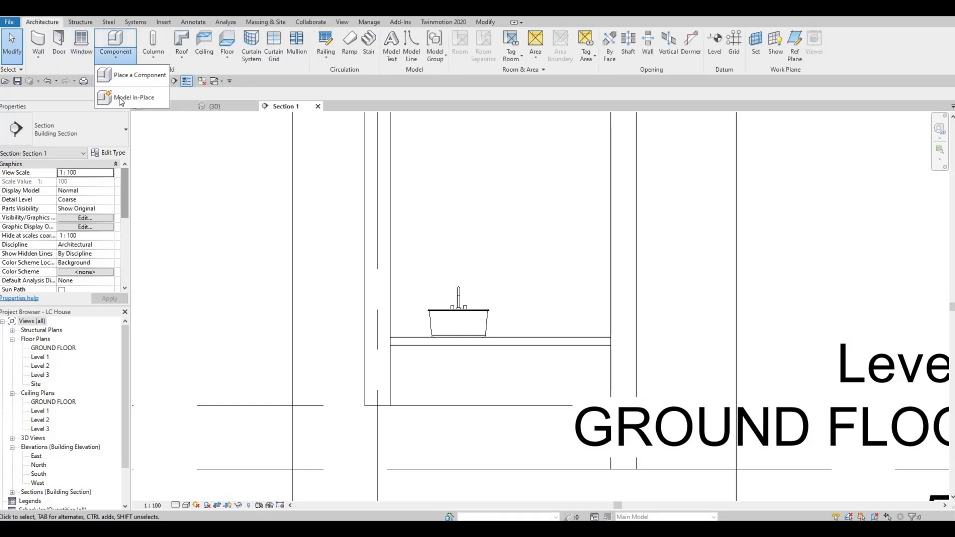
{"action": "key", "text": "Escape"}
{"action": "key", "text": "Escape"}
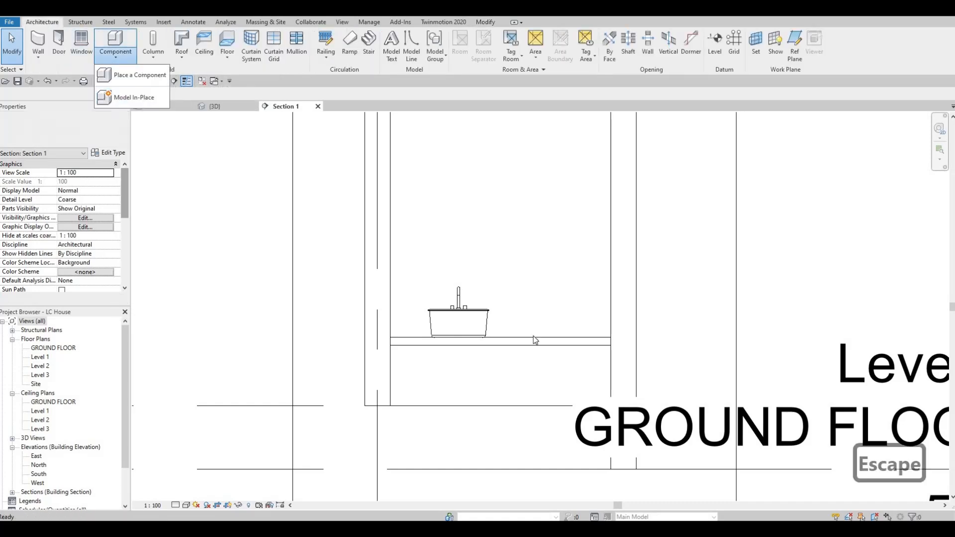
- Open the in-place timber counter for editing and start a rectangular extrusion sketch on the interior wall face behind the sink
{"action": "left_click", "coordinate": [500, 341]}
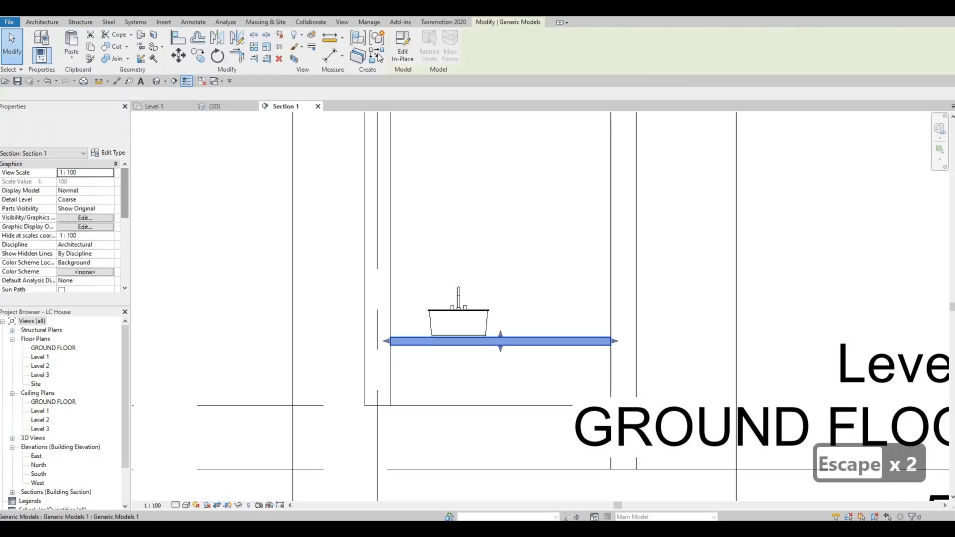
{"action": "left_click", "coordinate": [403, 48]}
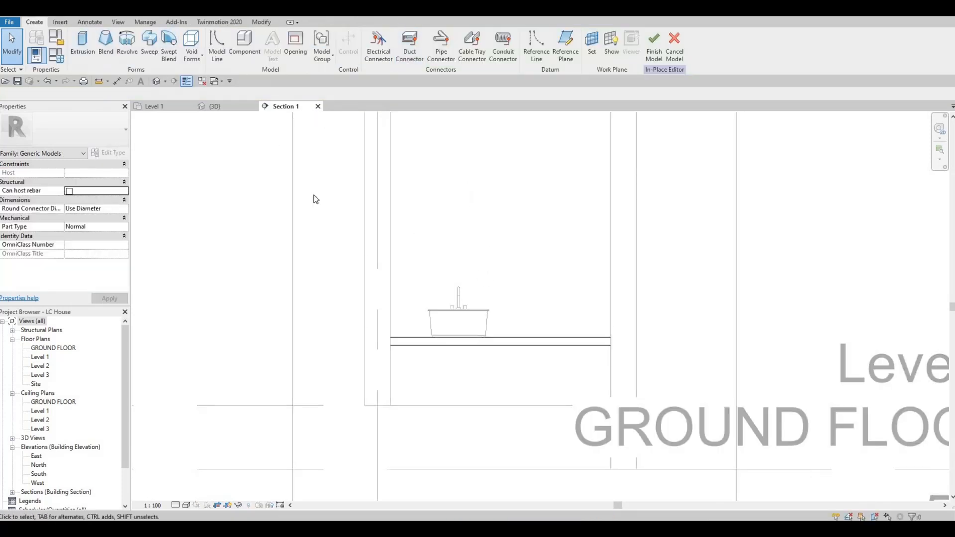
{"action": "scroll", "coordinate": [313, 199], "scroll_direction": "down", "scroll_amount": 1}
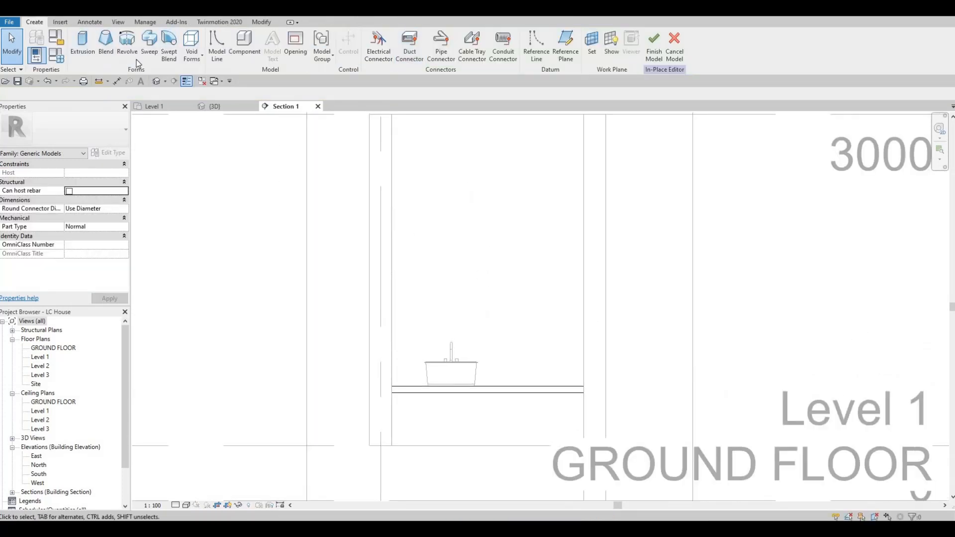
{"action": "left_click", "coordinate": [84, 47]}
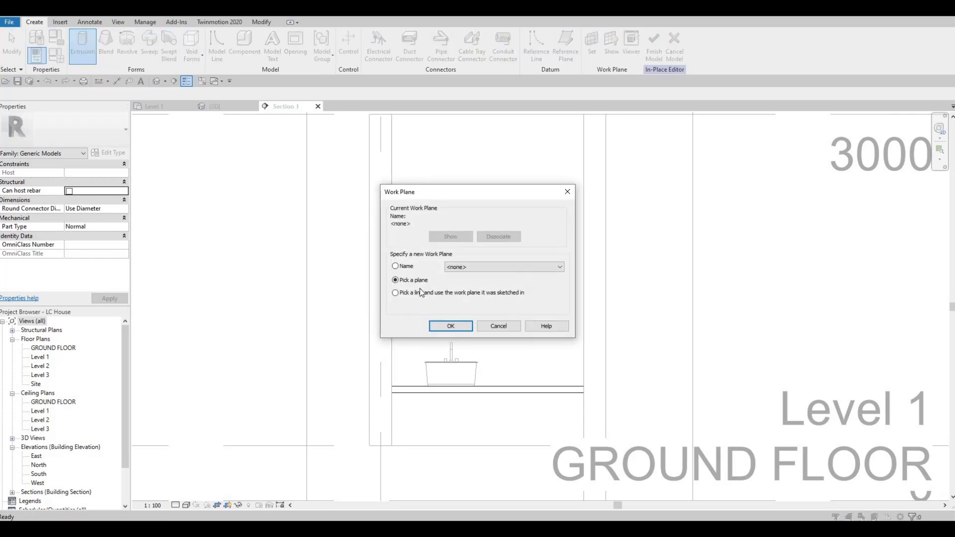
{"action": "left_click", "coordinate": [450, 326]}
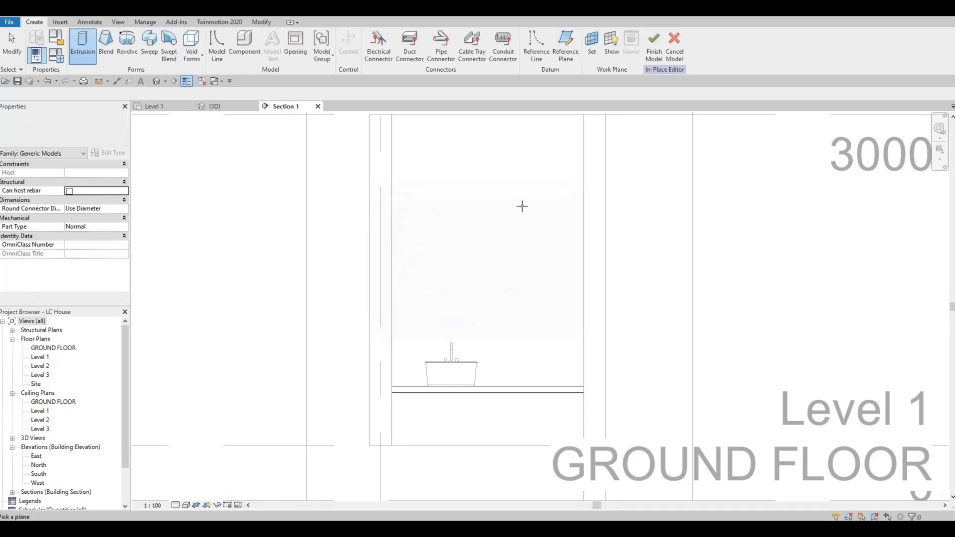
{"action": "scroll", "coordinate": [521, 204], "scroll_direction": "down", "scroll_amount": 1}
{"action": "left_click", "coordinate": [503, 231]}
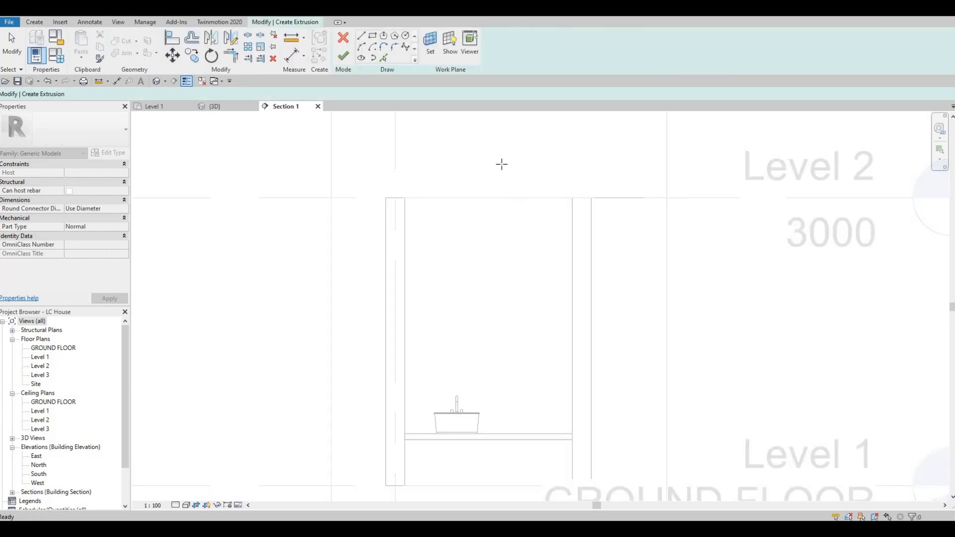
{"action": "middle_click_drag", "start_coordinate": [424, 122], "coordinate": [434, 52]}
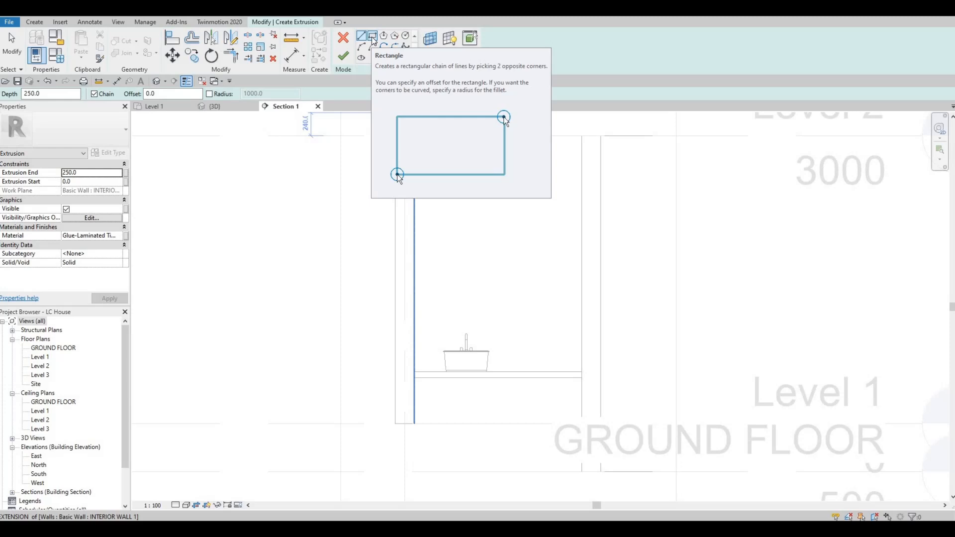
{"action": "left_click", "coordinate": [372, 48]}
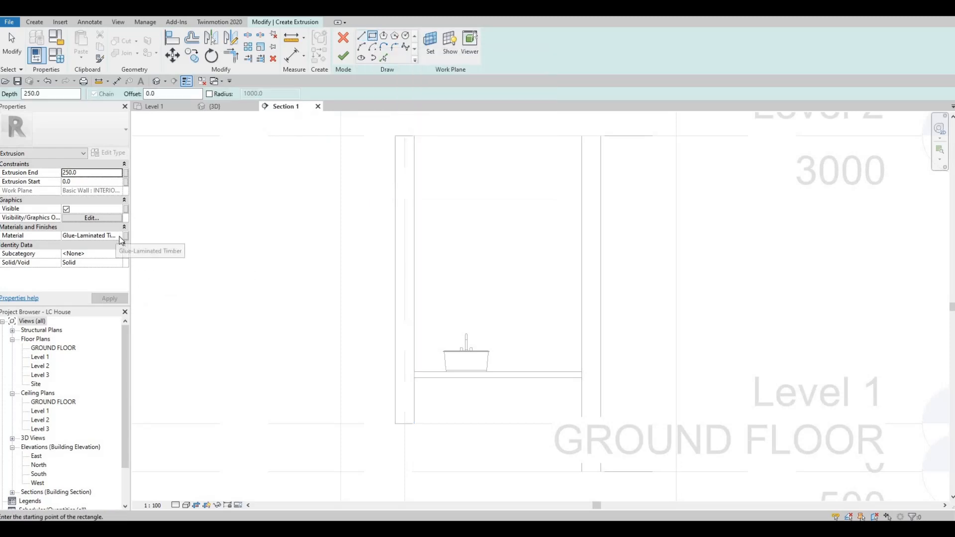
- Assign the extrusion the Mirror material from the Glass category of the AEC materials library
{"action": "left_click", "coordinate": [120, 237]}
{"action": "left_click", "coordinate": [125, 235]}
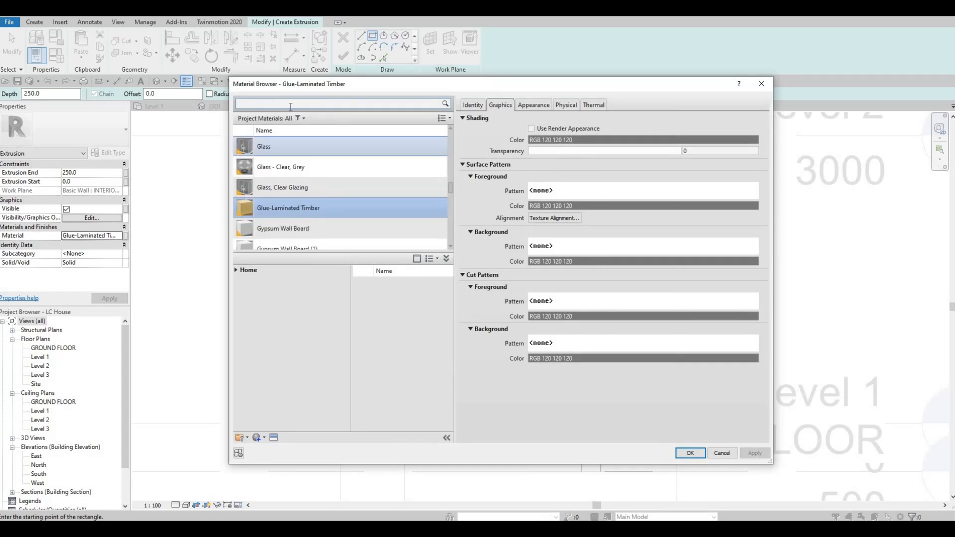
{"action": "type", "text": "MIRROR"}
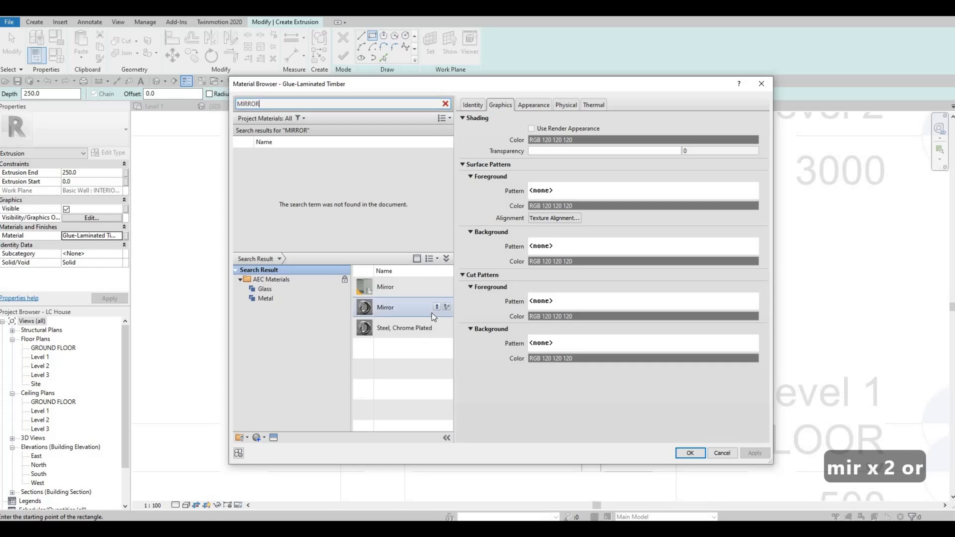
{"action": "mouse_move", "coordinate": [440, 308]}
{"action": "mouse_move", "coordinate": [444, 290]}
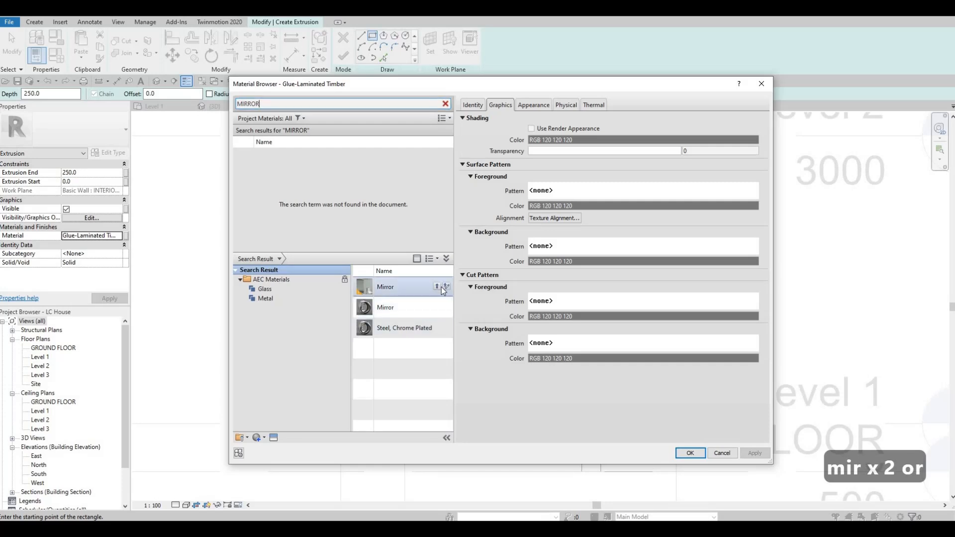
{"action": "left_click", "coordinate": [437, 287]}
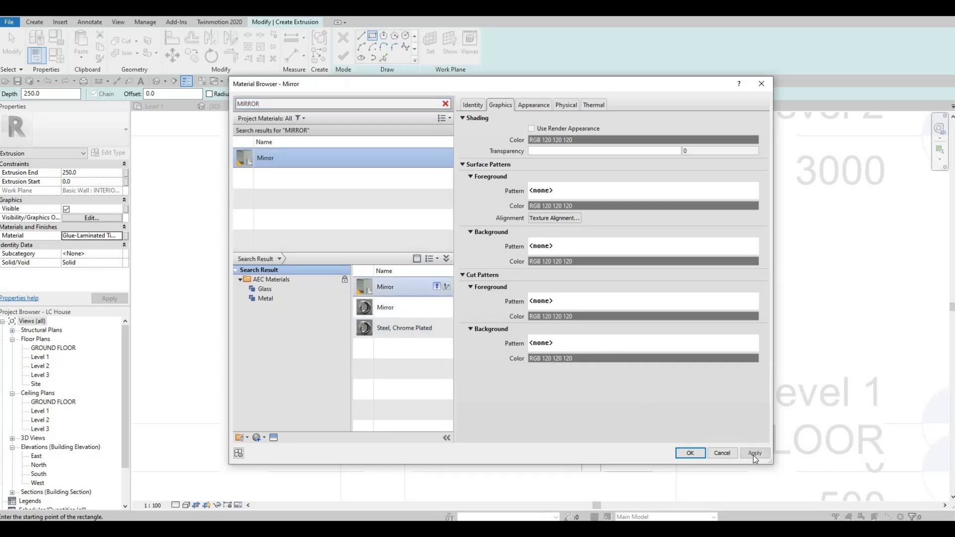
{"action": "left_click", "coordinate": [696, 454]}
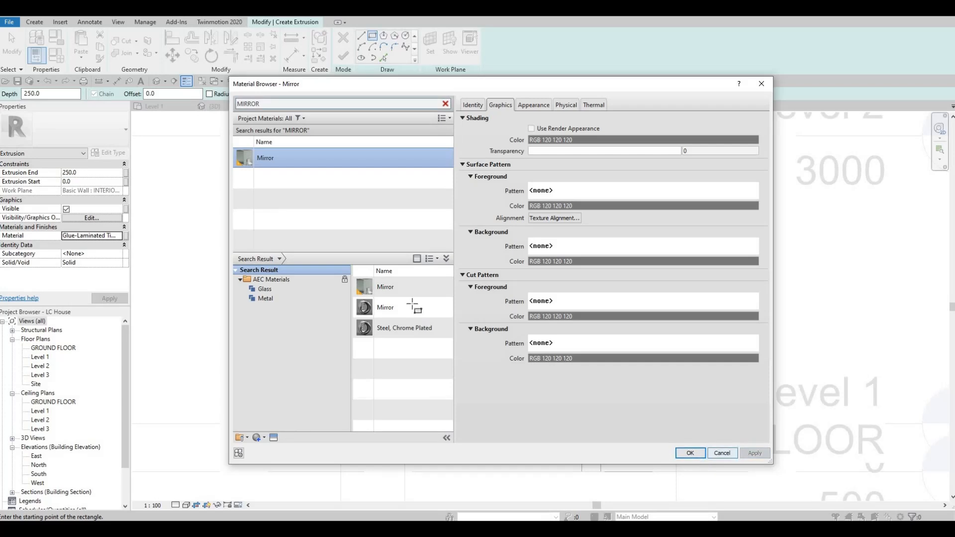
- Extrude a rectangle about 1240 mm wide and 1426 mm high by 5 mm, from the left wall's face upward from the counter top
{"action": "left_click", "coordinate": [89, 172]}
{"action": "type", "text": "5"}
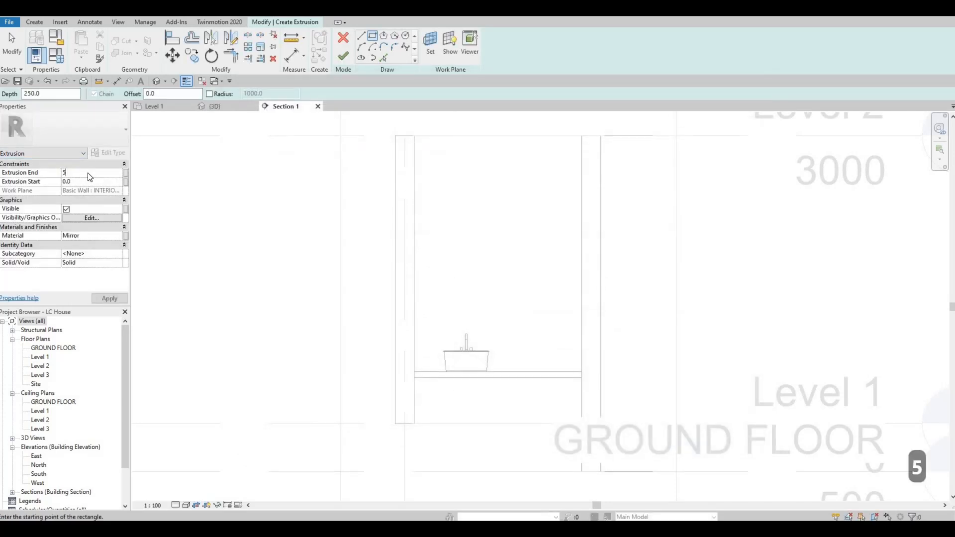
{"action": "key", "text": "Return"}
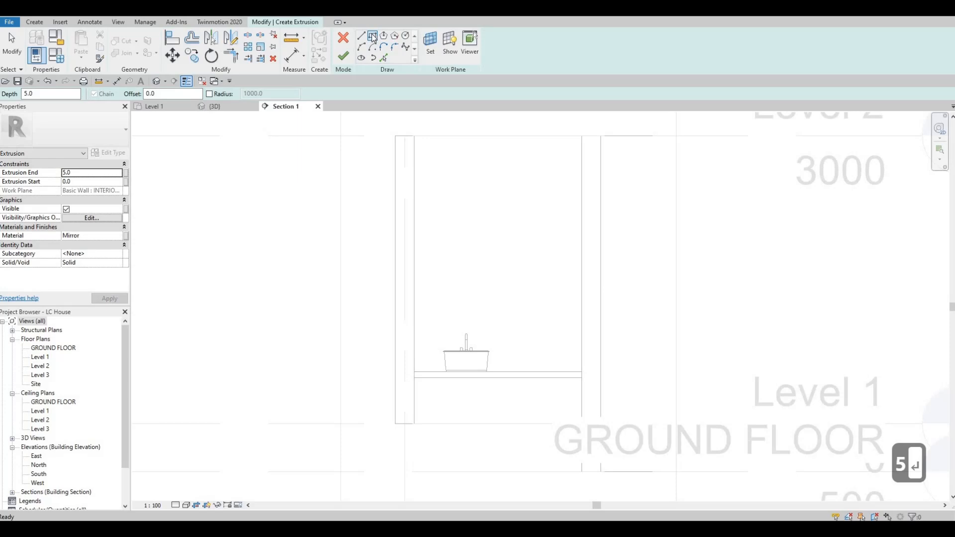
{"action": "left_click", "coordinate": [373, 36]}
{"action": "left_click", "coordinate": [415, 235]}
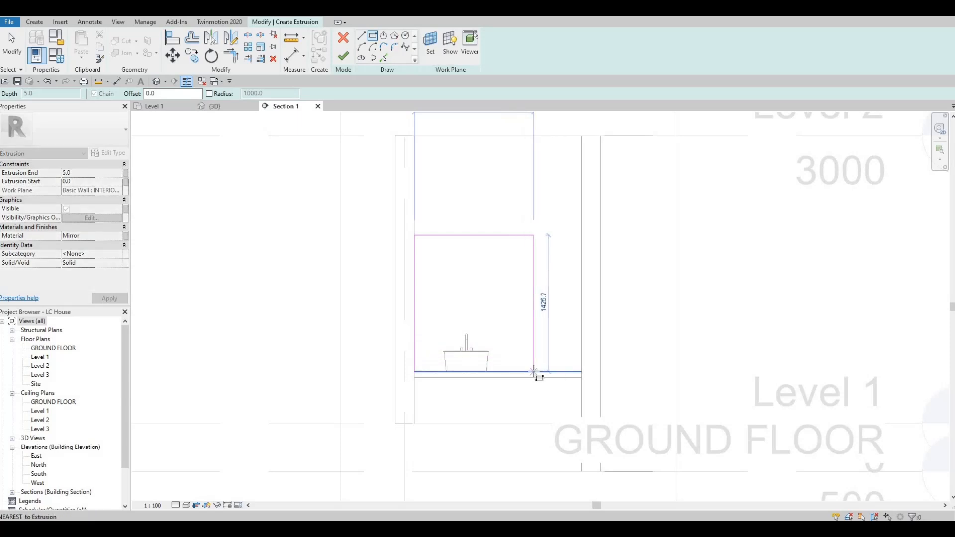
{"action": "left_click", "coordinate": [534, 372]}
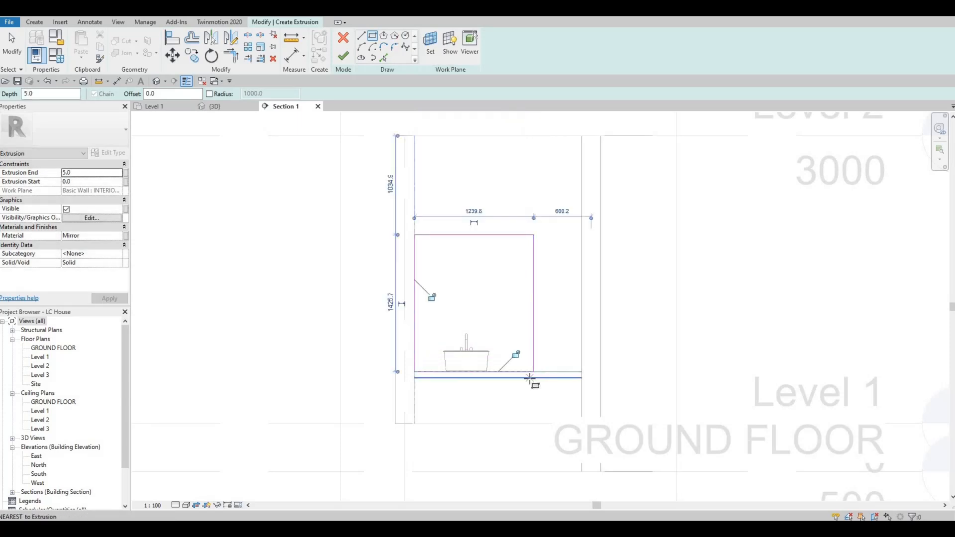
{"action": "left_click", "coordinate": [343, 58]}
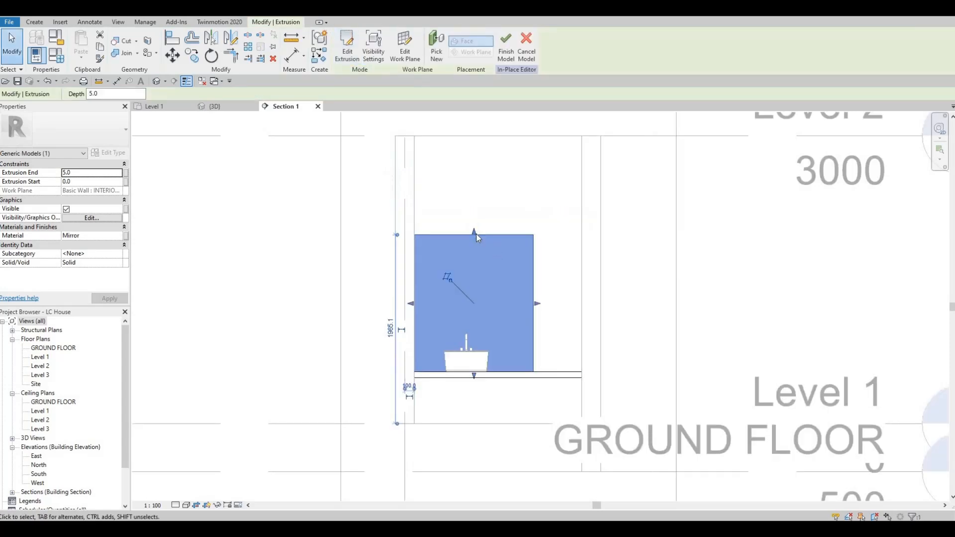
- Raise the mirror's top edge to make it about 1681 mm tall, and pull its right edge slightly inward
{"action": "left_click_drag", "start_coordinate": [474, 229], "coordinate": [474, 209]}
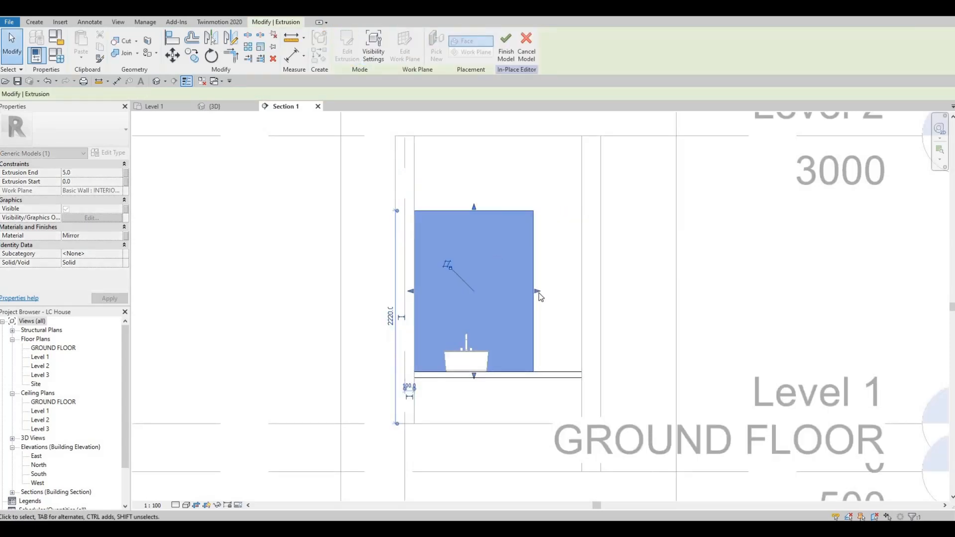
{"action": "left_click_drag", "start_coordinate": [543, 295], "coordinate": [534, 296]}
{"action": "key", "text": "Escape"}
{"action": "key", "text": "Escape"}
{"action": "scroll", "coordinate": [551, 292], "scroll_direction": "up", "scroll_amount": 2}
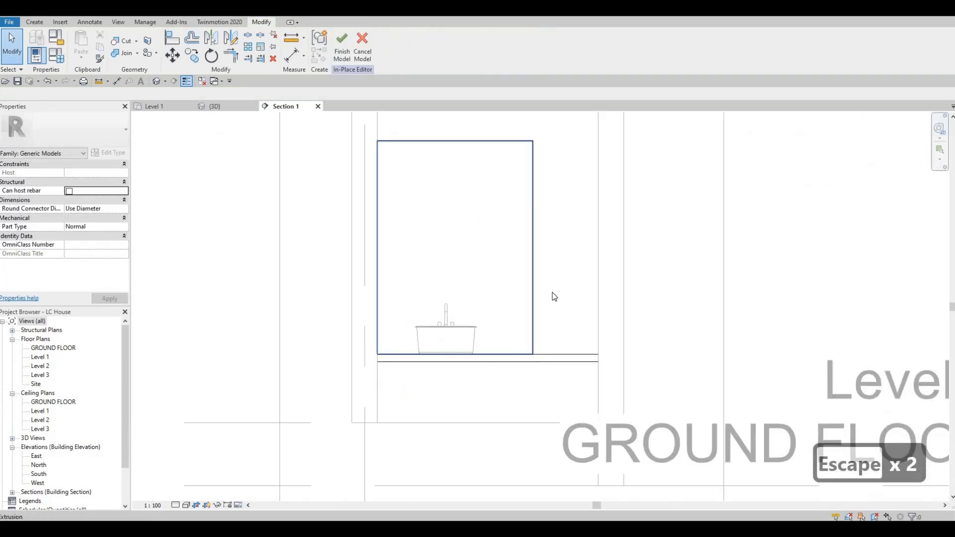
{"action": "scroll", "coordinate": [552, 219], "scroll_direction": "down", "scroll_amount": 2}
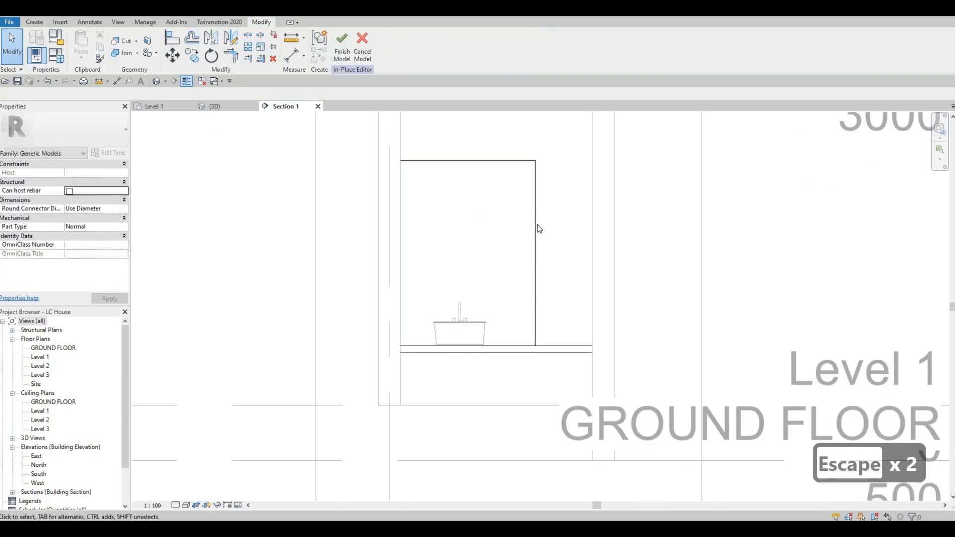
{"action": "scroll", "coordinate": [538, 234], "scroll_direction": "down", "scroll_amount": 1}
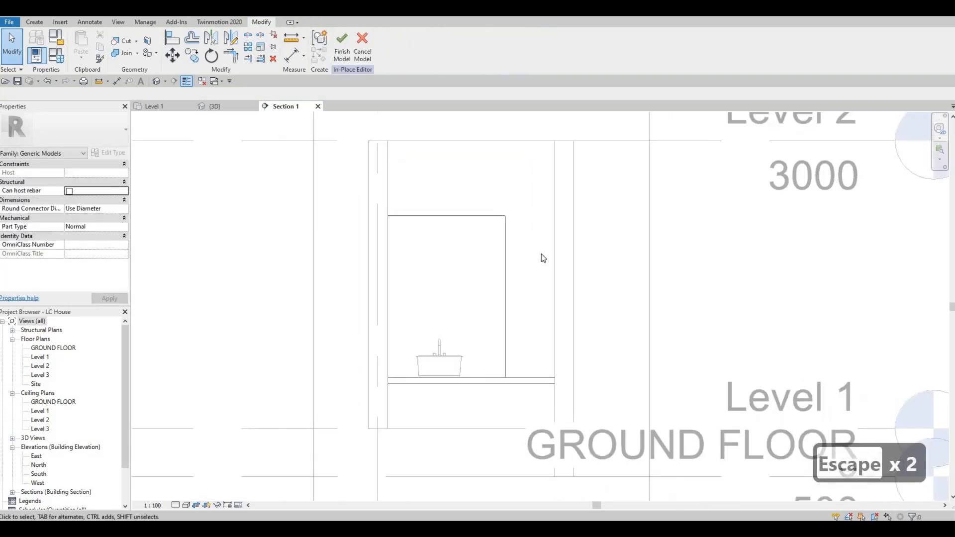
- Start another rectangular extrusion sketch on the same interior wall face
{"action": "left_click", "coordinate": [531, 382]}
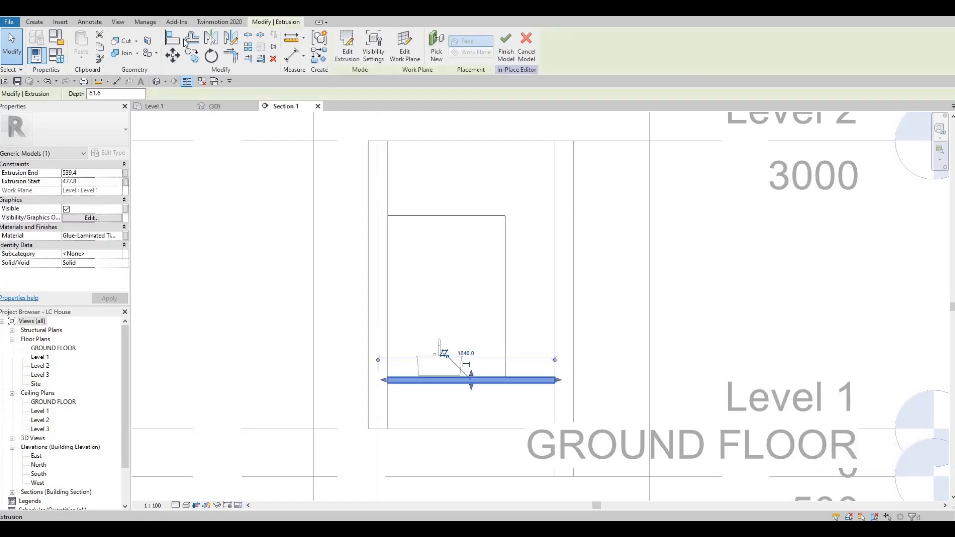
{"action": "left_click", "coordinate": [34, 22]}
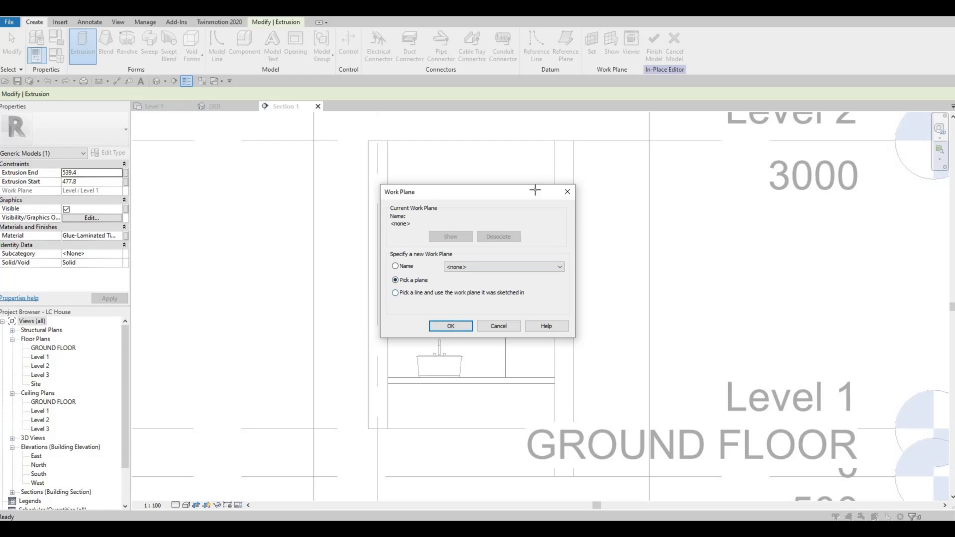
{"action": "key", "text": "Return"}
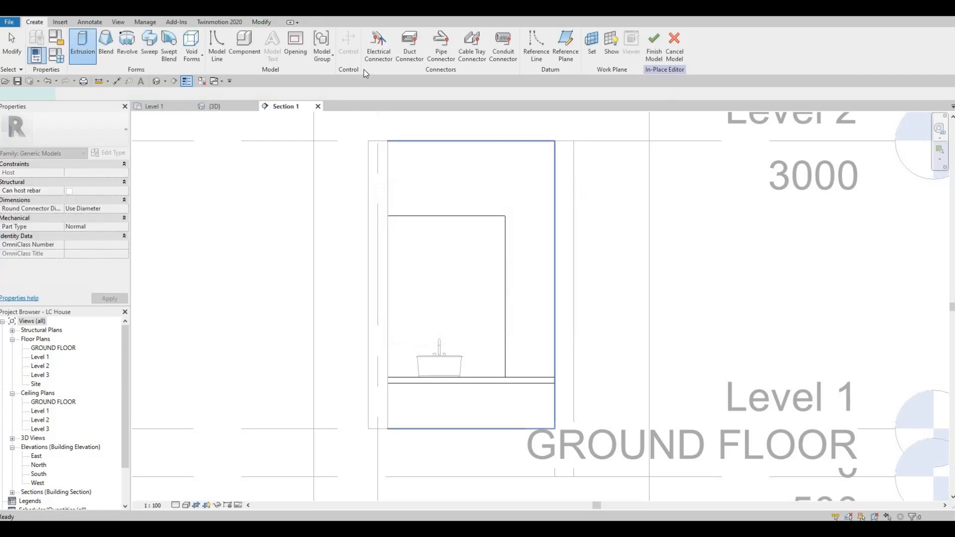
{"action": "left_click", "coordinate": [503, 142]}
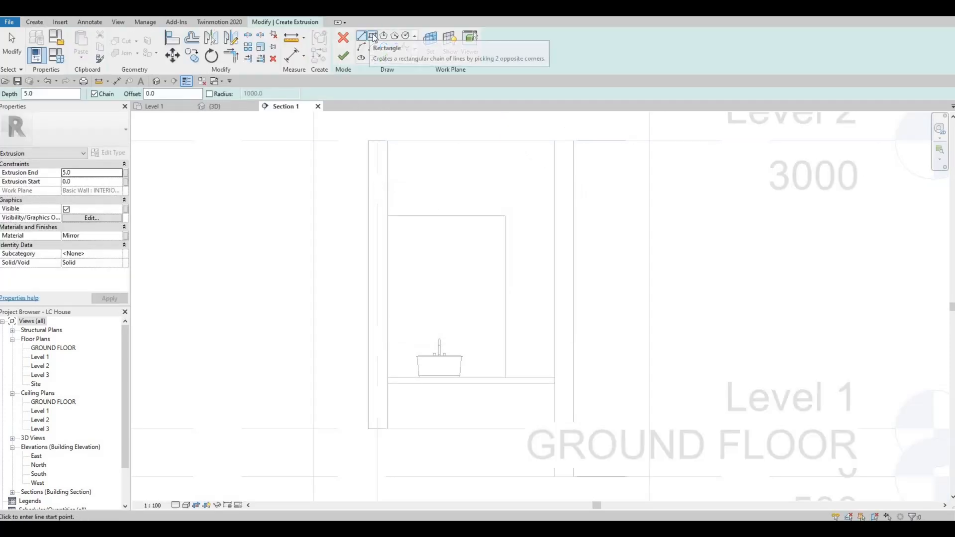
{"action": "left_click", "coordinate": [373, 37]}
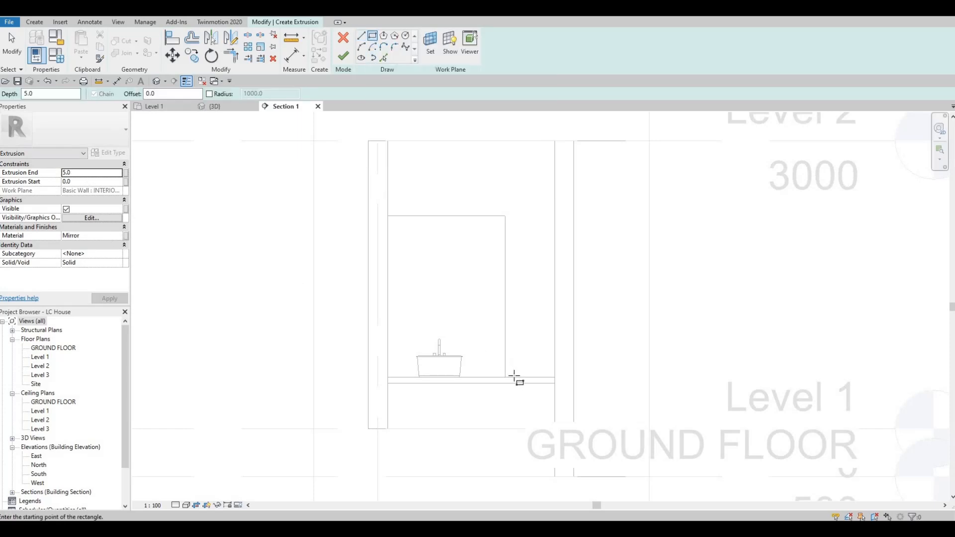
- Assign the new extrusion the project's Glue-Laminated Timber material
{"action": "left_click", "coordinate": [123, 237]}
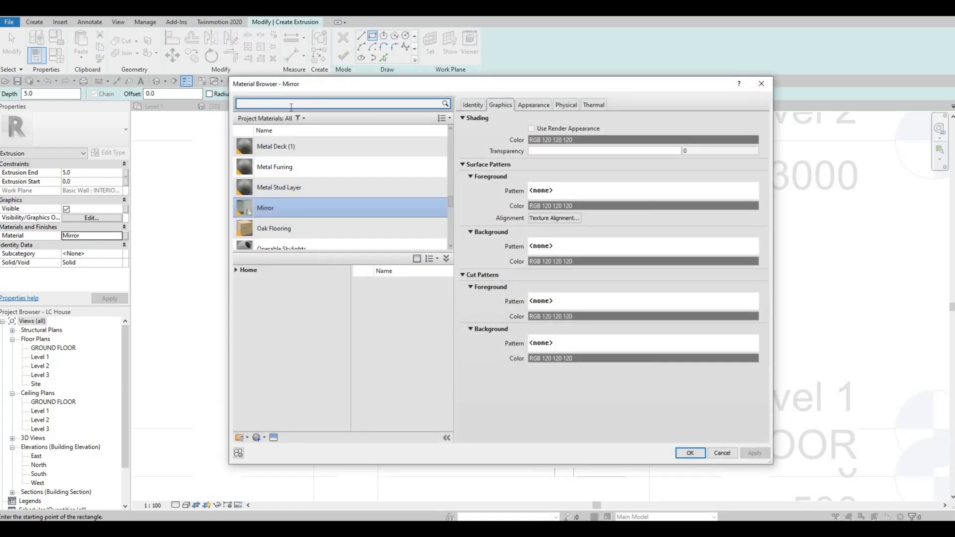
{"action": "type", "text": "G"}
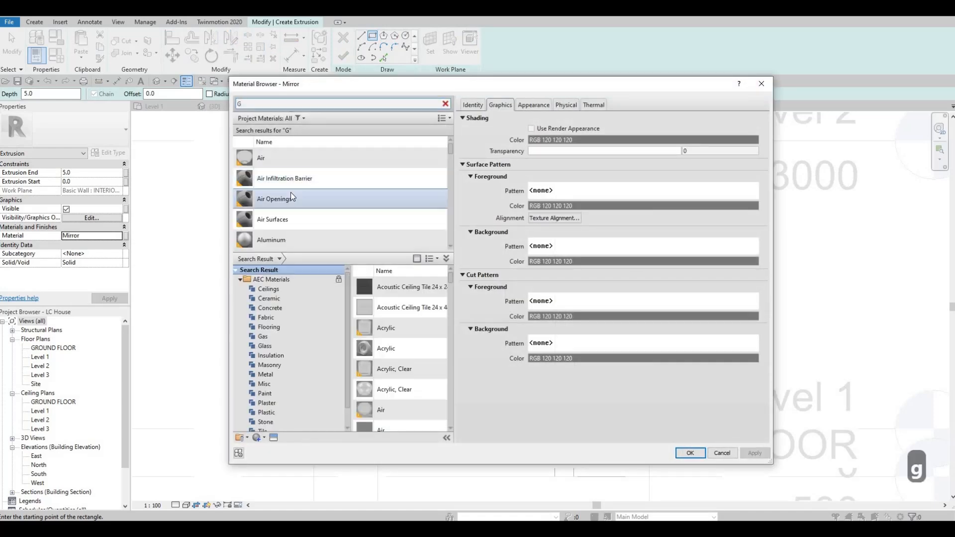
{"action": "scroll", "coordinate": [291, 194], "scroll_direction": "down", "scroll_amount": 7}
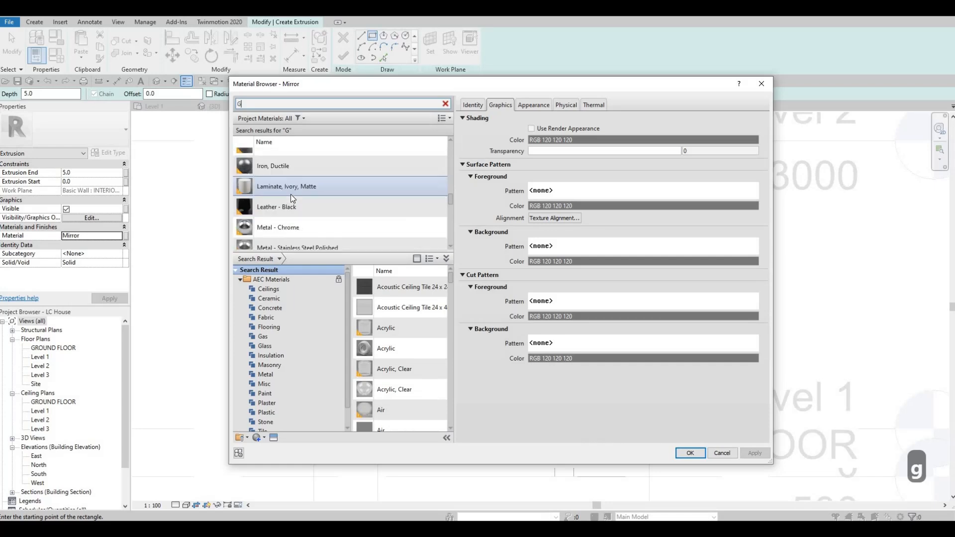
{"action": "scroll", "coordinate": [291, 193], "scroll_direction": "up", "scroll_amount": 5}
{"action": "left_click", "coordinate": [308, 177]}
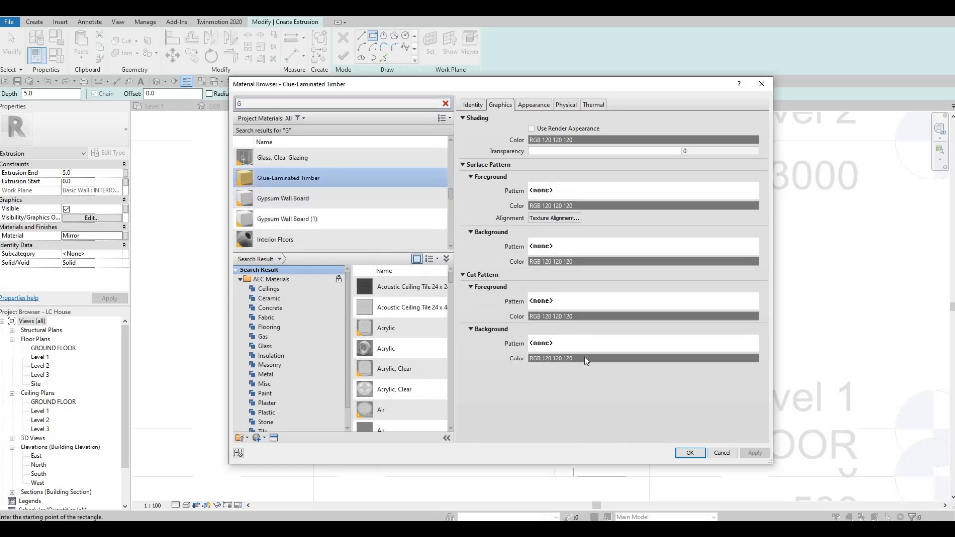
{"action": "left_click", "coordinate": [689, 452]}
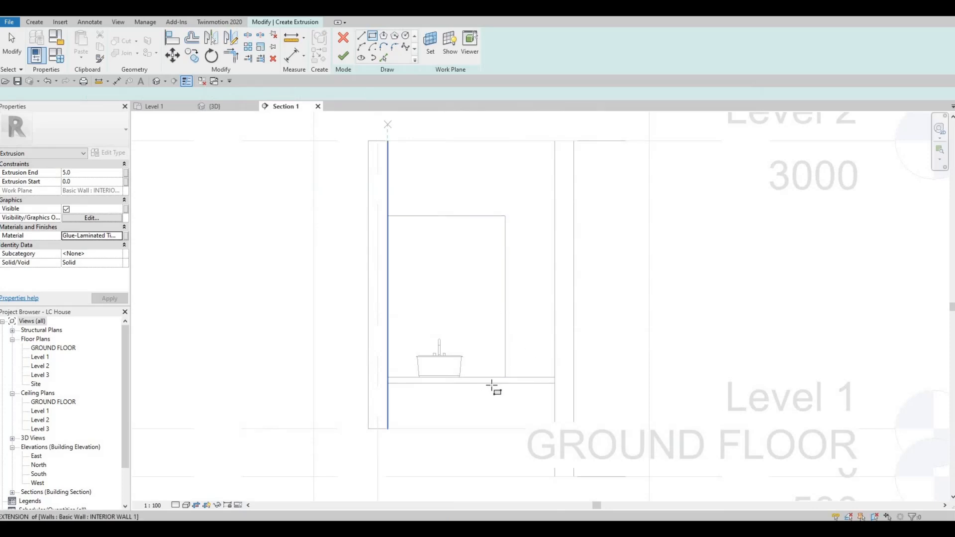
- Sketch a rectangle about 1681 mm high from the mirror's upper corner to the counter and far wall, and extrude it 5 mm
{"action": "left_click", "coordinate": [373, 36]}
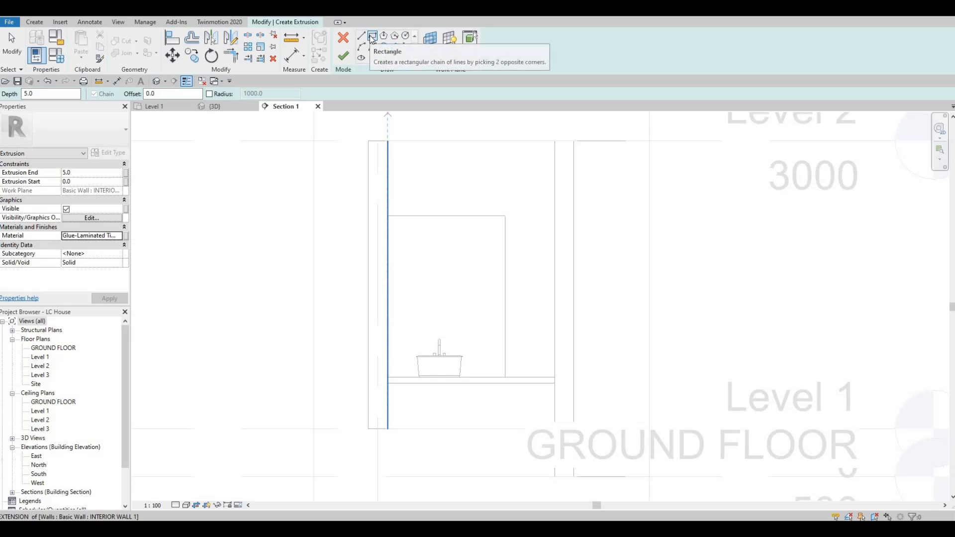
{"action": "left_click", "coordinate": [506, 216]}
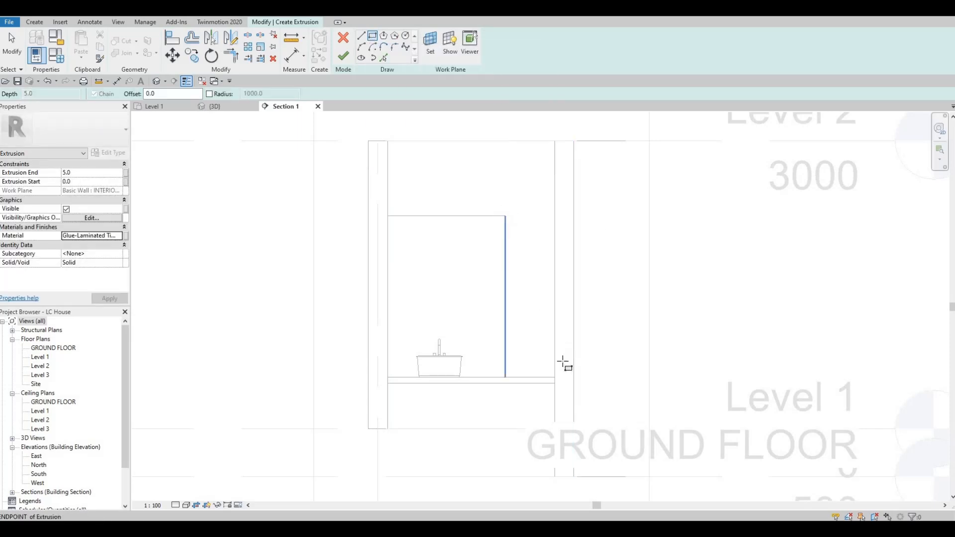
{"action": "left_click", "coordinate": [555, 378]}
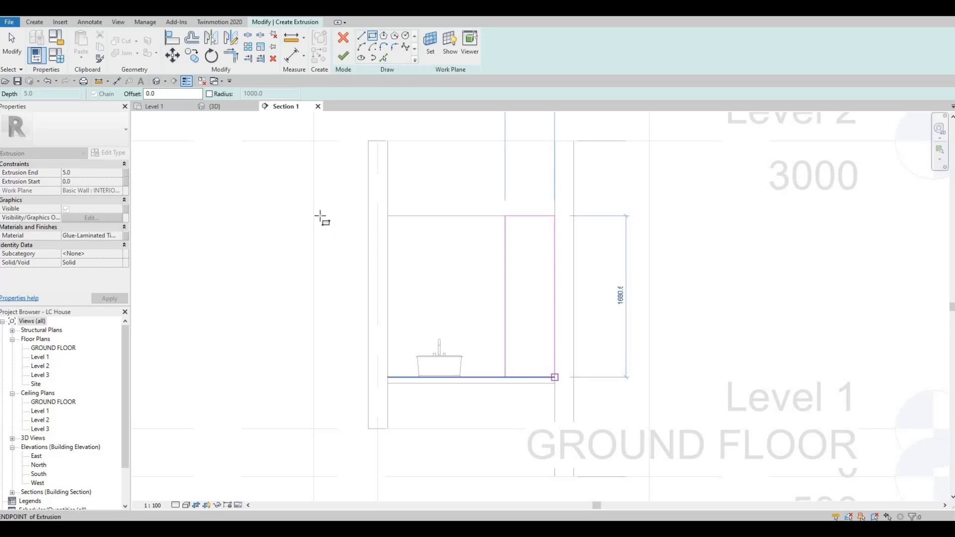
{"action": "left_click", "coordinate": [343, 55]}
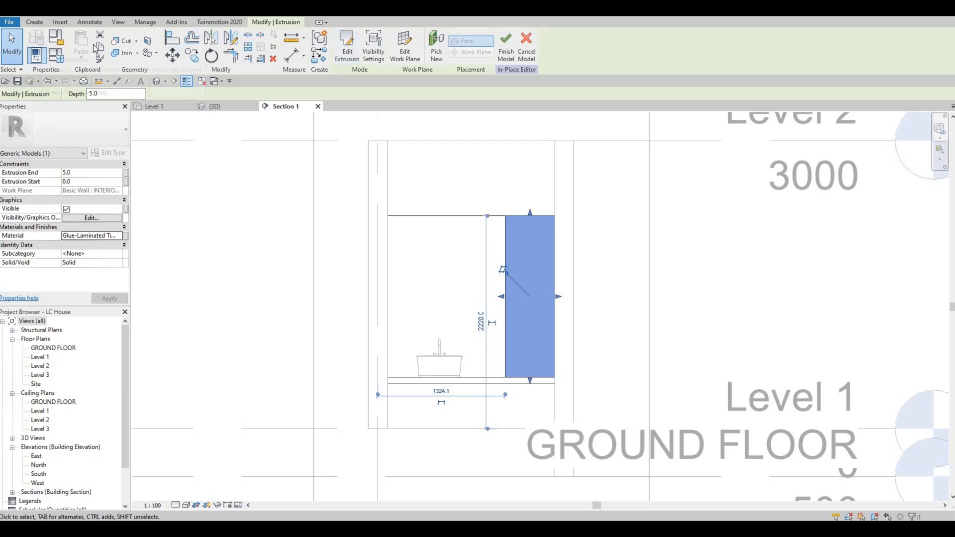
- Begin another extrusion on the narrow timber panel's face and trace the panel's two side edges and top edge as sketch lines
{"action": "left_click", "coordinate": [34, 22]}
{"action": "left_click", "coordinate": [83, 46]}
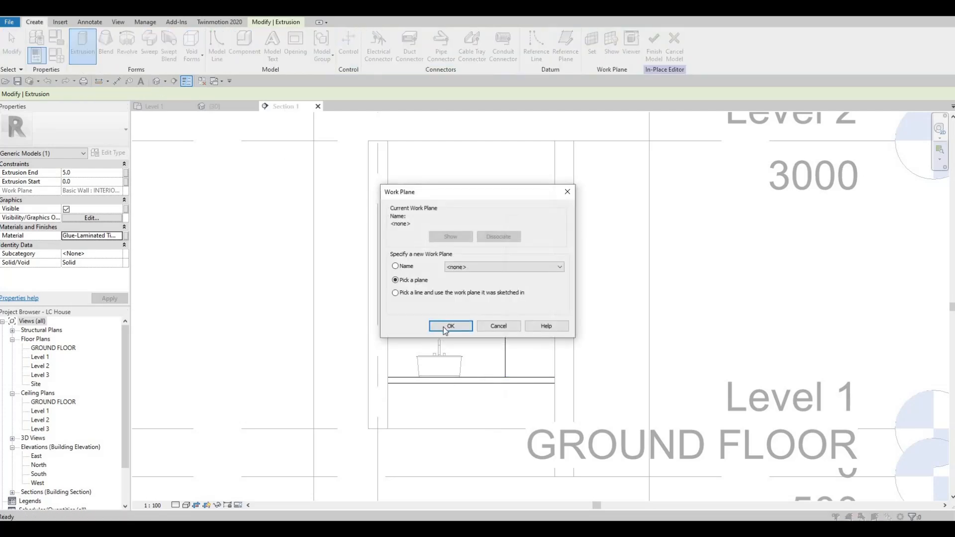
{"action": "key", "text": "Return"}
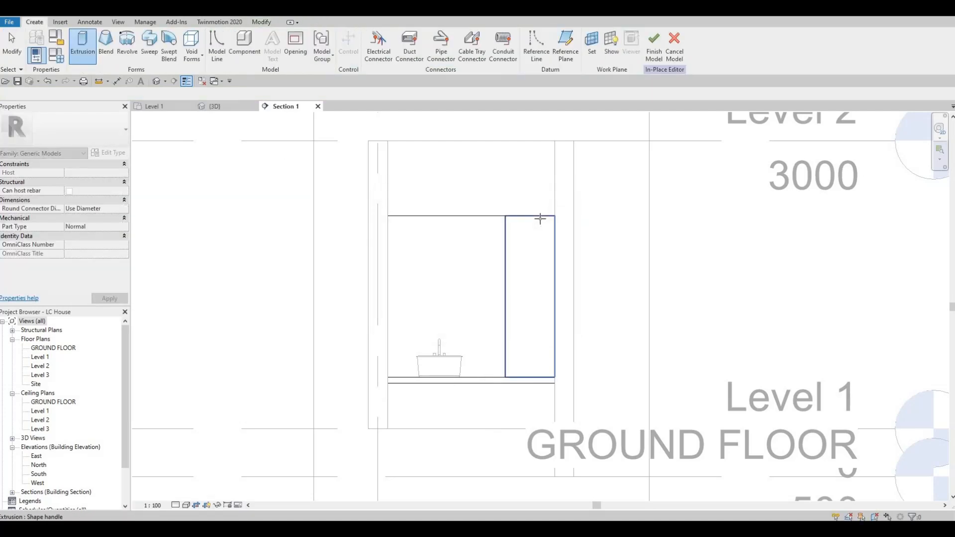
{"action": "left_click", "coordinate": [521, 226]}
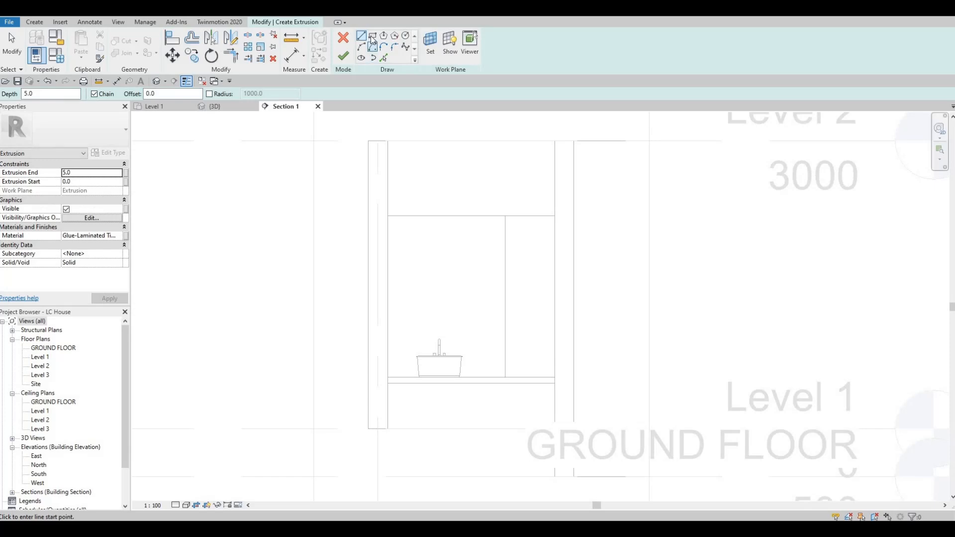
{"action": "left_click", "coordinate": [505, 216]}
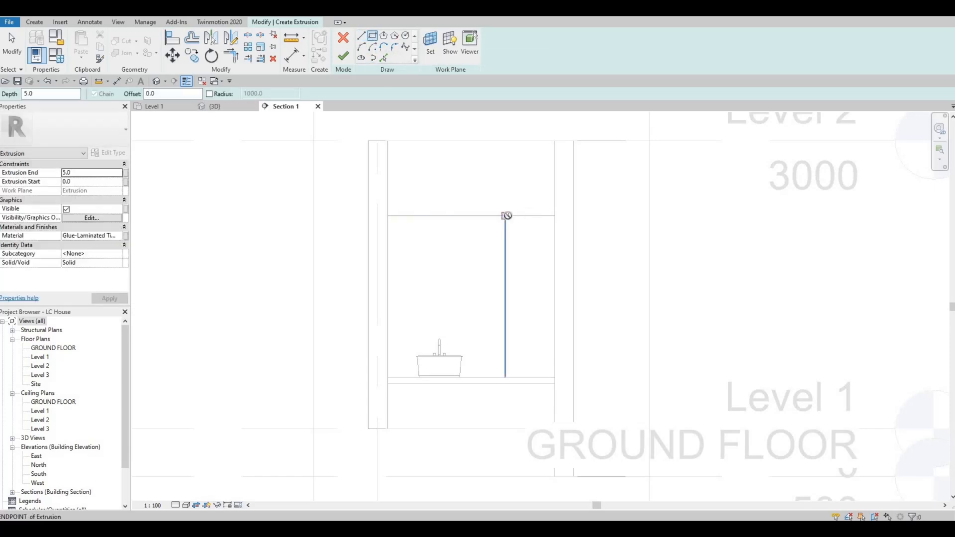
{"action": "key", "text": "Escape"}
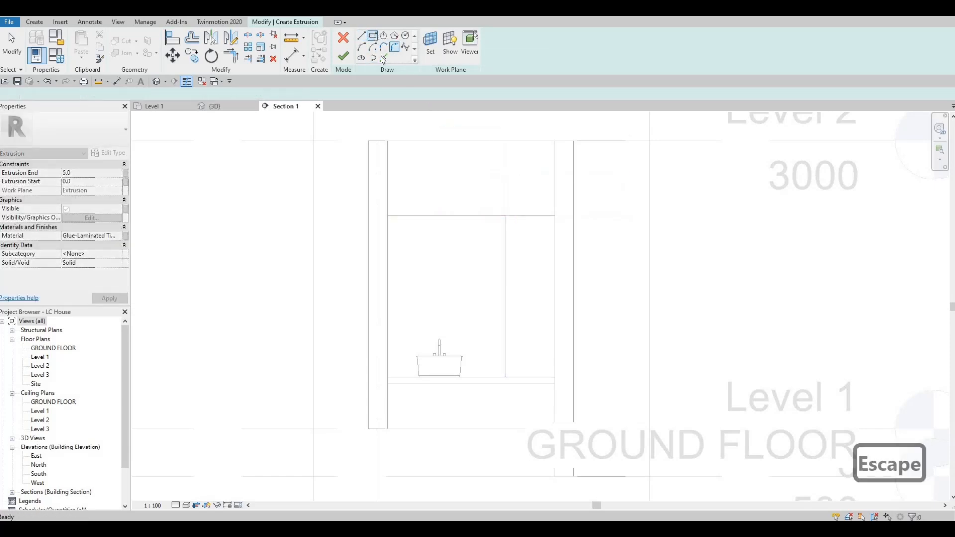
{"action": "key", "text": "Escape"}
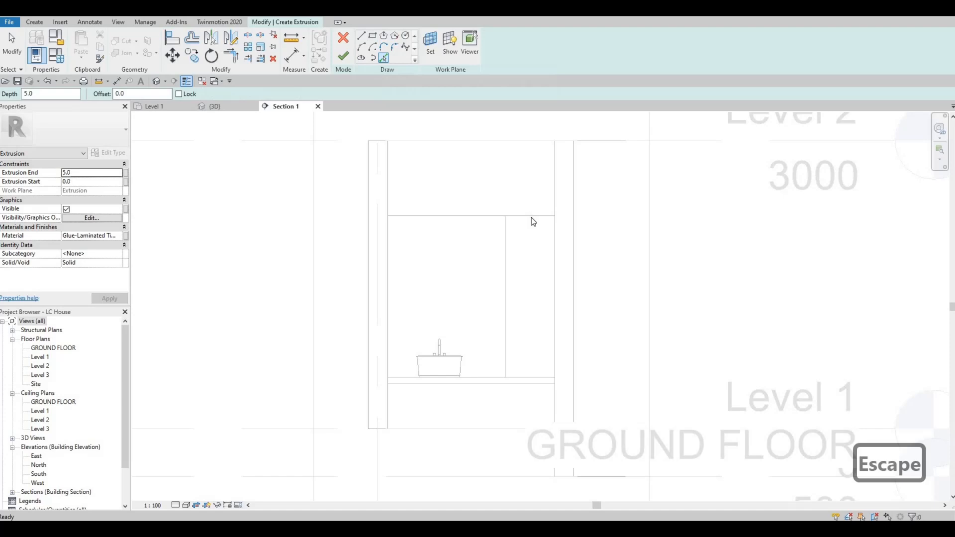
{"action": "left_click", "coordinate": [506, 246]}
{"action": "left_click", "coordinate": [549, 244]}
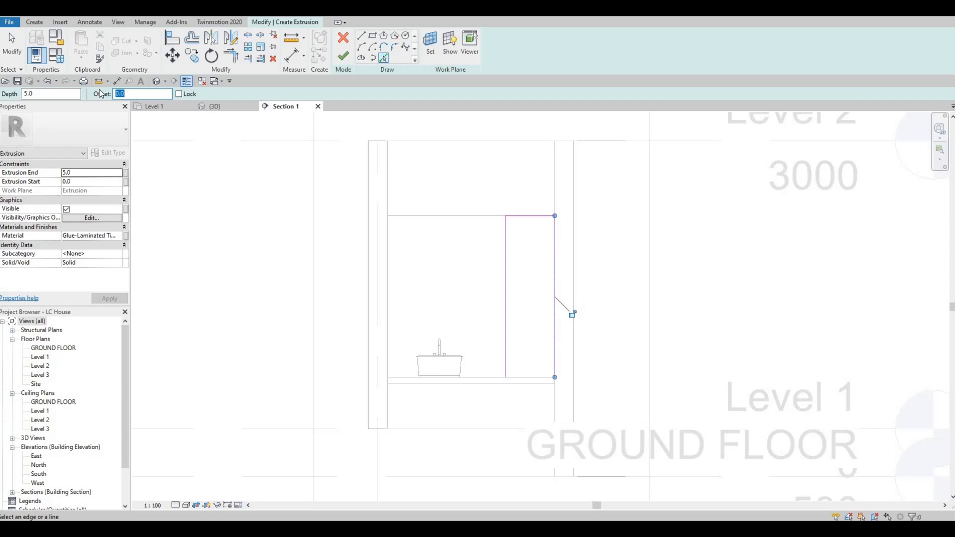
- Add sketch lines offset 35 mm inward from the panel's top edge and both side edges
{"action": "type", "text": "2"}
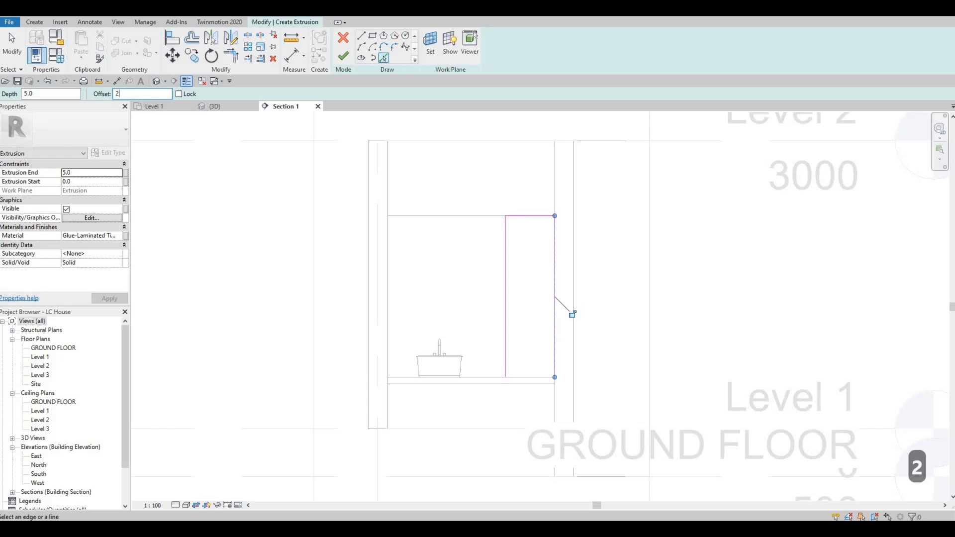
{"action": "type", "text": "0"}
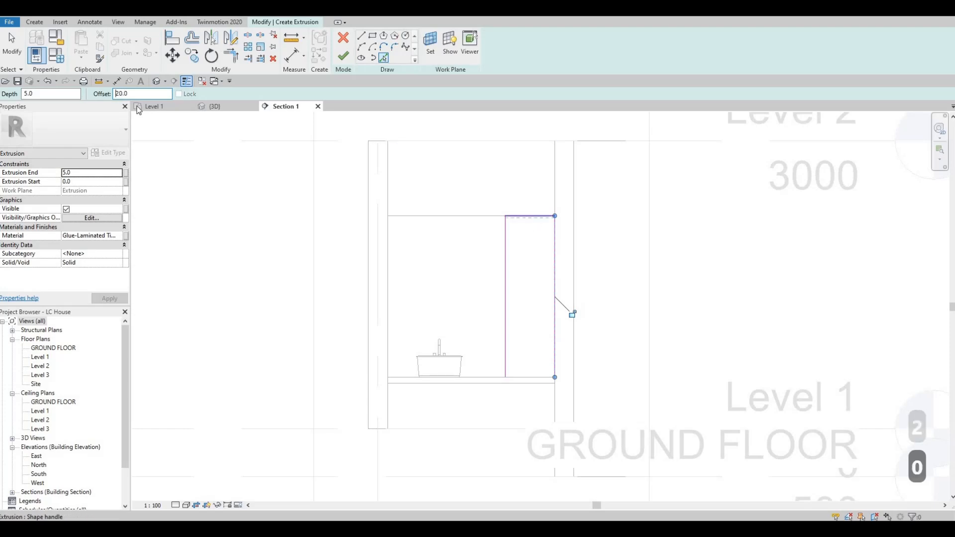
{"action": "type", "text": "50"}
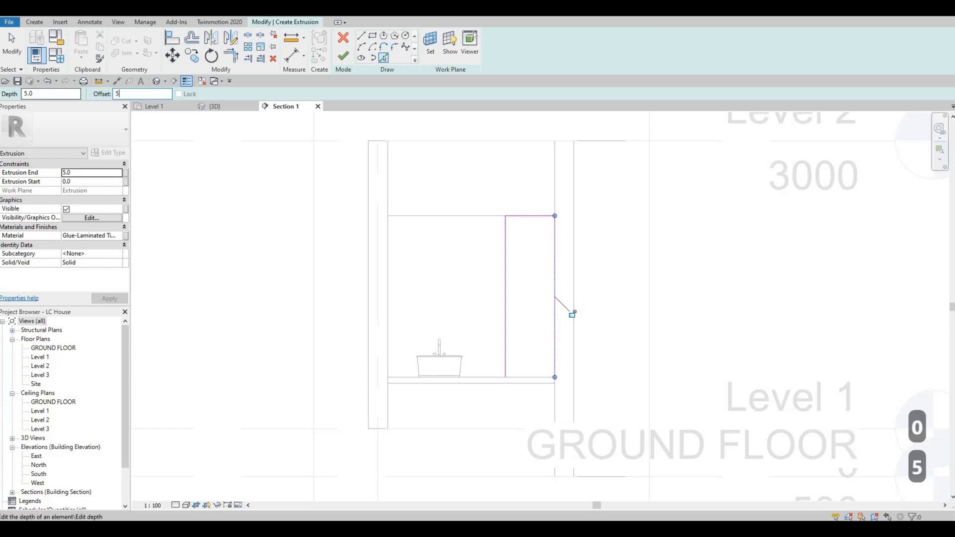
{"action": "key", "text": "Return"}
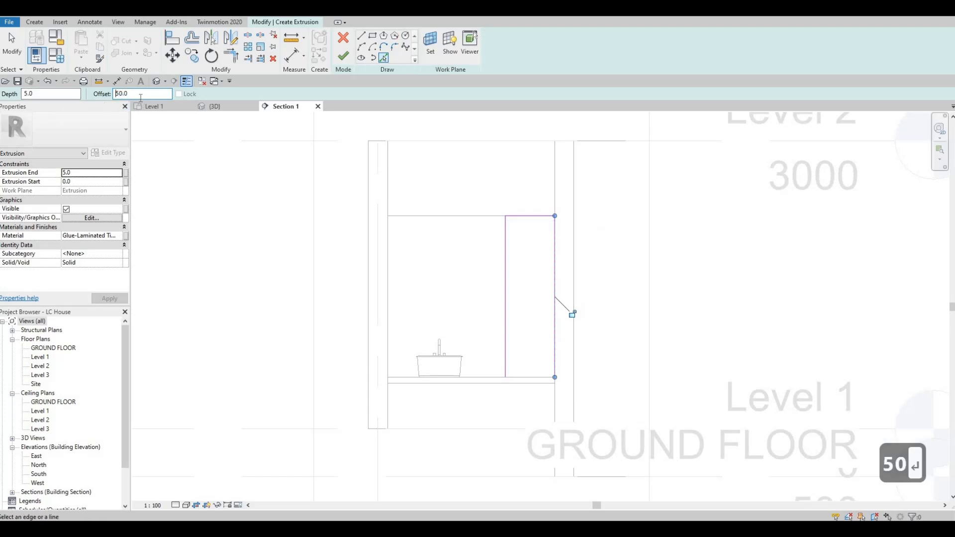
{"action": "type", "text": "35"}
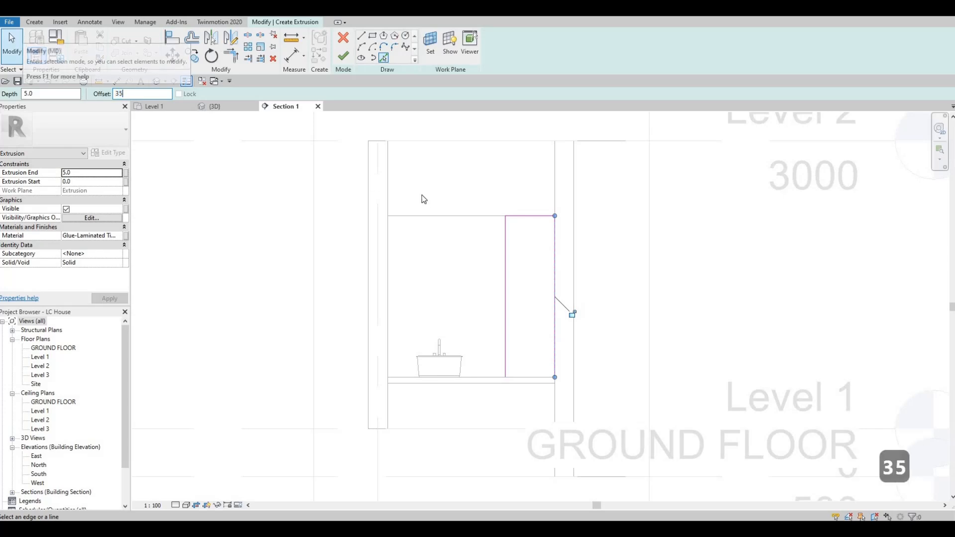
{"action": "left_click", "coordinate": [530, 221]}
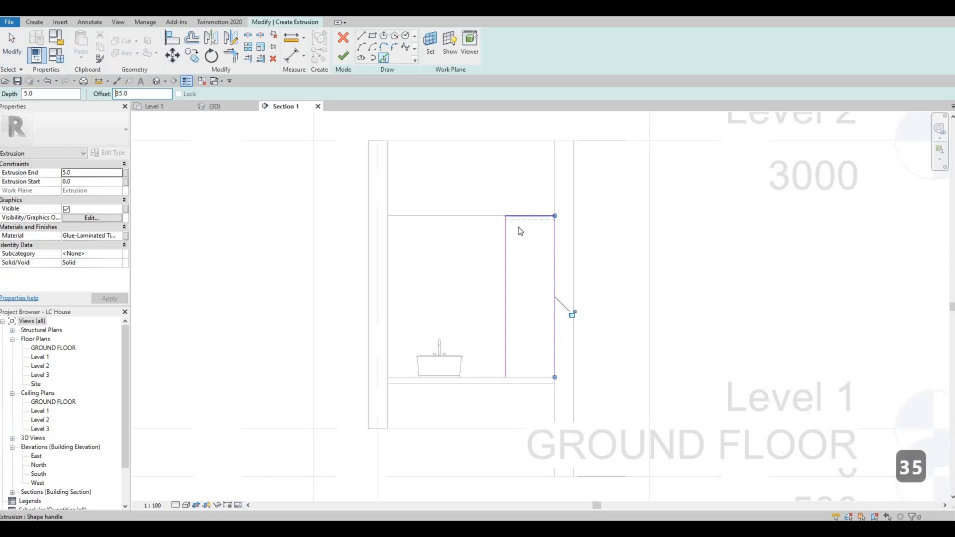
{"action": "left_click", "coordinate": [550, 254]}
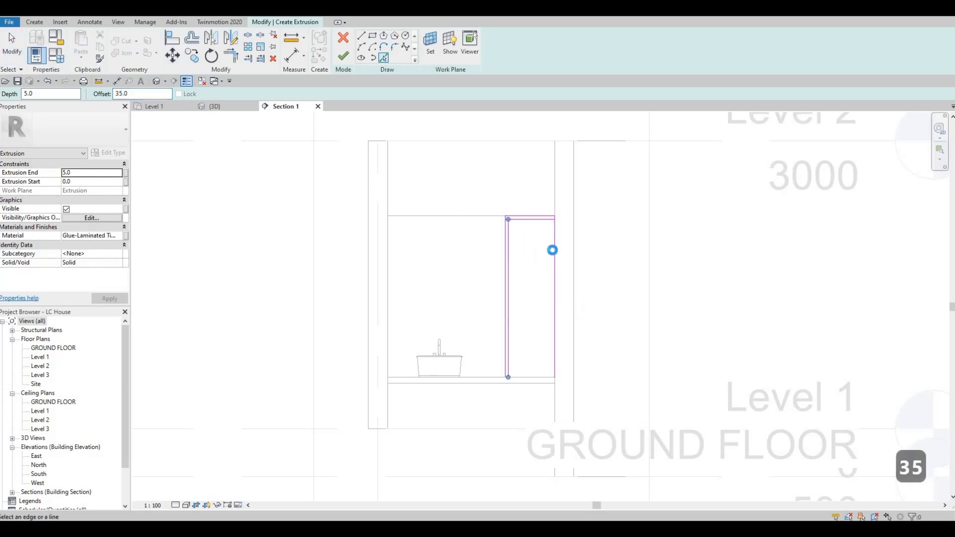
{"action": "left_click", "coordinate": [538, 244]}
- Trim the inner offset lines to each other at both upper corners of the frame sketch
{"action": "scroll", "coordinate": [536, 232], "scroll_direction": "up", "scroll_amount": 3}
{"action": "key", "text": "Escape"}
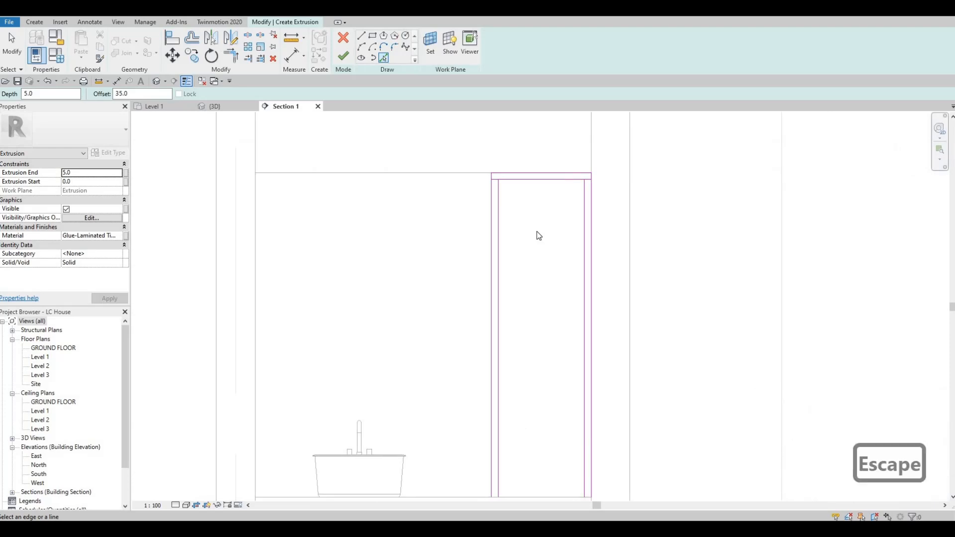
{"action": "key", "text": "t"}
{"action": "key", "text": "r"}
{"action": "left_click", "coordinate": [498, 193]}
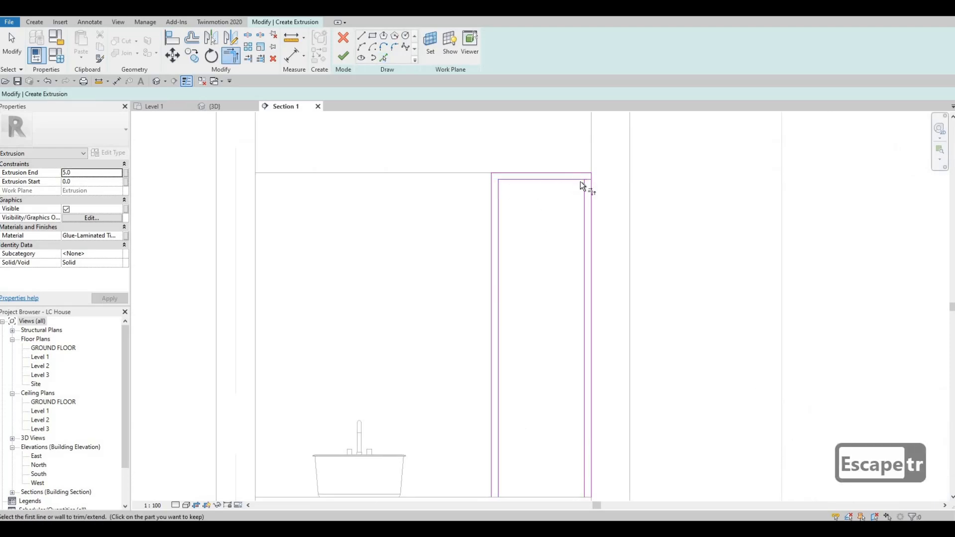
{"action": "left_click", "coordinate": [580, 180]}
{"action": "left_click", "coordinate": [584, 189]}
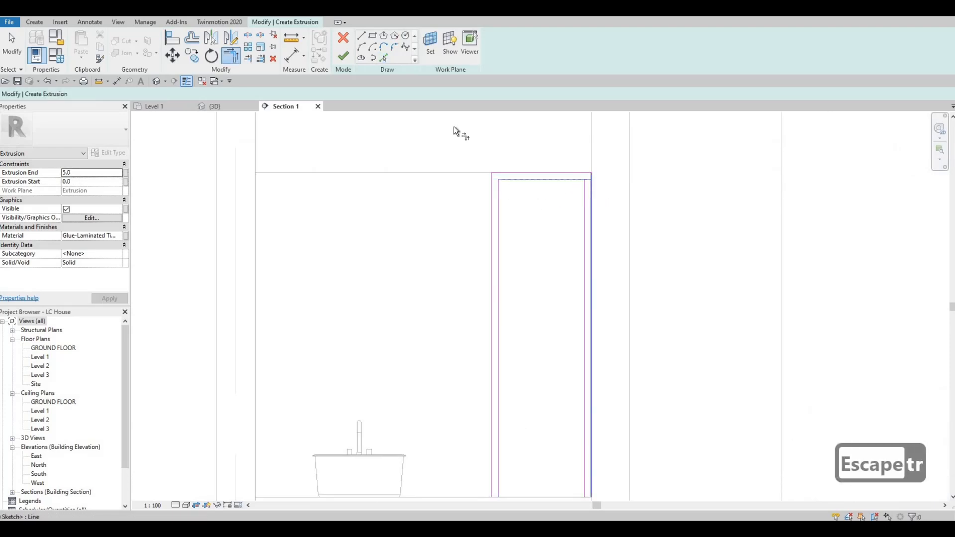
- Close the lower ends of both frame uprights with sketch lines along the counter top
{"action": "left_click", "coordinate": [361, 36]}
{"action": "middle_click_drag", "start_coordinate": [499, 443], "coordinate": [495, 249]}
{"action": "scroll", "coordinate": [497, 300], "scroll_direction": "up", "scroll_amount": 2}
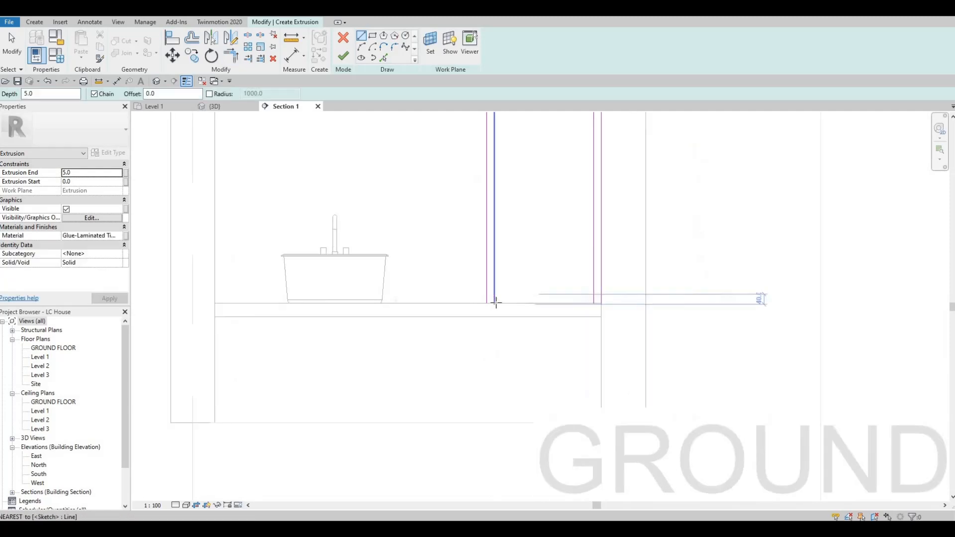
{"action": "left_click", "coordinate": [490, 303]}
{"action": "key", "text": "Escape"}
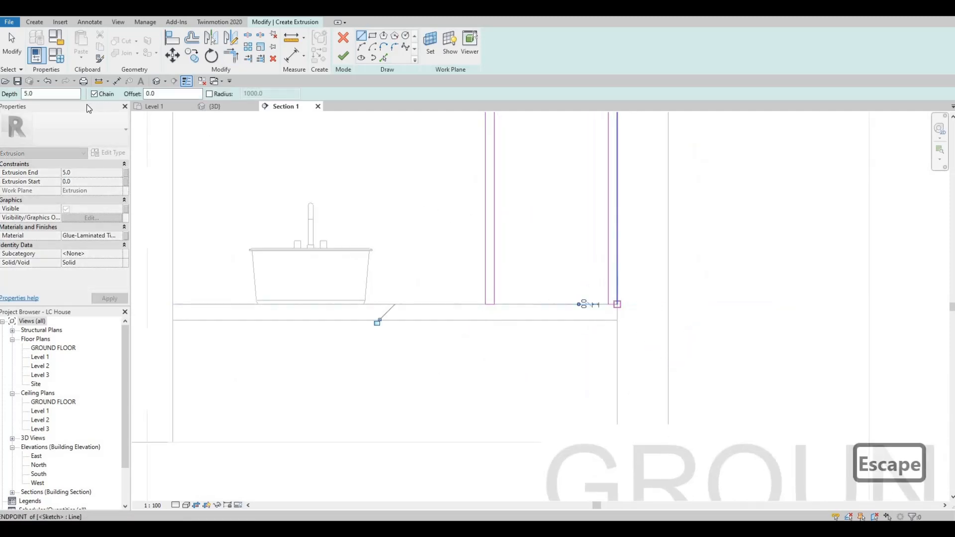
{"action": "key", "text": "Escape"}
- Set the frame's extrusion end to 50 mm, then complete the extrusion and the in-place model
{"action": "left_click", "coordinate": [89, 173]}
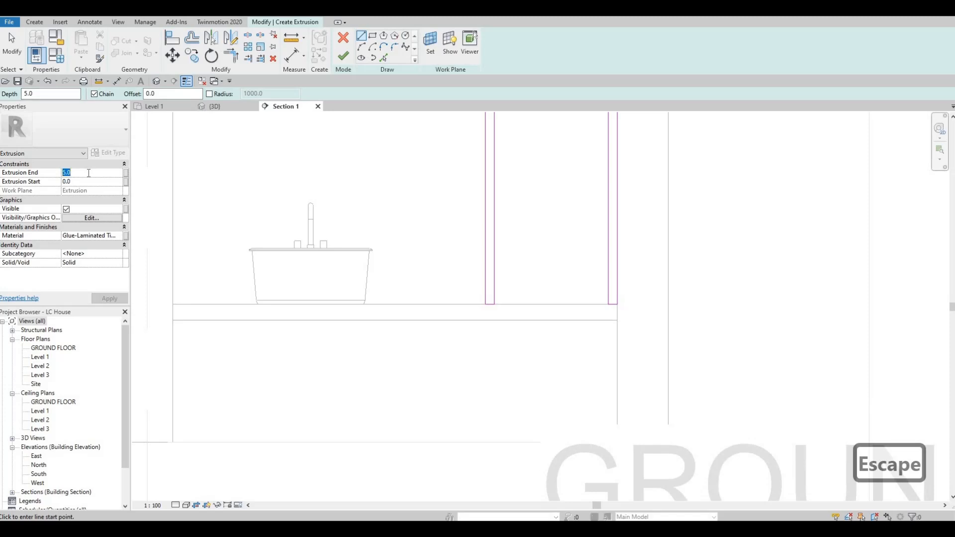
{"action": "type", "text": "50"}
{"action": "left_click", "coordinate": [104, 298]}
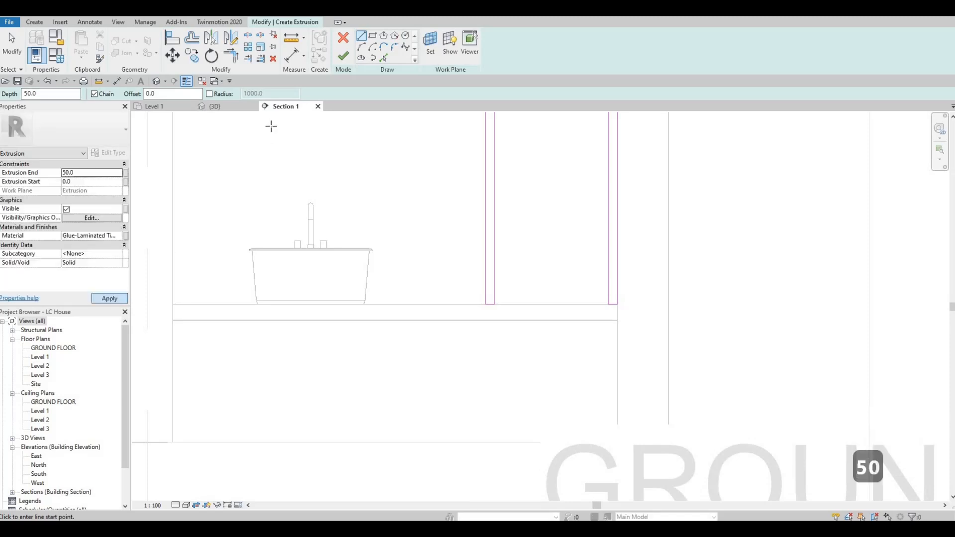
{"action": "left_click", "coordinate": [343, 57]}
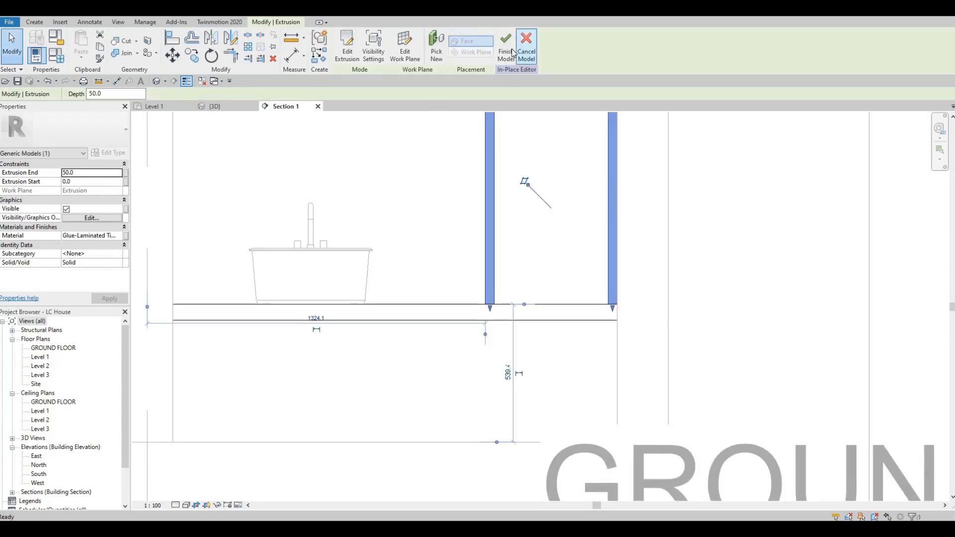
{"action": "left_click", "coordinate": [505, 47]}
- In the 3D view, pull the timber frame's front face outward to a depth of about 244 mm
{"action": "left_click", "coordinate": [216, 107]}
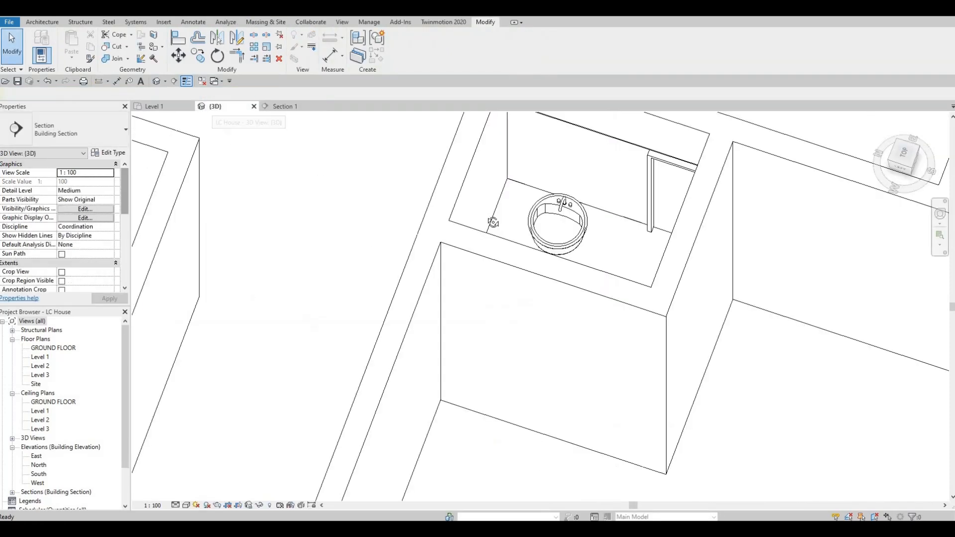
{"action": "middle_click_drag", "start_coordinate": [608, 232], "coordinate": [472, 280], "text": "shift"}
{"action": "scroll", "coordinate": [475, 278], "scroll_direction": "down", "scroll_amount": 5}
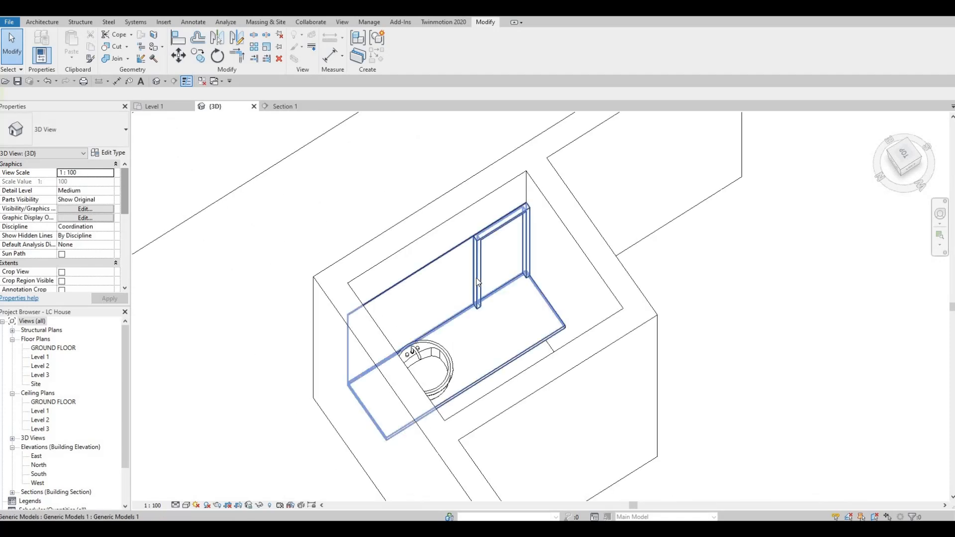
{"action": "left_click", "coordinate": [514, 267]}
{"action": "left_click_drag", "start_coordinate": [514, 267], "coordinate": [500, 321]}
{"action": "key", "text": "Escape"}
{"action": "key", "text": "Escape"}
{"action": "middle_click_drag", "start_coordinate": [499, 298], "coordinate": [524, 319], "text": "shift"}
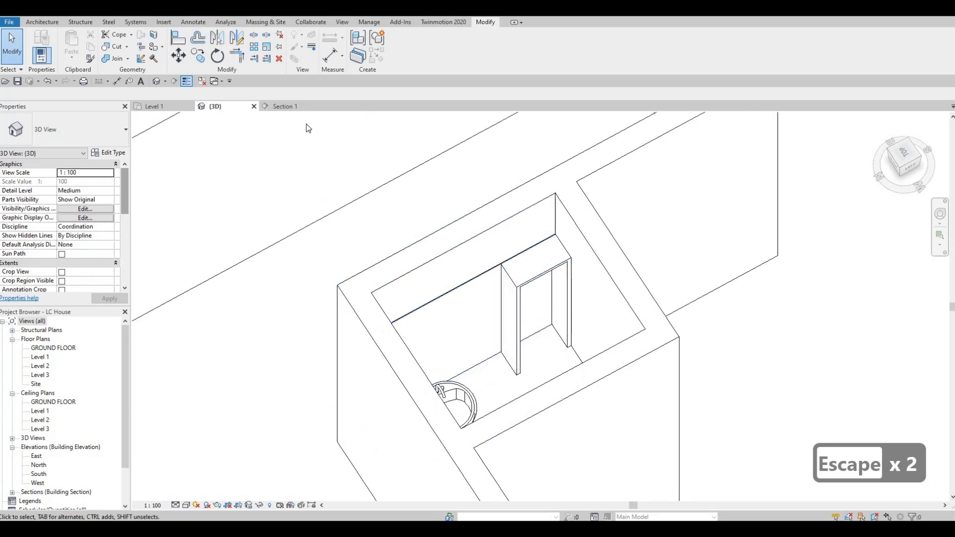
- Reopen the in-place model for editing and open the timber frame's extrusion sketch in the Section 1 view
{"action": "left_click", "coordinate": [507, 277]}
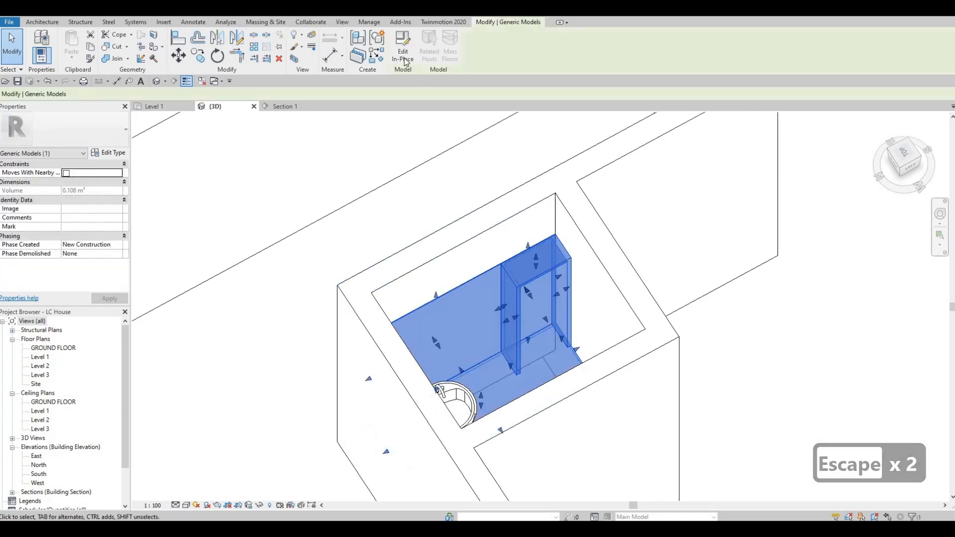
{"action": "left_click", "coordinate": [403, 47]}
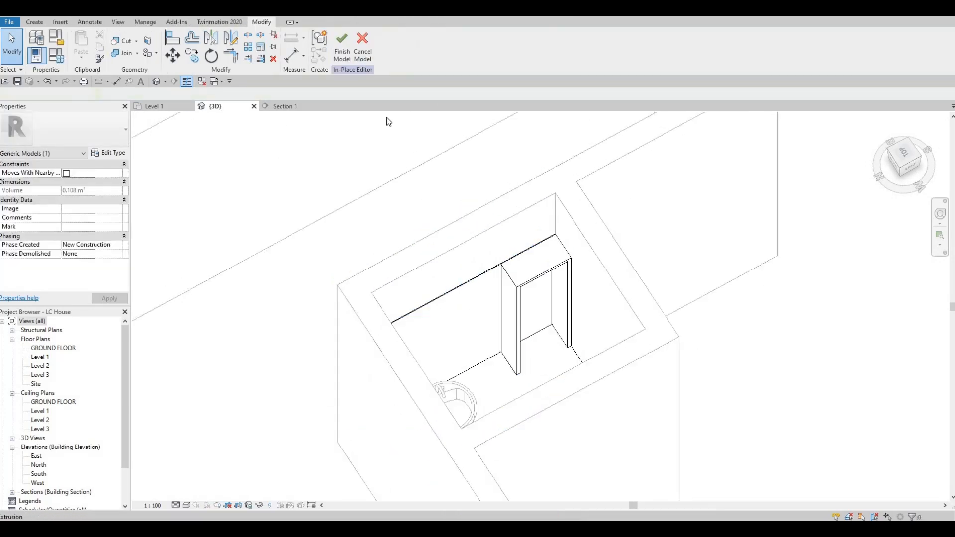
{"action": "left_click", "coordinate": [298, 107]}
{"action": "scroll", "coordinate": [414, 223], "scroll_direction": "down", "scroll_amount": 1}
{"action": "middle_click_drag", "start_coordinate": [413, 224], "coordinate": [342, 358]}
{"action": "left_click", "coordinate": [413, 260]}
{"action": "middle_click_drag", "start_coordinate": [441, 168], "coordinate": [433, 234]}
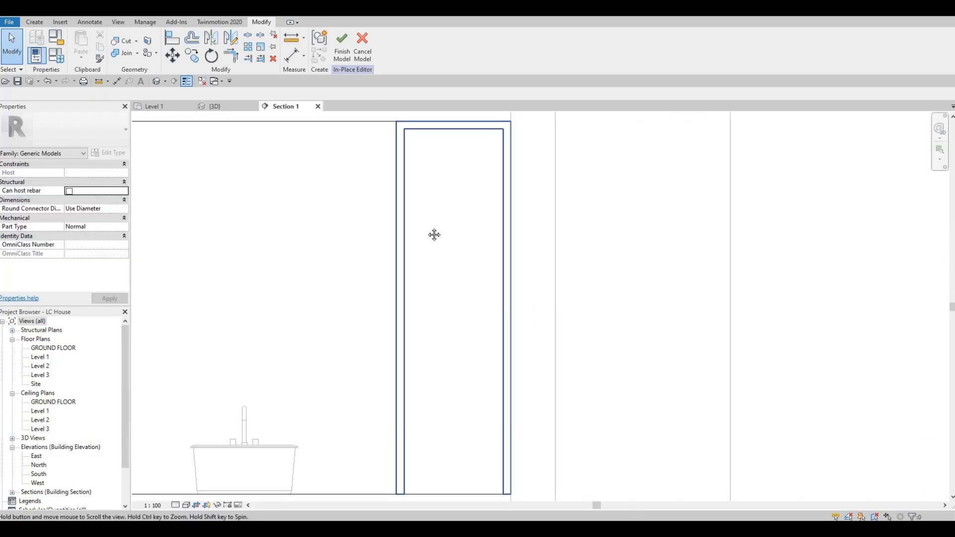
{"action": "scroll", "coordinate": [434, 234], "scroll_direction": "down", "scroll_amount": 3}
{"action": "key", "text": "Escape"}
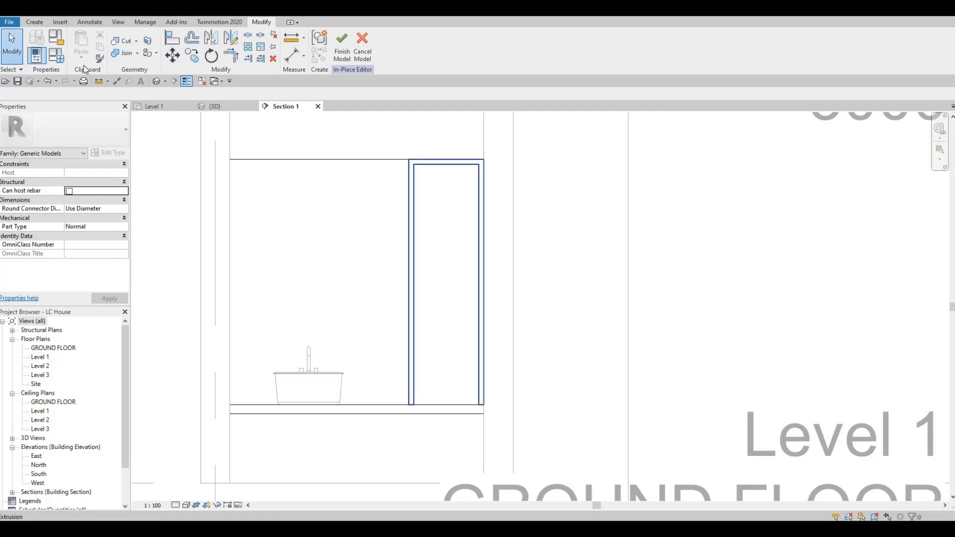
{"action": "left_click", "coordinate": [412, 214]}
{"action": "left_click", "coordinate": [343, 59]}
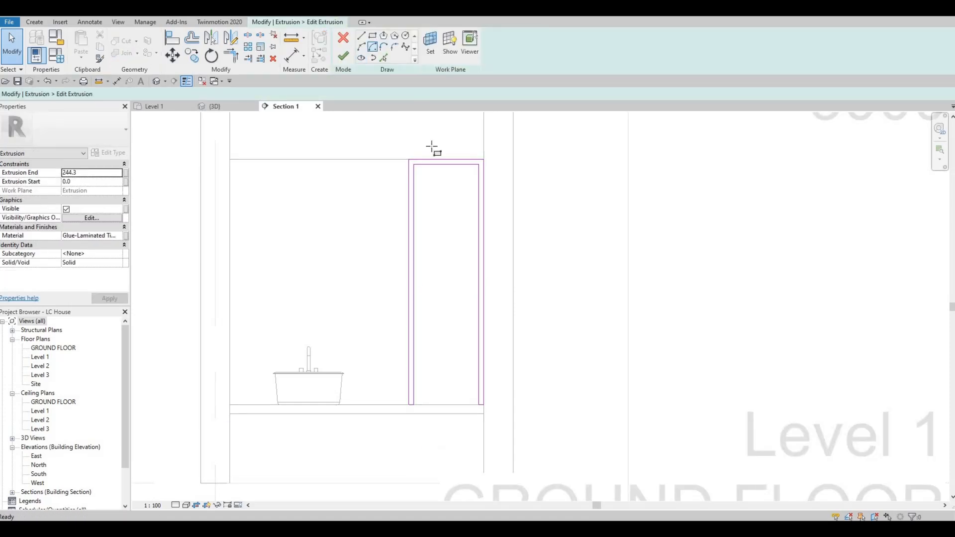
- Sketch a shelf rectangle about 45 mm high between the frame's uprights, about 389 mm below the inner top edge
{"action": "key", "text": "l"}
{"action": "key", "text": "i"}
{"action": "scroll", "coordinate": [406, 223], "scroll_direction": "up", "scroll_amount": 2}
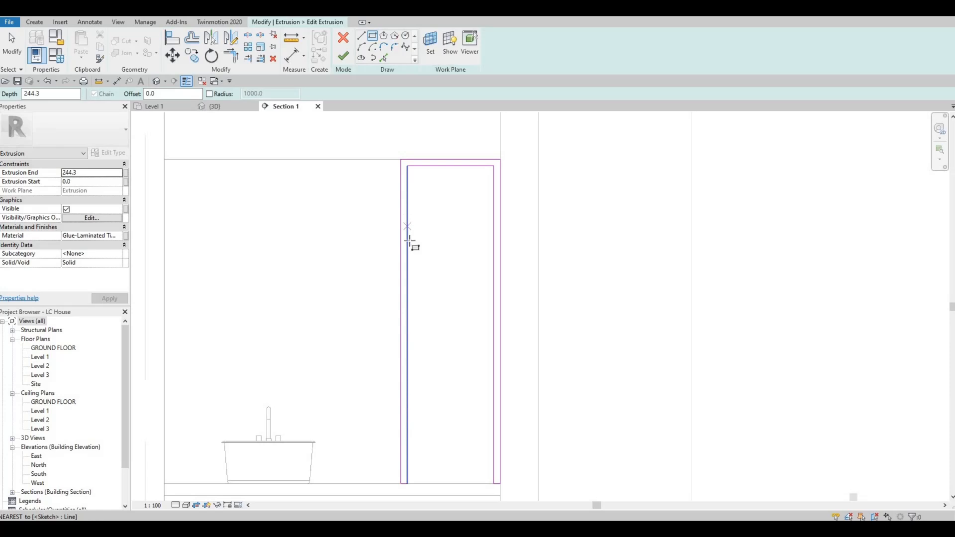
{"action": "left_click", "coordinate": [407, 247]}
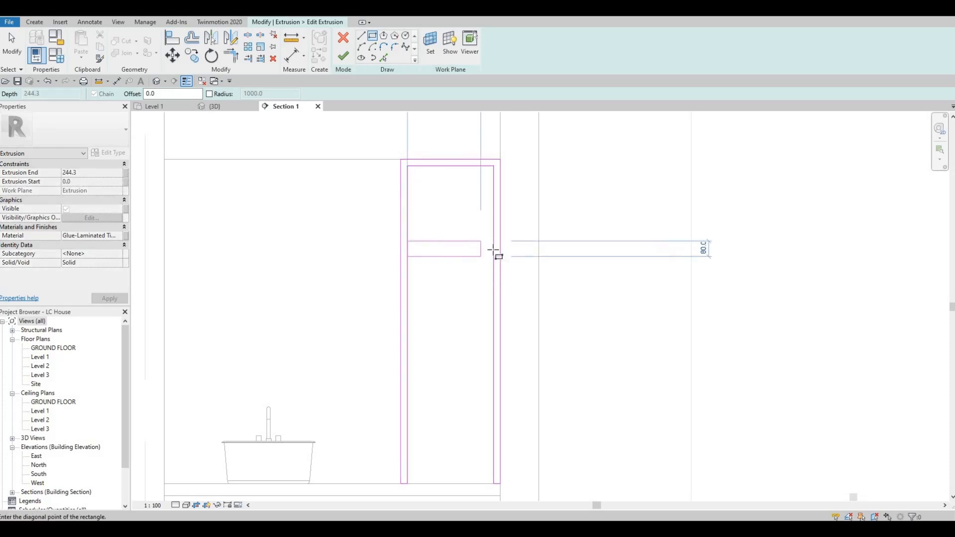
{"action": "left_click", "coordinate": [493, 249]}
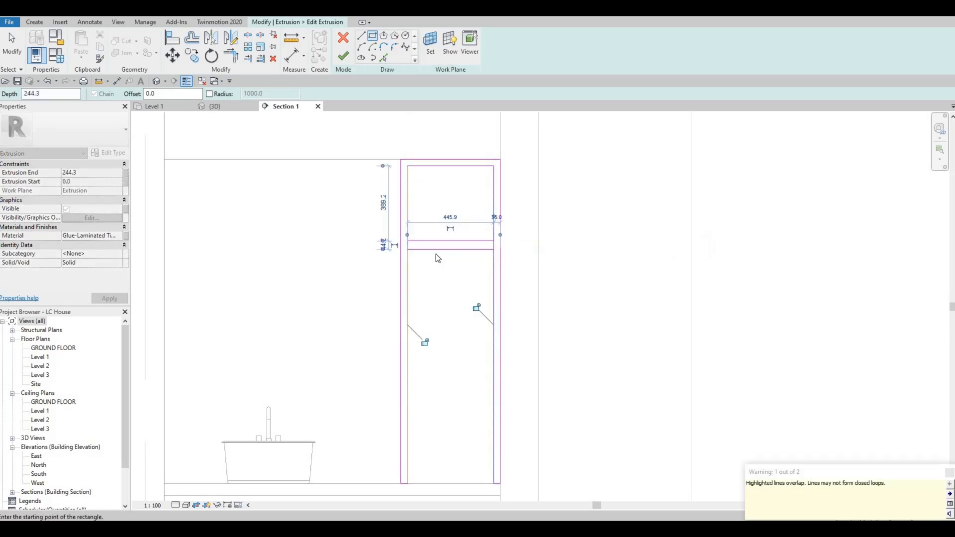
- Set the shelf's thickness to 35 mm by repositioning its lower sketch line
{"action": "key", "text": "Escape"}
{"action": "key", "text": "Escape"}
{"action": "left_click", "coordinate": [470, 252]}
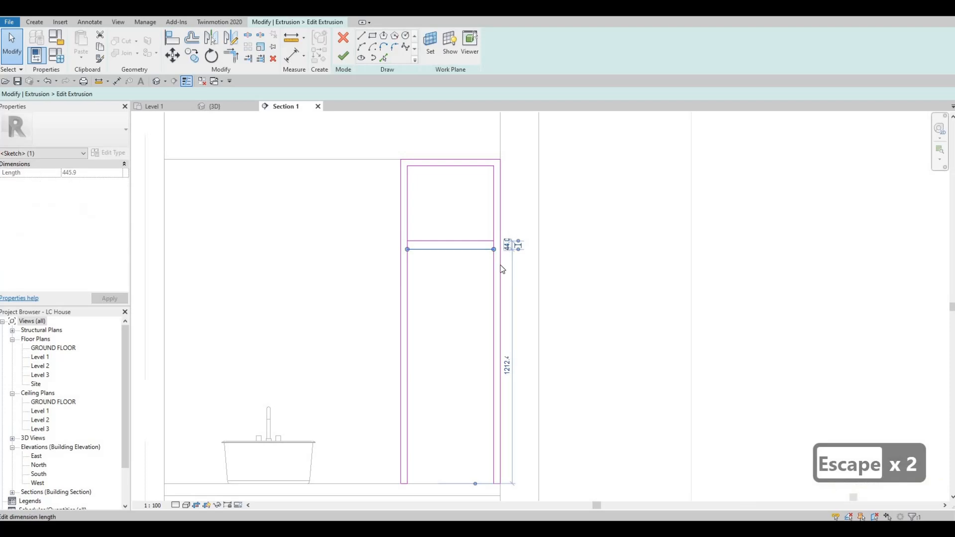
{"action": "left_click", "coordinate": [502, 269]}
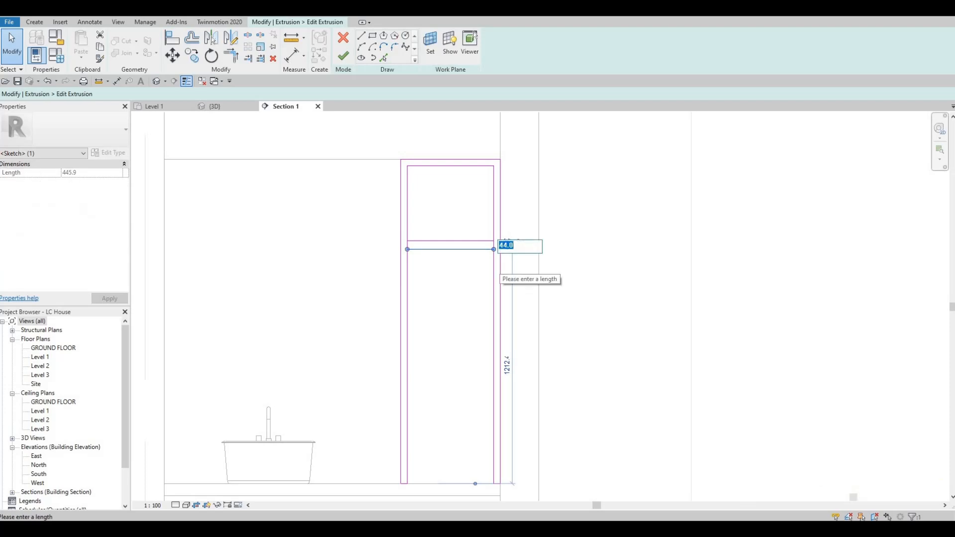
{"action": "type", "text": "35"}
{"action": "key", "text": "Return"}
{"action": "key", "text": "Escape"}
{"action": "key", "text": "Escape"}
{"action": "key", "text": "Escape"}
- Delete the short vertical sketch lines at both ends of the shelf that overlap the uprights' inner edges
{"action": "scroll", "coordinate": [492, 227], "scroll_direction": "up", "scroll_amount": 3}
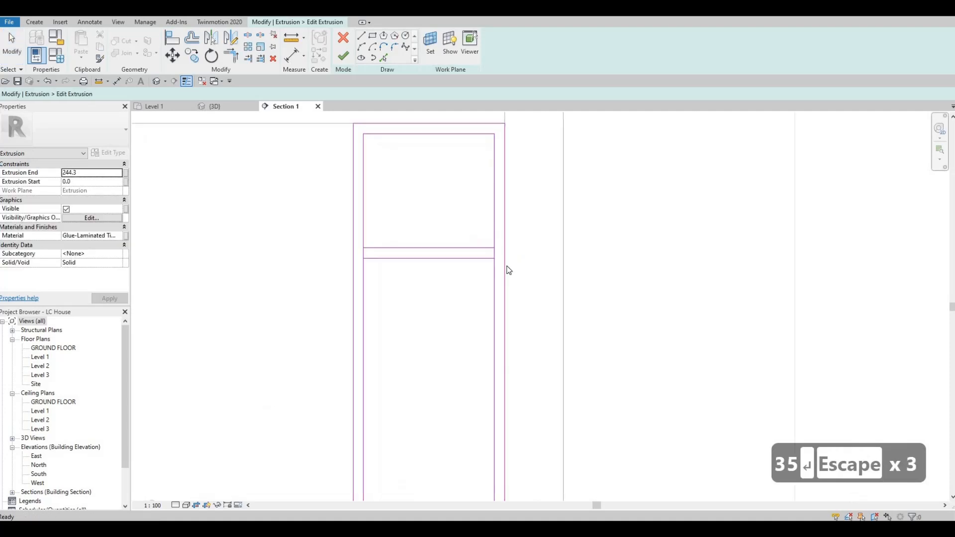
{"action": "left_click_drag", "start_coordinate": [470, 218], "coordinate": [507, 266]}
{"action": "key", "text": "Delete"}
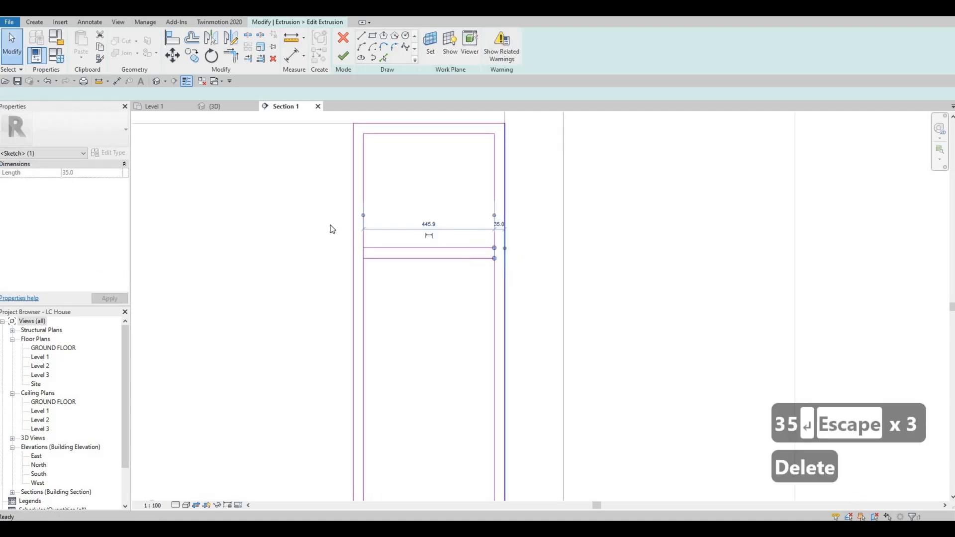
{"action": "key", "text": "Delete"}
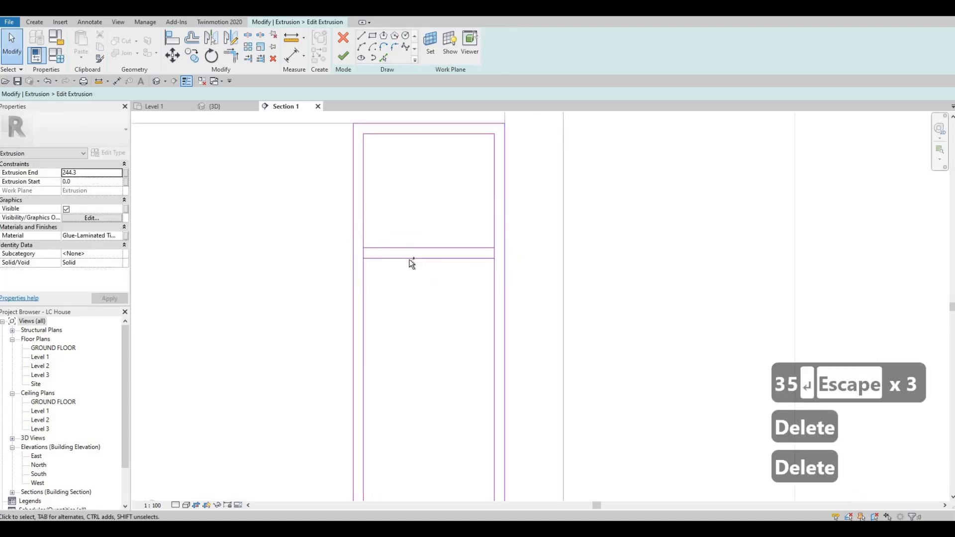
- Copy the shelf's two horizontal lines about 424 mm straight down to form a second shelf
{"action": "left_click", "coordinate": [408, 258]}
{"action": "key", "text": "c"}
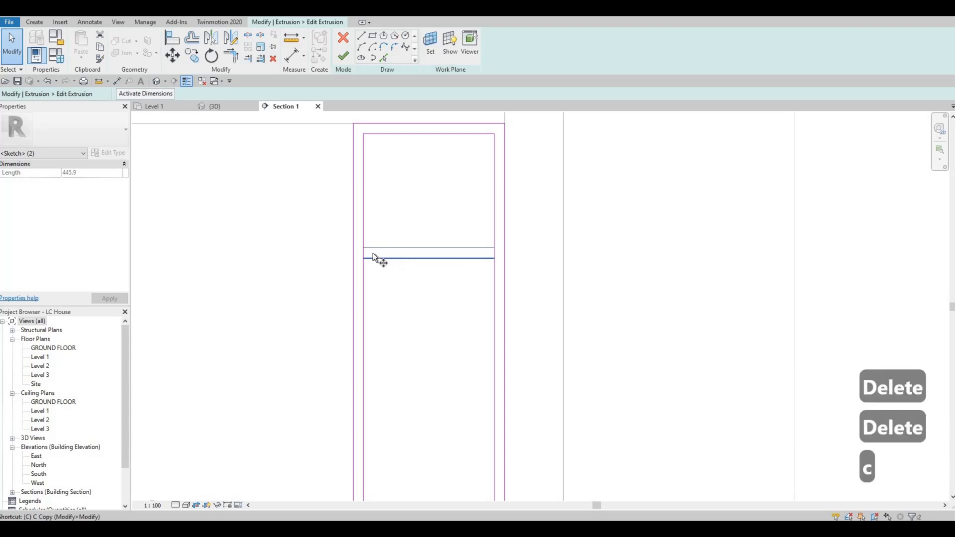
{"action": "key", "text": "o"}
{"action": "left_click", "coordinate": [362, 133]}
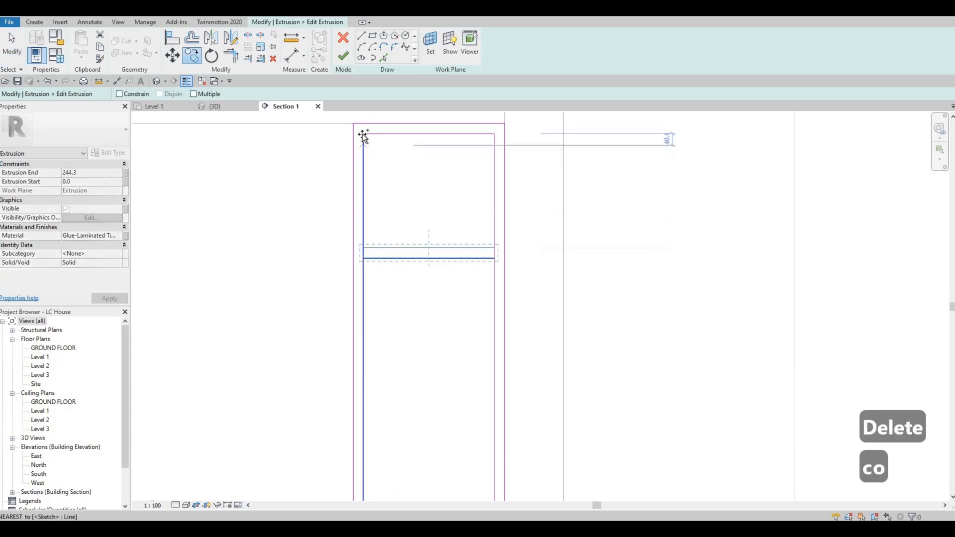
{"action": "left_click", "coordinate": [363, 258]}
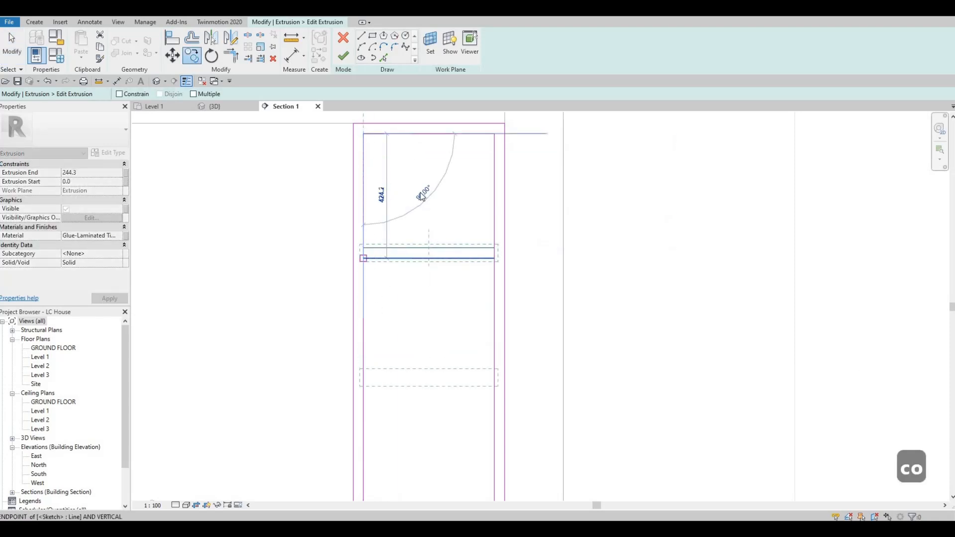
- Select the lines of both shelves and nudge them down together within the frame
{"action": "scroll", "coordinate": [411, 276], "scroll_direction": "down", "scroll_amount": 2}
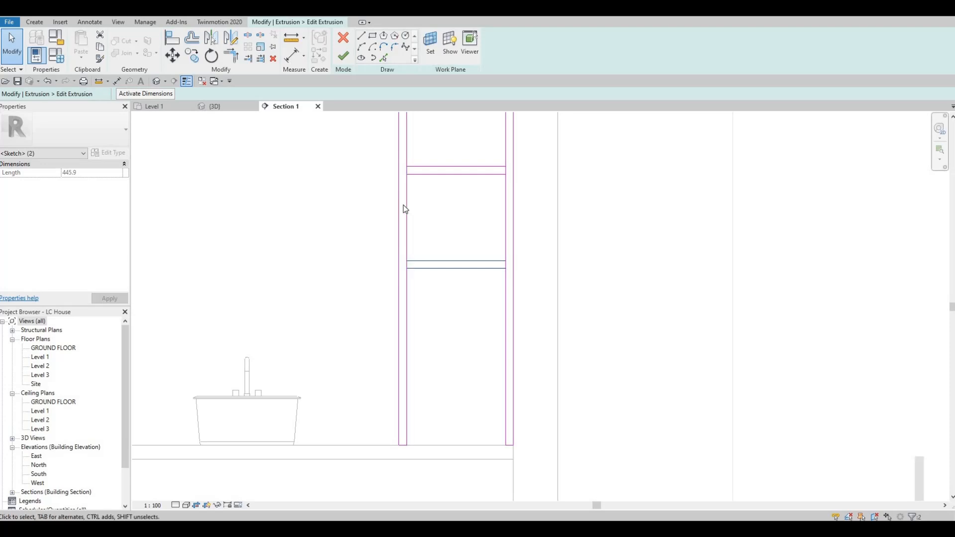
{"action": "middle_click_drag", "start_coordinate": [416, 214], "coordinate": [402, 235]}
{"action": "middle_click_drag", "start_coordinate": [447, 203], "coordinate": [440, 228]}
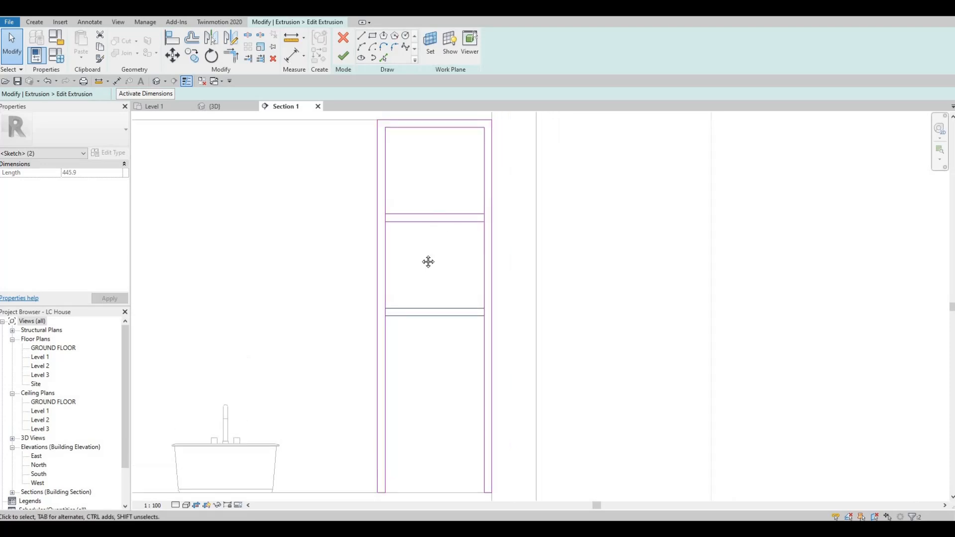
{"action": "middle_click_drag", "start_coordinate": [410, 314], "coordinate": [433, 262]}
{"action": "scroll", "coordinate": [429, 299], "scroll_direction": "down", "scroll_amount": 1}
{"action": "scroll", "coordinate": [351, 185], "scroll_direction": "down", "scroll_amount": 1}
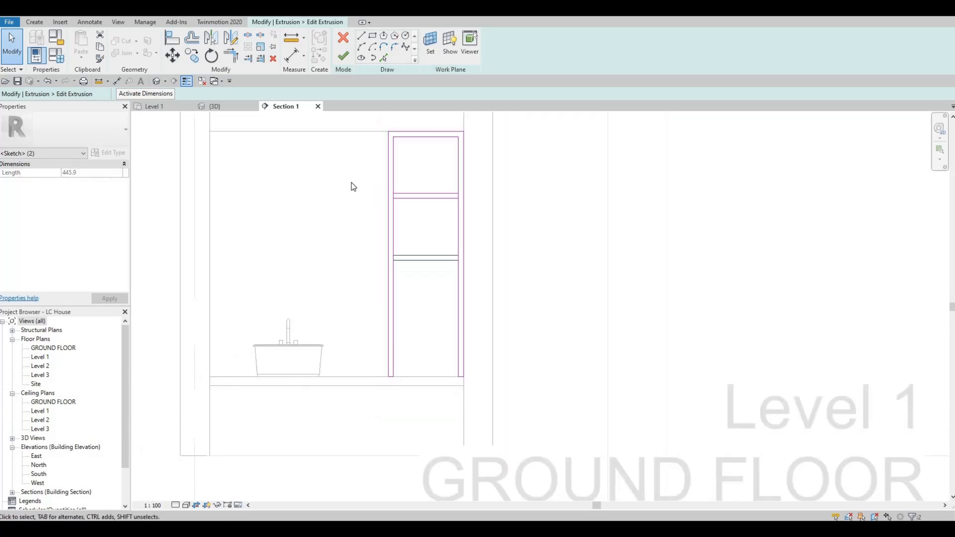
{"action": "key", "text": "Escape"}
{"action": "key", "text": "Escape"}
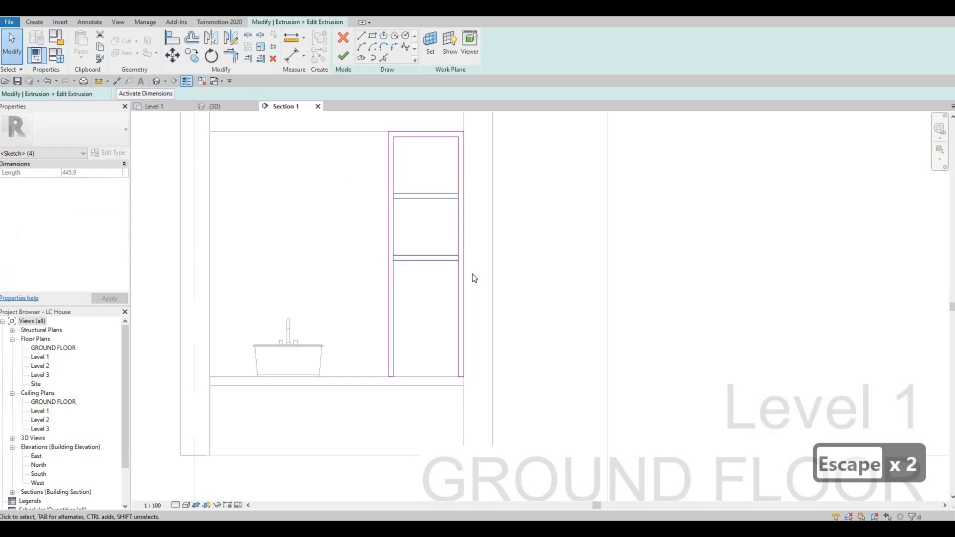
{"action": "key", "text": "Down"}
{"action": "key", "text": "Down"}
{"action": "key", "text": "Down"}
{"action": "key", "text": "Down"}
{"action": "key", "text": "Down"}
{"action": "key", "text": "Down"}
{"action": "key", "text": "Down"}
{"action": "key", "text": "Down"}
{"action": "key", "text": "Down"}
{"action": "key", "text": "Down"}
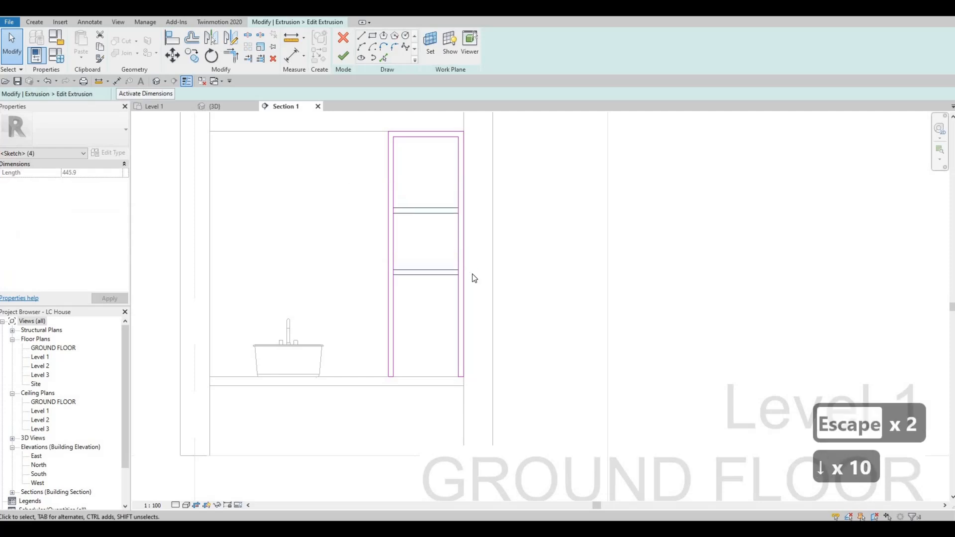
{"action": "key", "text": "Up"}
{"action": "key", "text": "Up"}
{"action": "key", "text": "Up"}
{"action": "key", "text": "Escape"}
{"action": "key", "text": "Escape"}
- Nudge the lower shelf's two lines further down, enlarging the middle compartment
{"action": "left_click_drag", "start_coordinate": [348, 250], "coordinate": [479, 294]}
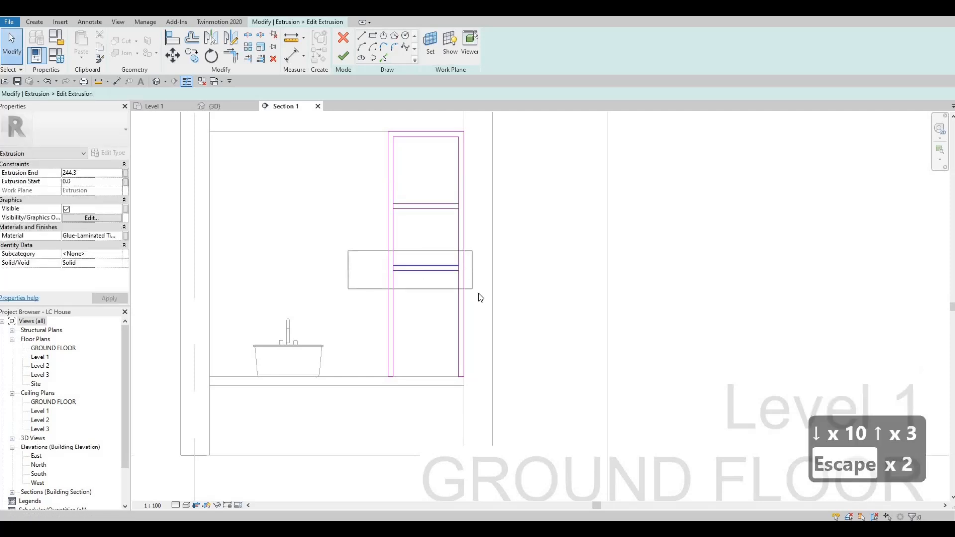
{"action": "key", "text": "Down"}
{"action": "key", "text": "Down"}
{"action": "key", "text": "Down"}
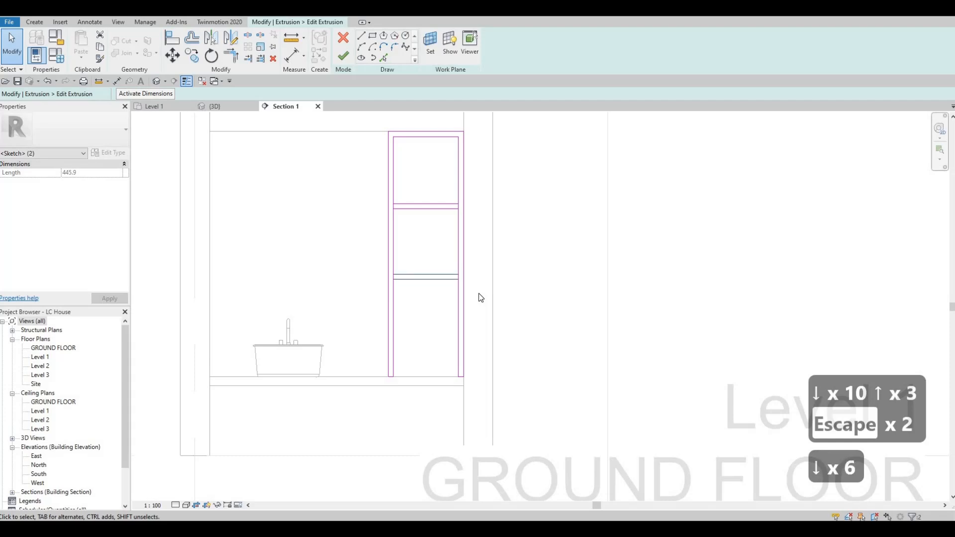
{"action": "key", "text": "Down"}
{"action": "key", "text": "Down"}
{"action": "key", "text": "Down"}
{"action": "key", "text": "Down"}
{"action": "key", "text": "Down"}
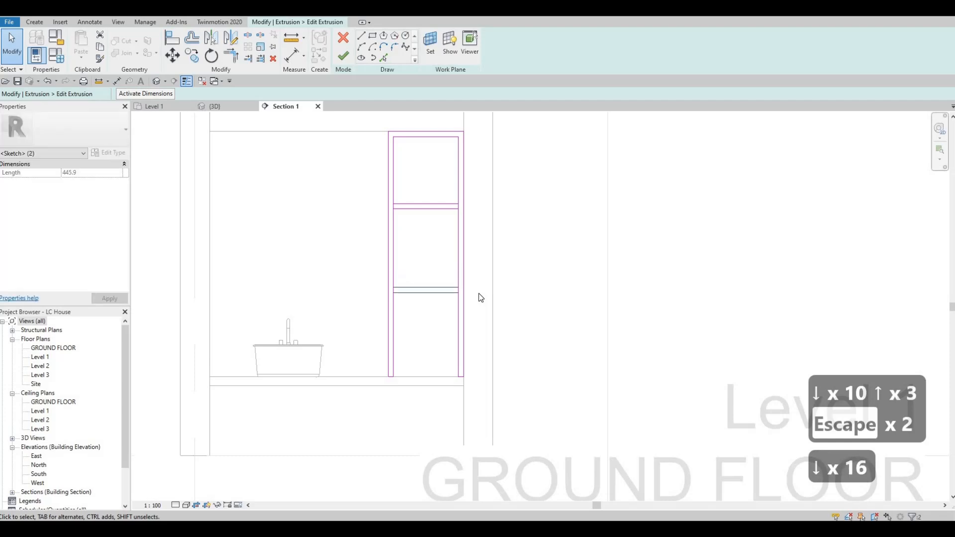
{"action": "key", "text": "Escape"}
{"action": "key", "text": "Escape"}
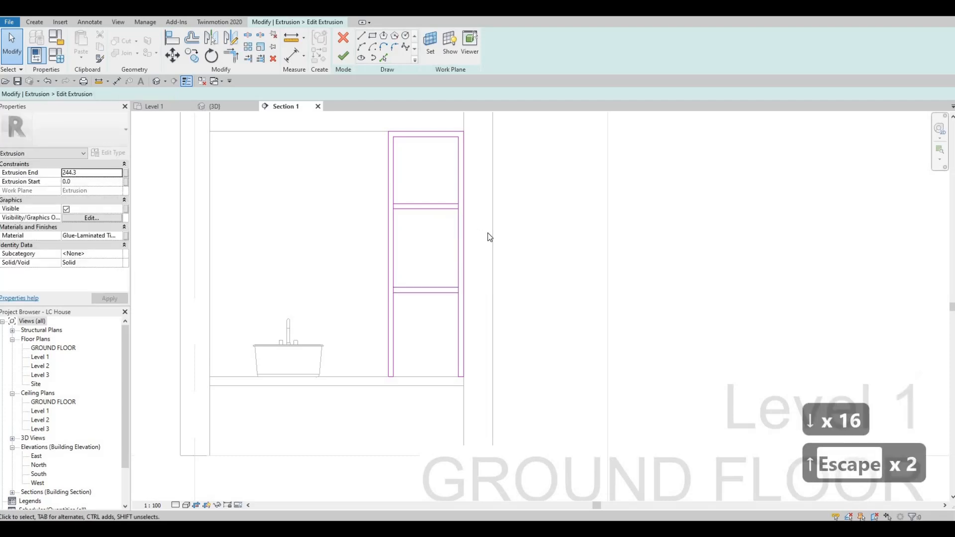
- Nudge the upper shelf's two lines slightly down to even out the upper two compartments
{"action": "left_click_drag", "start_coordinate": [341, 176], "coordinate": [488, 236]}
{"action": "key", "text": "Down"}
{"action": "key", "text": "Down"}
{"action": "key", "text": "Down"}
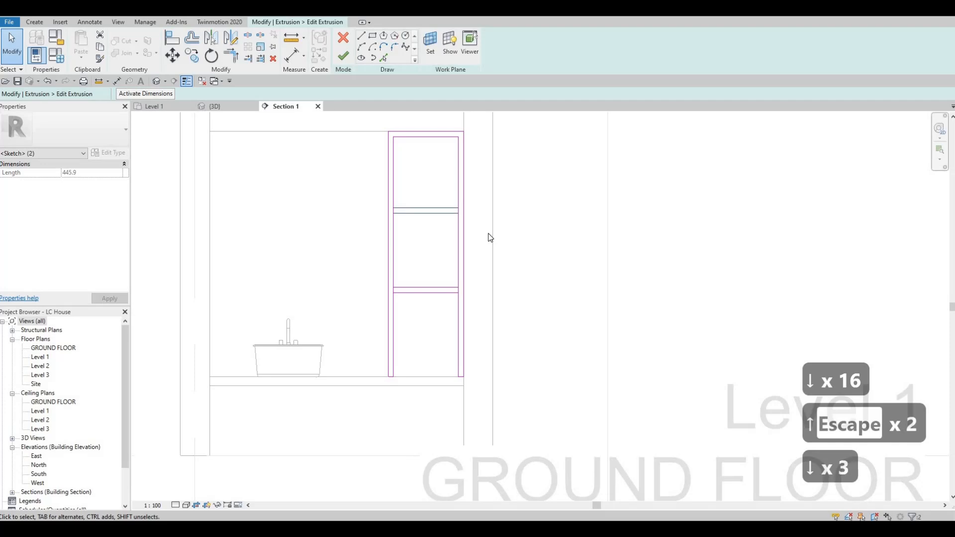
{"action": "key", "text": "Down"}
{"action": "key", "text": "Down"}
{"action": "key", "text": "Escape"}
{"action": "key", "text": "Escape"}
{"action": "key", "text": "Escape"}
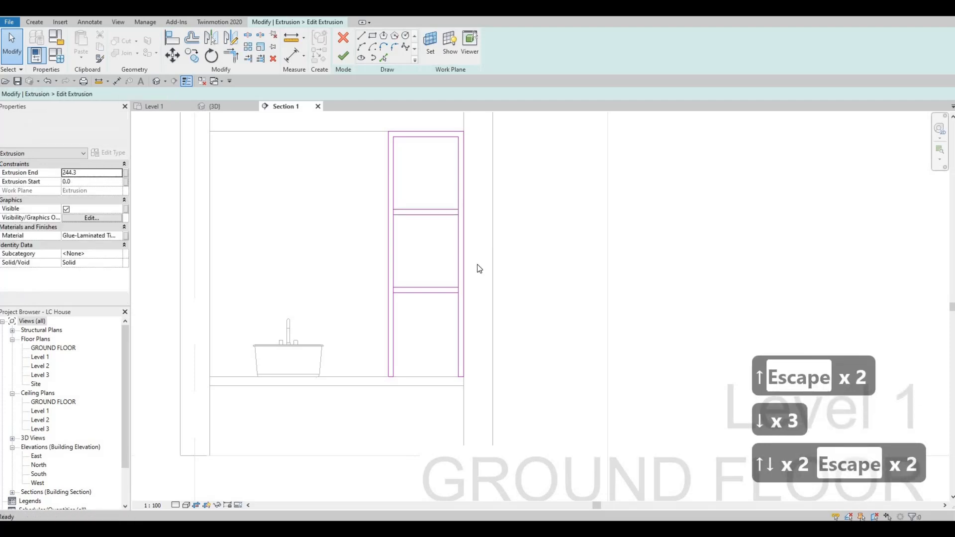
{"action": "key", "text": "Escape"}
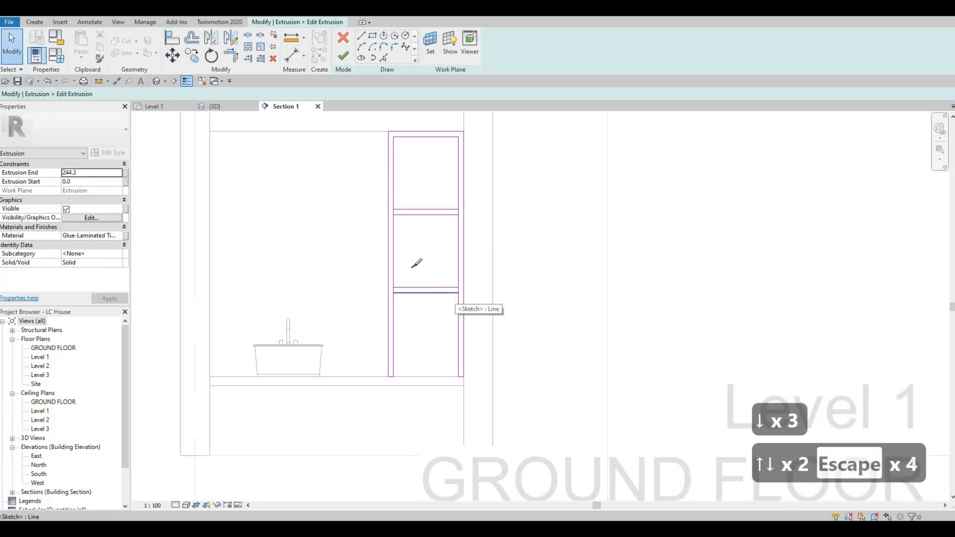
- Split the uprights' inner sketch lines where the two shelves meet them
{"action": "key", "text": "s"}
{"action": "key", "text": "l"}
{"action": "scroll", "coordinate": [381, 207], "scroll_direction": "up", "scroll_amount": 2}
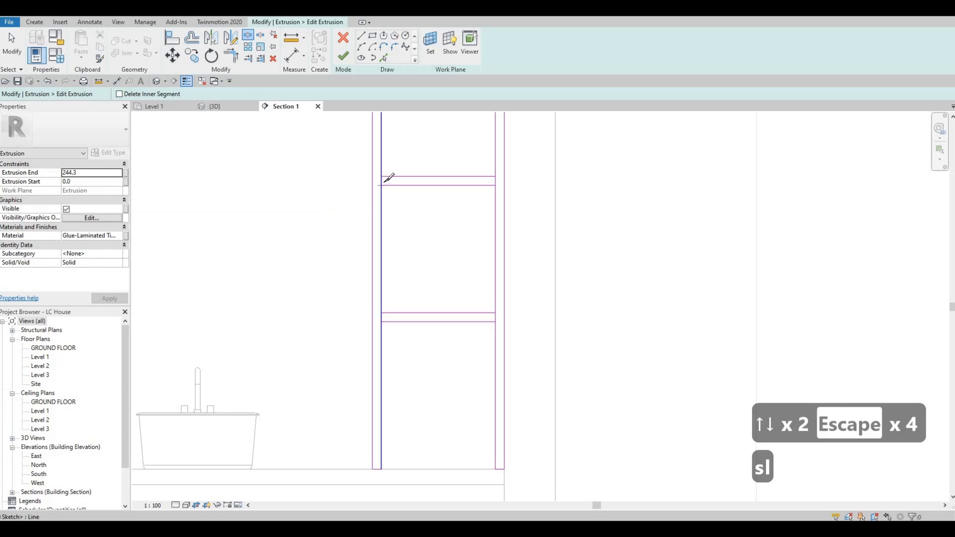
{"action": "scroll", "coordinate": [380, 182], "scroll_direction": "up", "scroll_amount": 2}
{"action": "left_click", "coordinate": [381, 182]}
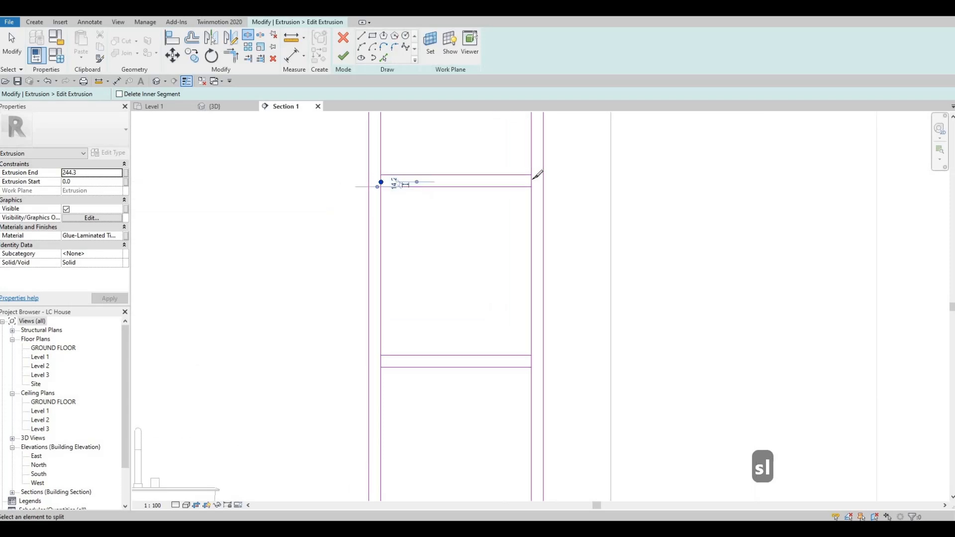
{"action": "left_click", "coordinate": [531, 366]}
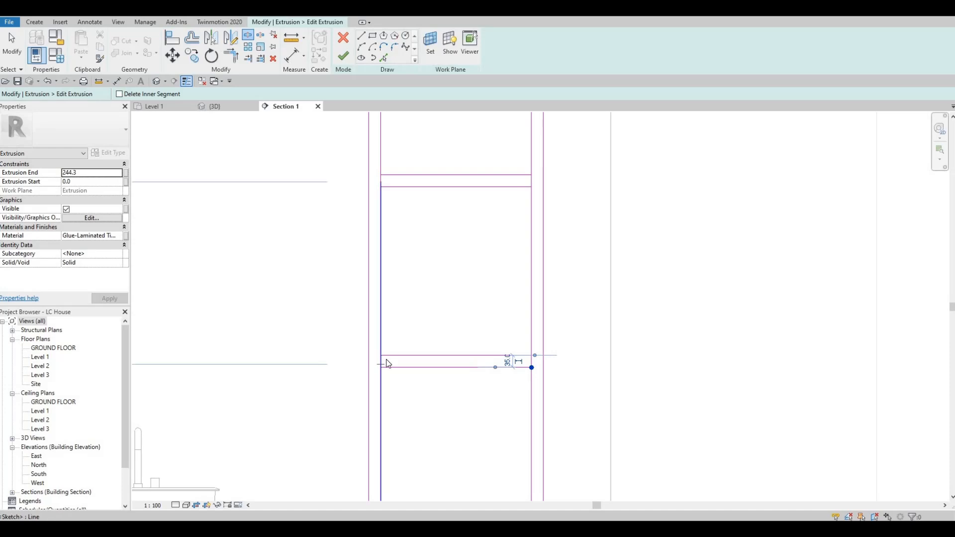
{"action": "key", "text": "Escape"}
{"action": "key", "text": "Escape"}
{"action": "key", "text": "Escape"}
- Trim the lower shelf's lines to the uprights' inner lines so they form corners with the compartments above and below
{"action": "key", "text": "t"}
{"action": "key", "text": "r"}
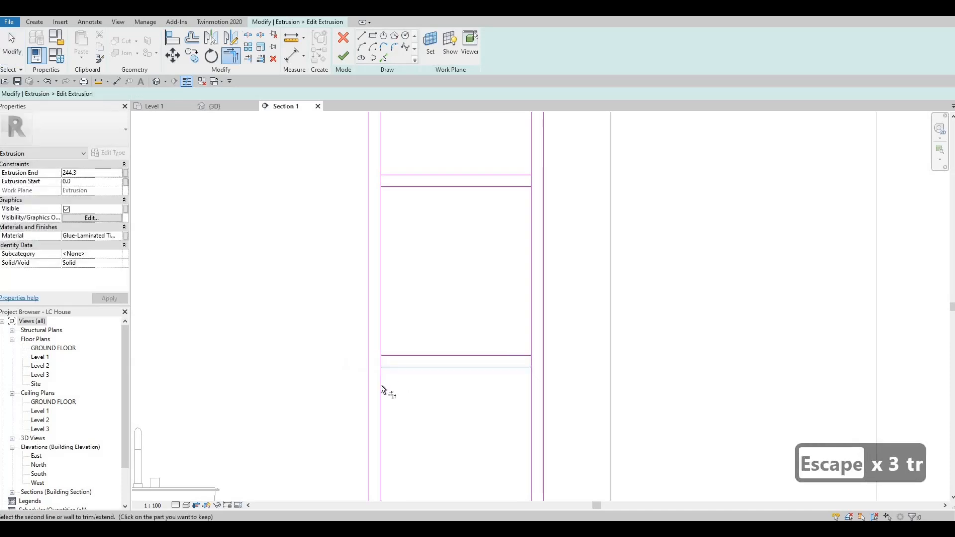
{"action": "left_click", "coordinate": [392, 355]}
{"action": "left_click", "coordinate": [381, 339]}
{"action": "left_click", "coordinate": [521, 366]}
{"action": "left_click", "coordinate": [530, 381]}
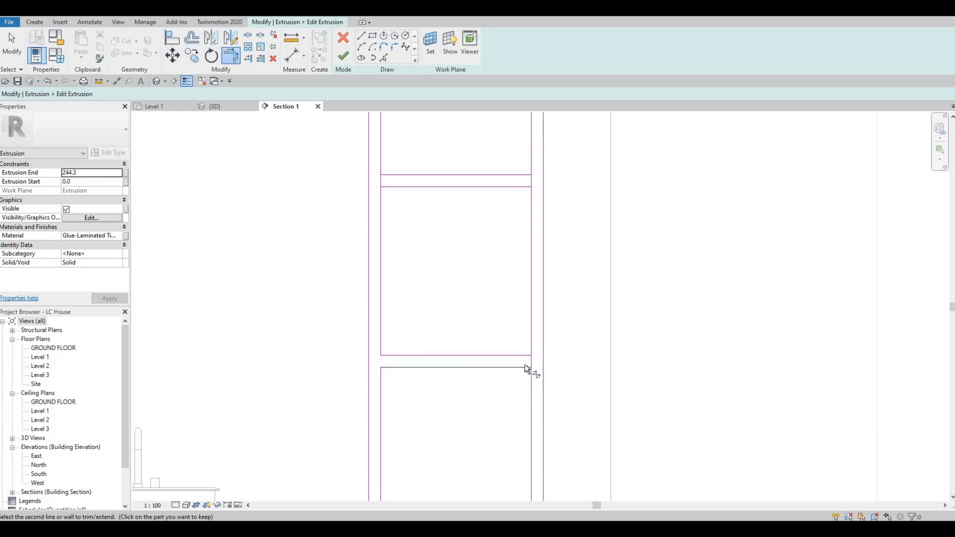
{"action": "left_click", "coordinate": [521, 355]}
{"action": "left_click", "coordinate": [530, 296]}
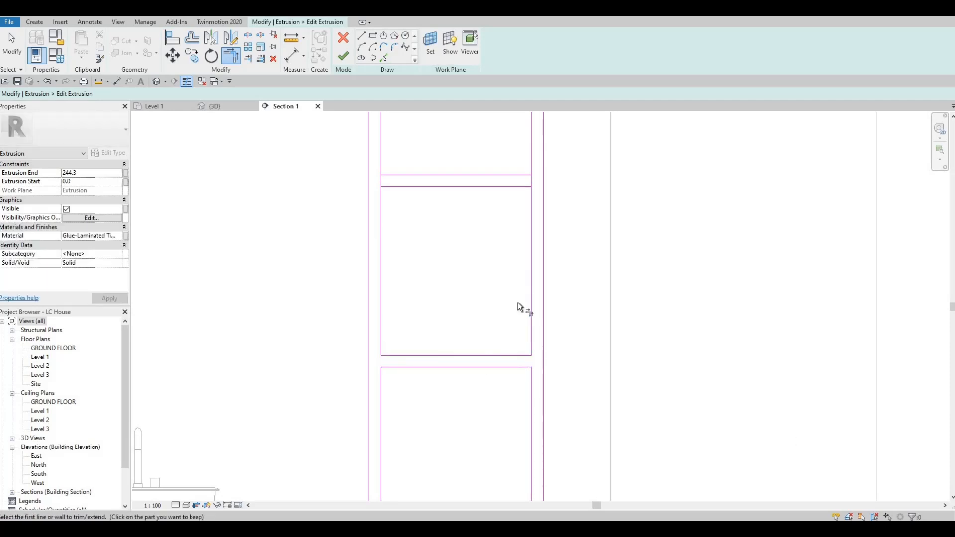
- Trim the upper shelf's lines to the inner upright lines, closing the top and middle compartments into separate loops
{"action": "middle_click_drag", "start_coordinate": [513, 186], "coordinate": [518, 278]}
{"action": "left_click", "coordinate": [529, 279]}
{"action": "left_click", "coordinate": [536, 286]}
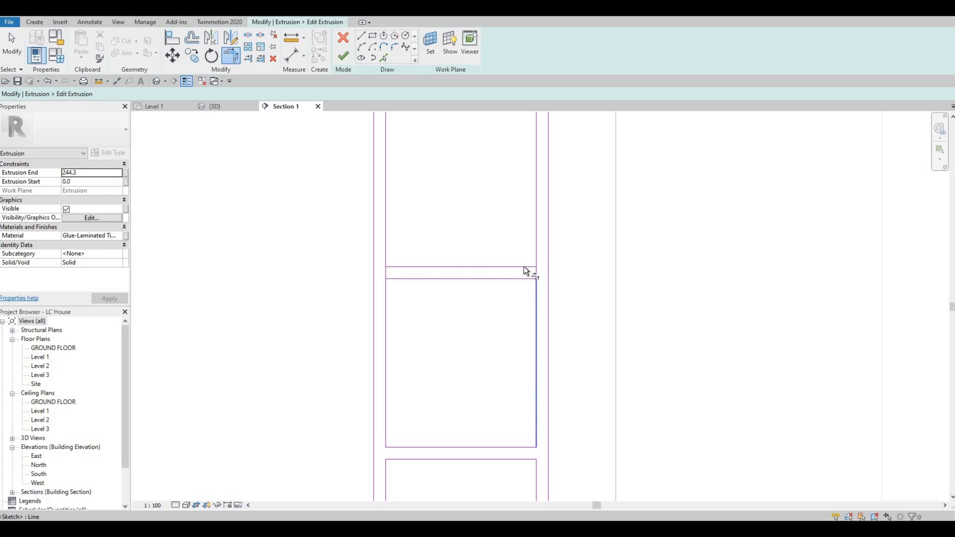
{"action": "left_click", "coordinate": [523, 266]}
{"action": "left_click", "coordinate": [535, 250]}
{"action": "left_click", "coordinate": [393, 266]}
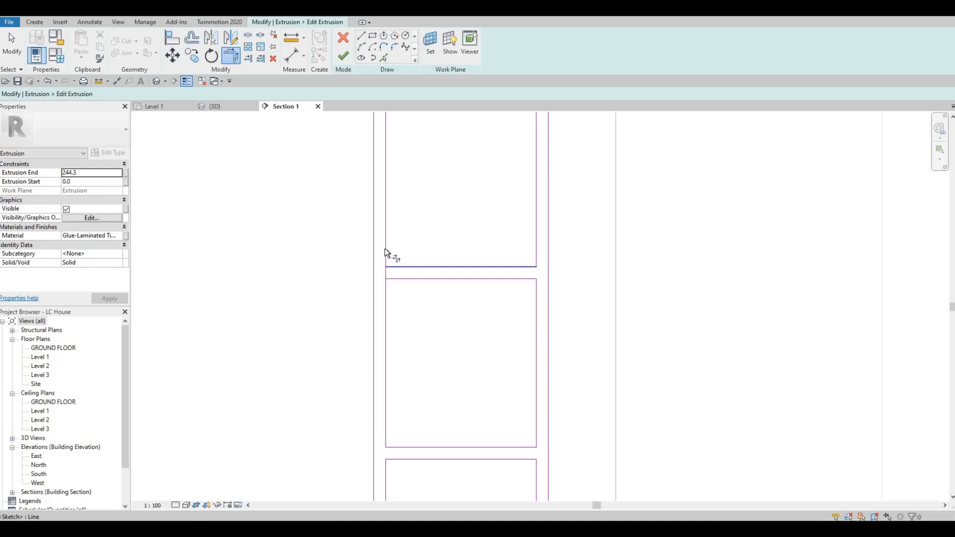
{"action": "left_click", "coordinate": [385, 249]}
{"action": "left_click", "coordinate": [393, 279]}
{"action": "left_click", "coordinate": [392, 287]}
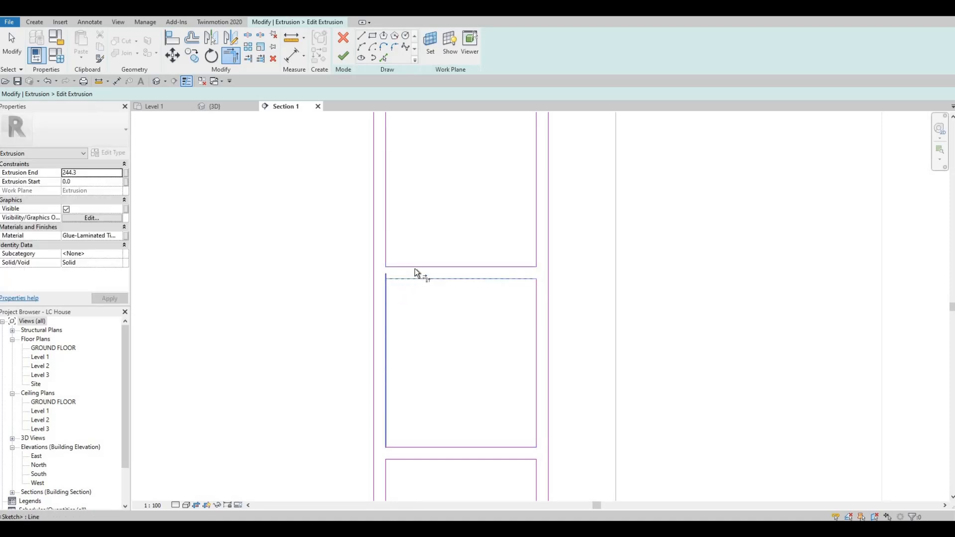
- Finish the extrusion sketch and the in-place model, and inspect the shelved timber frame in the 3D view
{"action": "scroll", "coordinate": [423, 249], "scroll_direction": "down", "scroll_amount": 2}
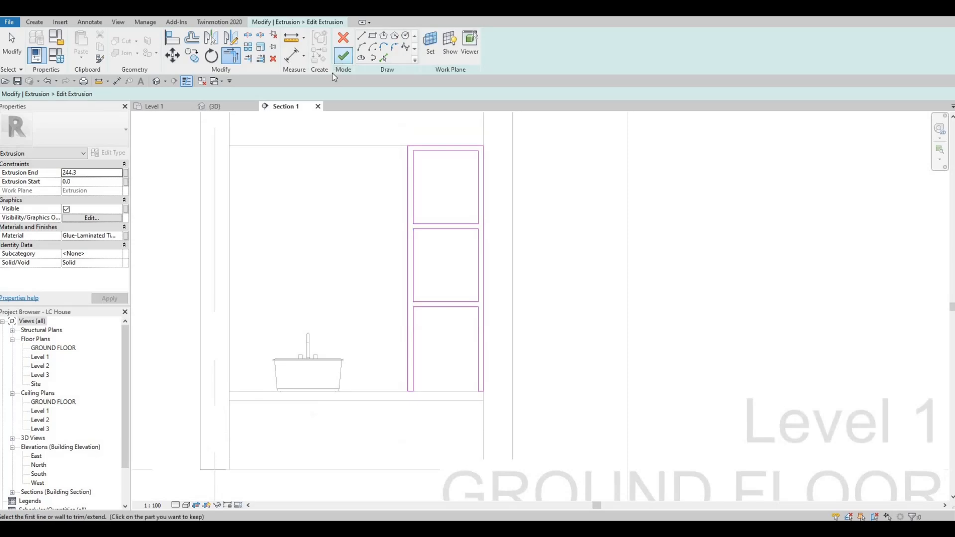
{"action": "left_click", "coordinate": [343, 56]}
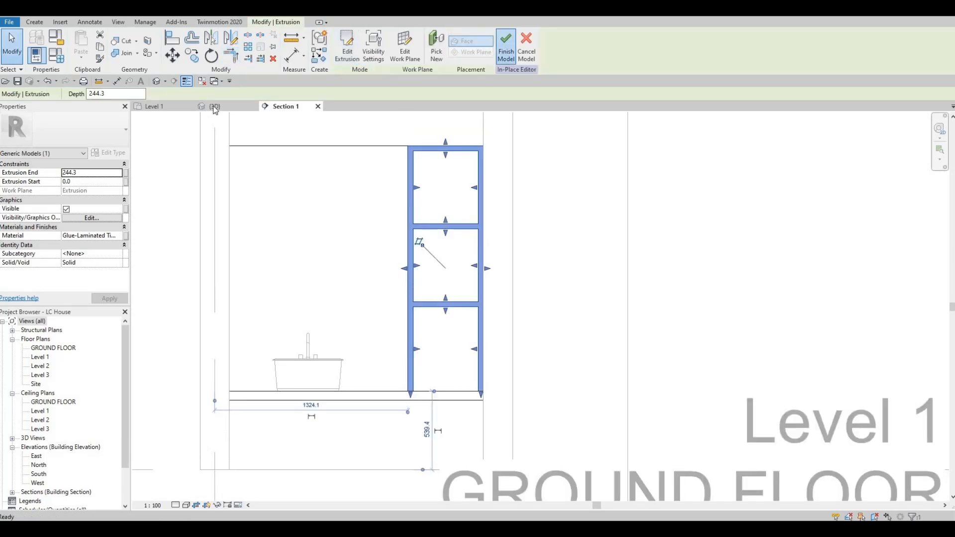
{"action": "left_click", "coordinate": [506, 47]}
{"action": "left_click", "coordinate": [215, 105]}
{"action": "middle_click_drag", "start_coordinate": [432, 255], "coordinate": [646, 235], "text": "shift"}
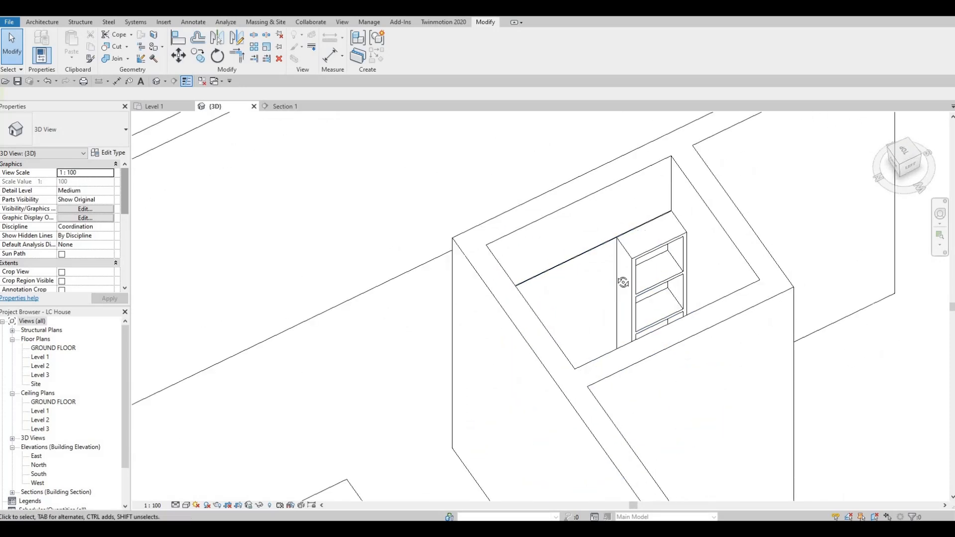
- Examine the toilet room's counter, timber panel and shelved frame in the 3D view from above and from several sides
{"action": "middle_click_drag", "start_coordinate": [768, 289], "coordinate": [567, 278], "text": "shift"}
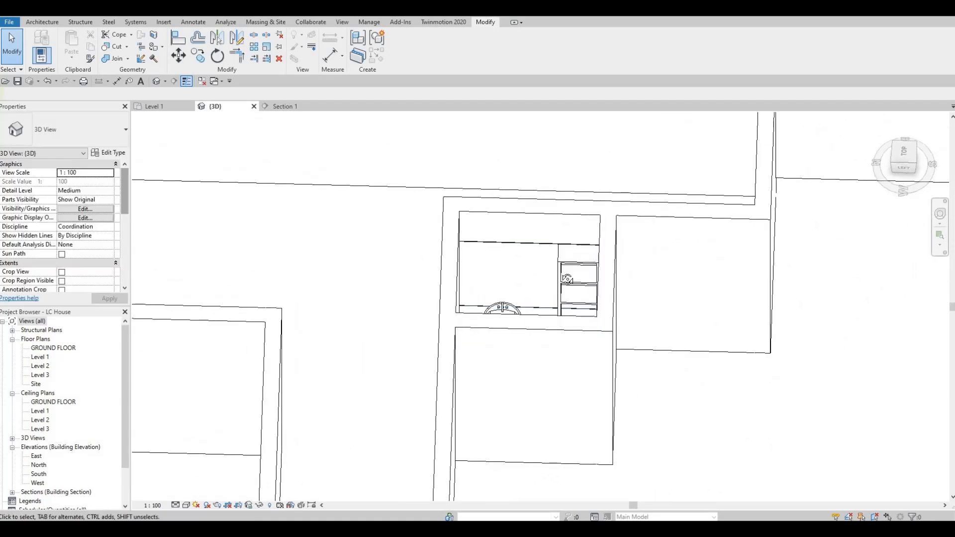
{"action": "middle_click_drag", "start_coordinate": [520, 258], "coordinate": [394, 252], "text": "shift"}
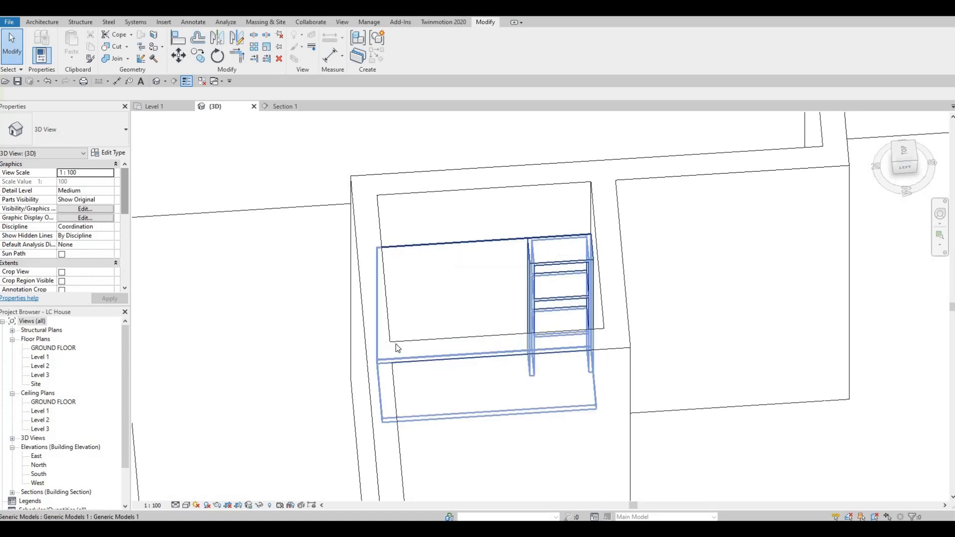
{"action": "middle_click_drag", "start_coordinate": [470, 264], "coordinate": [285, 302], "text": "shift"}
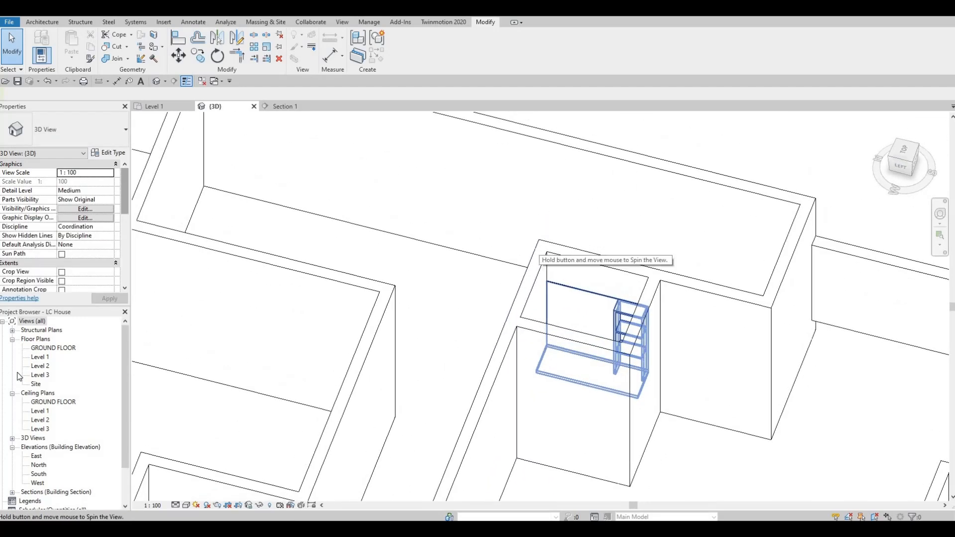
- Open the Level 1 floor plan and review the whole layout with its furniture and toilet room
{"action": "left_click", "coordinate": [40, 357]}
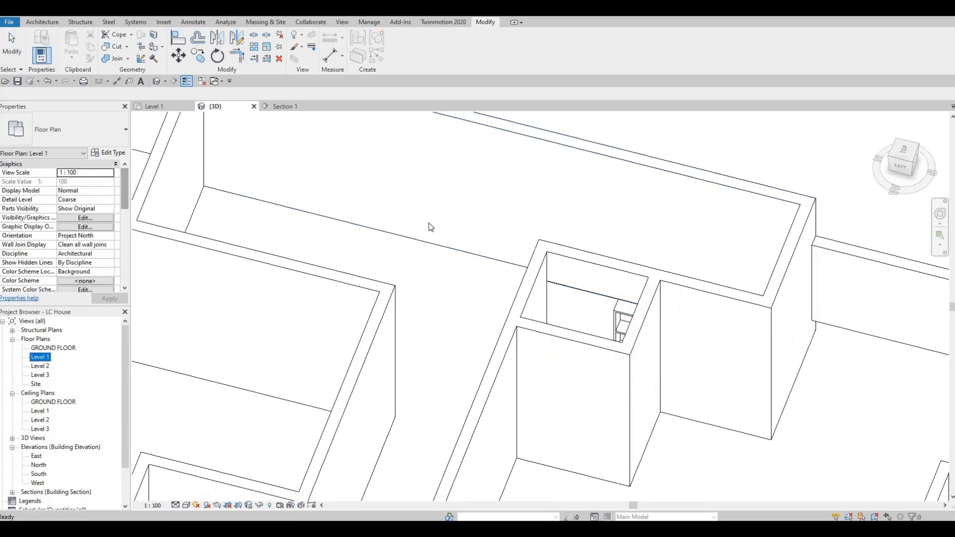
{"action": "left_click", "coordinate": [547, 228]}
{"action": "scroll", "coordinate": [547, 228], "scroll_direction": "down", "scroll_amount": 3}
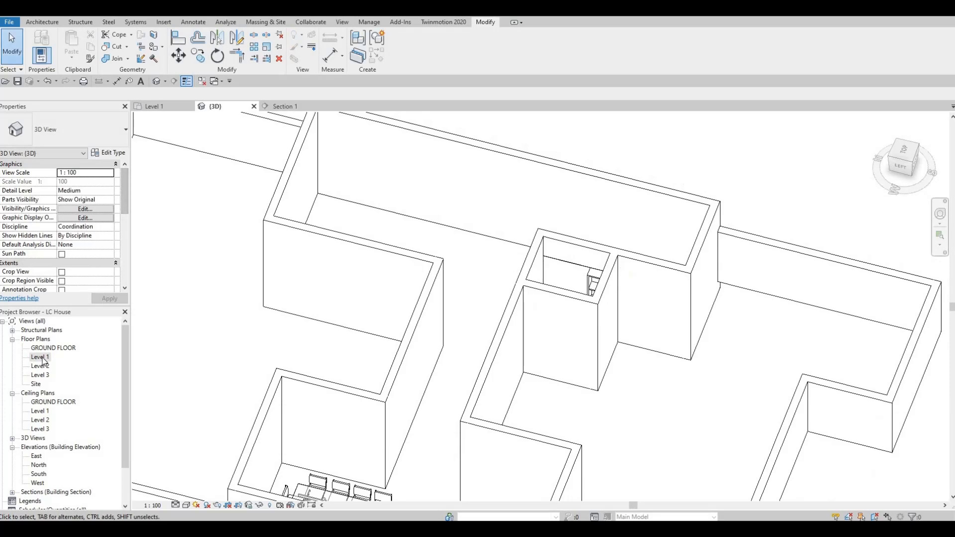
{"action": "scroll", "coordinate": [476, 211], "scroll_direction": "down", "scroll_amount": 5}
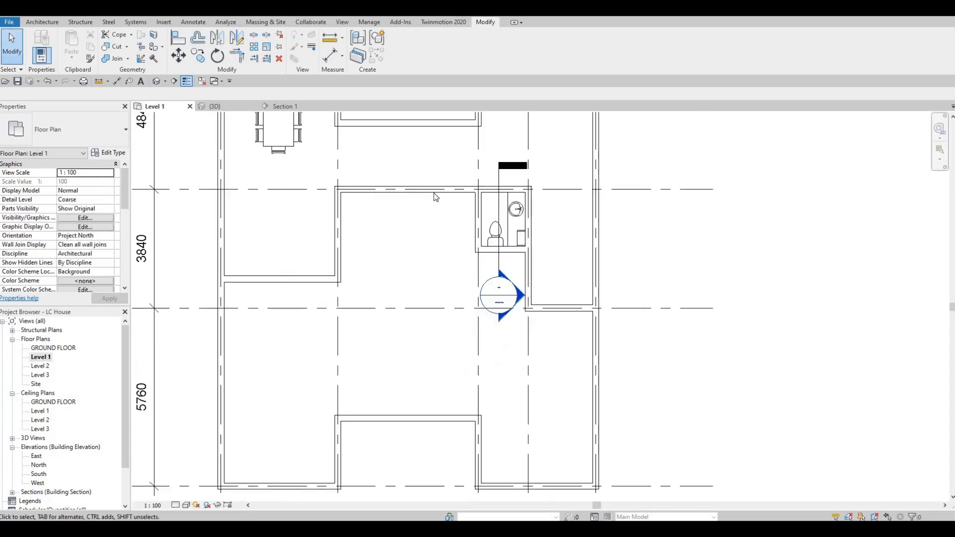
{"action": "middle_click_drag", "start_coordinate": [433, 193], "coordinate": [389, 359]}
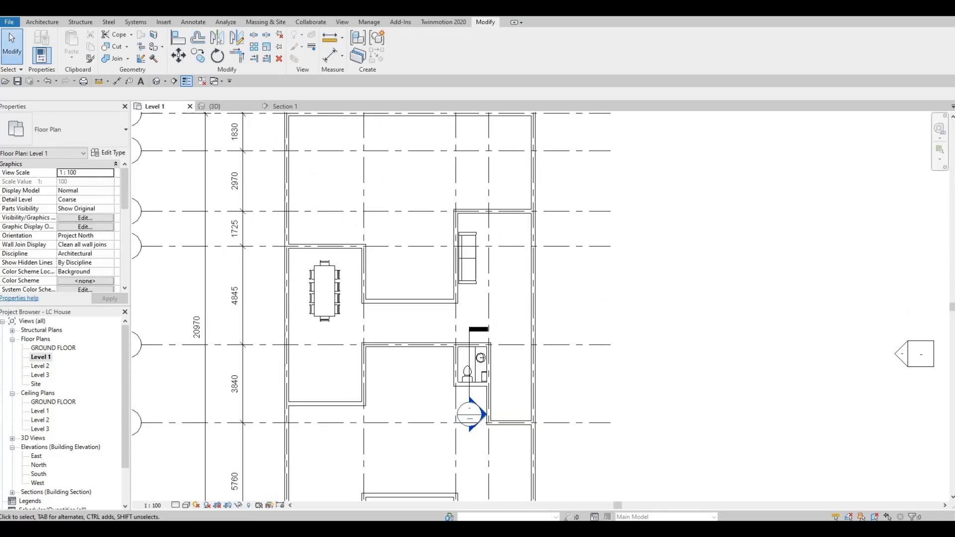
{"action": "scroll", "coordinate": [341, 328], "scroll_direction": "down", "scroll_amount": 2}
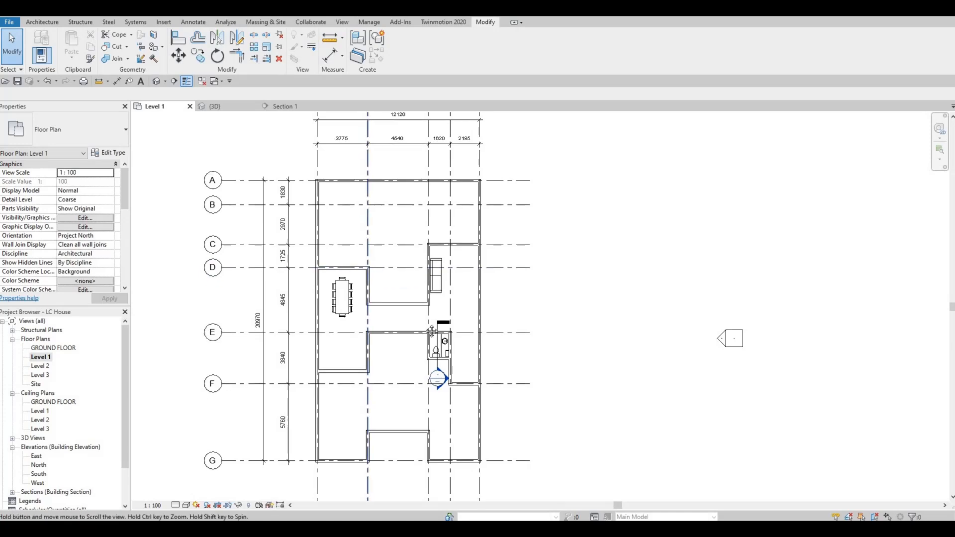
{"action": "middle_click_drag", "start_coordinate": [482, 400], "coordinate": [532, 371]}
{"action": "middle_click_drag", "start_coordinate": [575, 349], "coordinate": [614, 396]}
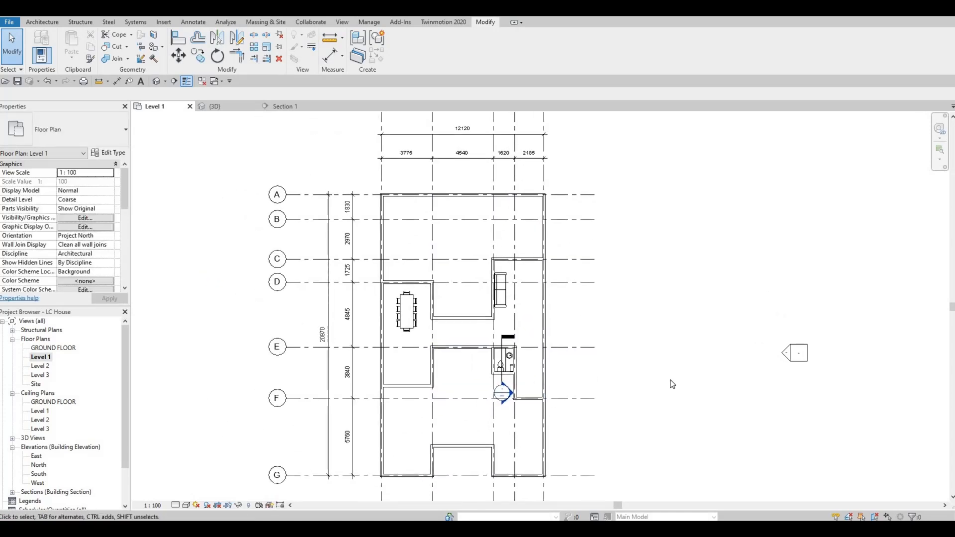